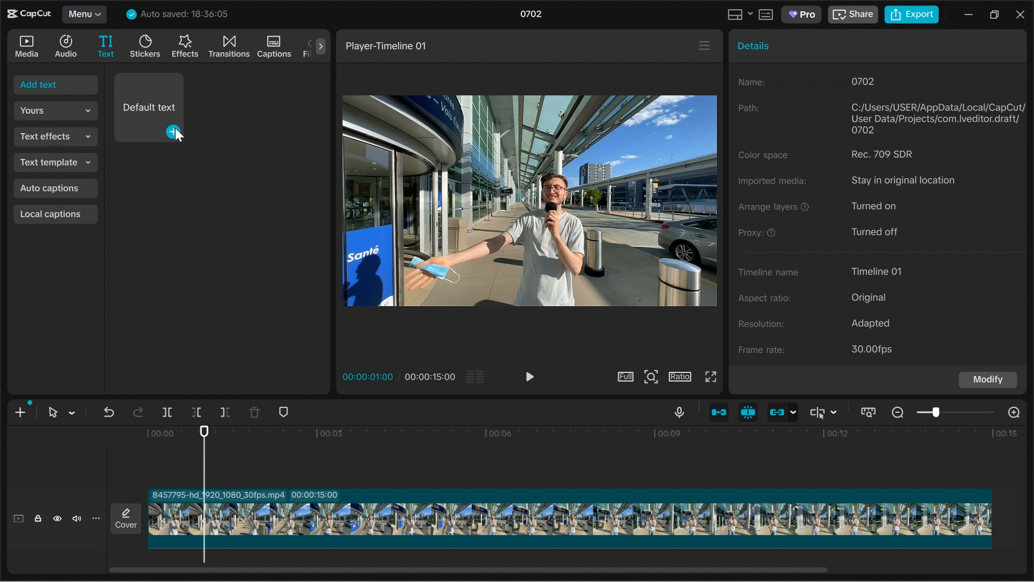
Add a default text clip at the 1-second mark and replace its content with a row of about 18 hyphens
click(174, 131)
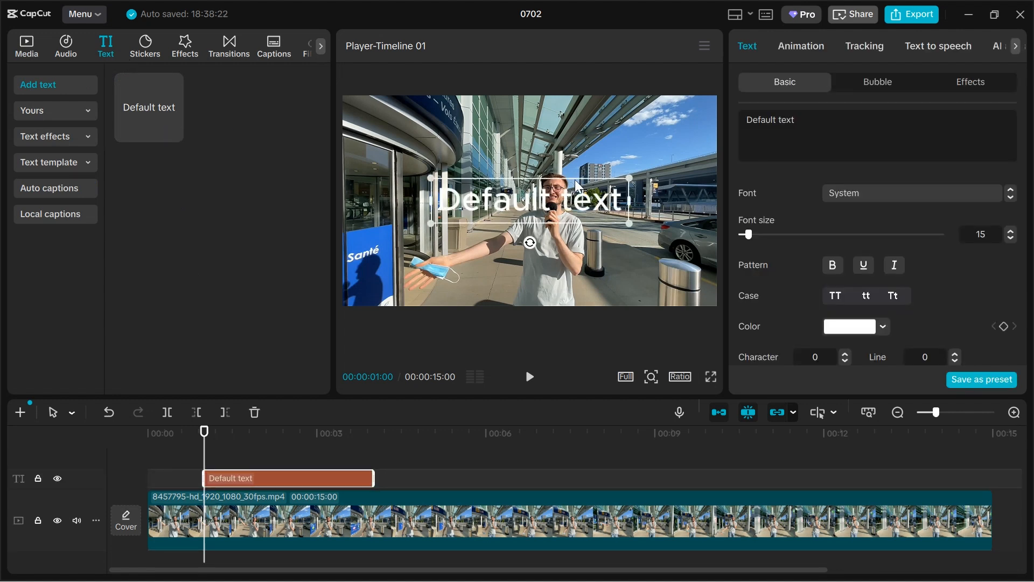
triple_click(838, 121)
text(-)
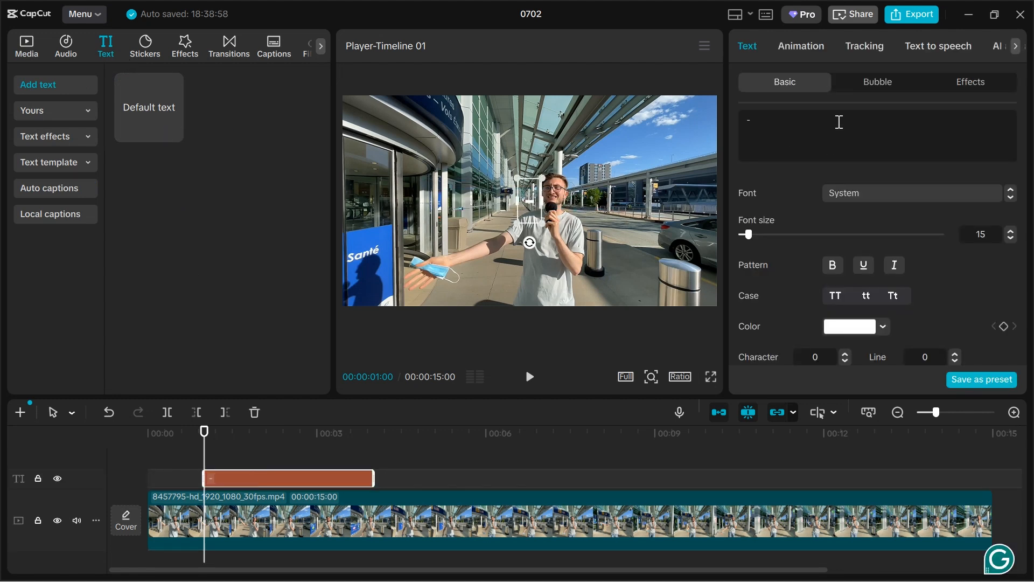
text(-----------------)
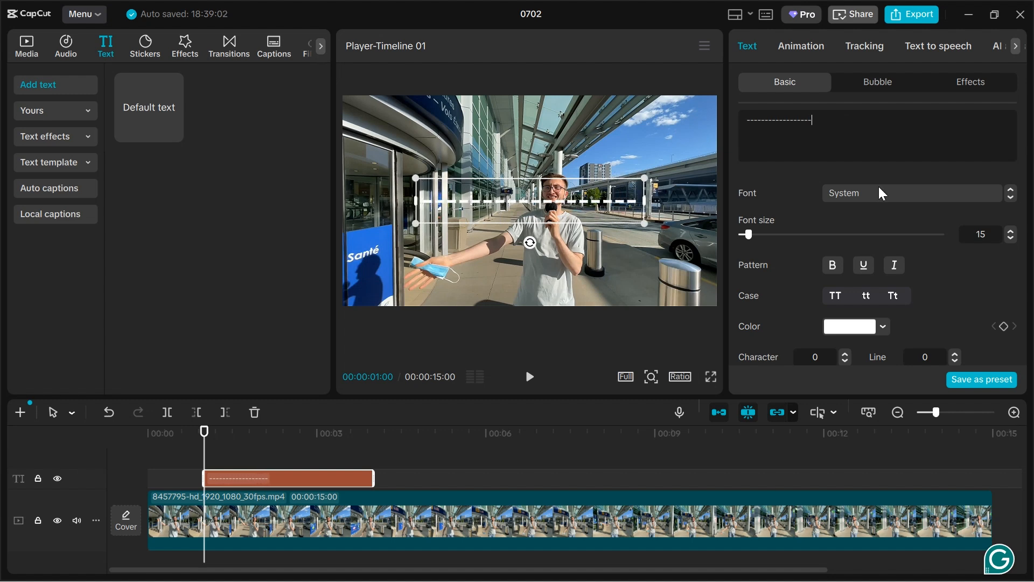
Change the hyphen text's color to black (000000)
scroll(912, 316, down, 5)
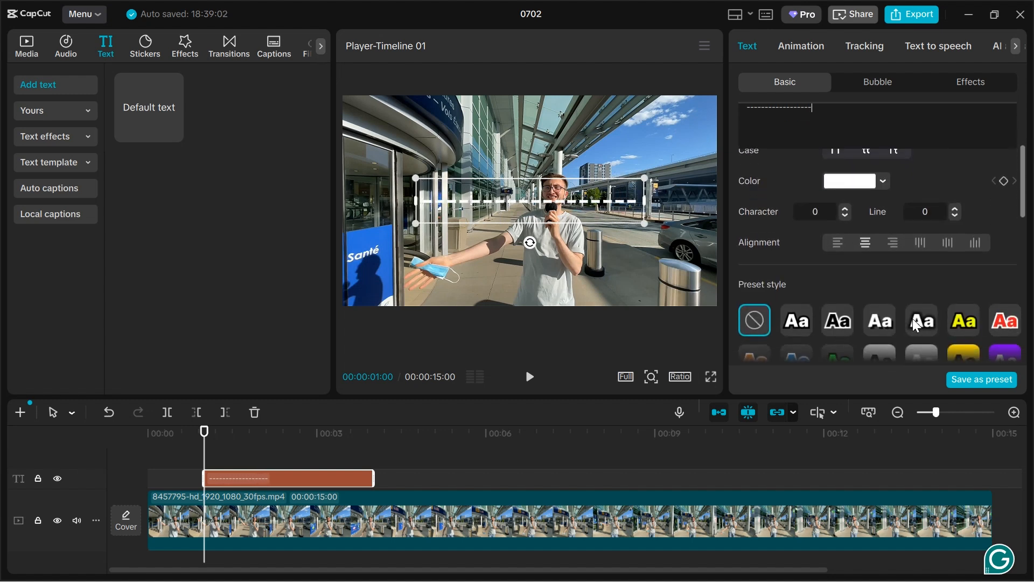
click(882, 181)
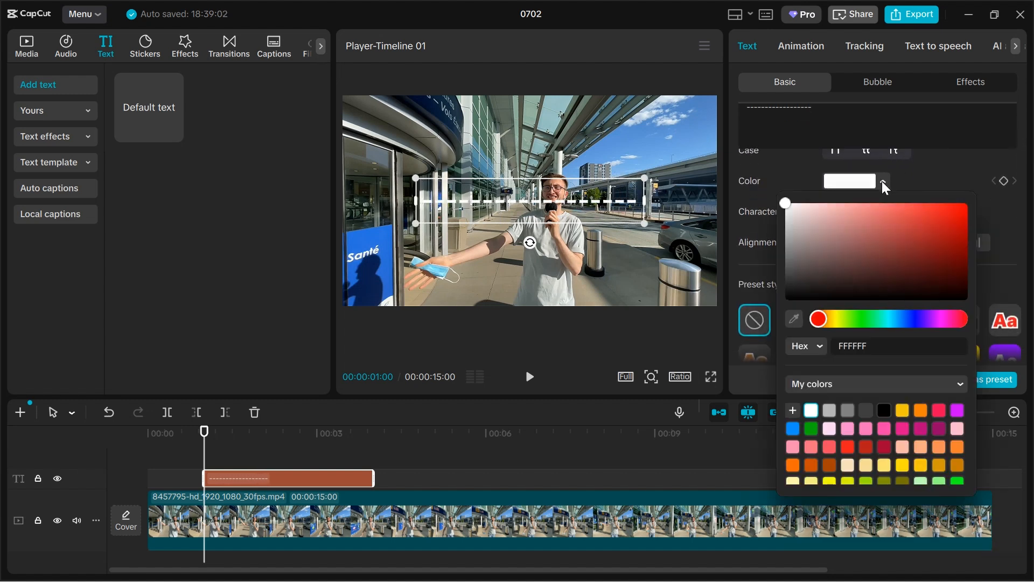
click(884, 412)
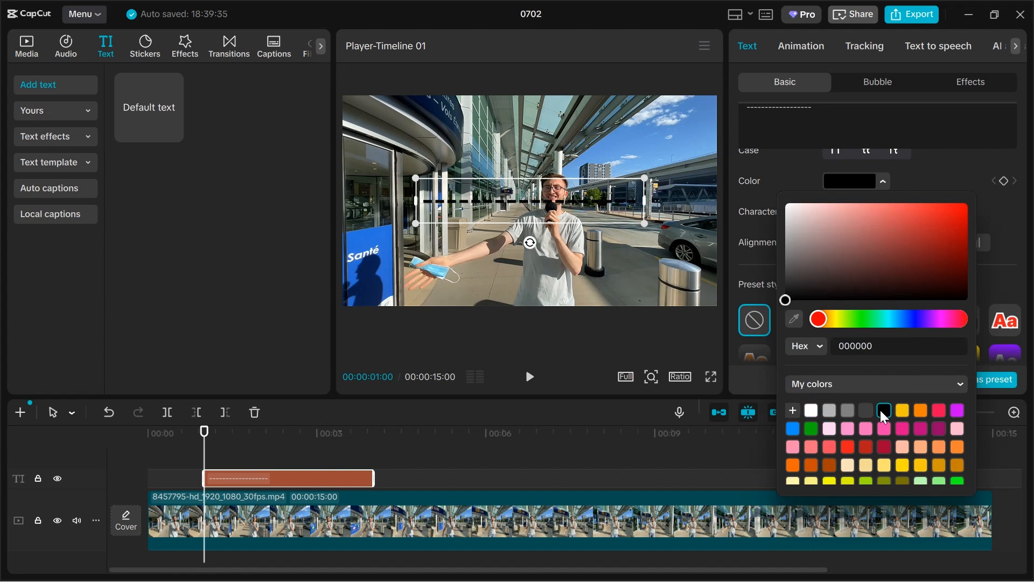
click(945, 179)
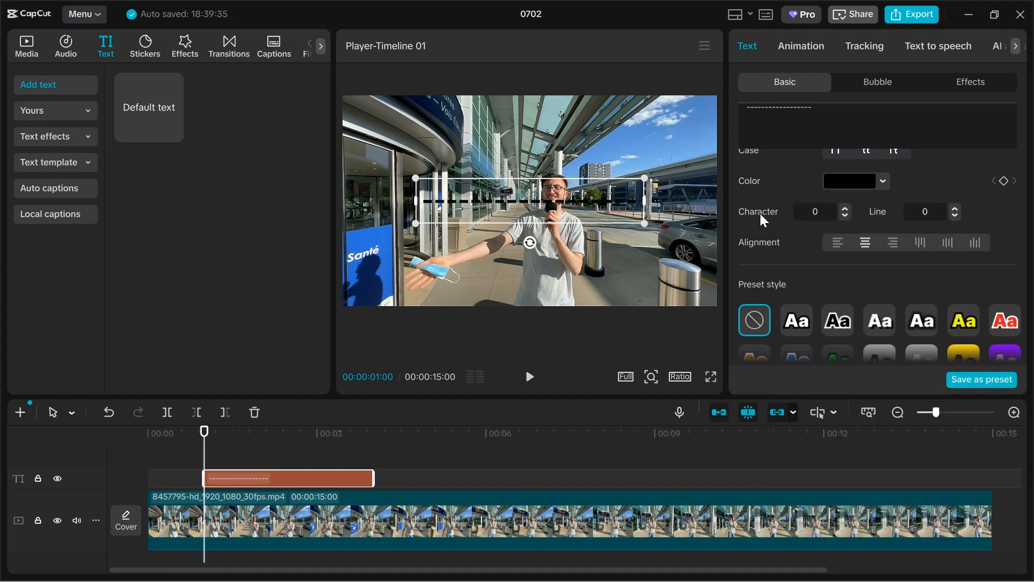
Reduce the hyphen text's character spacing to -4 so the hyphens merge into a solid line
click(845, 216)
click(845, 216)
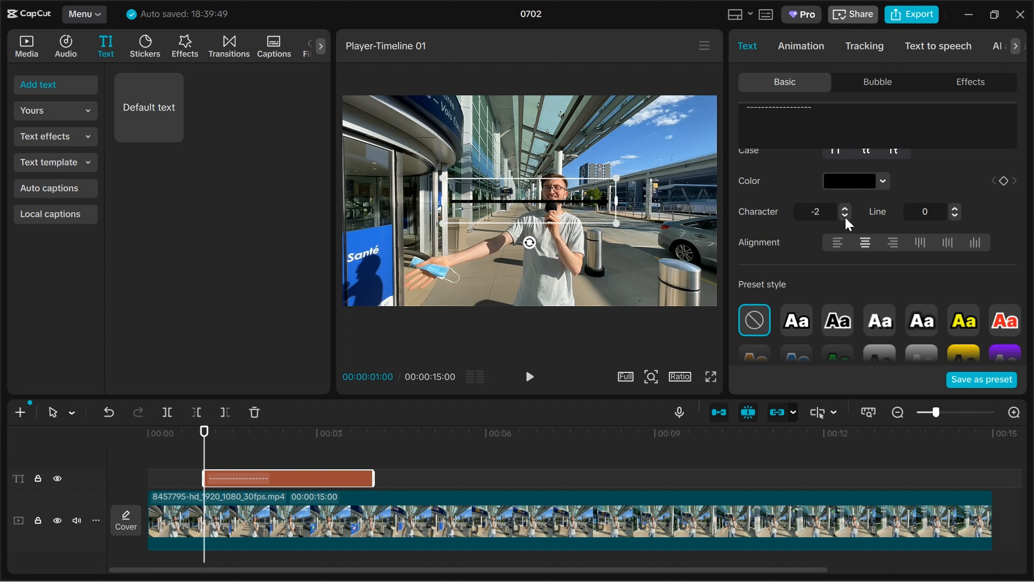
click(845, 216)
click(845, 216)
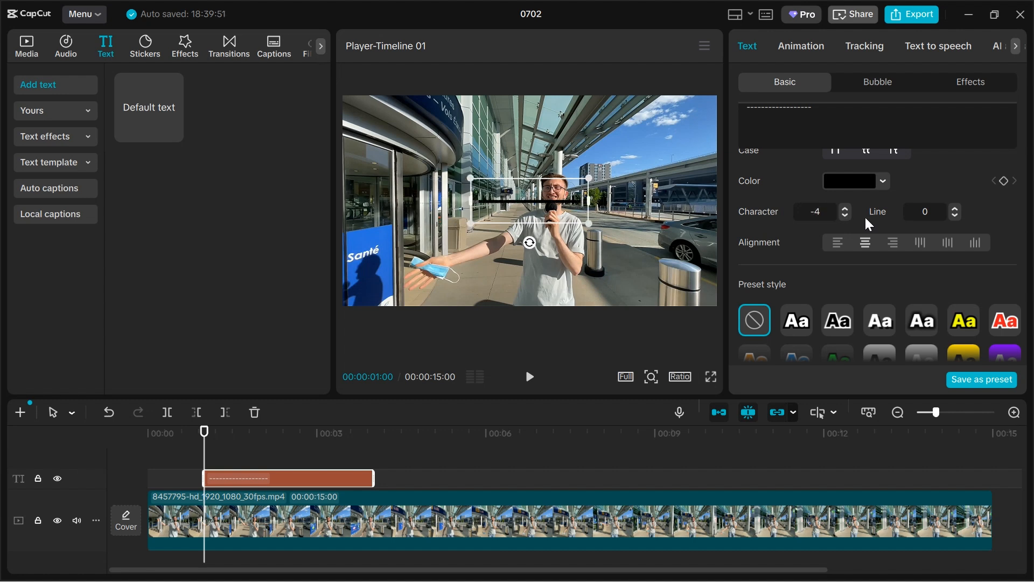
Turn off uniform scale for the line and set its scale width to 300% and scale height to 500%
scroll(1003, 221, down, 5)
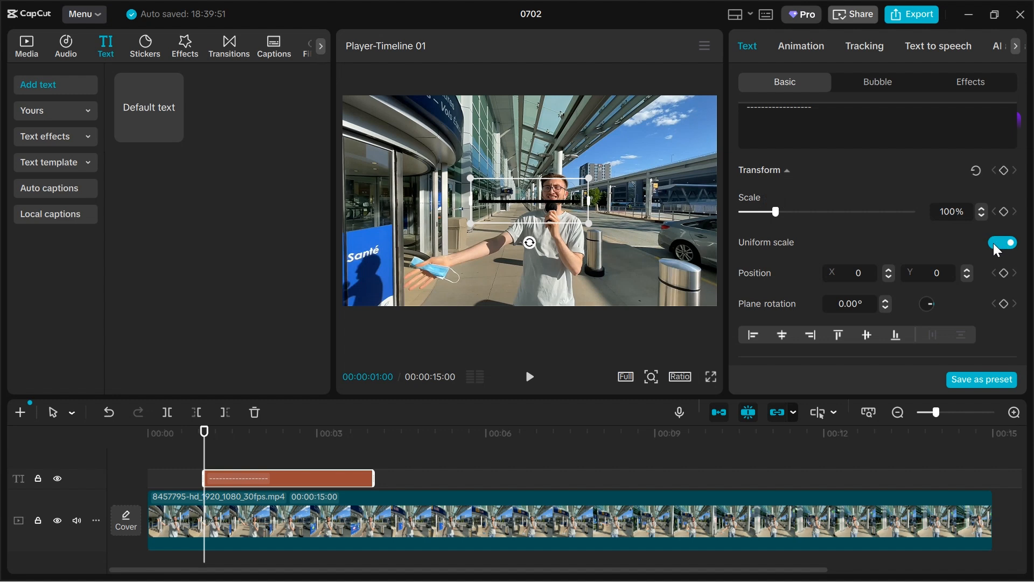
click(1002, 243)
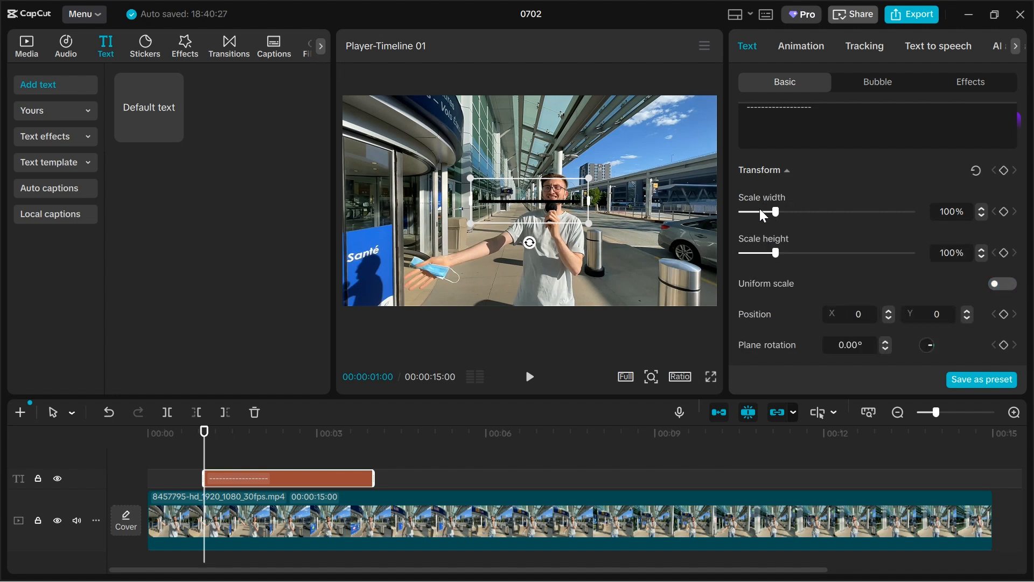
click(944, 213)
key(BackSpace)
text(3)
click(946, 251)
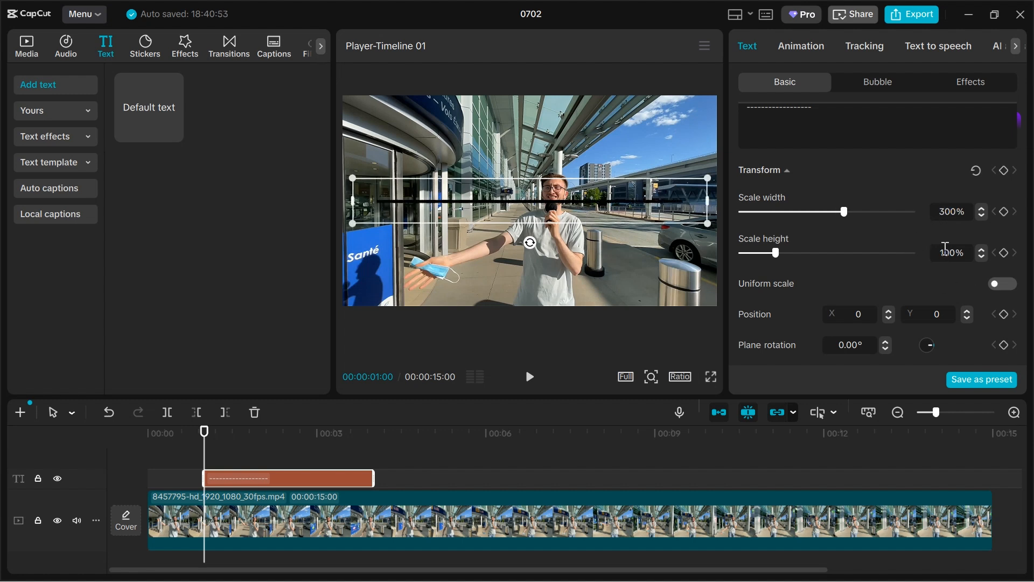
text(5)
click(908, 263)
Lower the black bar's blend opacity to 80%
scroll(909, 265, down, 3)
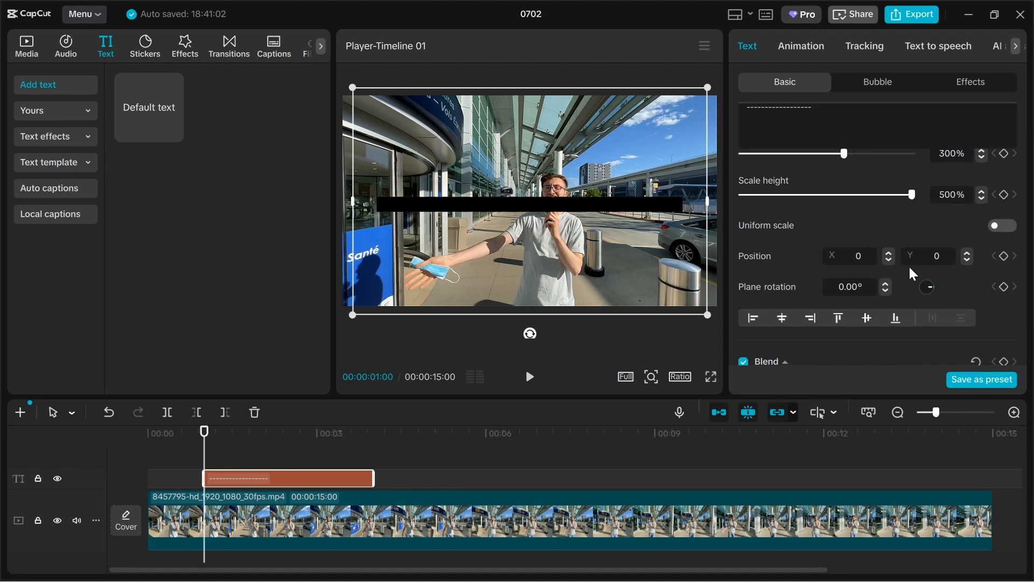
scroll(909, 265, down, 2)
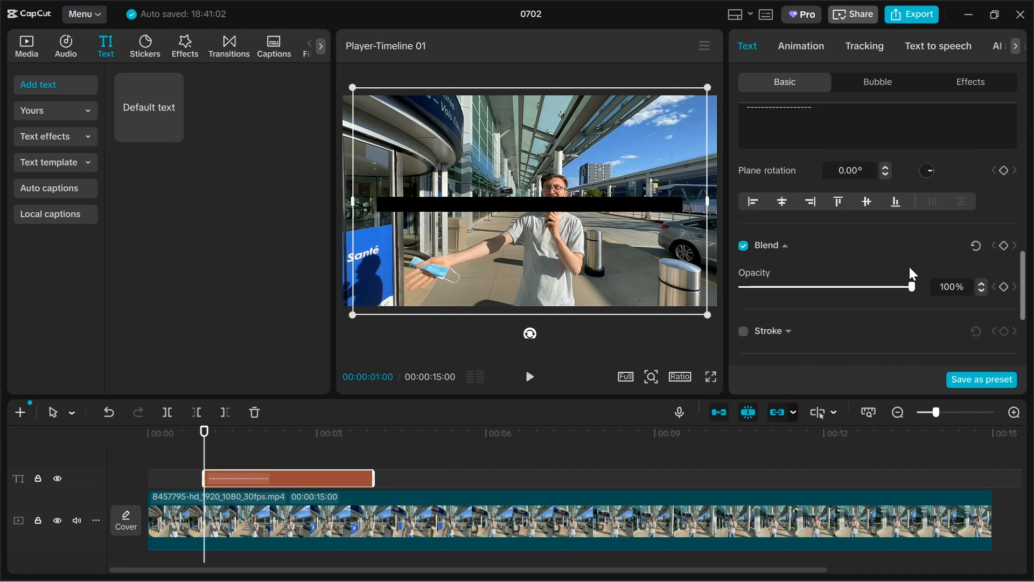
drag(914, 228, 896, 228)
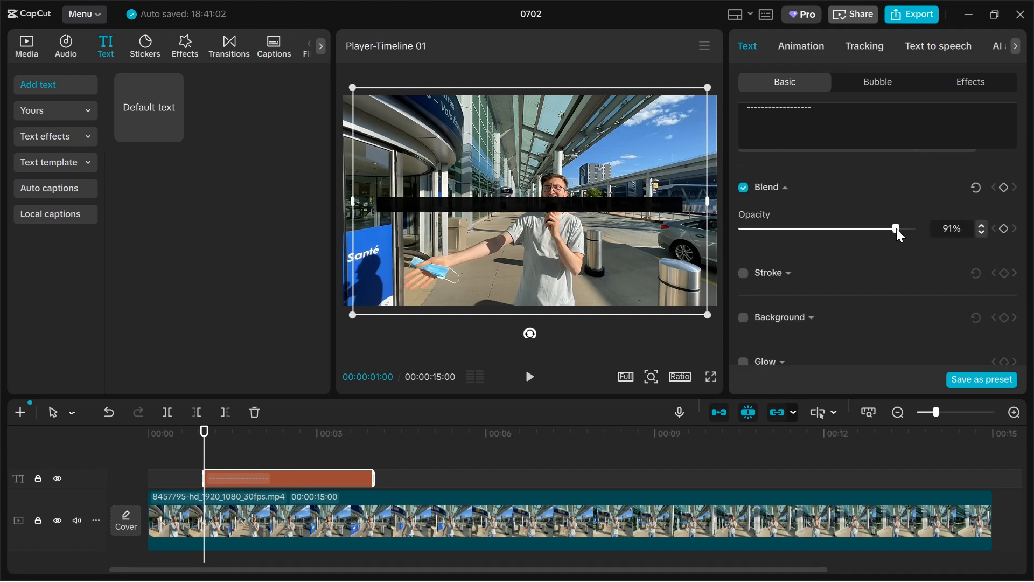
click(983, 231)
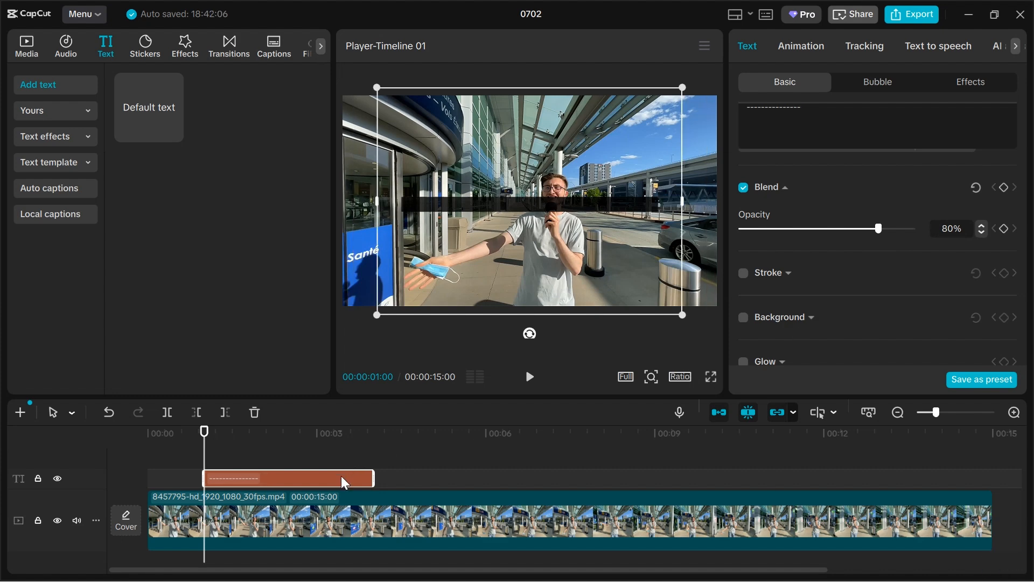
Extend the black bar clip to the end of the video, then paste a copy of it on a track above
drag(377, 479, 994, 494)
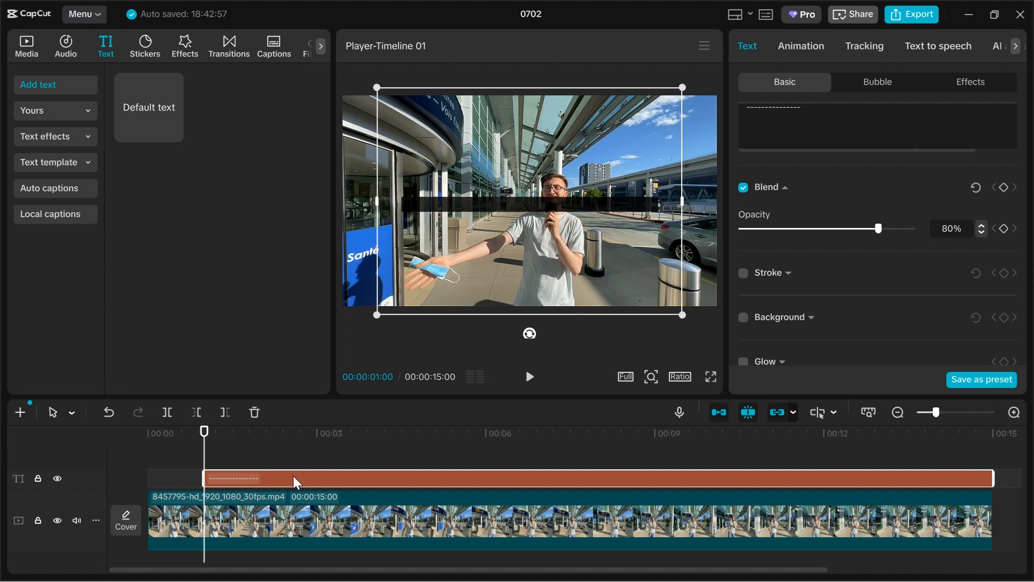
right_click(303, 479)
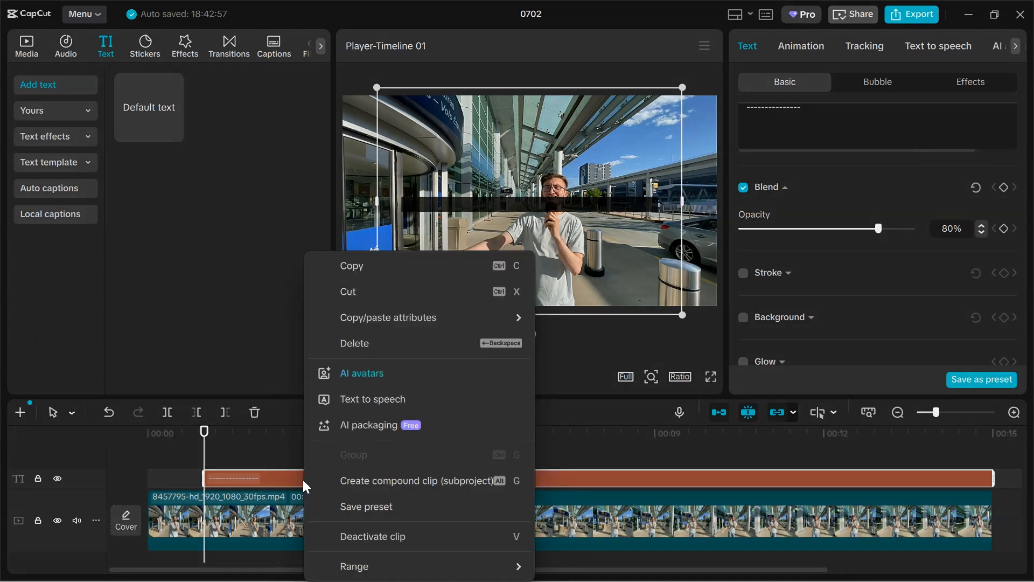
click(353, 266)
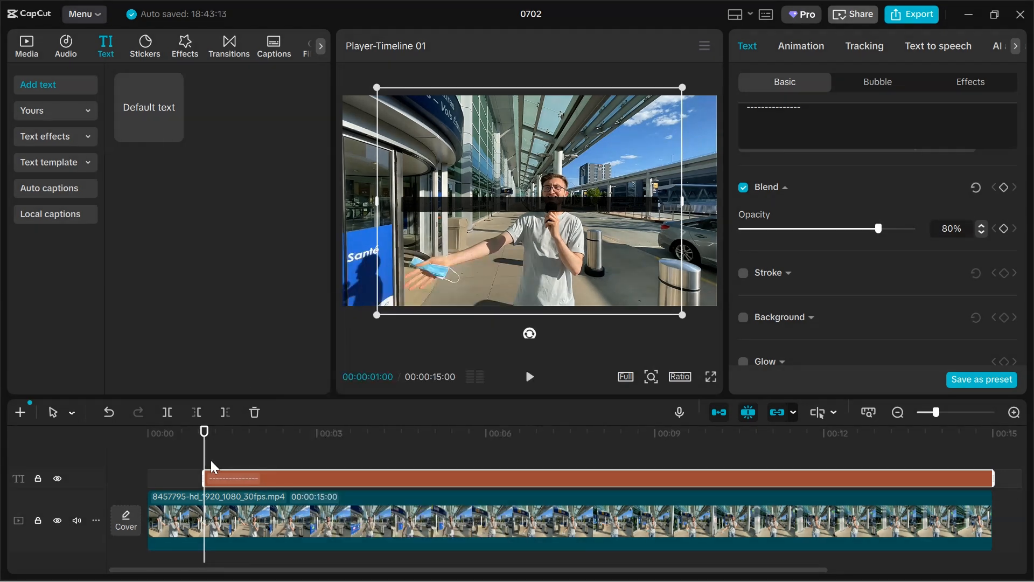
right_click(216, 468)
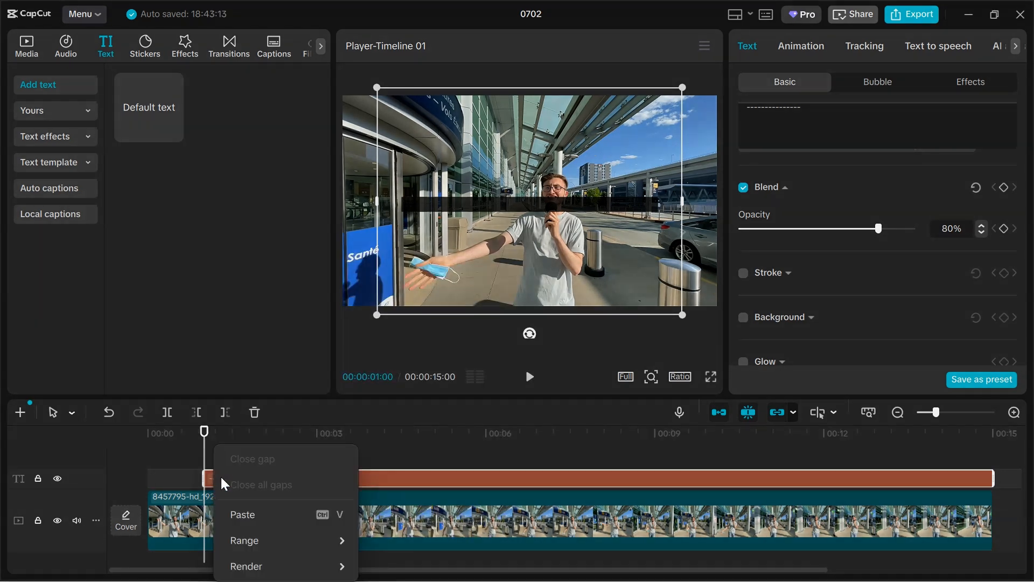
click(239, 511)
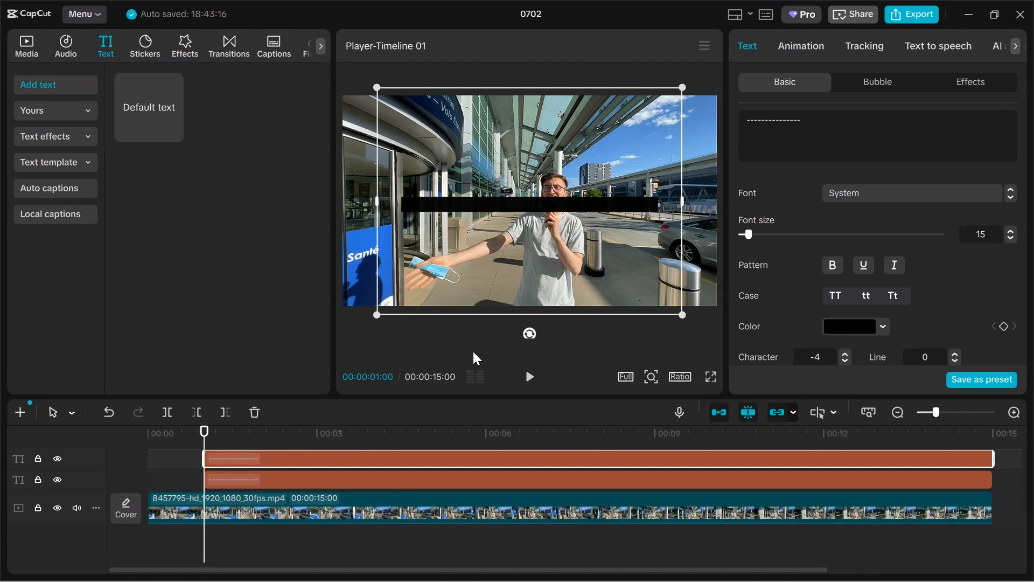
Change the upper bar copy's color to yellow (F6C90F)
scroll(916, 251, down, 4)
scroll(888, 207, up, 1)
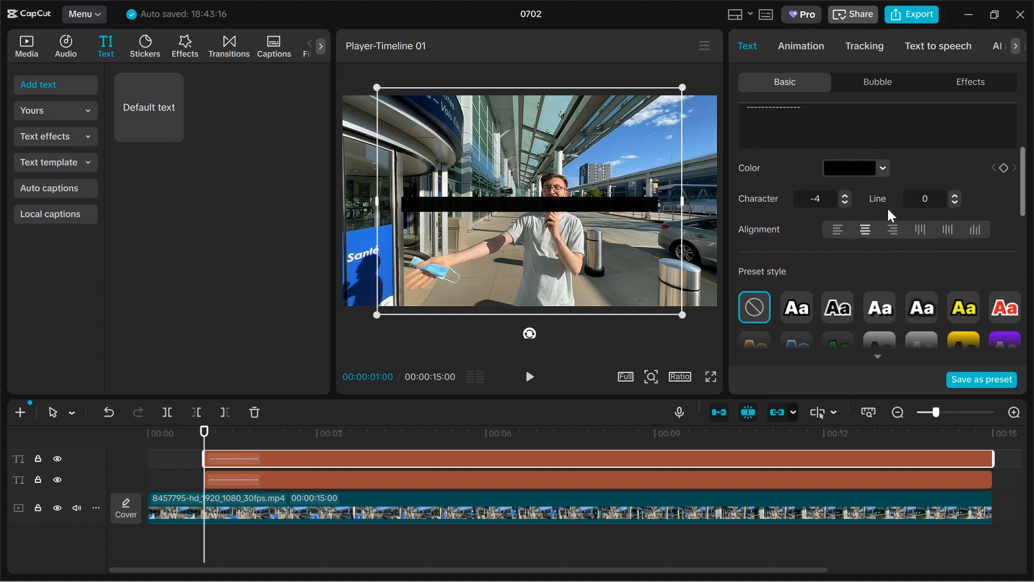
click(883, 170)
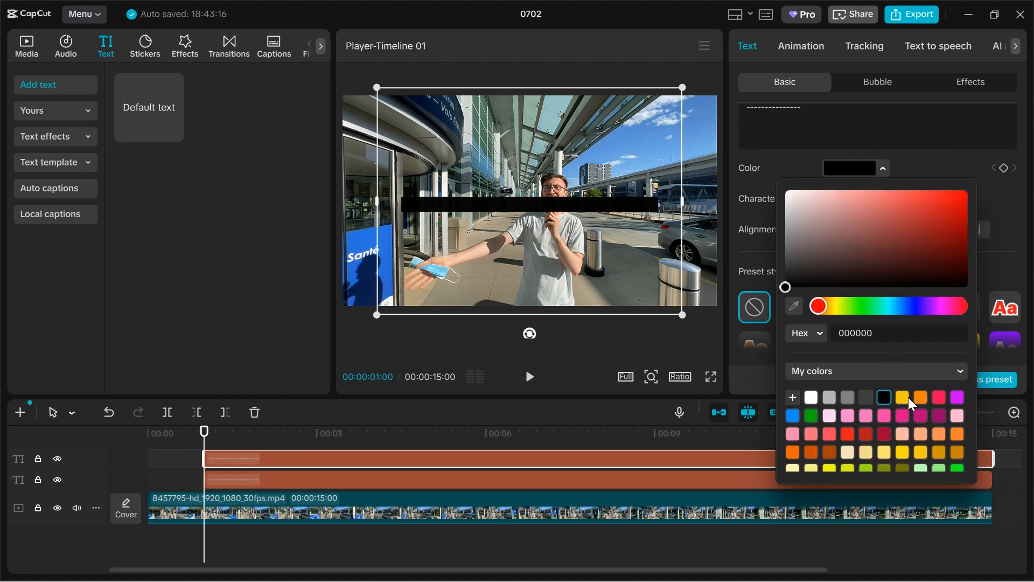
click(920, 453)
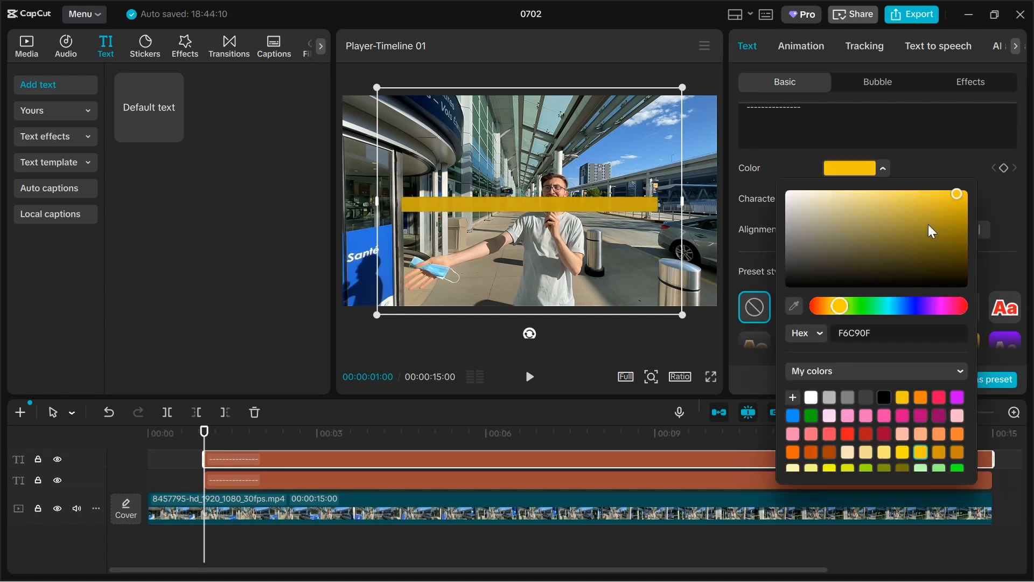
click(946, 163)
Raise the yellow bar's blend opacity to 100%
scroll(951, 167, down, 3)
scroll(951, 165, down, 5)
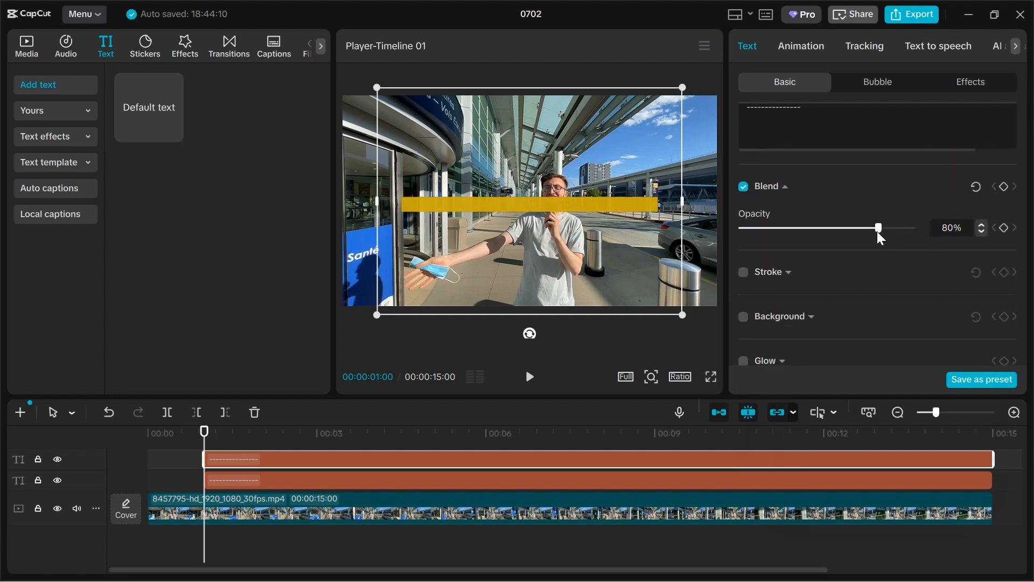
drag(877, 228, 920, 234)
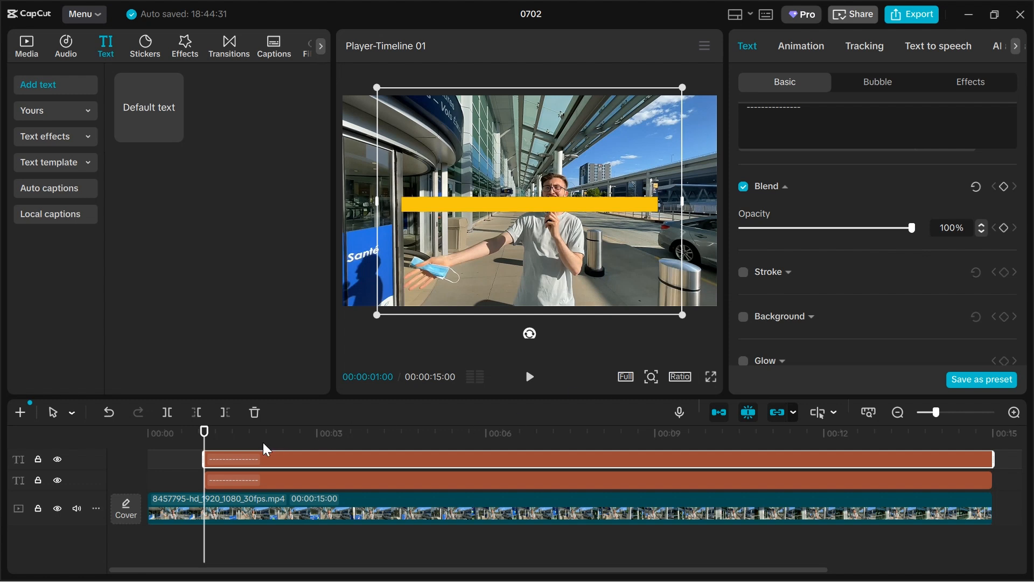
Create a compound clip from the yellow bar clip and reduce the height of its timeline track
right_click(300, 455)
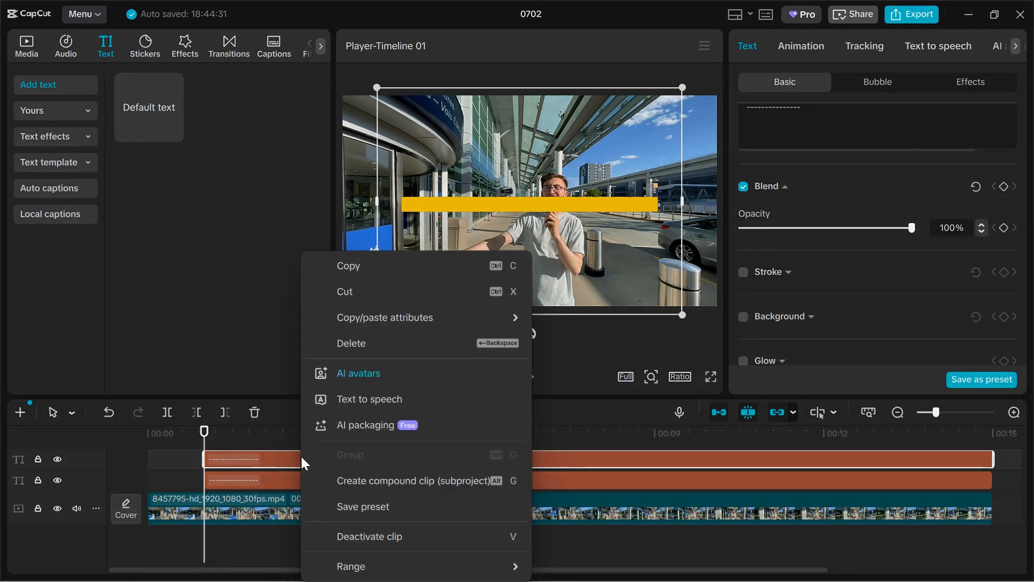
click(341, 480)
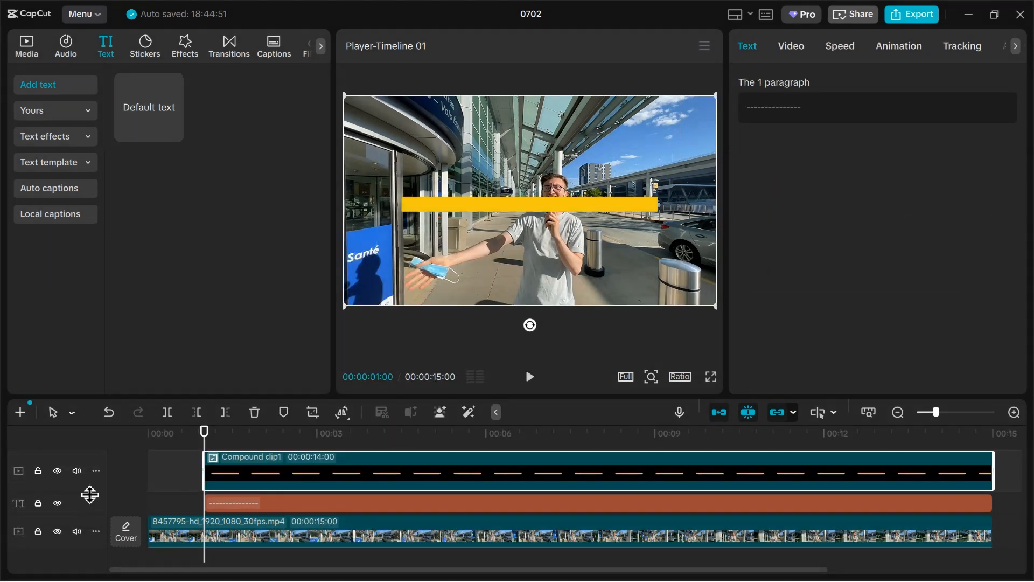
drag(88, 492, 91, 483)
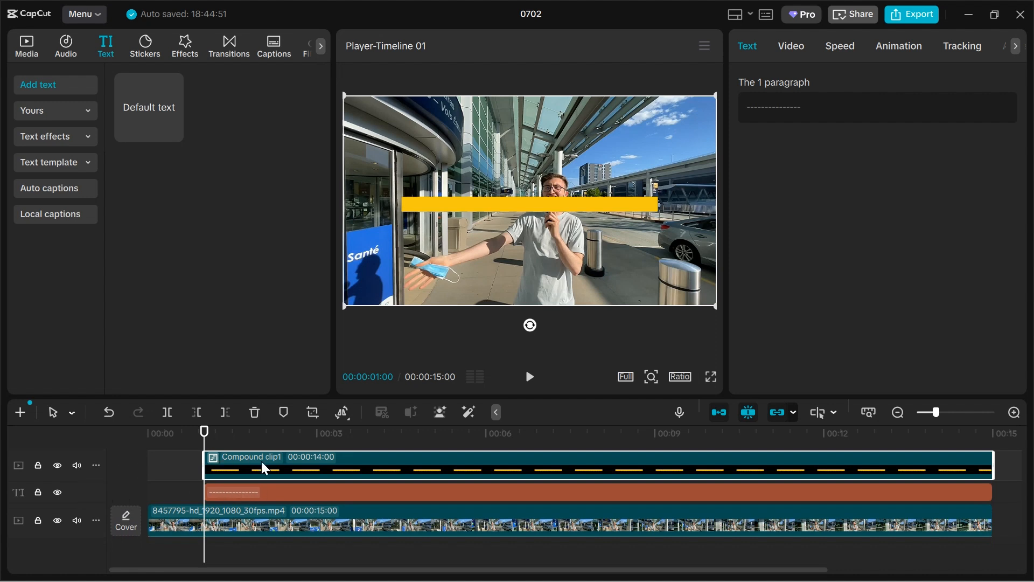
Add a mask to the yellow bar's compound clip and set its shape to Filmstrip
click(796, 56)
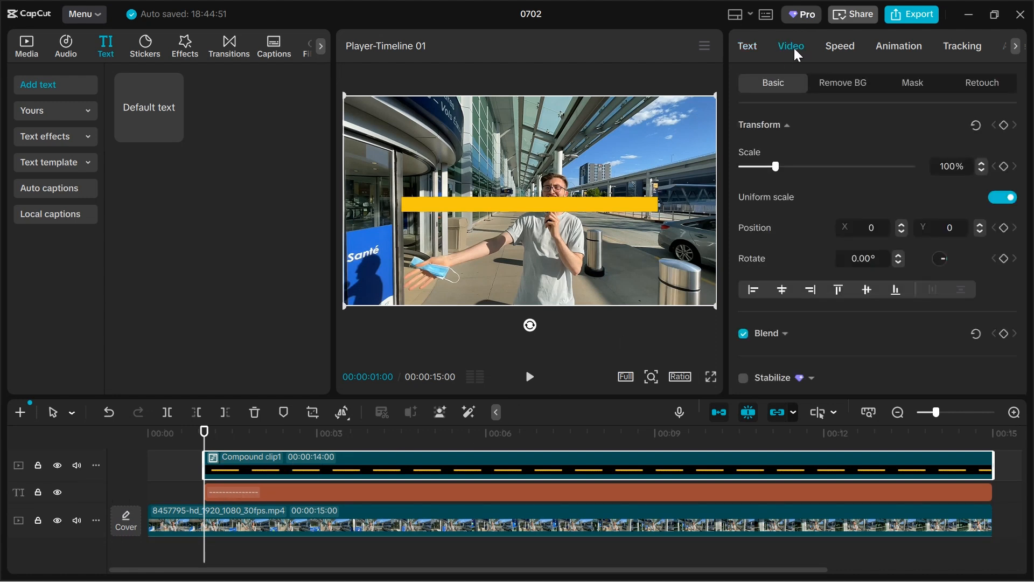
click(919, 85)
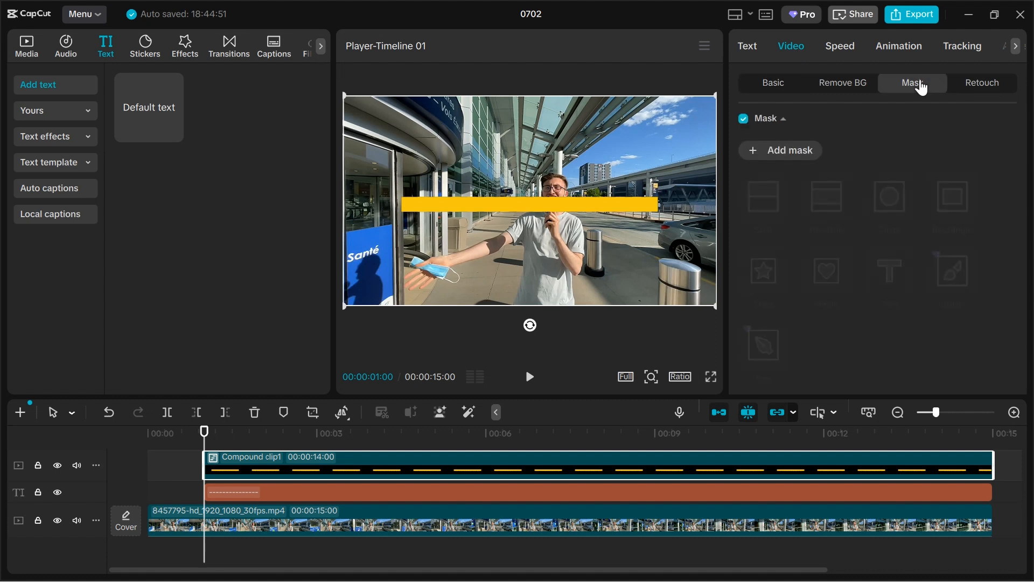
click(776, 156)
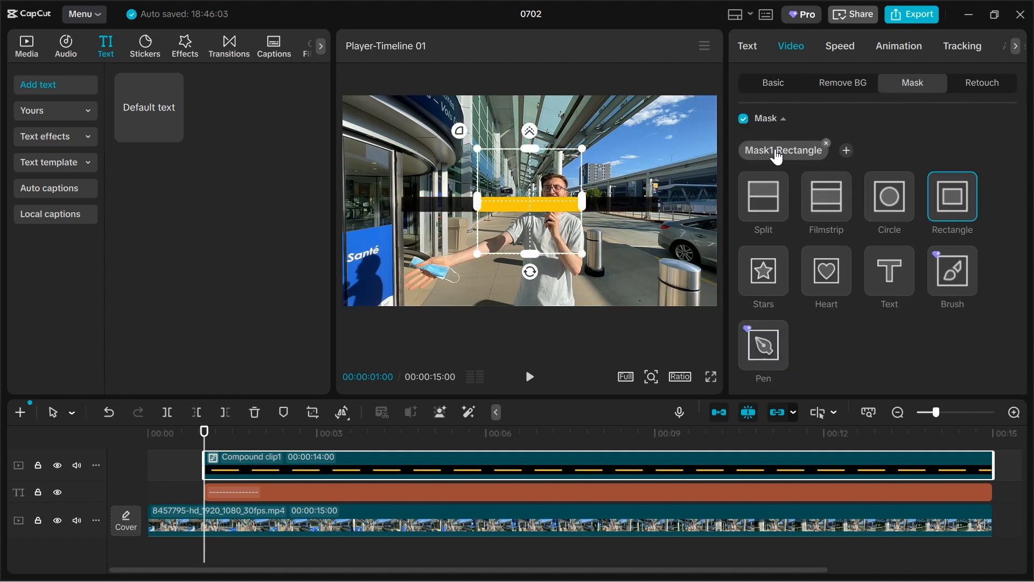
click(830, 199)
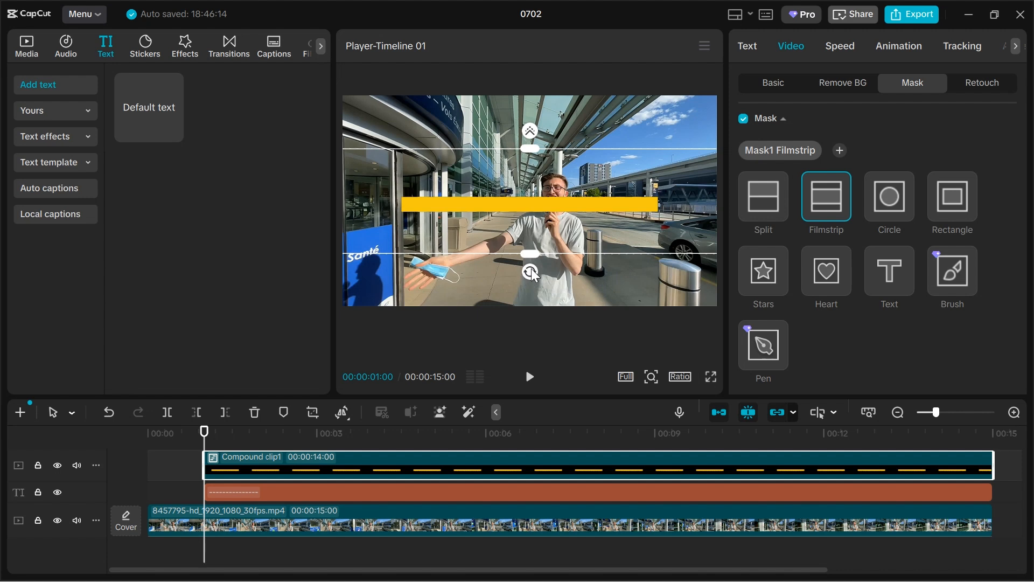
Set the Filmstrip mask's rotation to 90° and size to 50, and move it to the yellow bar's right end, about X 632
scroll(904, 211, down, 4)
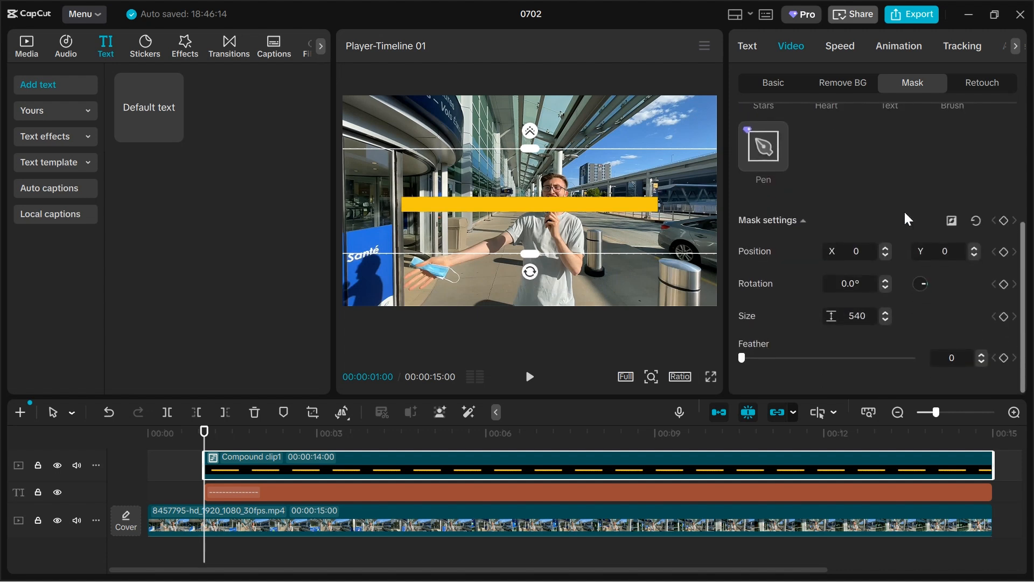
click(843, 283)
text(9)
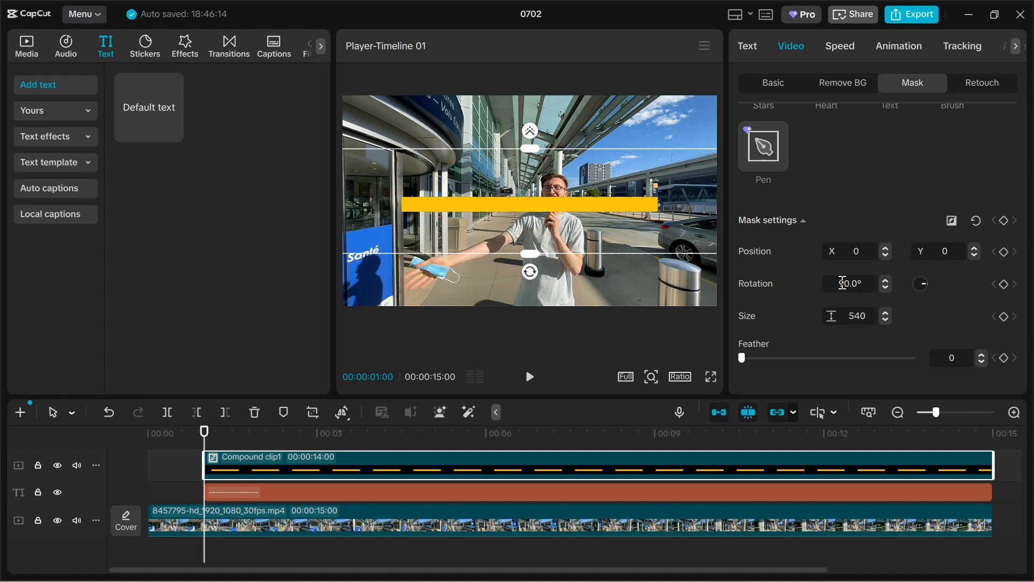
click(861, 317)
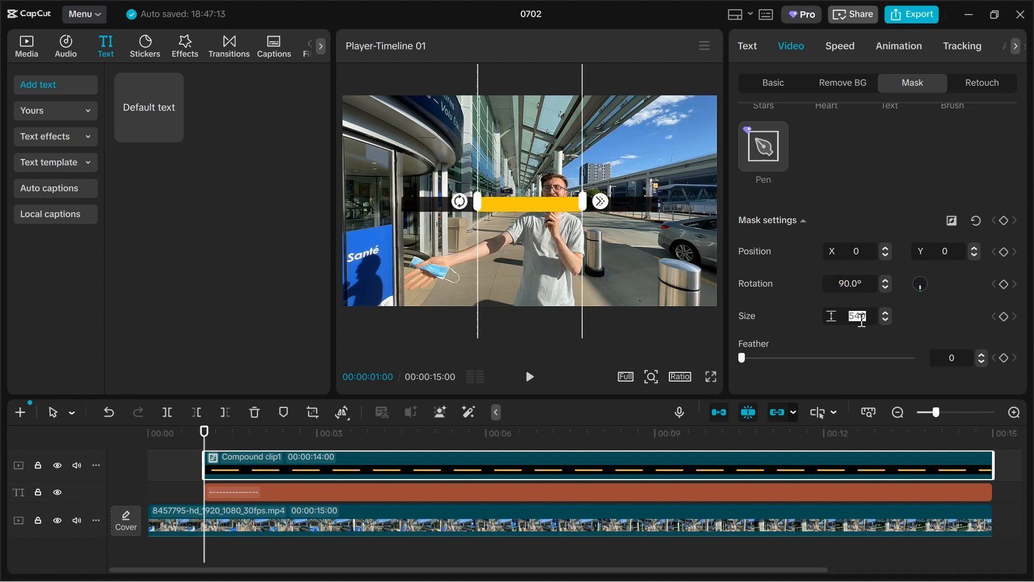
text(50)
click(915, 328)
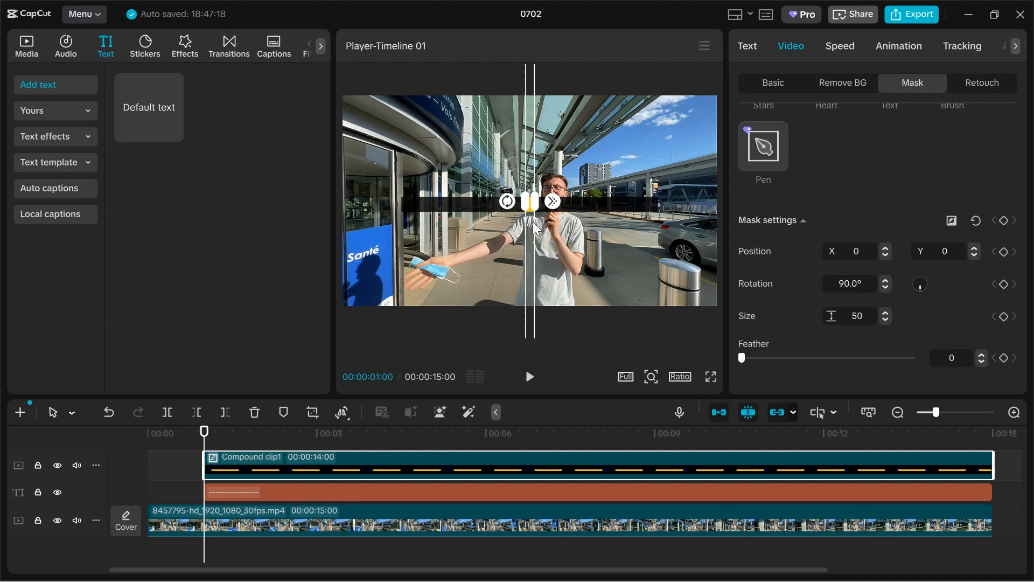
drag(538, 218, 652, 221)
drag(652, 221, 653, 222)
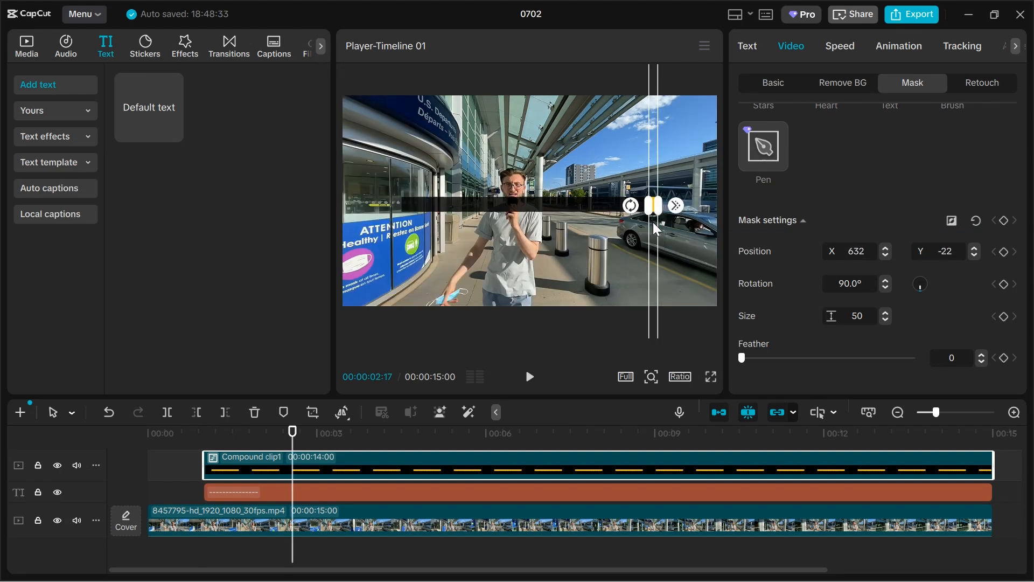
Combine the masked yellow bar and the black text bar into one compound clip and reduce its timeline track height
click(274, 435)
drag(186, 453, 270, 486)
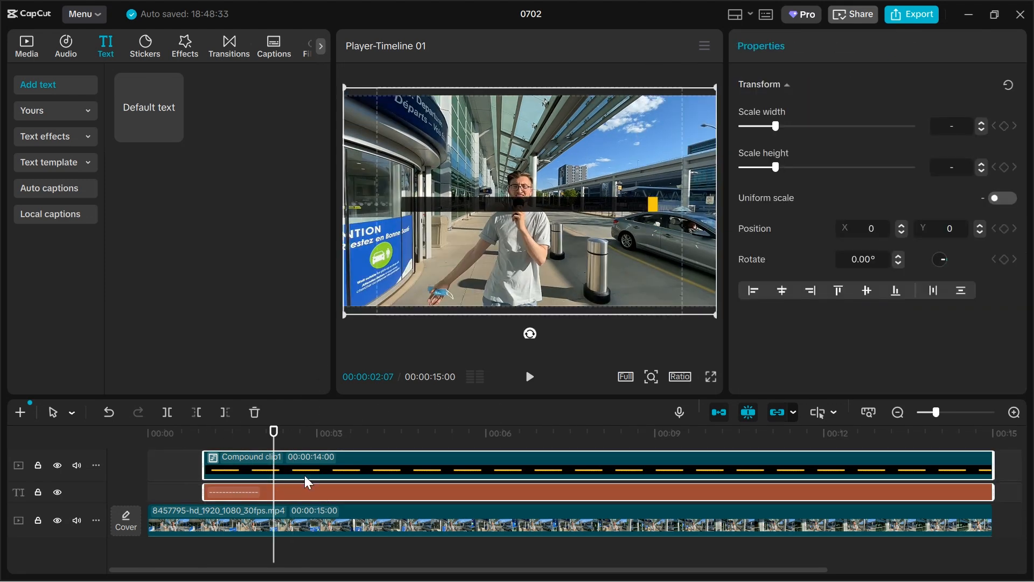
right_click(329, 477)
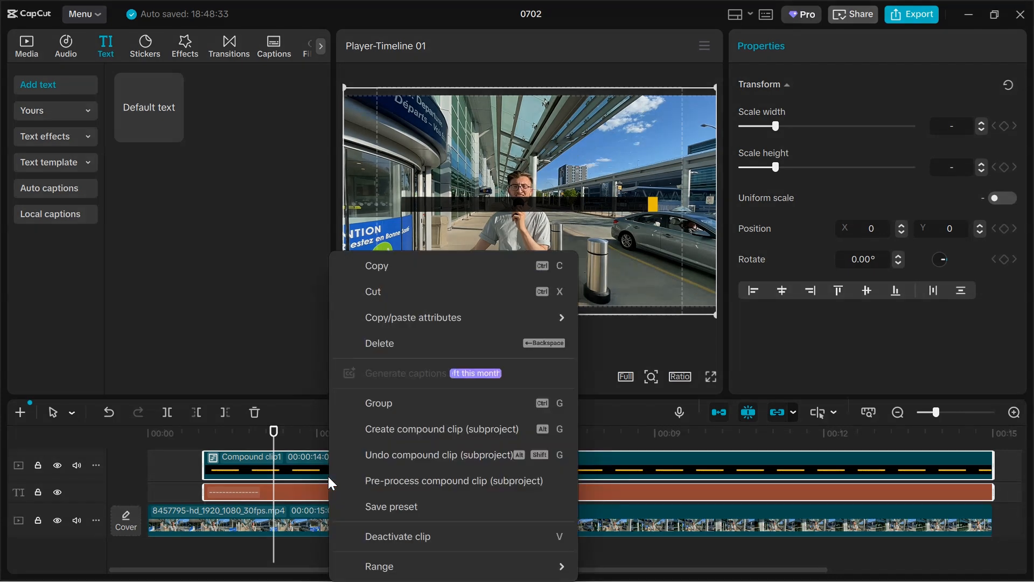
click(385, 427)
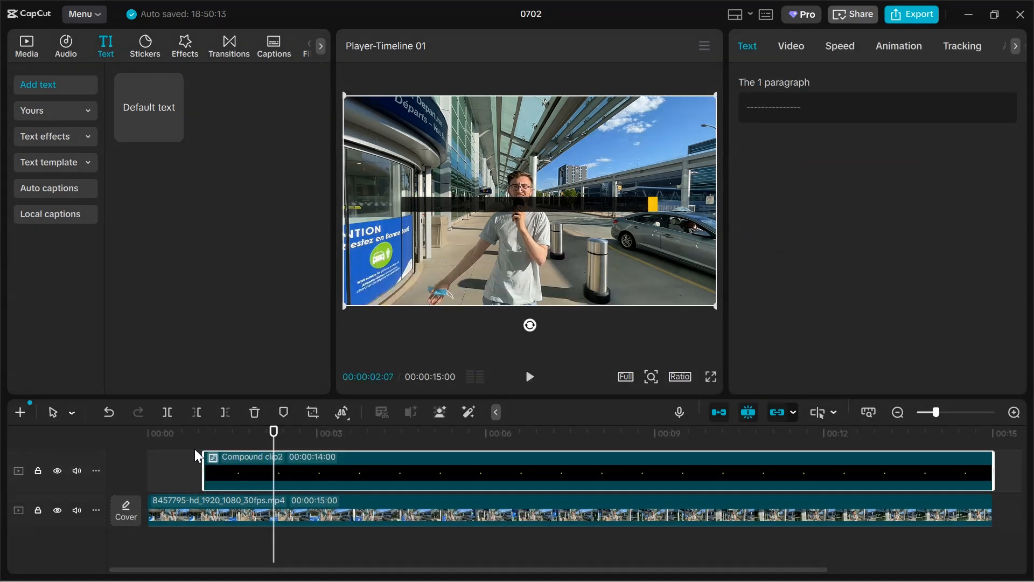
drag(88, 493, 83, 481)
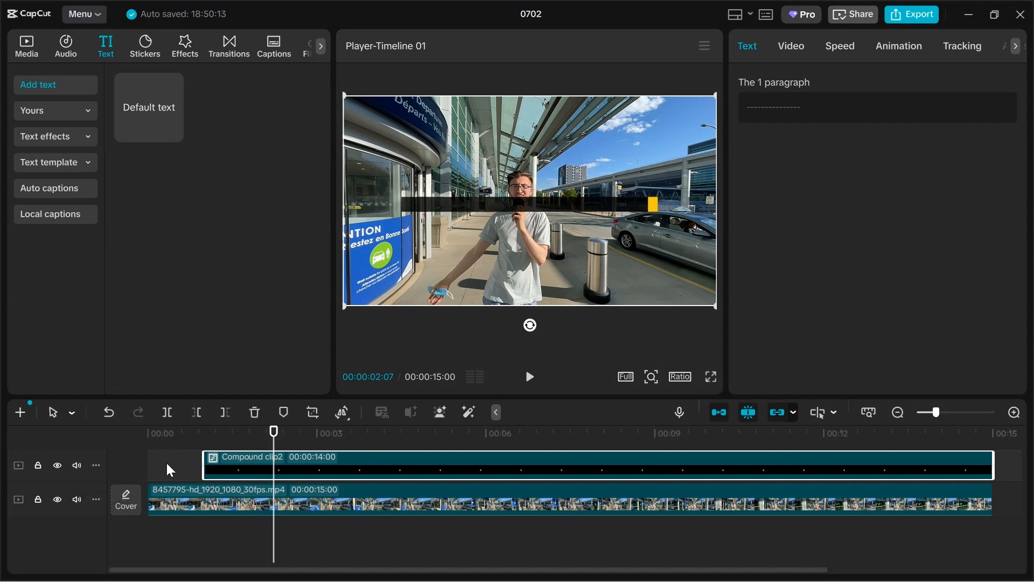
At 00:00:01:00, move the combined bar clip out past the frame's left edge to about X -3282 and add a position keyframe
click(205, 448)
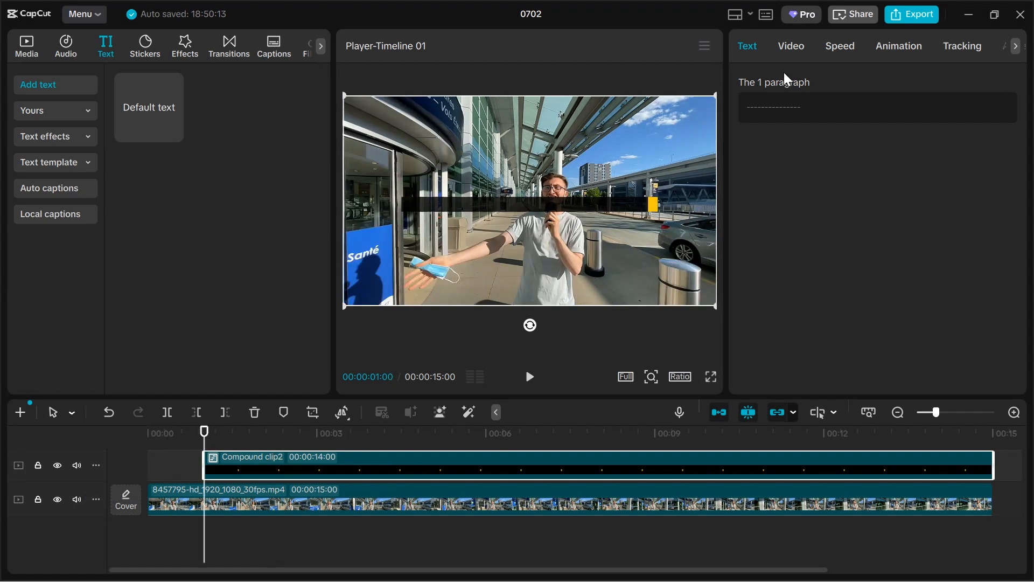
click(799, 48)
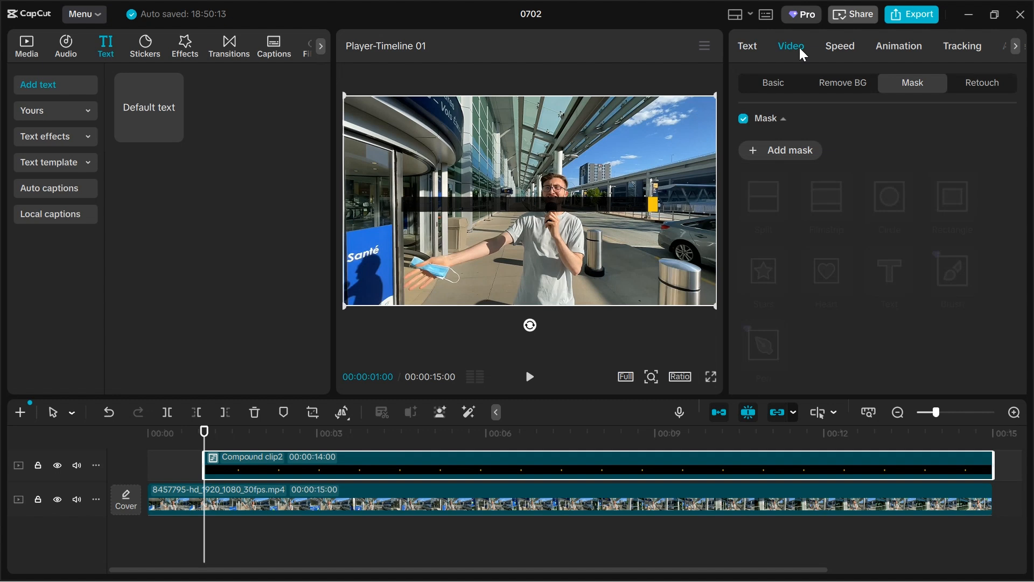
click(773, 86)
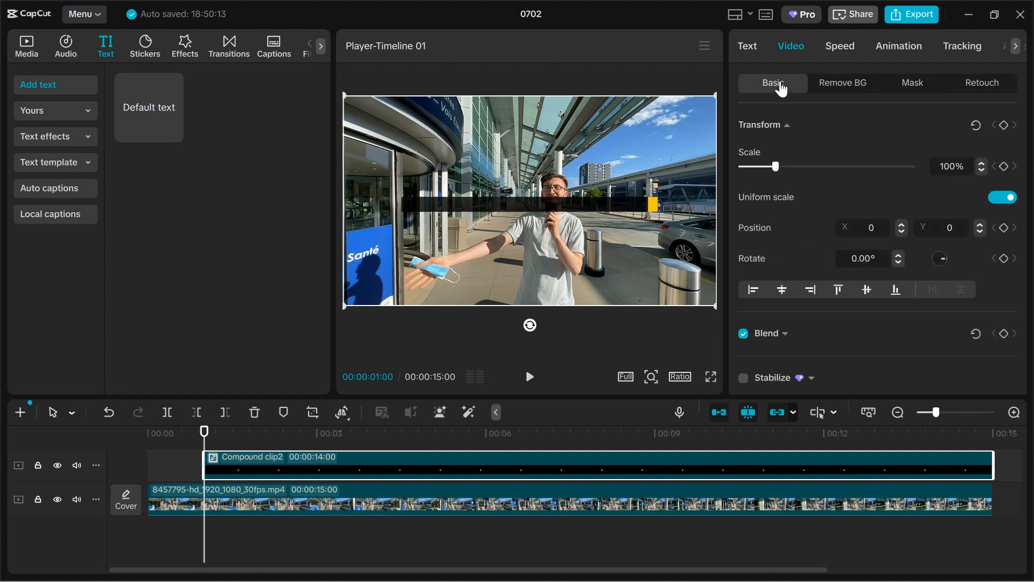
drag(680, 171, 377, 164)
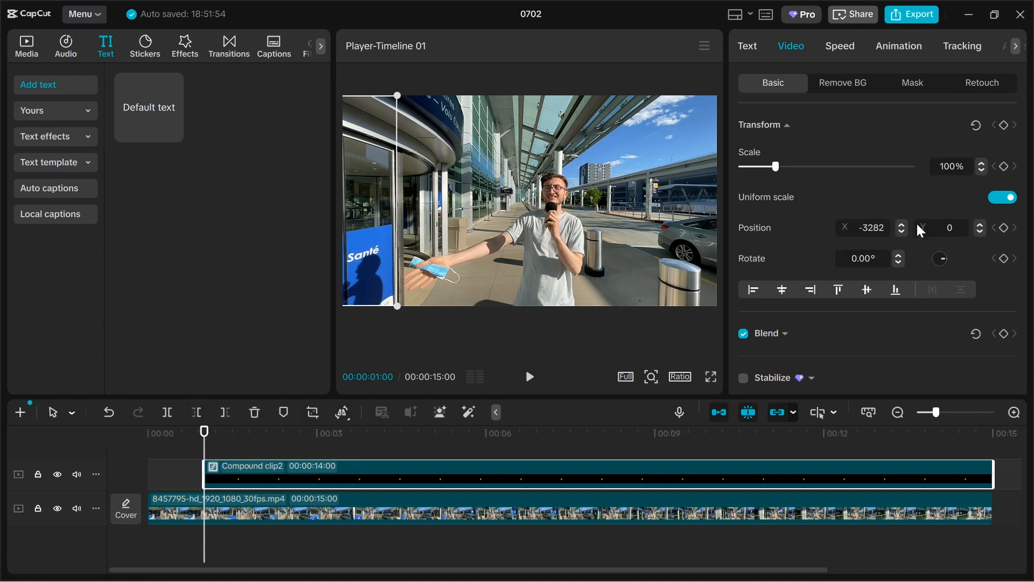
click(1005, 228)
At 00:00:01:20, move the bar clip horizontally into the frame to about X -1140, Y 0, for the second position keyframe
key(Right)
key(Right)
key(Right)
key(Right)
key(Right)
key(Right)
key(Right)
key(Right)
key(Right)
key(Right)
key(Right)
key(Right)
key(Right)
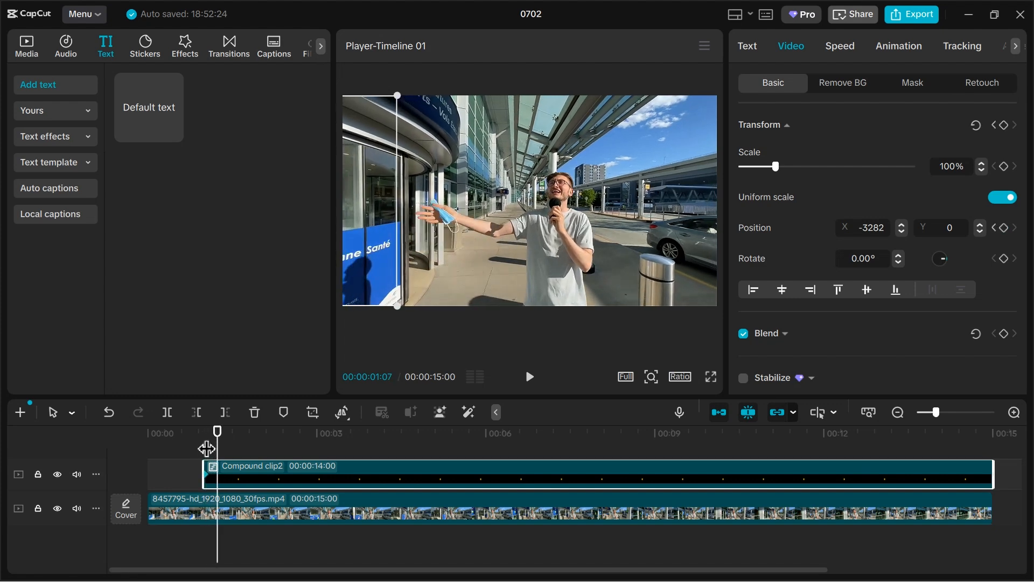
key(Right)
key(Right)
key(Right)
key(Right)
key(Right)
key(Right)
key(Right)
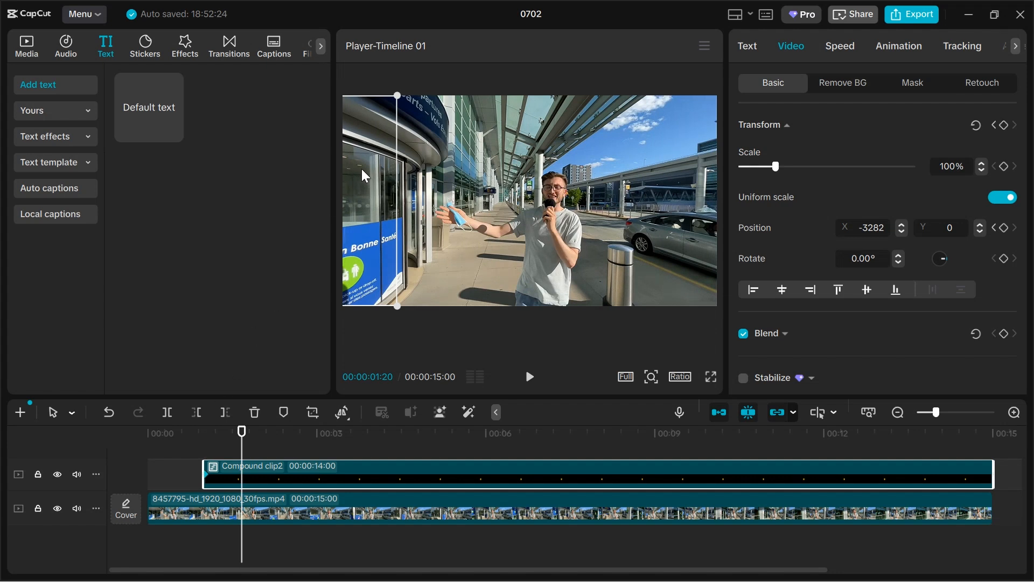
drag(368, 179, 575, 181)
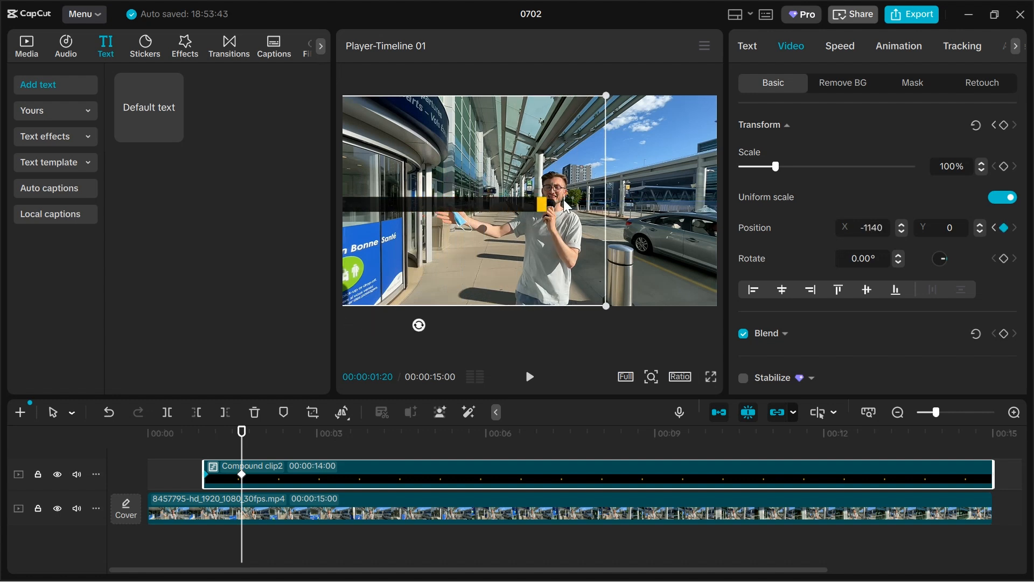
Apply the Cubic Out preset curve to the bar clip's position animation between the two keyframes
right_click(243, 477)
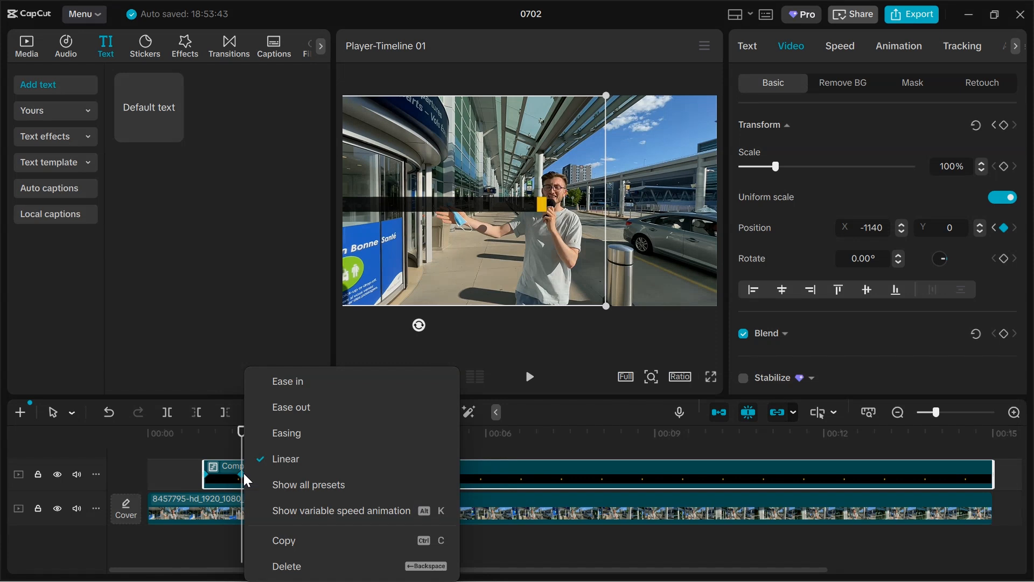
click(298, 484)
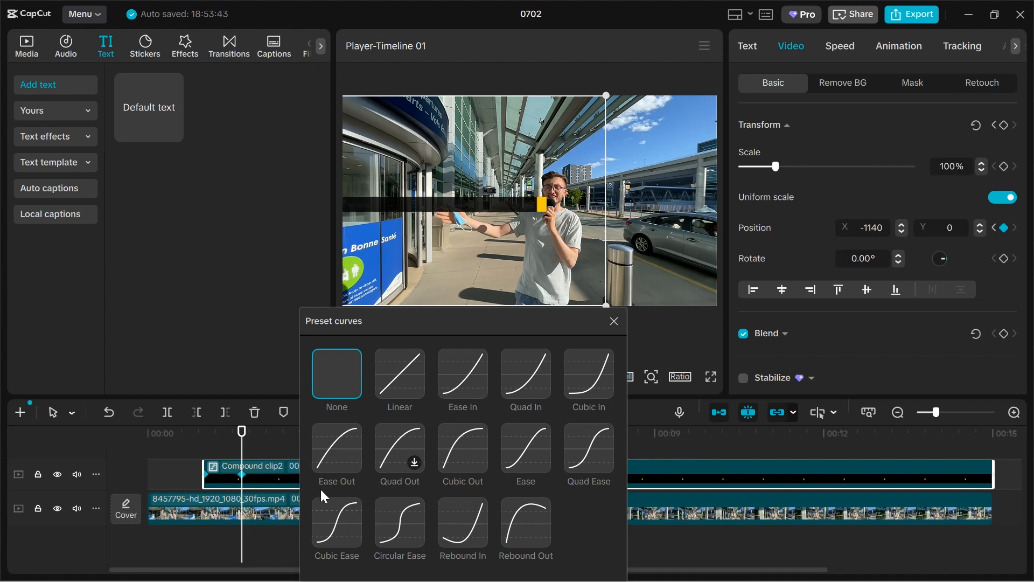
click(465, 445)
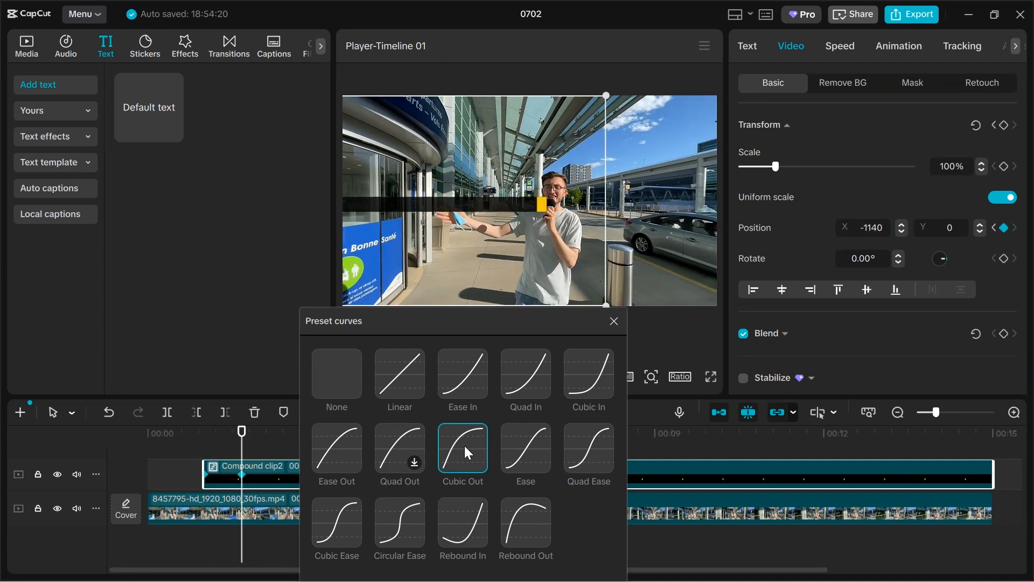
click(614, 322)
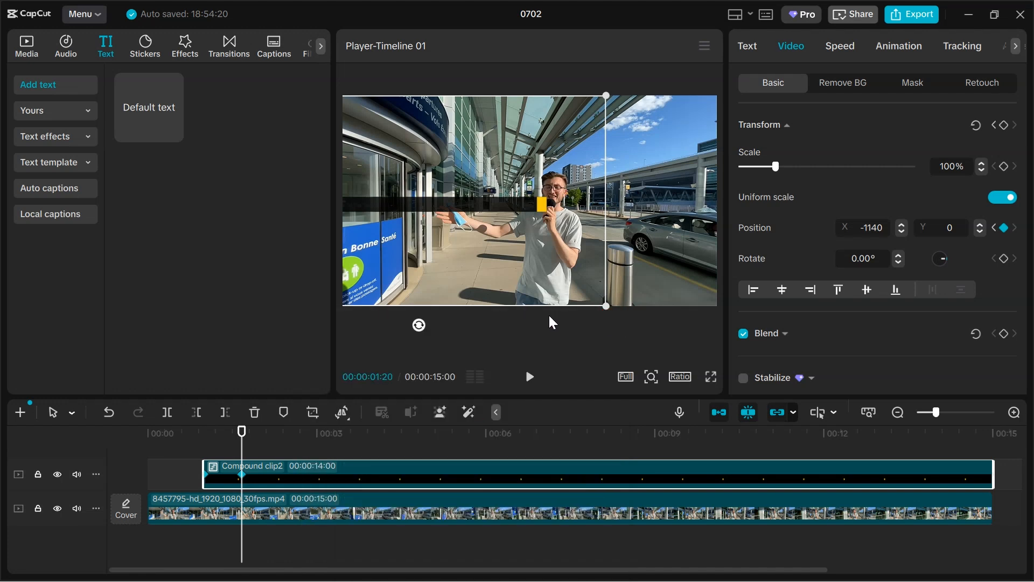
Add a default text clip at 00:00:01:20 and change its wording to "Dockay Hub News"
mouse_move(144, 117)
click(174, 131)
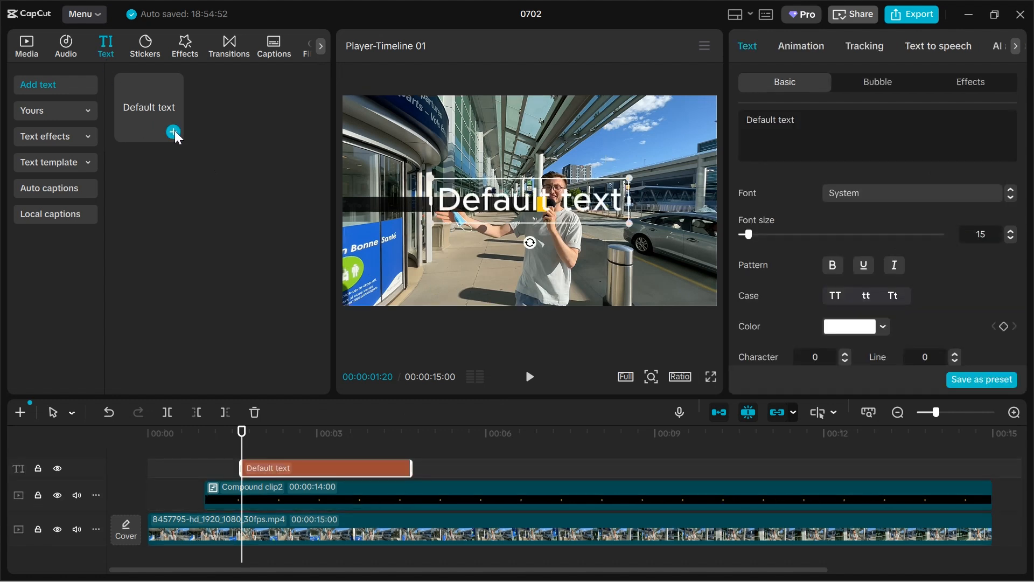
triple_click(815, 118)
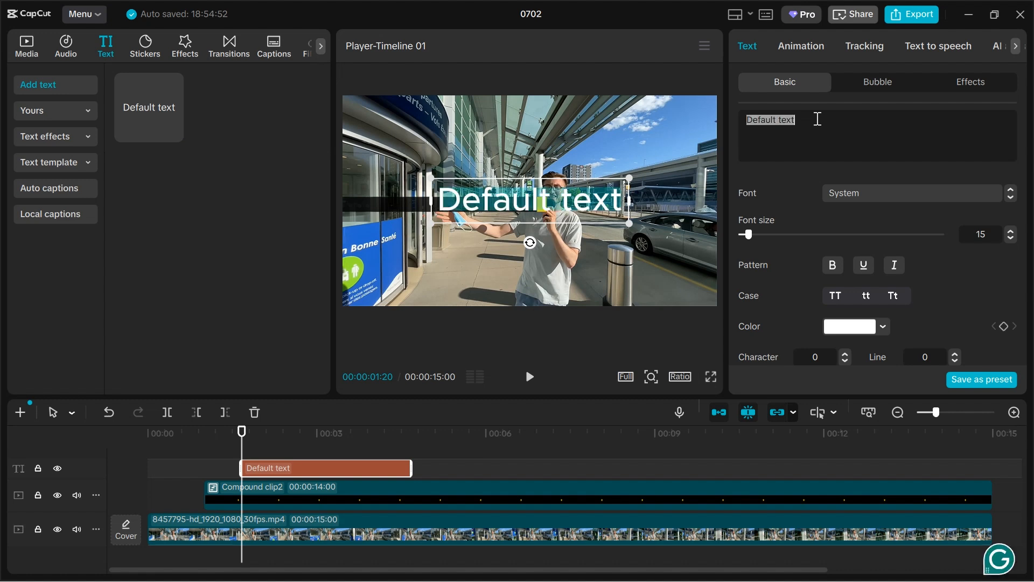
text(Dockay Hub News)
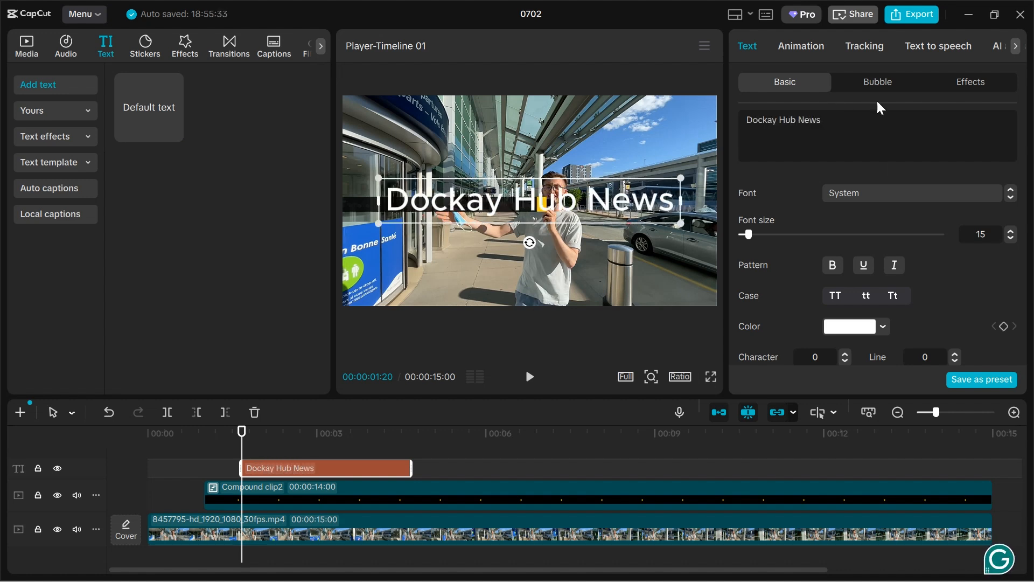
Format the title in the Pridi-Bd font with italic style and a slightly off-white color
click(894, 192)
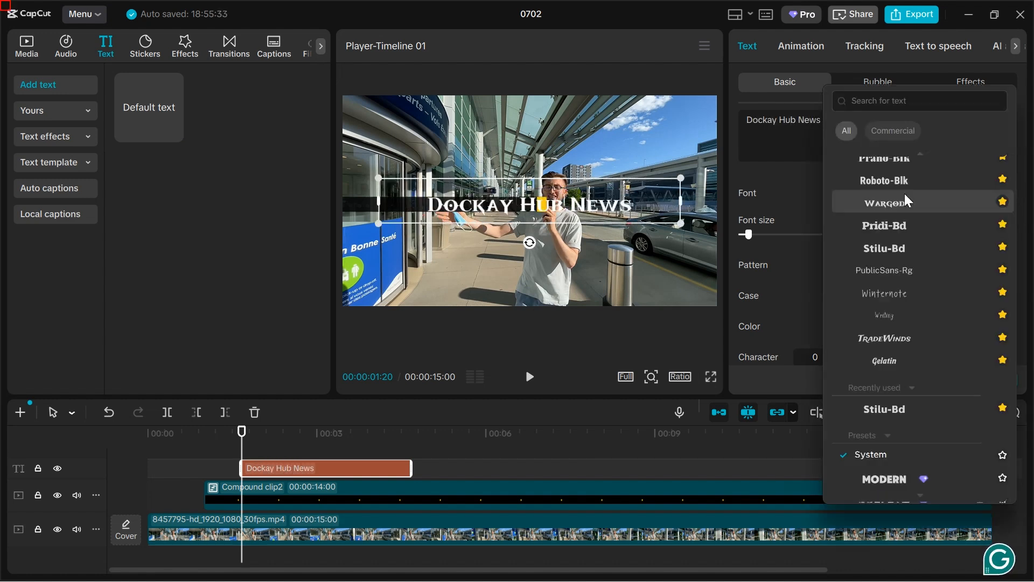
scroll(902, 194, down, 1)
click(897, 204)
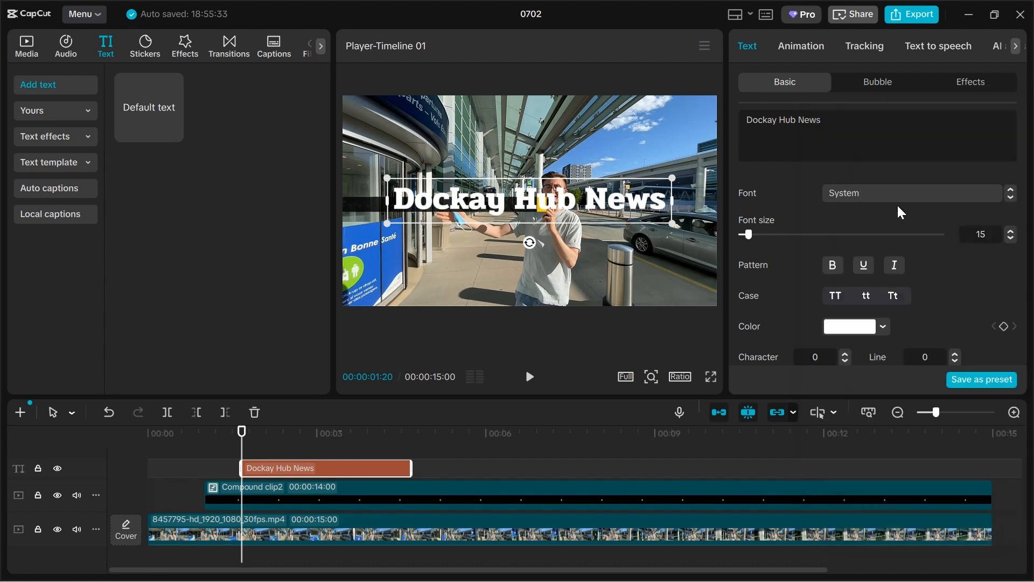
click(894, 267)
click(862, 327)
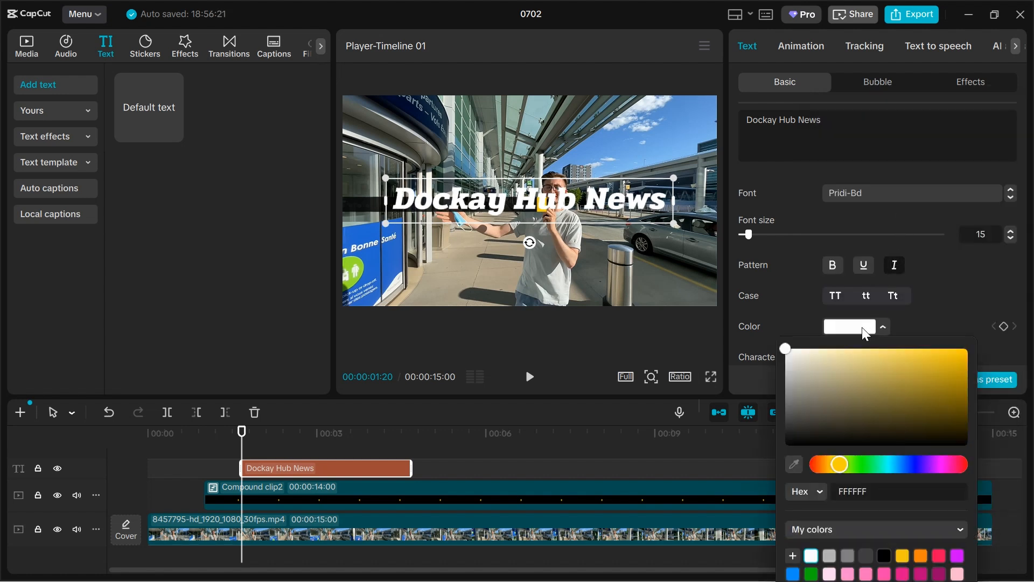
click(790, 354)
click(958, 290)
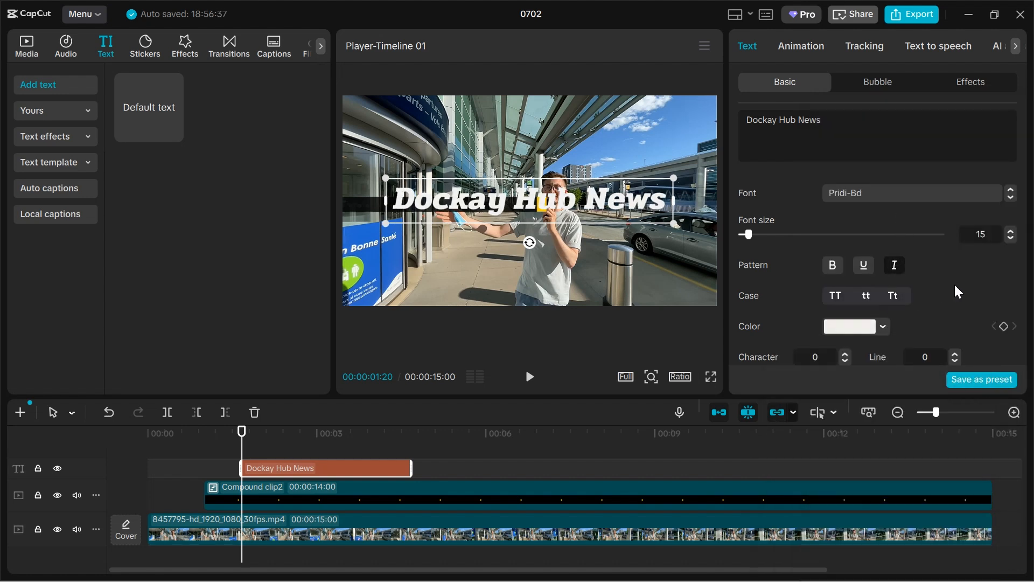
Shrink the title and place it on the black bar, just left of the yellow block
drag(673, 223, 515, 203)
scroll(972, 211, down, 2)
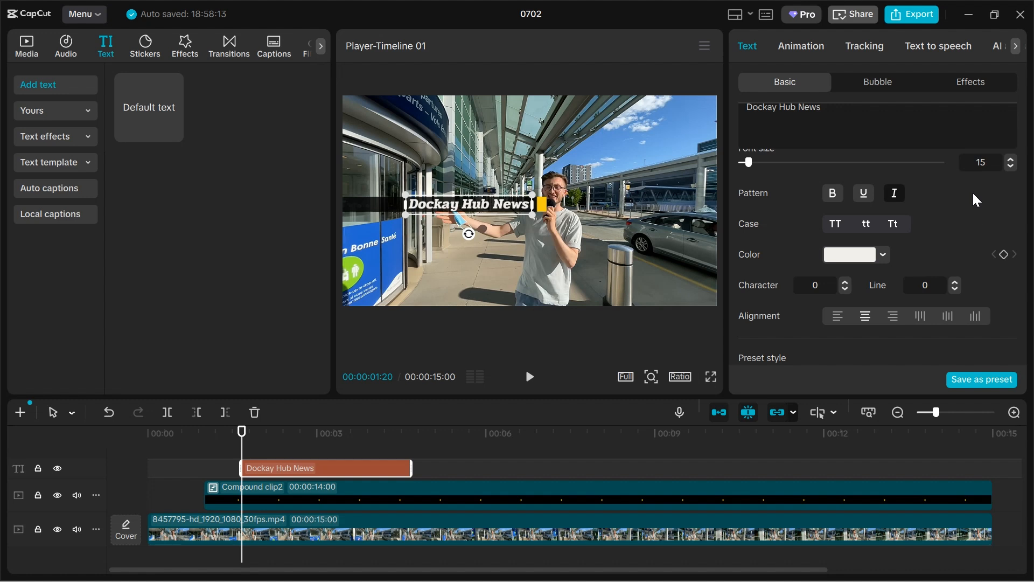
Search the entrance animations for "blur right", apply the free blur-to-the-right animation to the title, and set its duration to 1.0 s
click(798, 44)
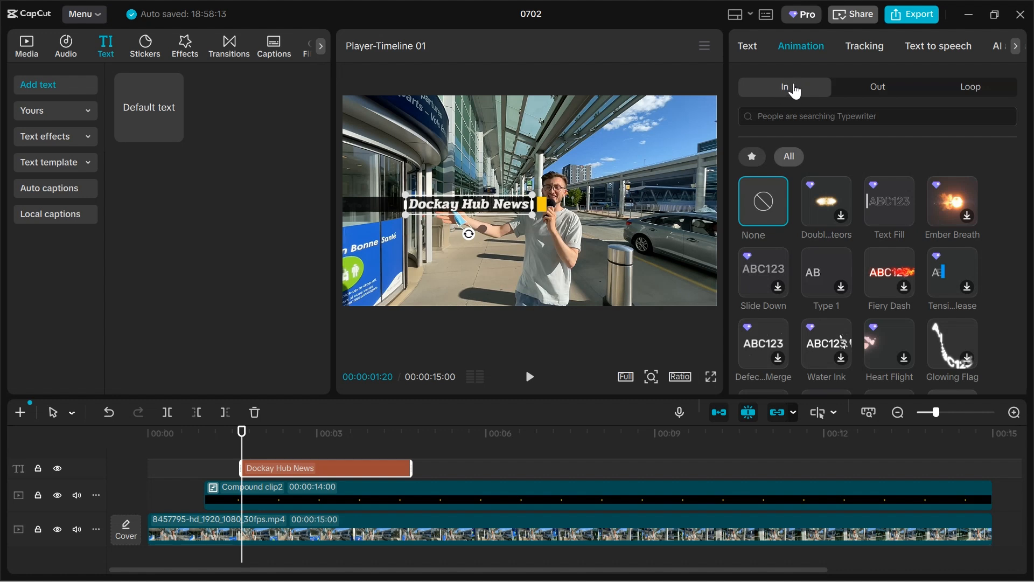
click(797, 116)
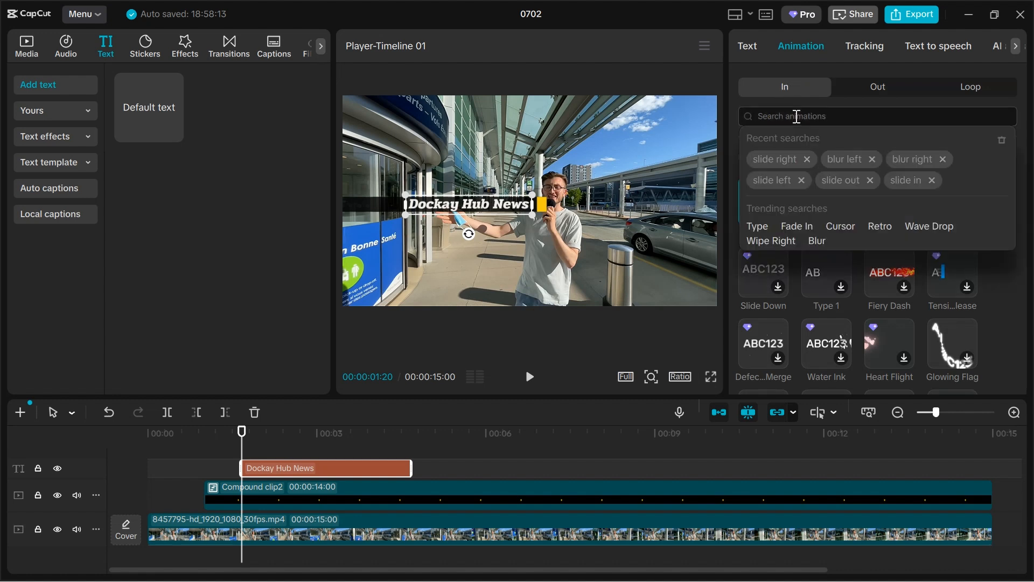
click(898, 156)
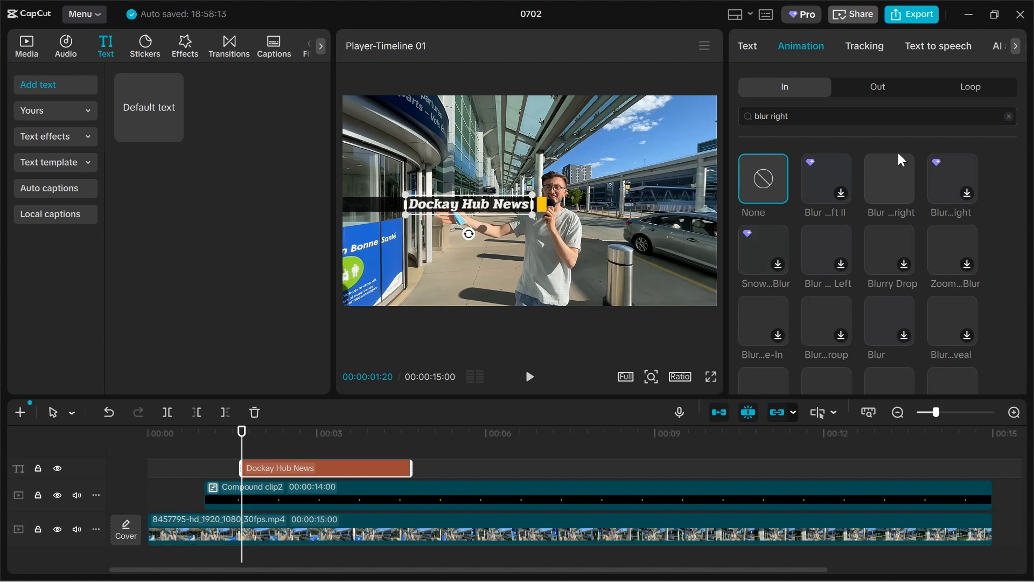
click(898, 182)
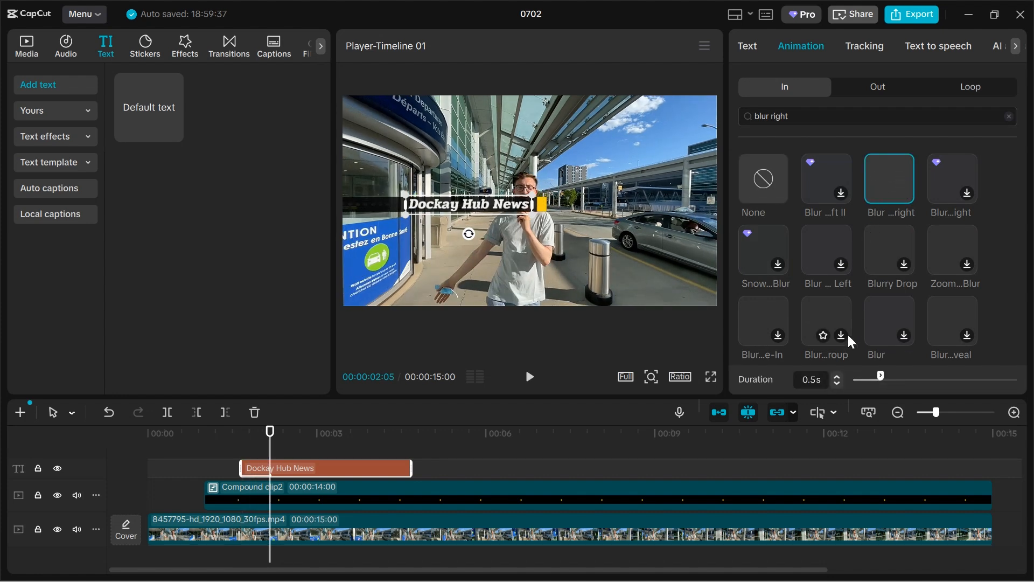
click(836, 376)
click(835, 376)
click(836, 376)
click(835, 376)
click(835, 376)
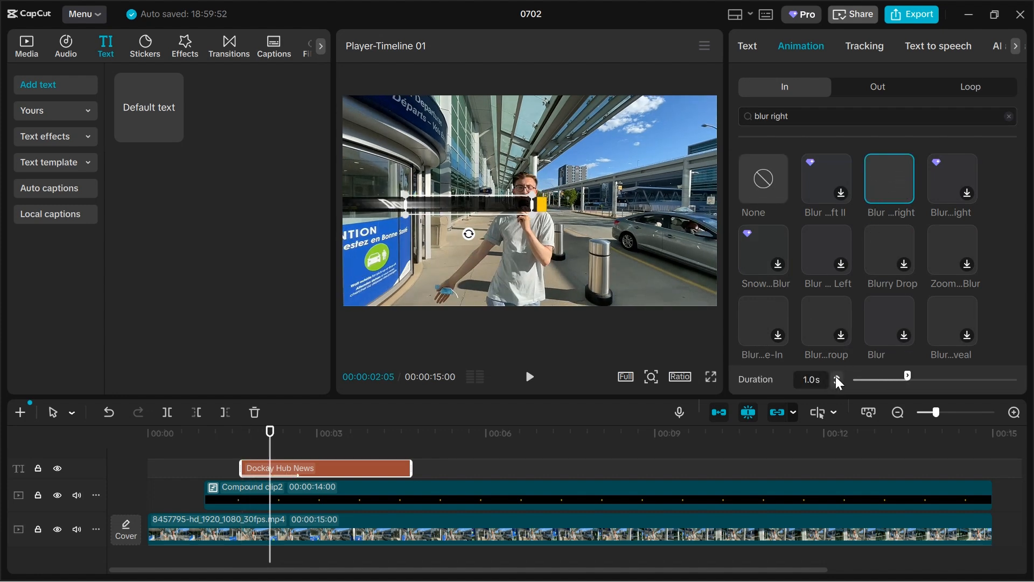
Extend the title clip to the end of the video and move the playhead to 00:00:09:00
drag(412, 467, 989, 461)
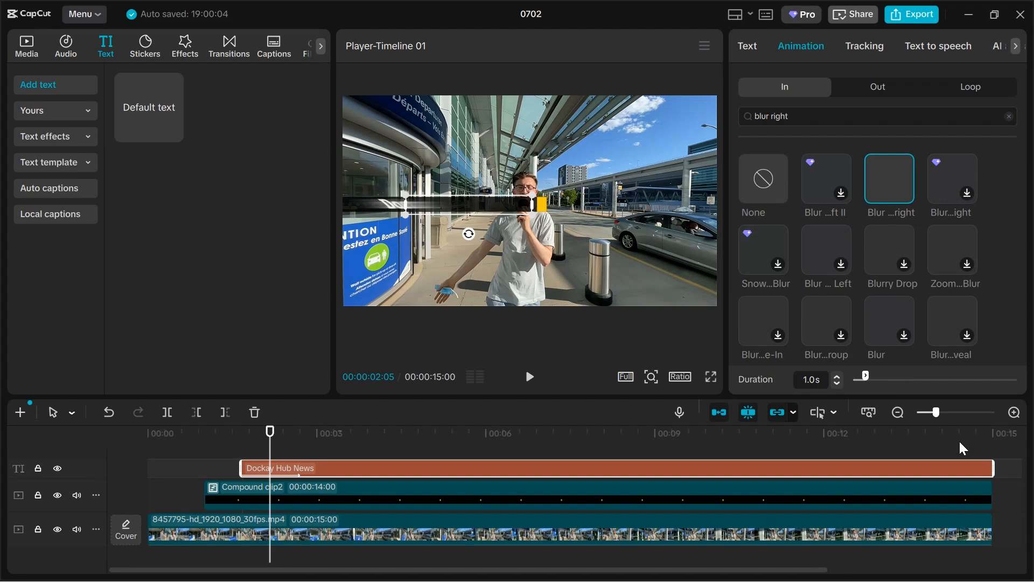
drag(273, 443, 655, 444)
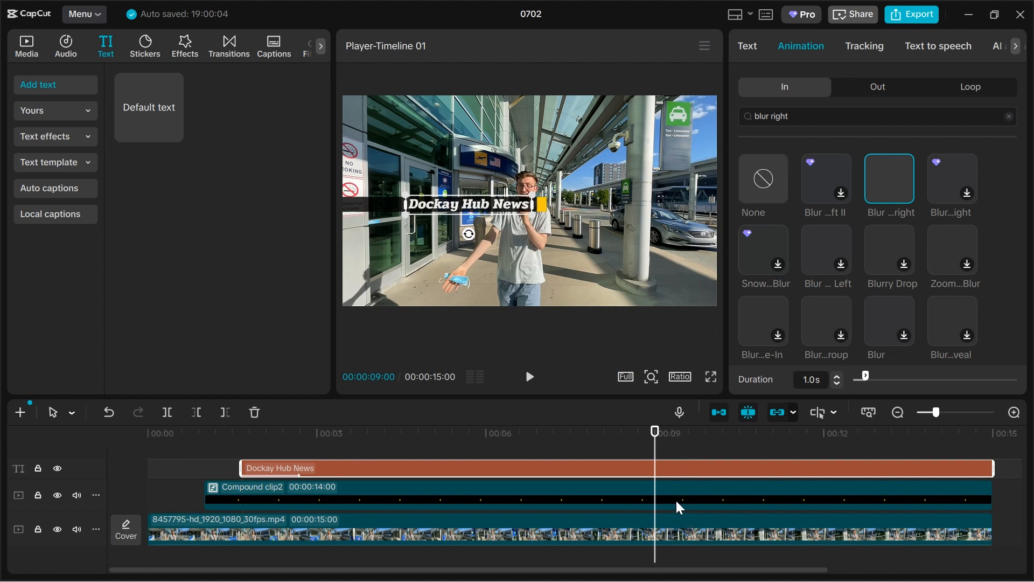
Keyframe the bar clip's position at 00:00:09:00, and at 00:00:10:00 slide it left out of the frame to X -3290
click(689, 494)
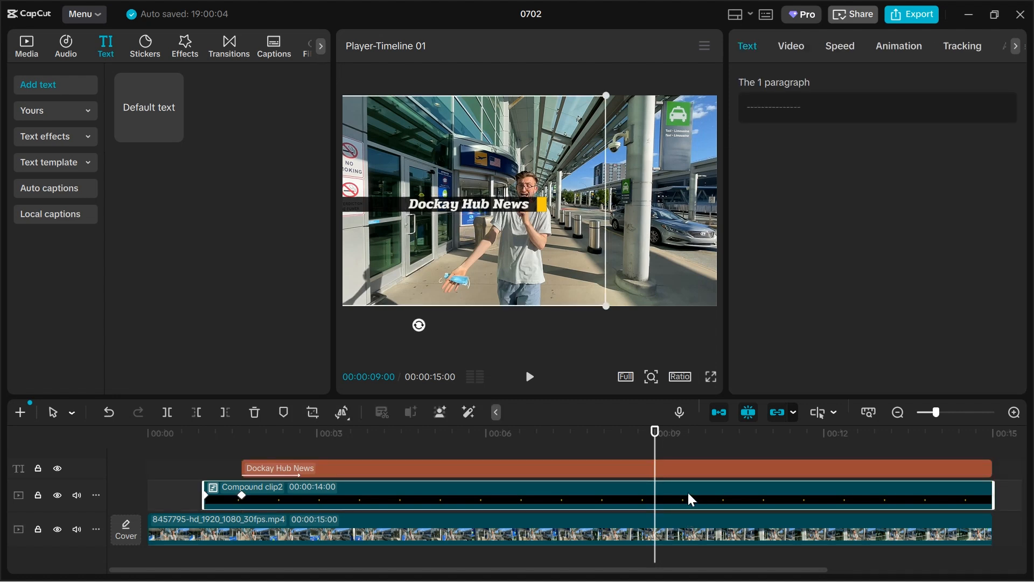
click(800, 44)
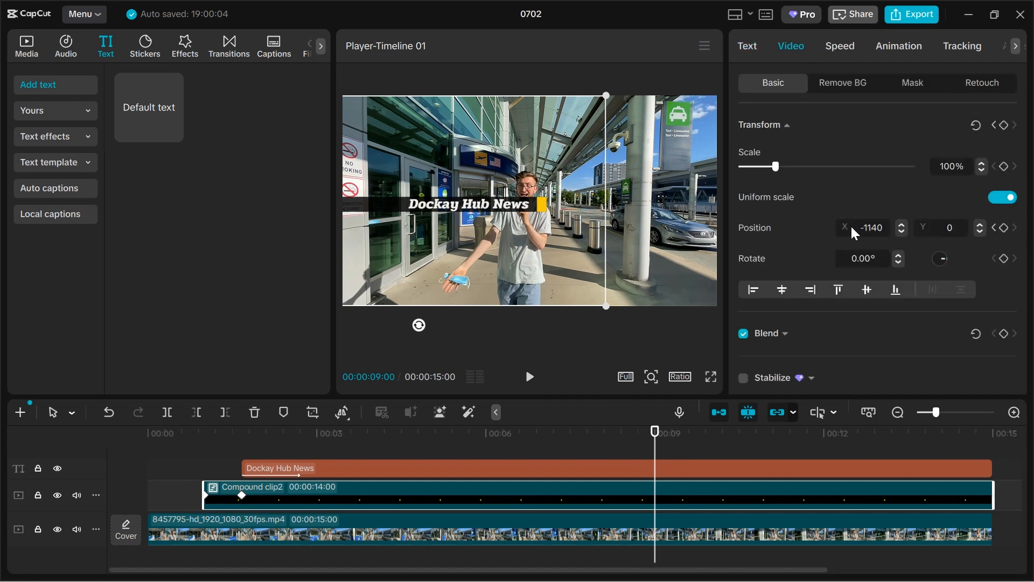
click(1004, 228)
drag(656, 425, 714, 447)
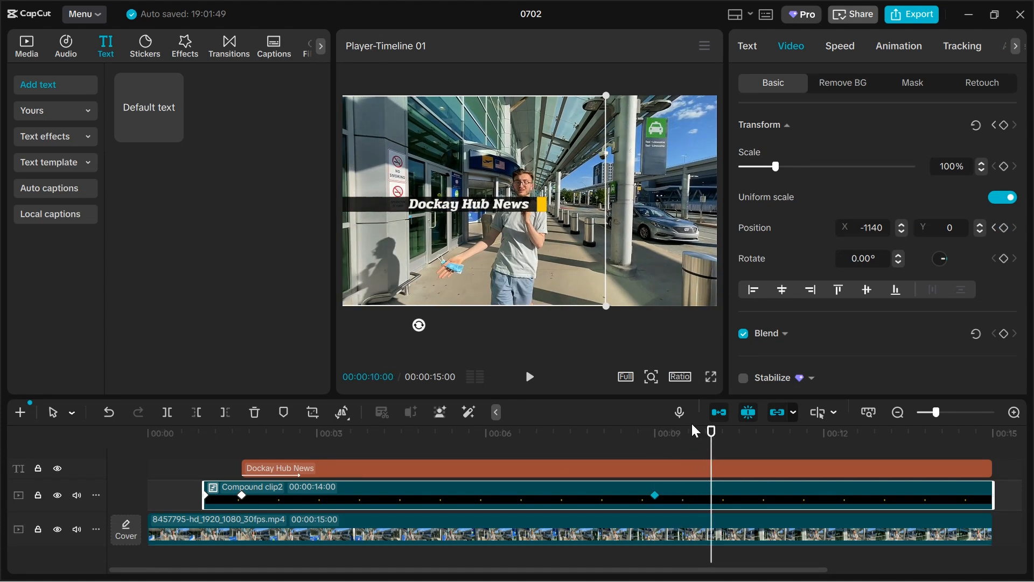
drag(567, 215, 356, 218)
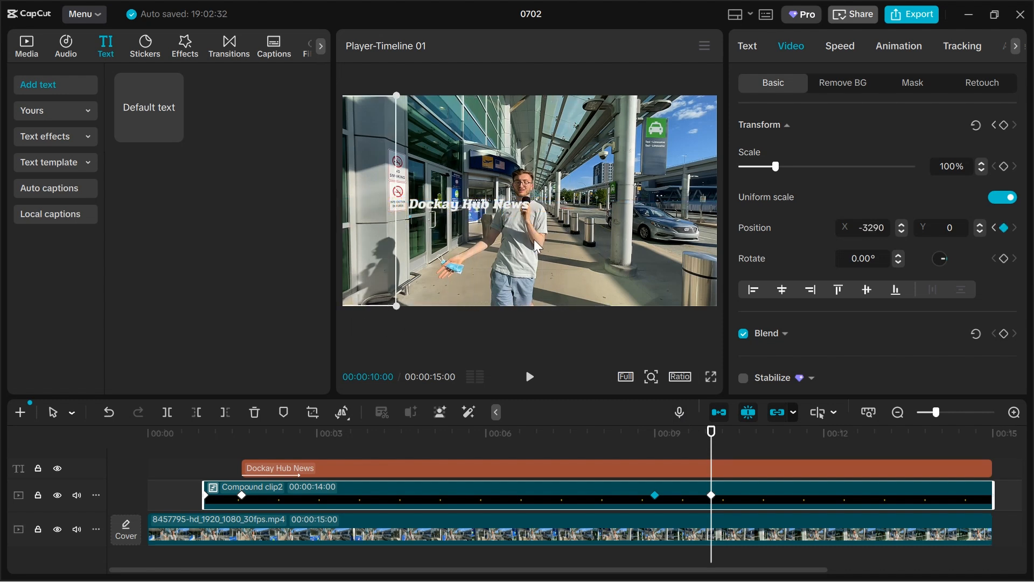
Apply the Cubic In preset curve to the bar clip's exit motion at its last keyframe
right_click(709, 494)
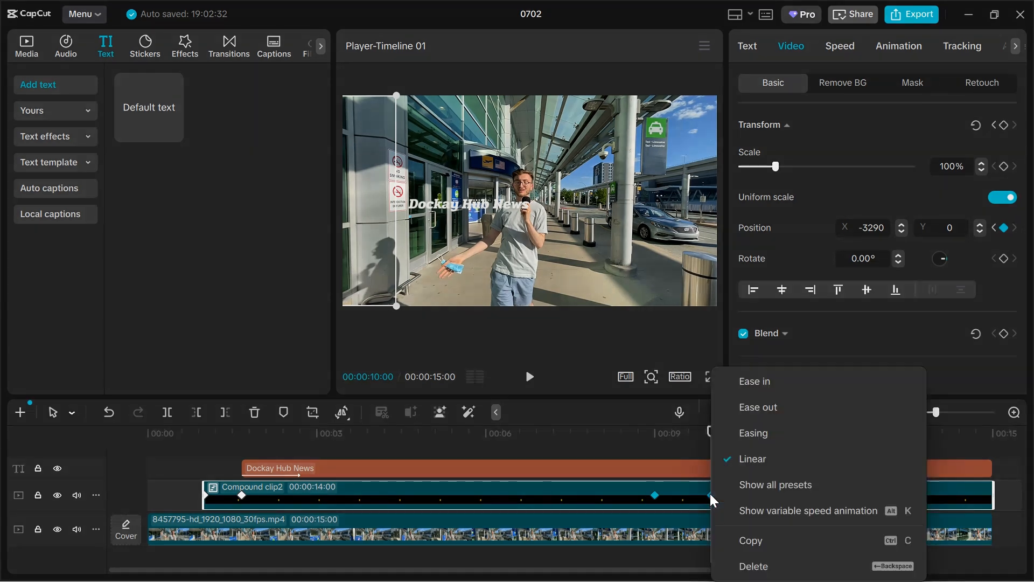
click(747, 485)
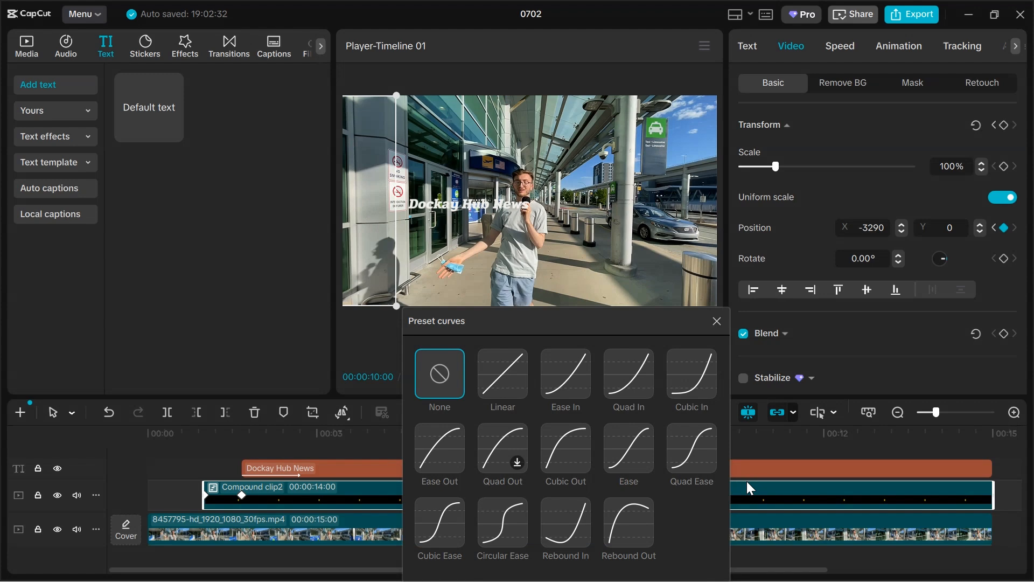
click(689, 380)
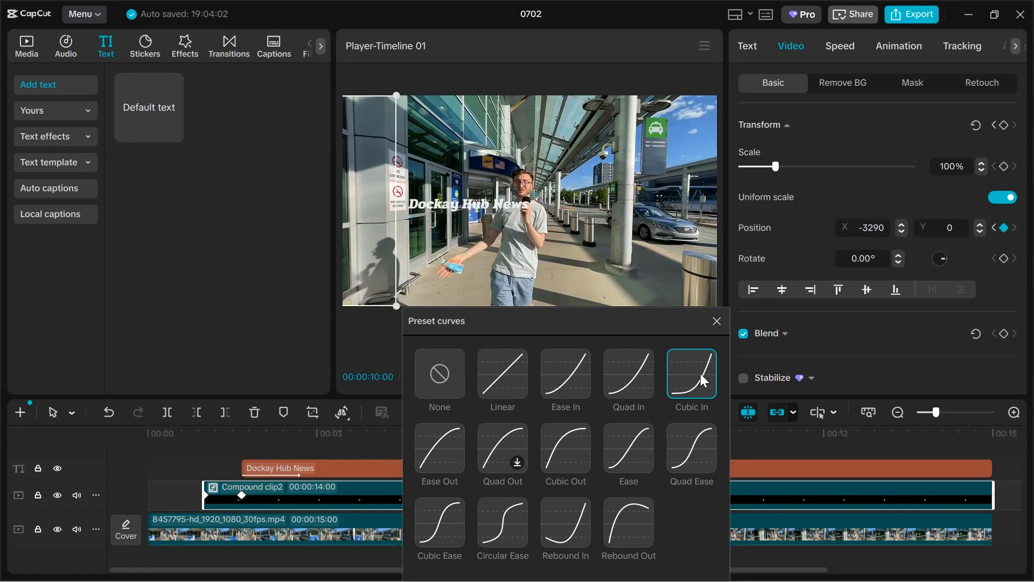
click(719, 328)
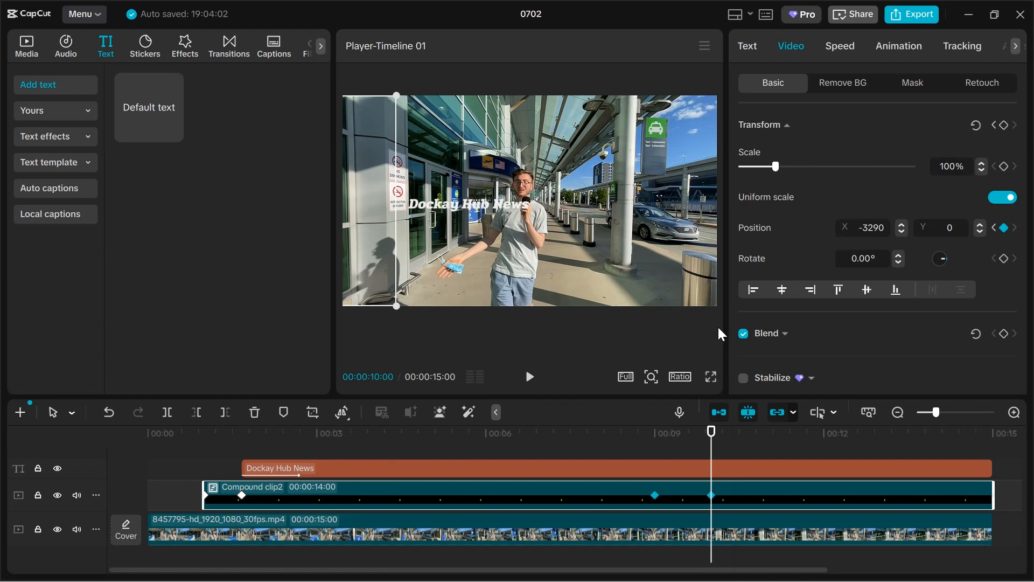
Return the playhead to 00:00:09:00, convert the Dockay Hub News title into a compound clip, and reduce its track height
drag(714, 442, 660, 441)
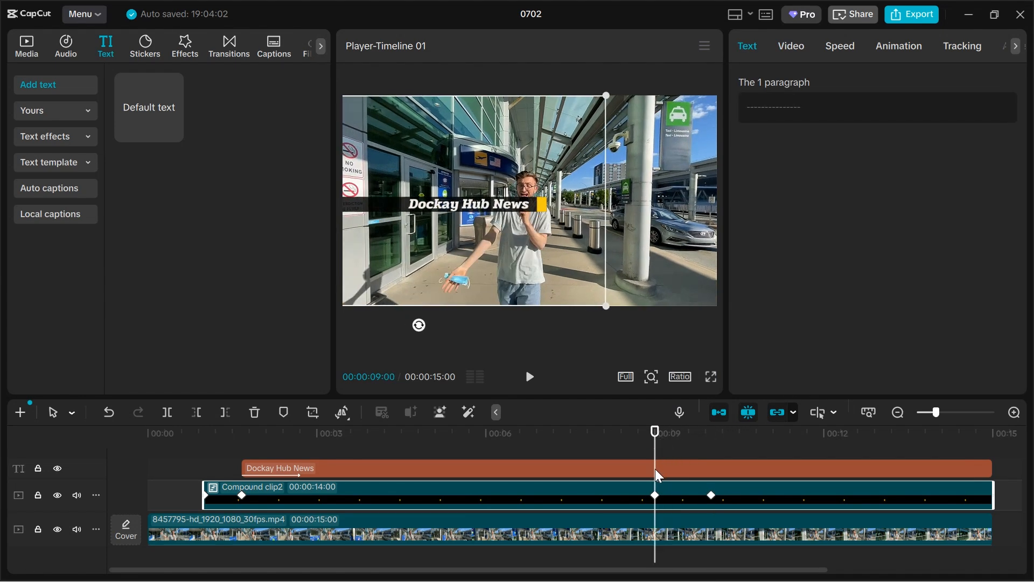
click(655, 468)
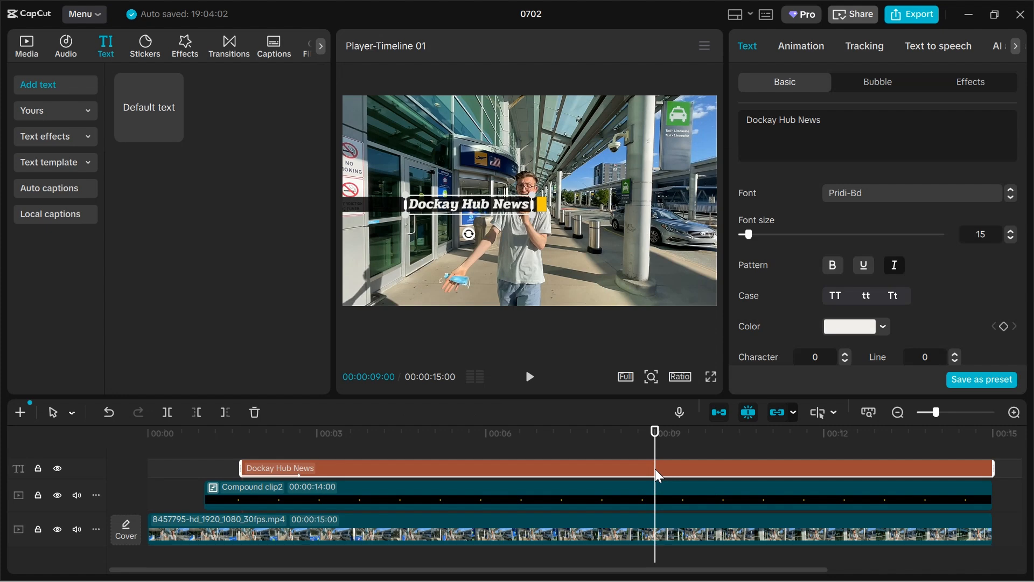
right_click(655, 468)
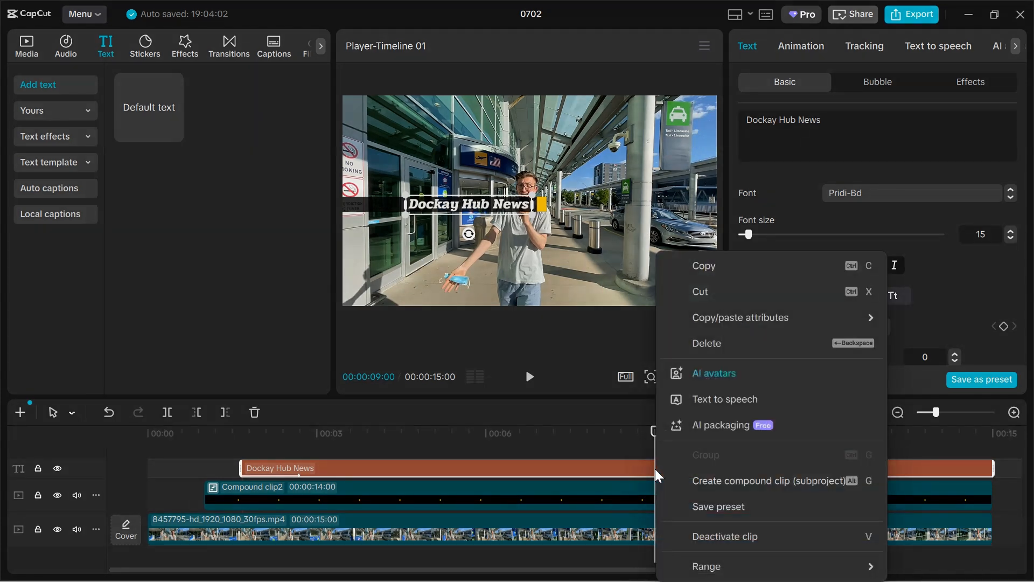
click(699, 477)
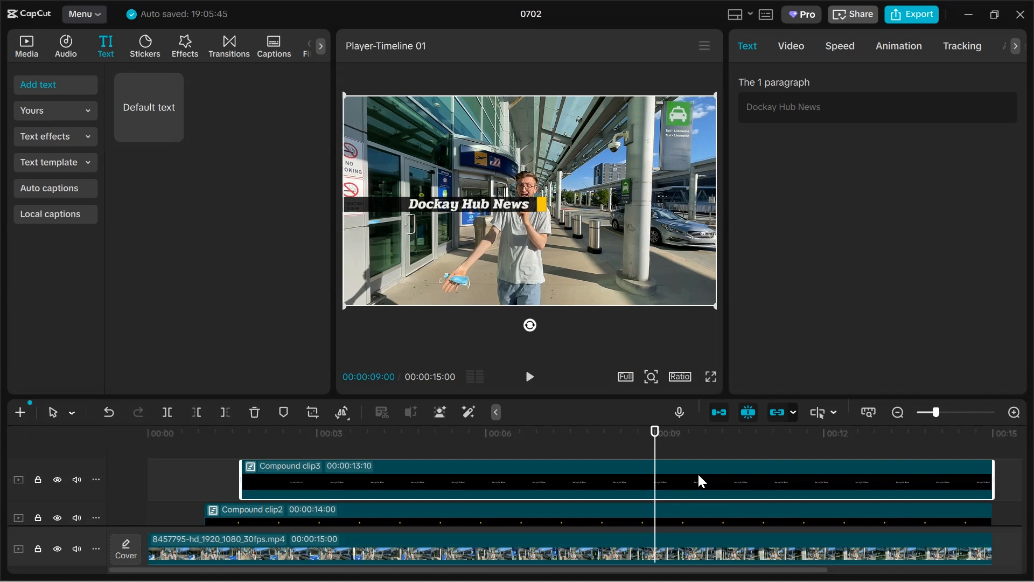
drag(102, 501, 99, 491)
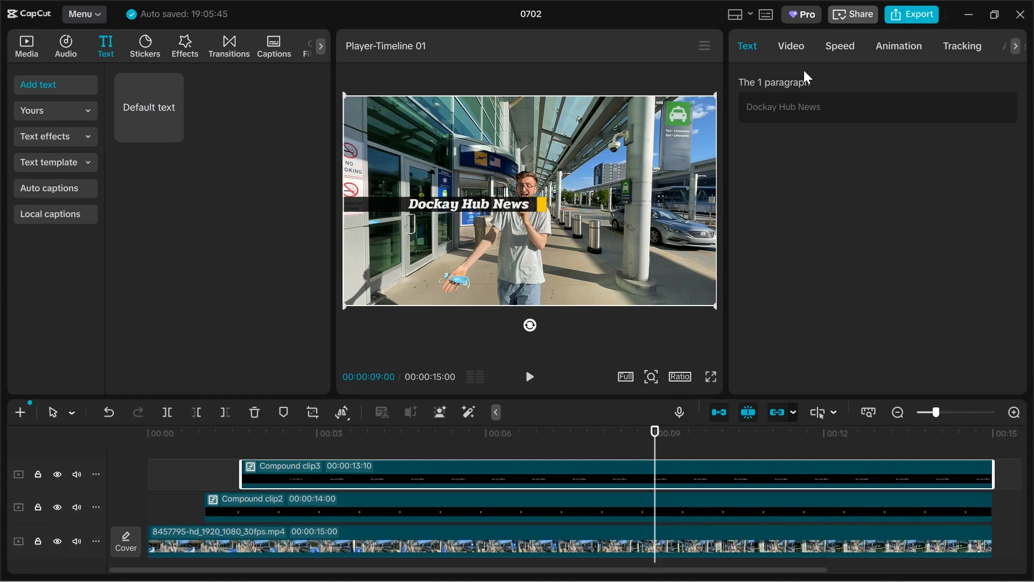
Add a Split mask to the title's compound clip, rotate it to -90°, and place its edge at X 33 beside the yellow block
click(797, 43)
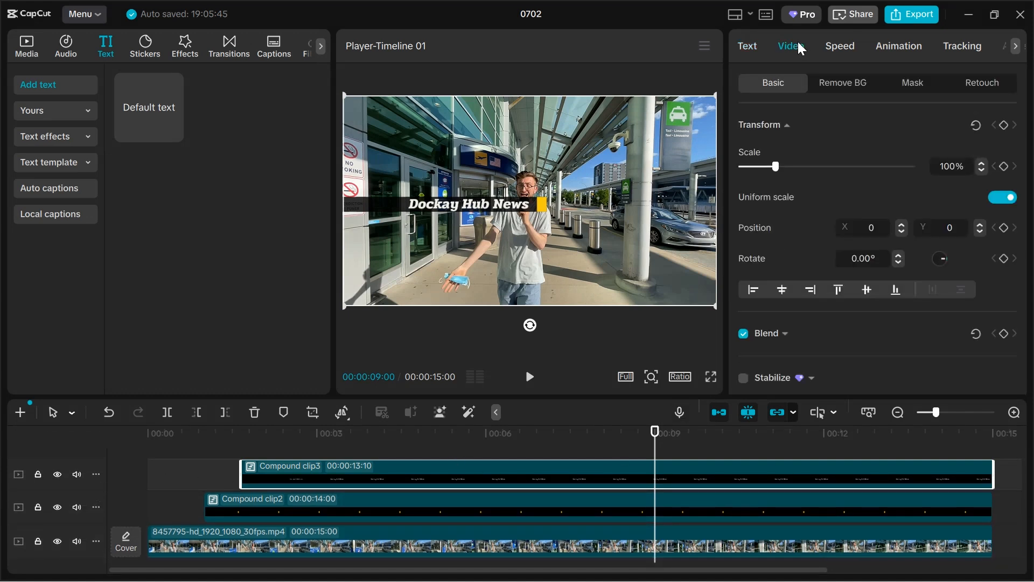
click(911, 86)
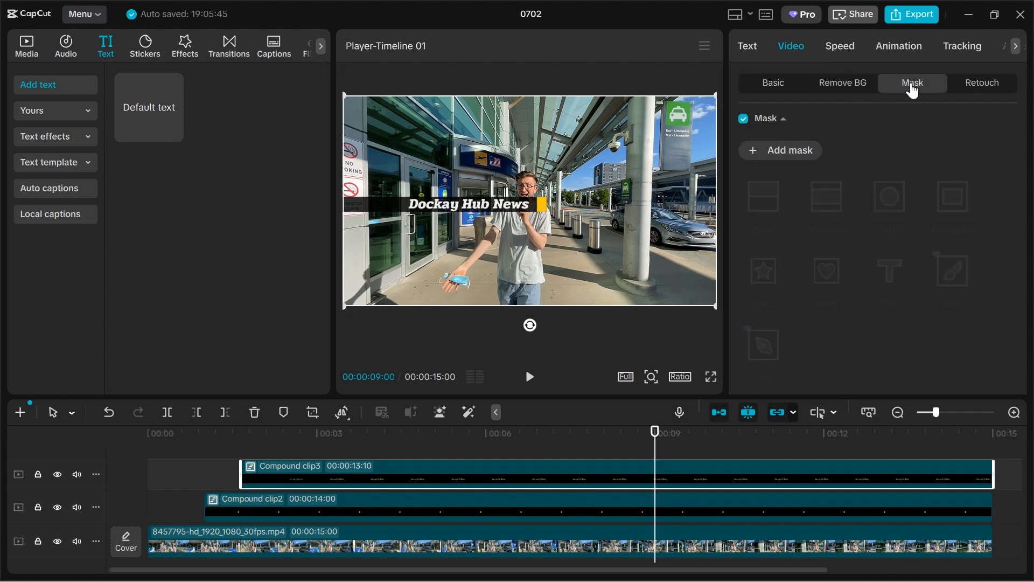
click(790, 150)
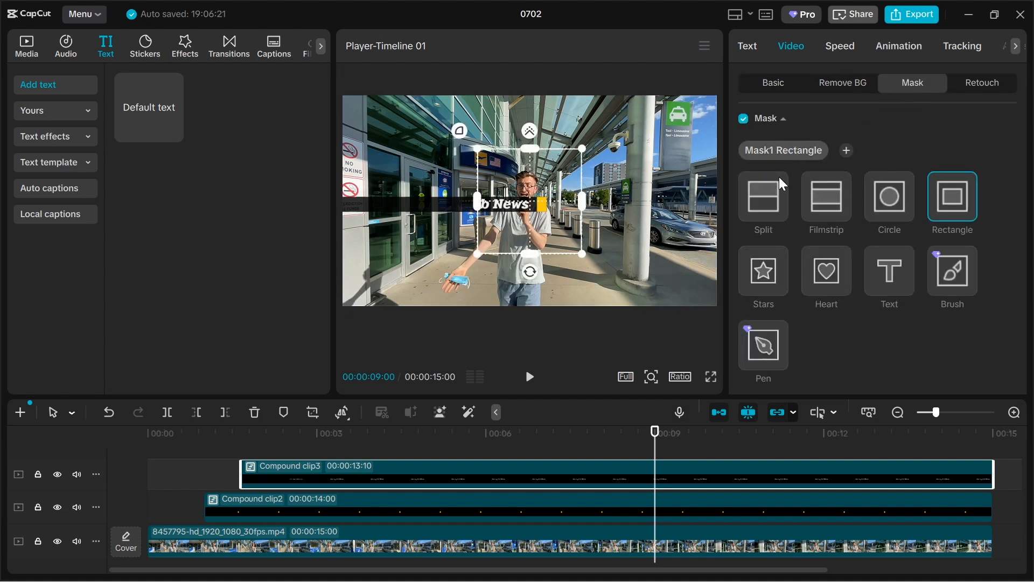
click(764, 196)
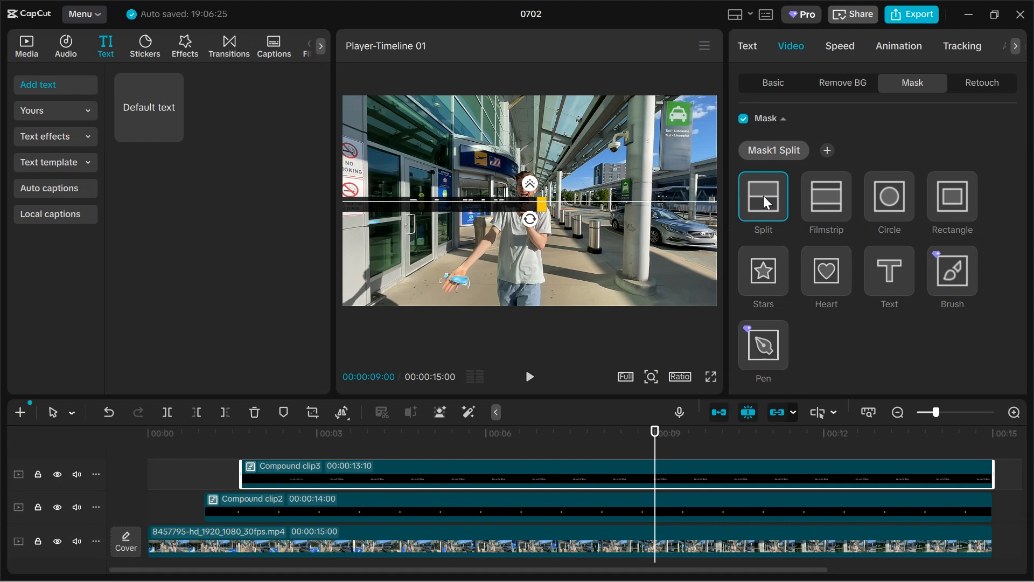
drag(529, 219, 552, 202)
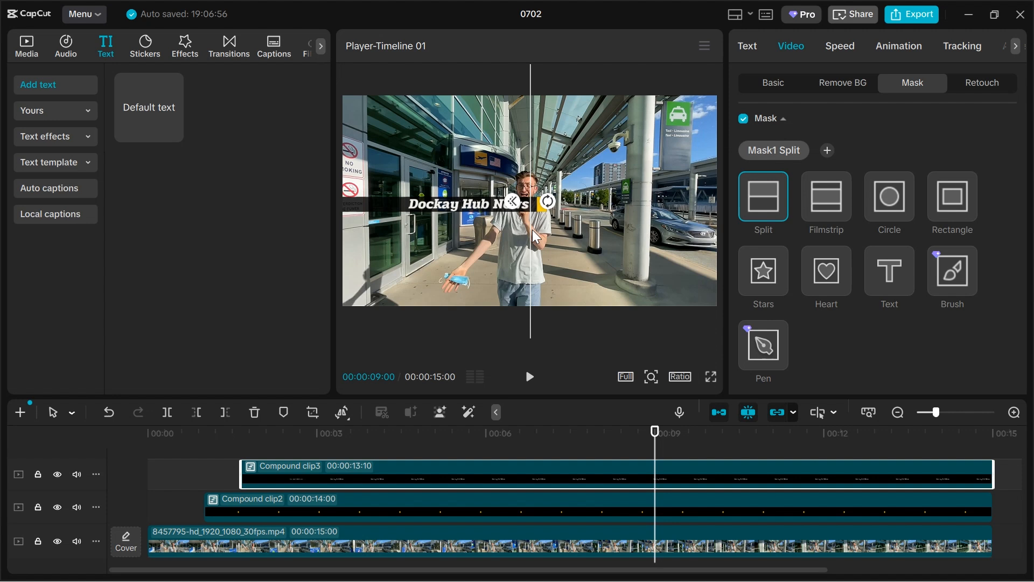
drag(532, 229, 541, 235)
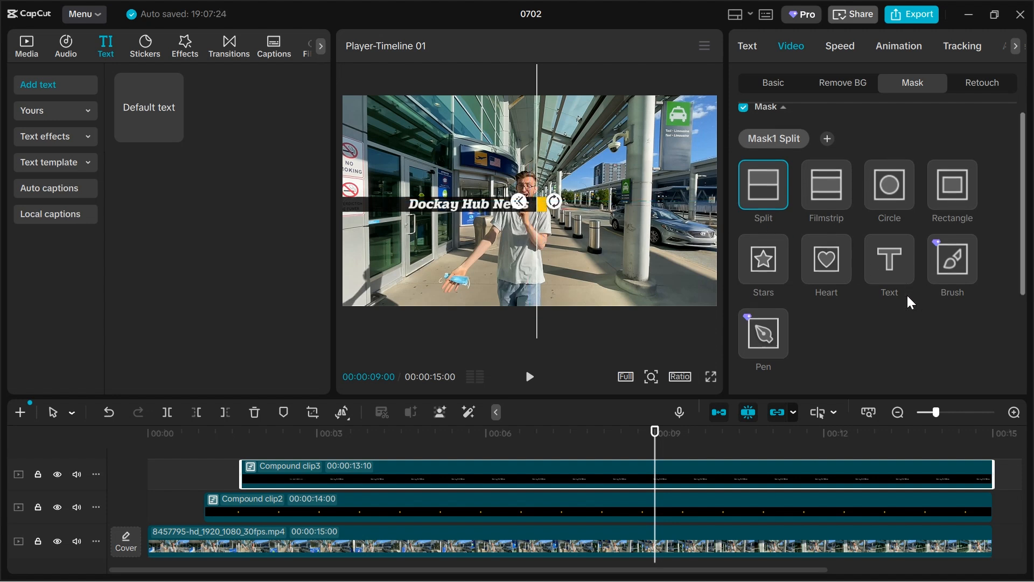
Keyframe the mask position at 00:00:09:00, and at 00:00:09:11 shift its edge left to X -24 along with the yellow block
scroll(908, 297, down, 2)
scroll(907, 296, down, 2)
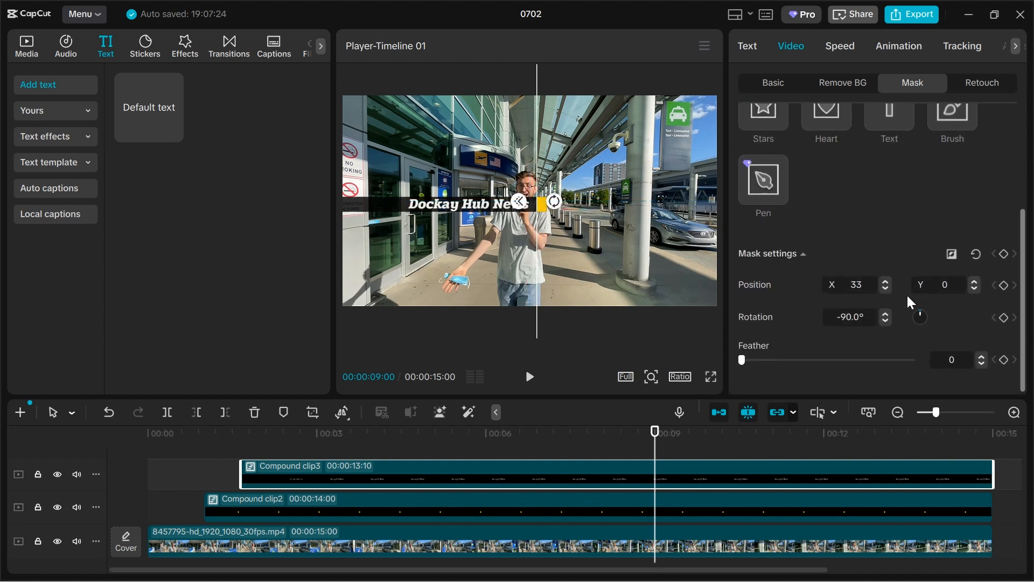
click(1003, 282)
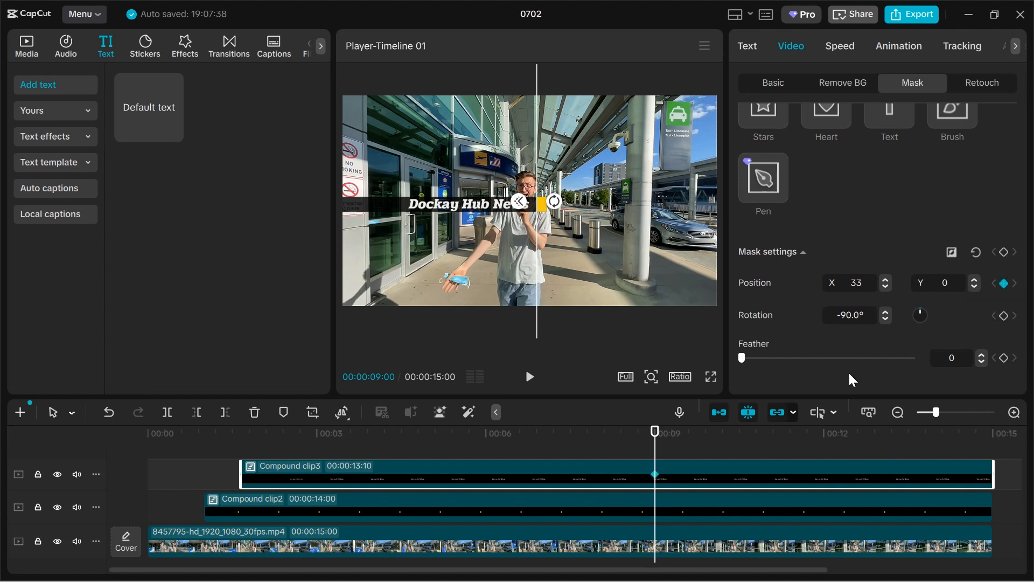
drag(659, 456, 678, 451)
drag(538, 181, 523, 173)
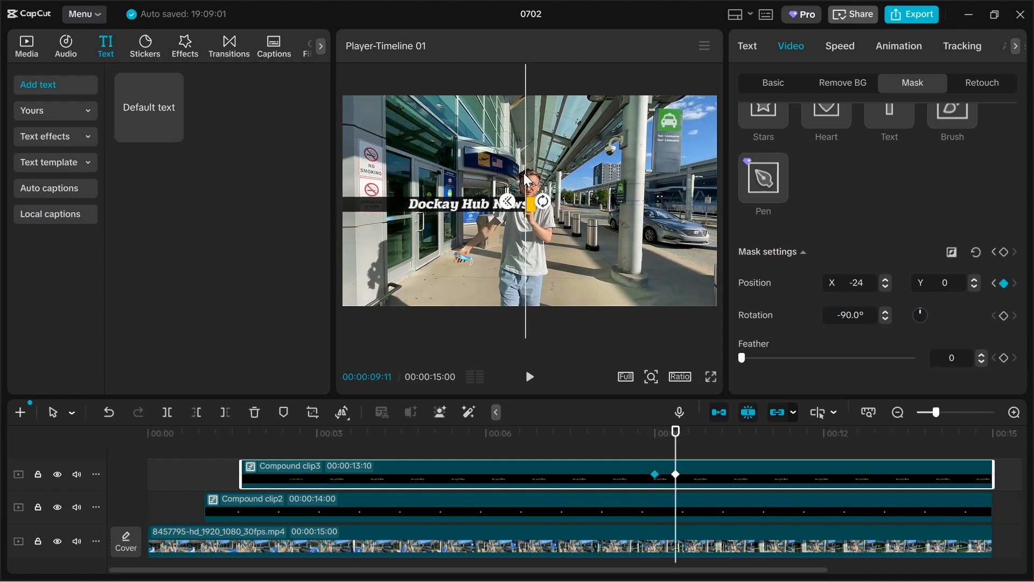
Add further mask position keyframes over the following frames, moving the edge left with the yellow block until the title is hidden
drag(676, 442, 685, 445)
drag(533, 182, 429, 179)
click(693, 439)
click(700, 439)
drag(429, 172, 384, 173)
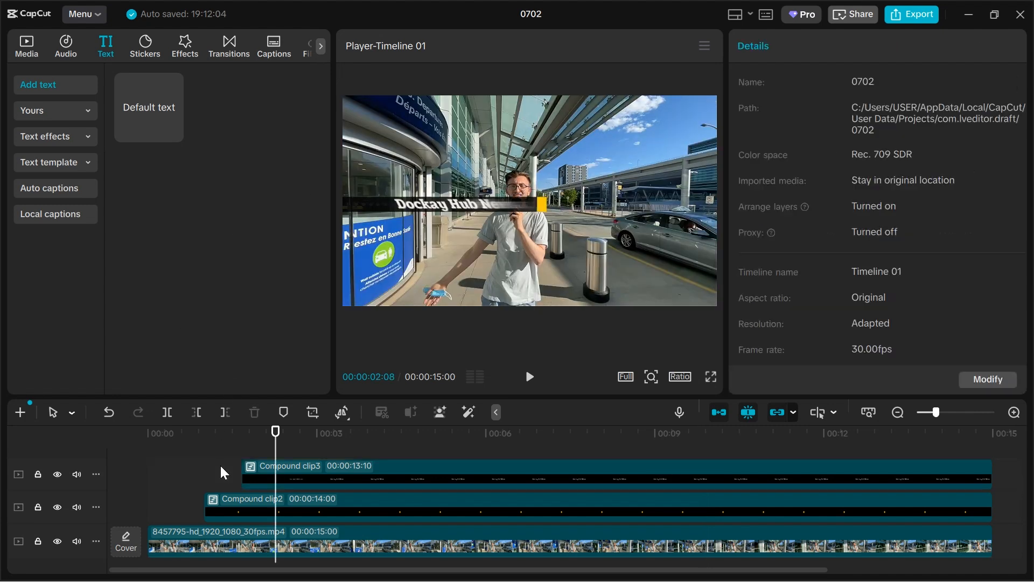
Combine the title and bar clips into one compound clip and move it down toward the lower part of the frame
drag(220, 465, 370, 515)
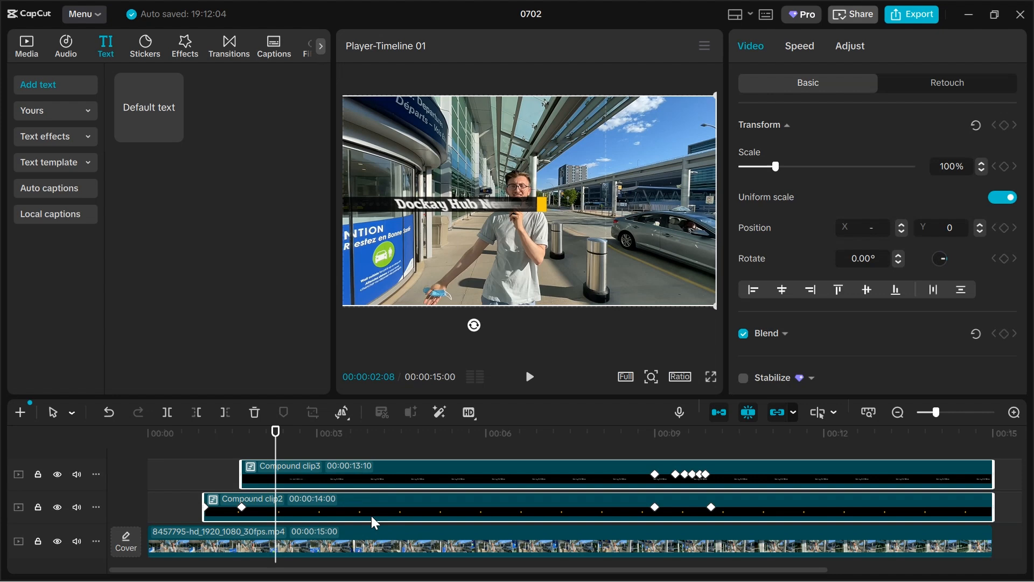
right_click(408, 507)
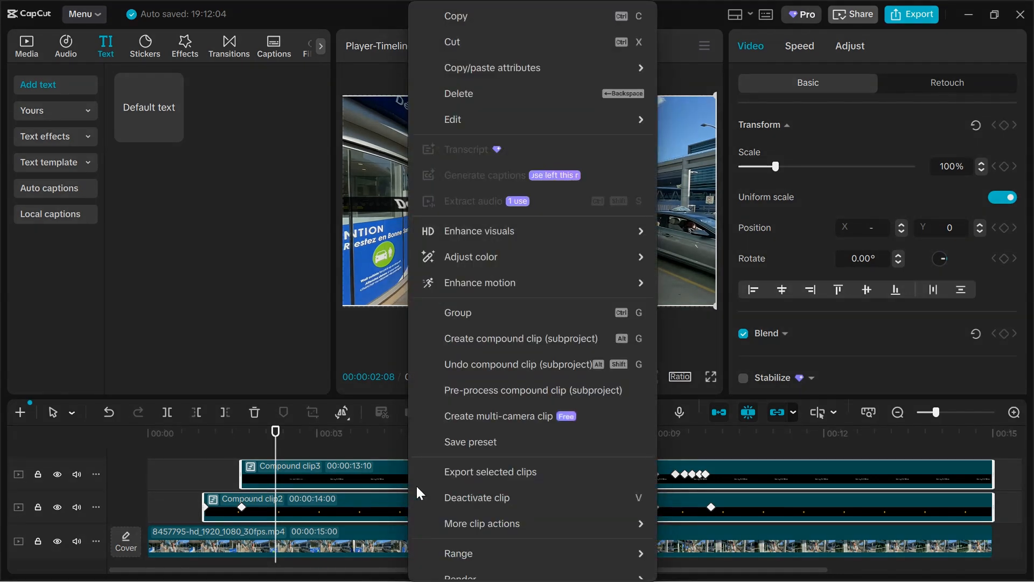
click(490, 337)
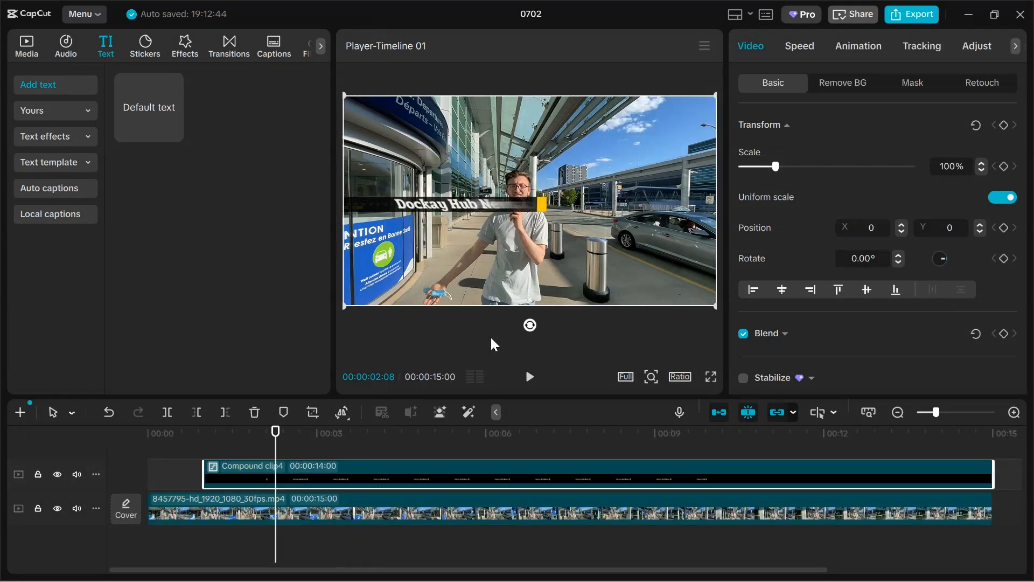
drag(427, 205, 425, 284)
Return the playhead to the start of the timeline and preview the finished lower third in full screen
click(135, 459)
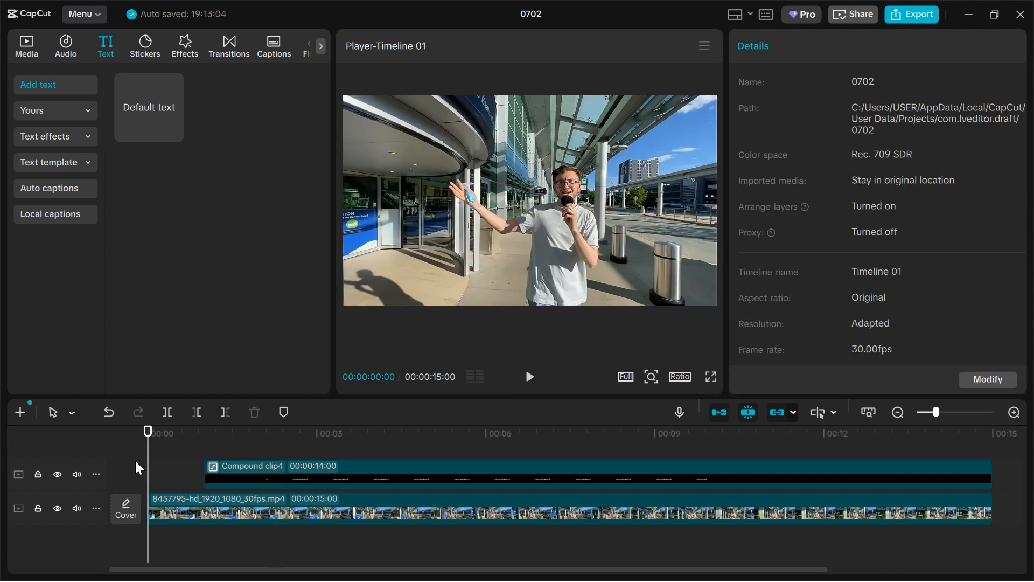
click(710, 377)
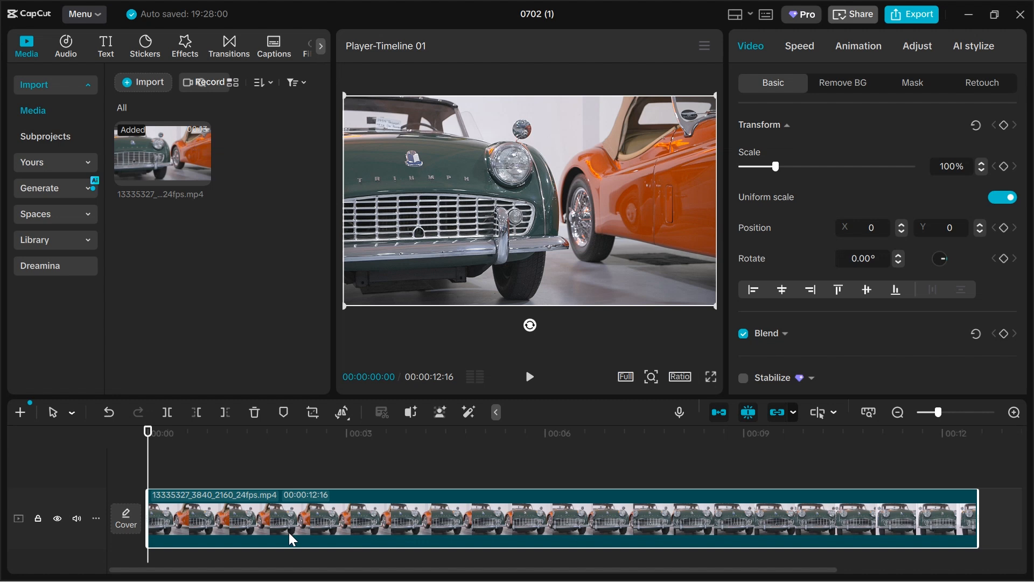
In the classic-car project, add a default text clip at 00:00:01:00 and extend it to the end of the video
click(230, 467)
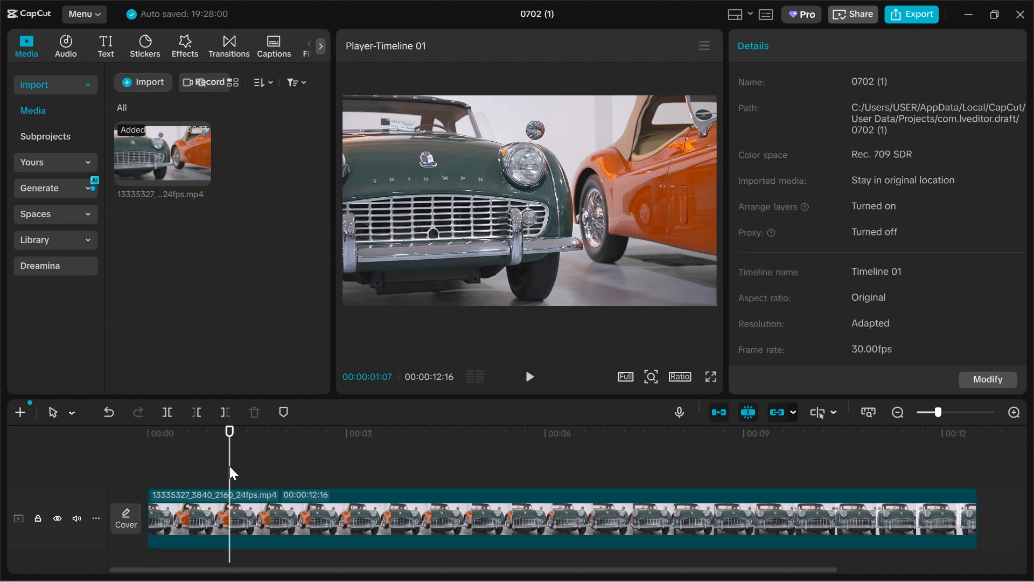
key(Left)
key(Left)
key(Left)
key(Left)
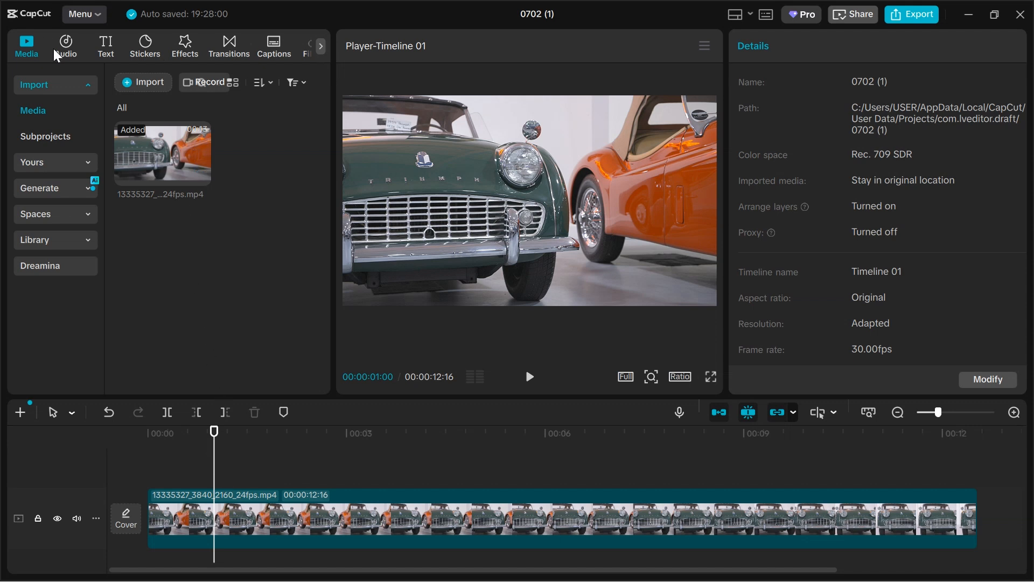
click(106, 53)
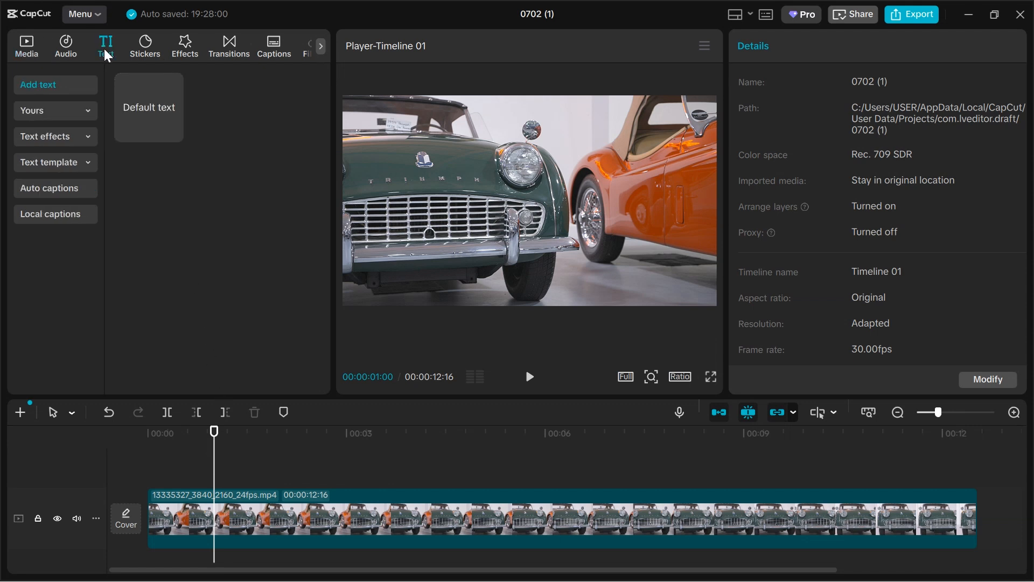
click(172, 132)
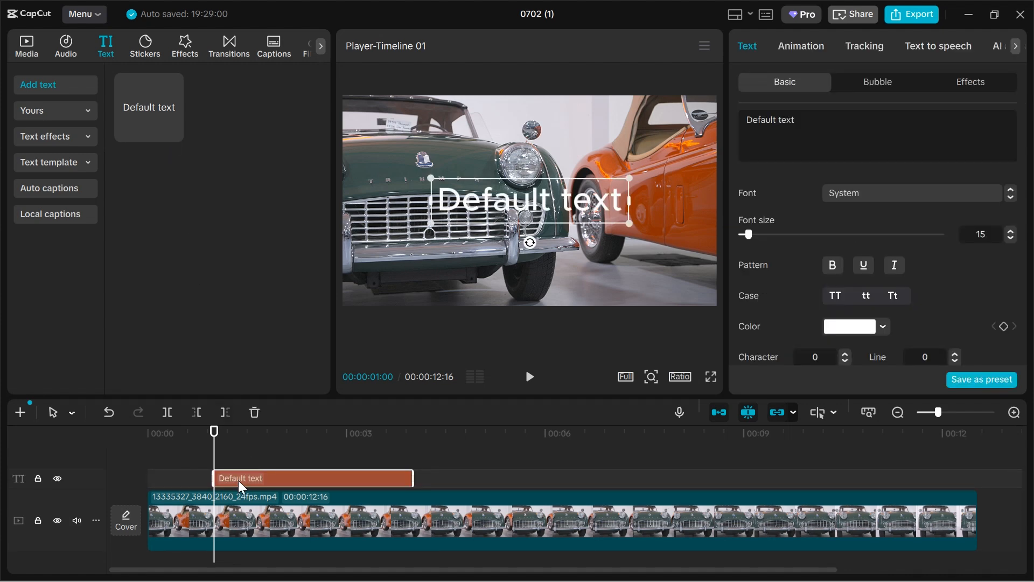
drag(414, 478, 852, 503)
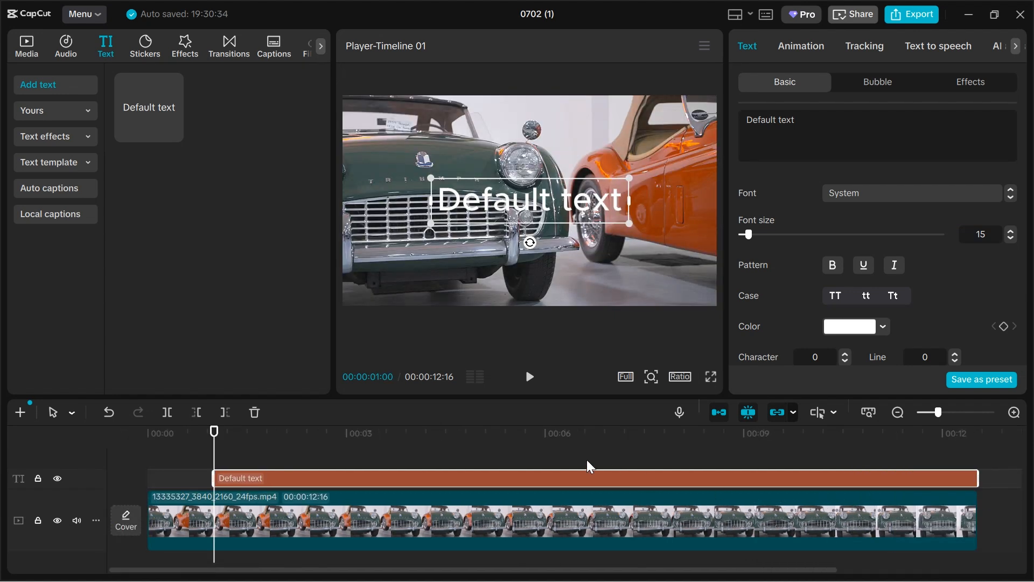
Replace the default text with a row of hyphens
triple_click(838, 127)
text(-)
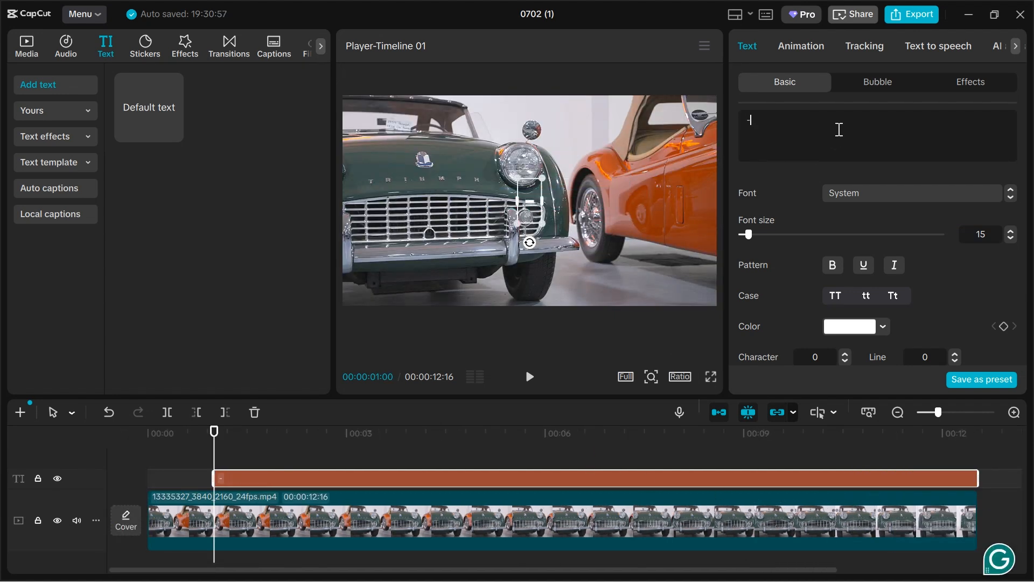
text(----------)
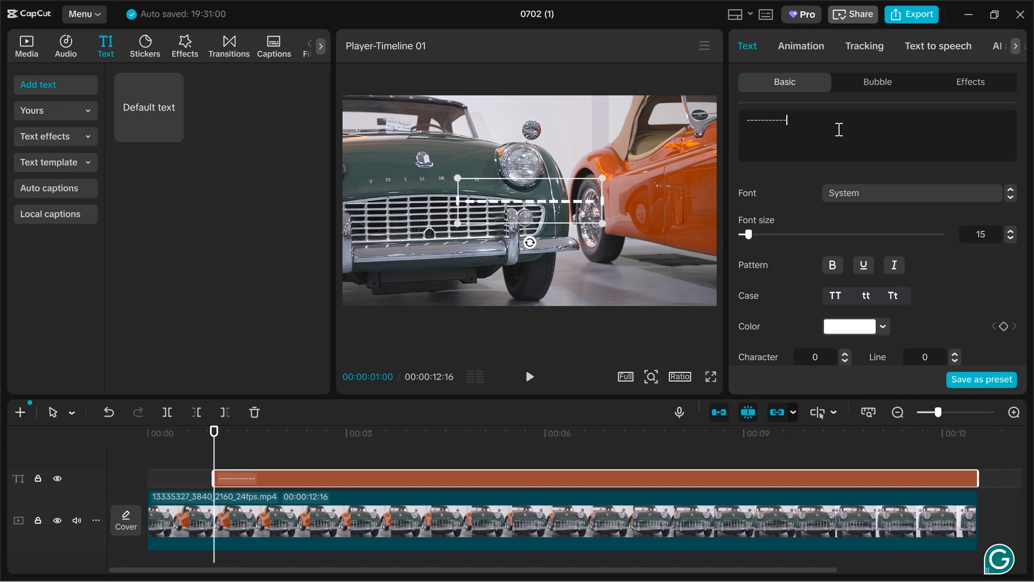
Tighten the hyphen text's character spacing to -4 so the dashes join into a solid line
scroll(921, 206, down, 3)
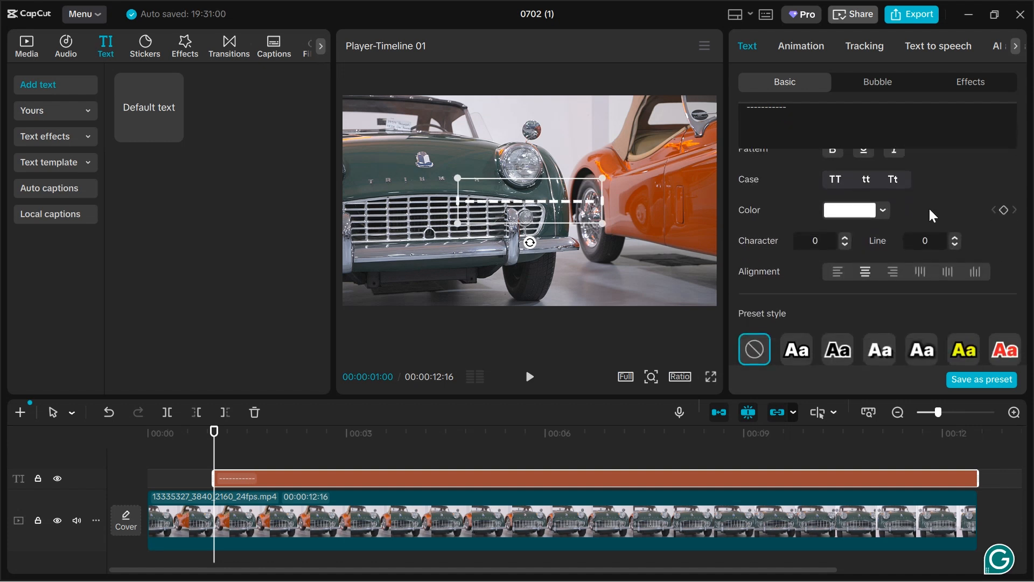
click(844, 244)
click(848, 244)
click(848, 243)
click(845, 243)
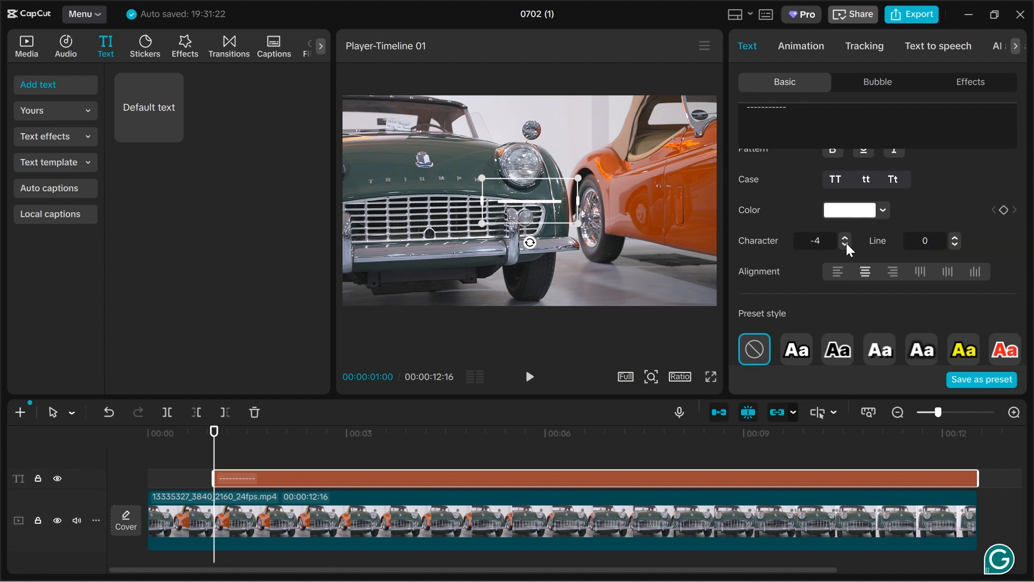
Color the hyphen text light grey B3B3B3 and make it italic
click(887, 208)
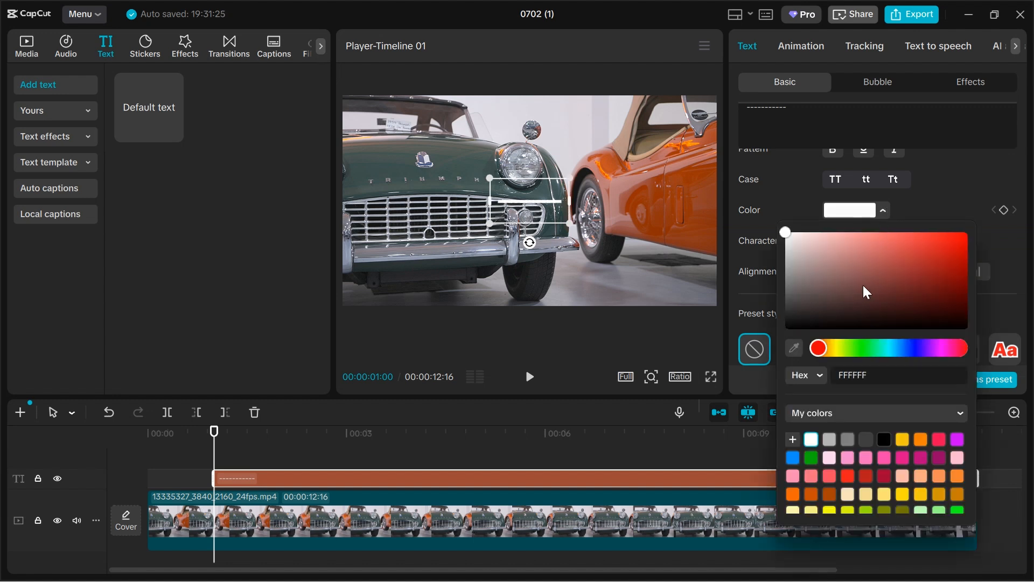
click(830, 441)
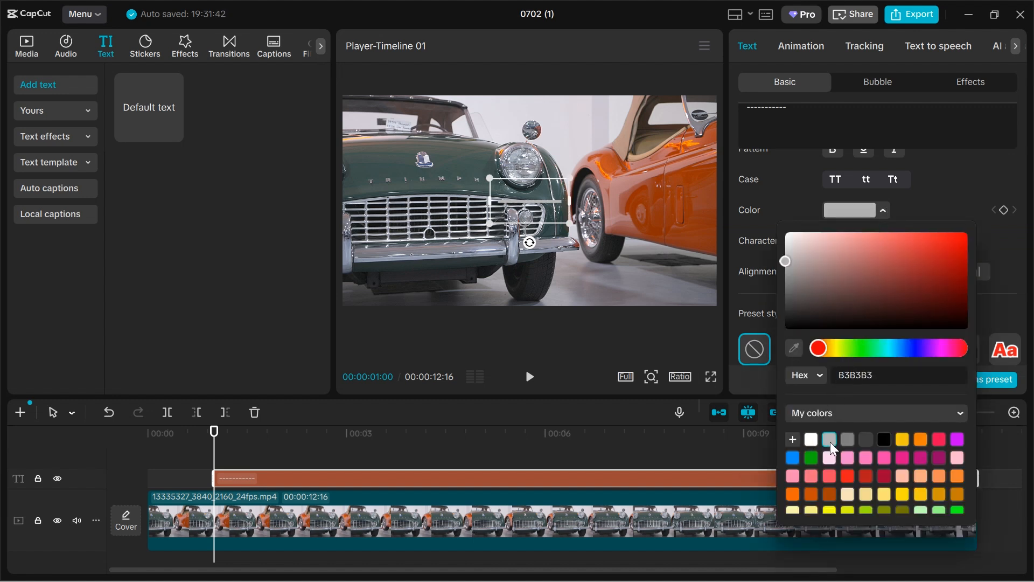
click(939, 212)
scroll(939, 211, up, 2)
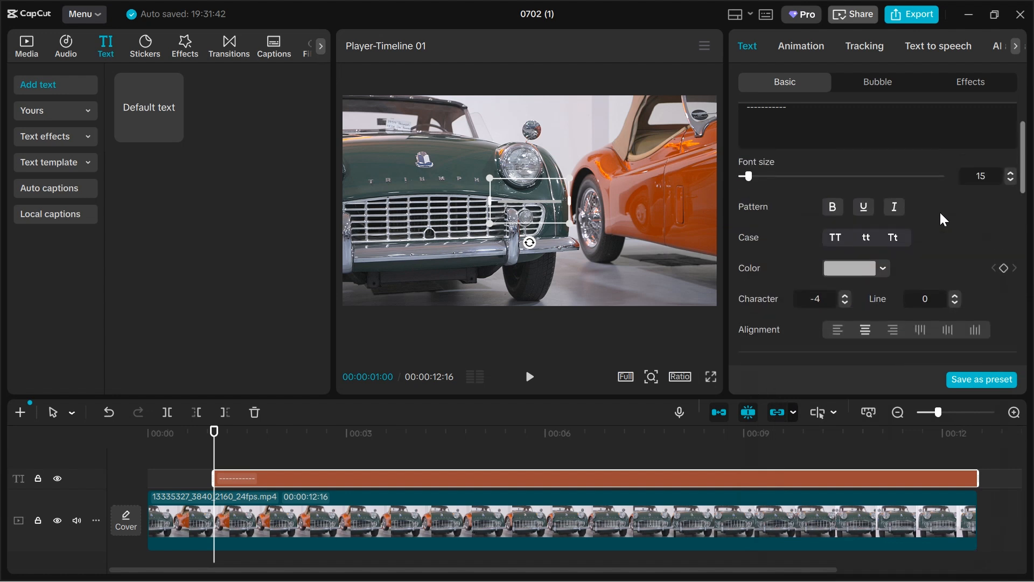
click(897, 215)
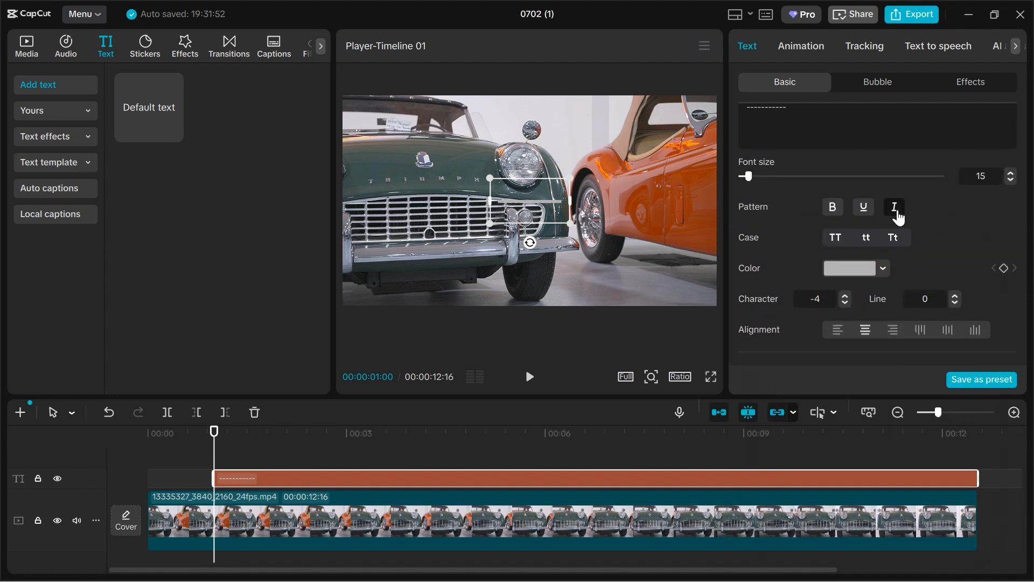
Turn off uniform scale for the hyphen text and set its scale width to 200% and scale height to 600%
scroll(922, 212, down, 5)
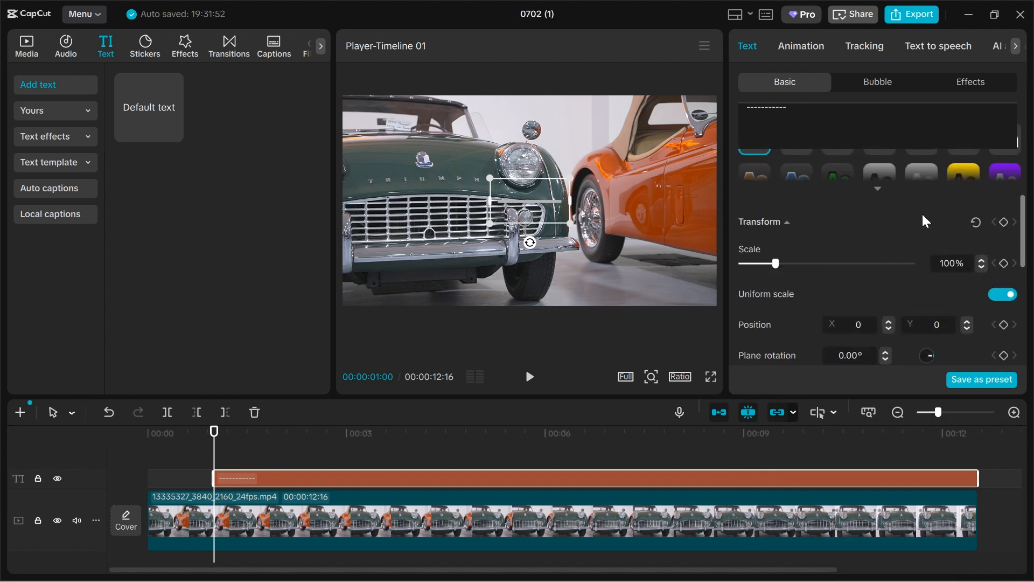
click(1003, 296)
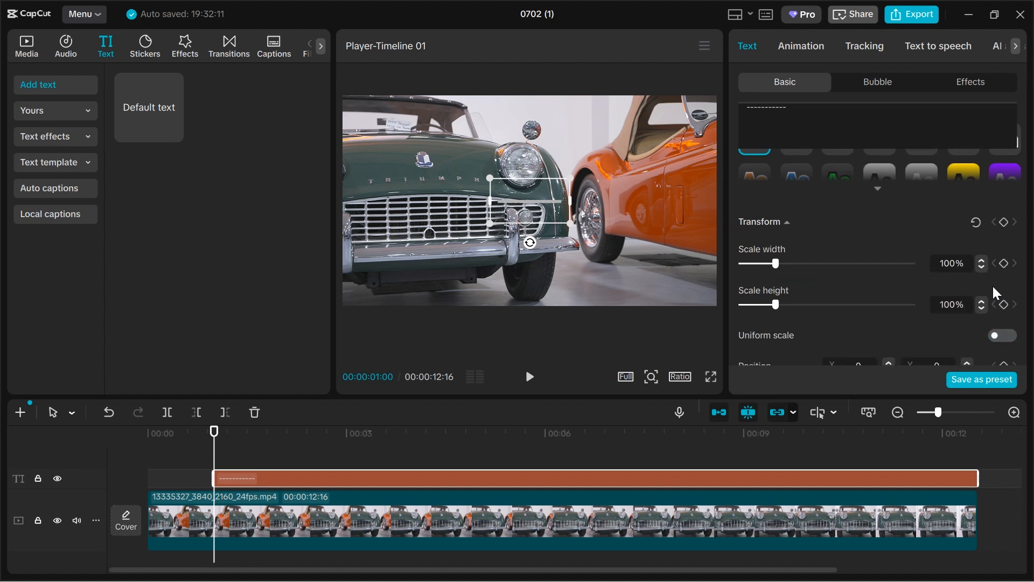
click(945, 266)
key(BackSpace)
text(2)
click(945, 307)
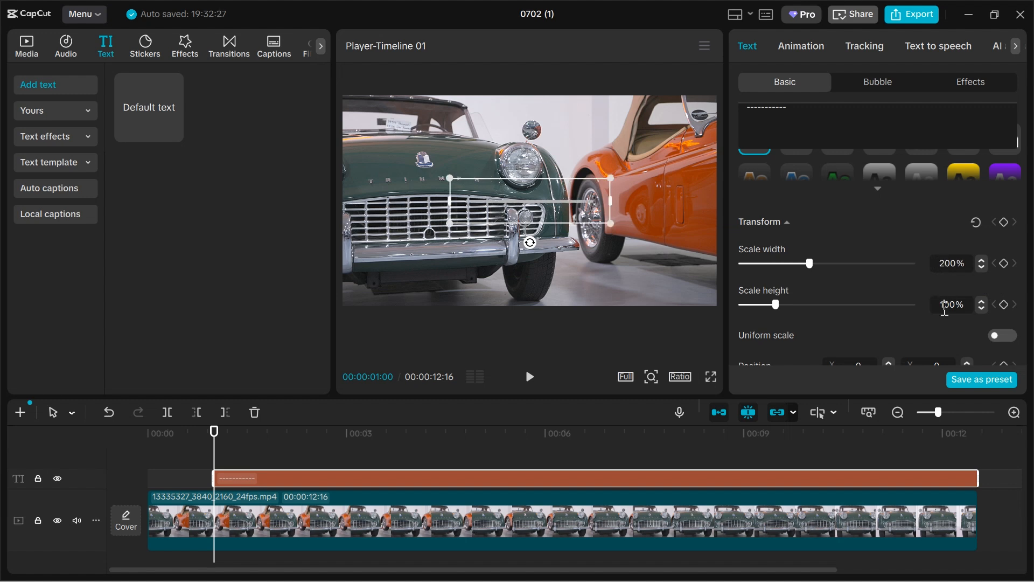
key(BackSpace)
text(6)
click(926, 332)
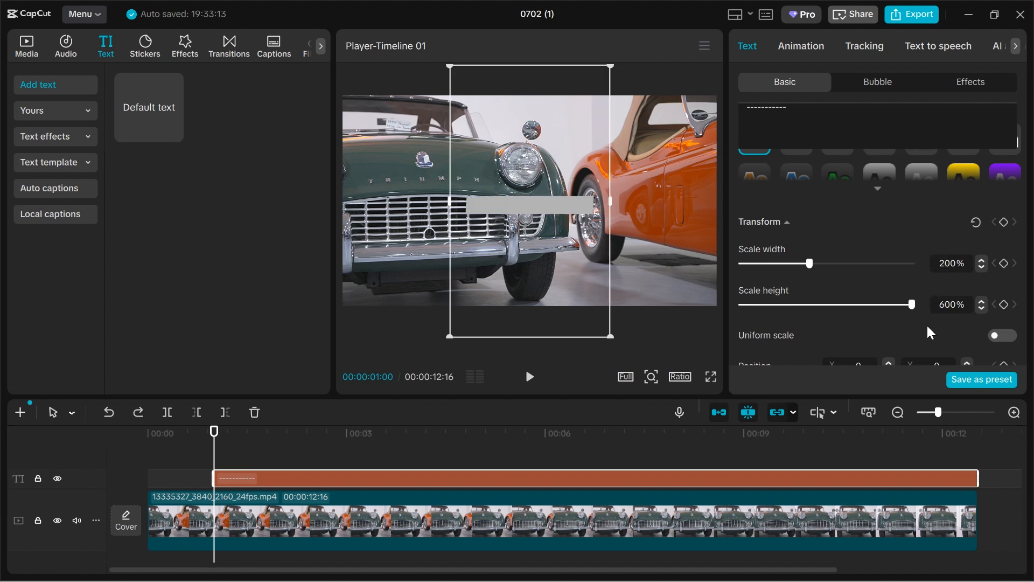
Copy the grey bar text clip and paste it at 00:00:01:00 on a track above, fitting both text tracks in view
right_click(267, 479)
click(290, 266)
right_click(224, 458)
click(240, 509)
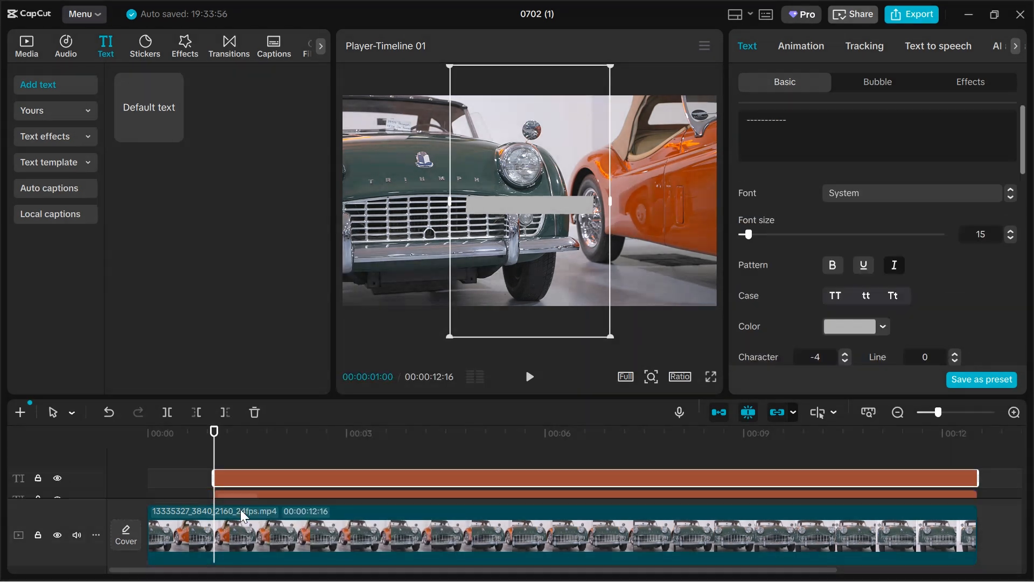
scroll(251, 510, down, 2)
drag(87, 533, 96, 505)
scroll(242, 501, up, 2)
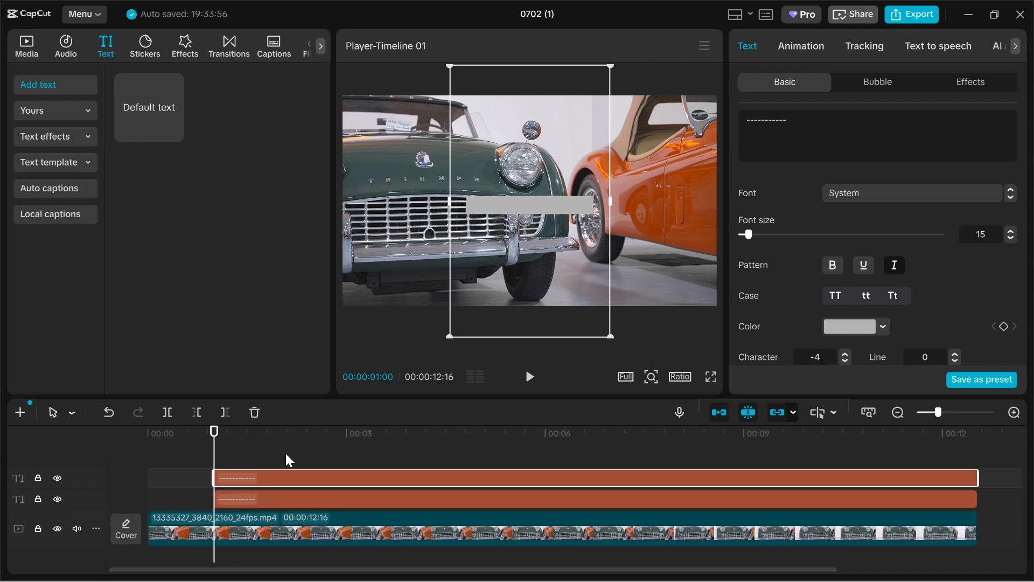
Recolor the lower of the two bar text clips bright red
click(272, 497)
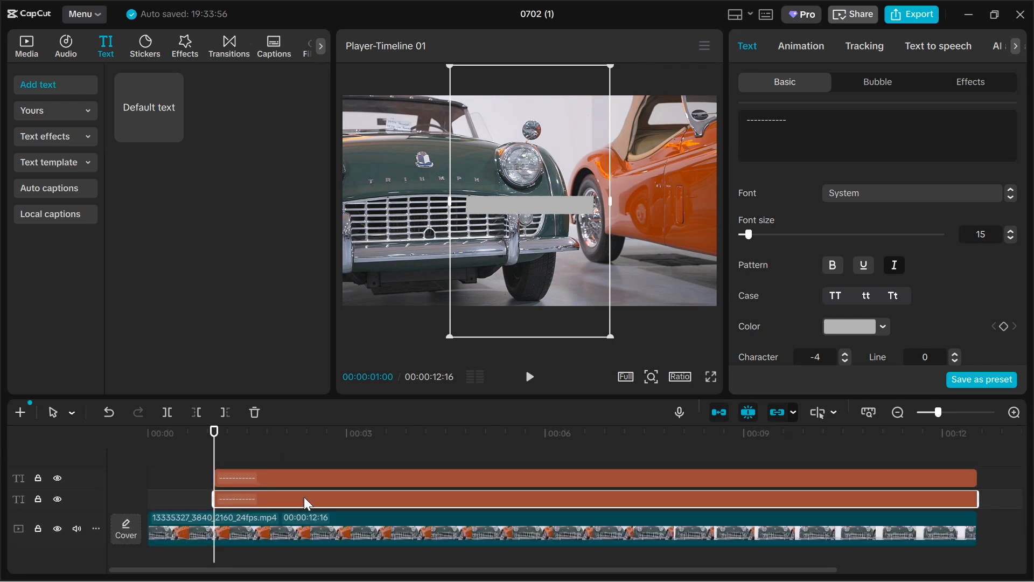
scroll(881, 334, down, 4)
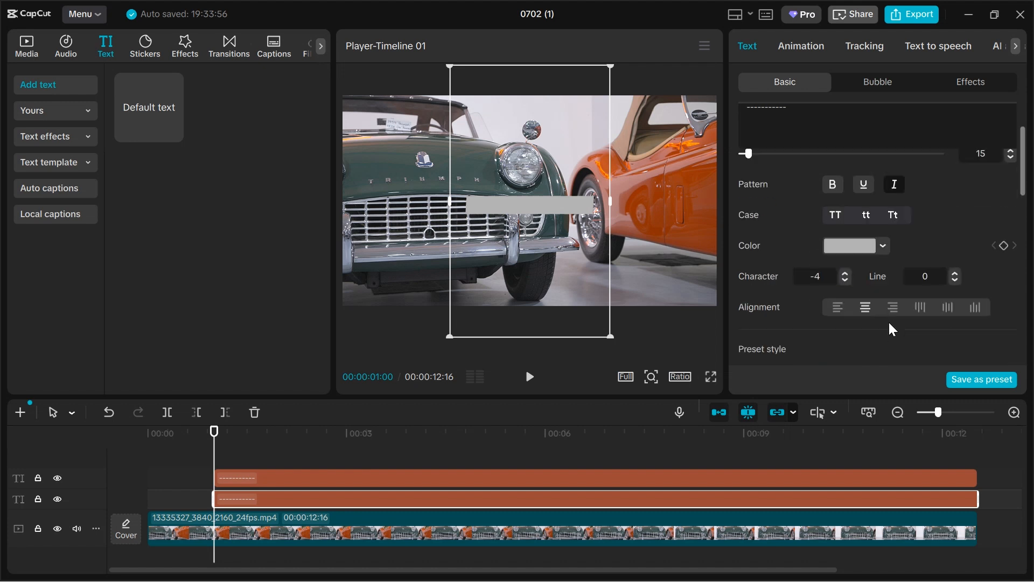
click(883, 161)
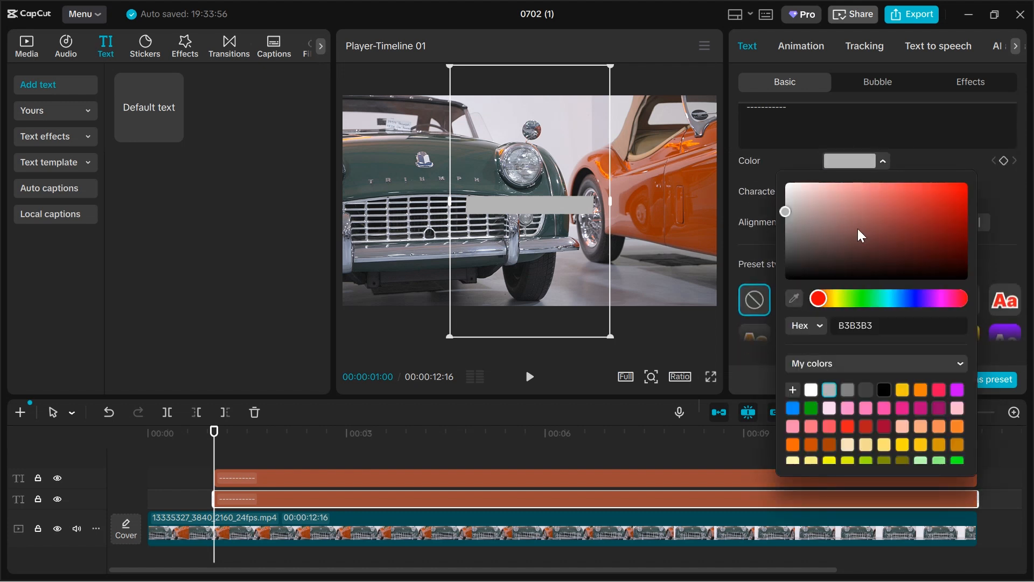
click(847, 427)
click(1009, 210)
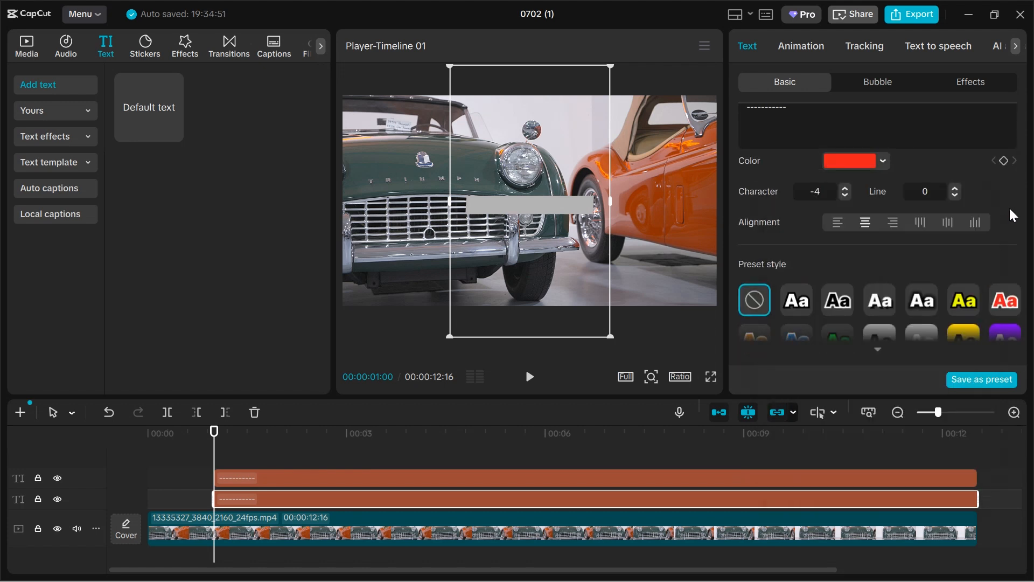
Turn the red bar and the grey bar text clips into separate compound clips, and adjust the track heights to show both
right_click(273, 502)
click(305, 483)
click(314, 458)
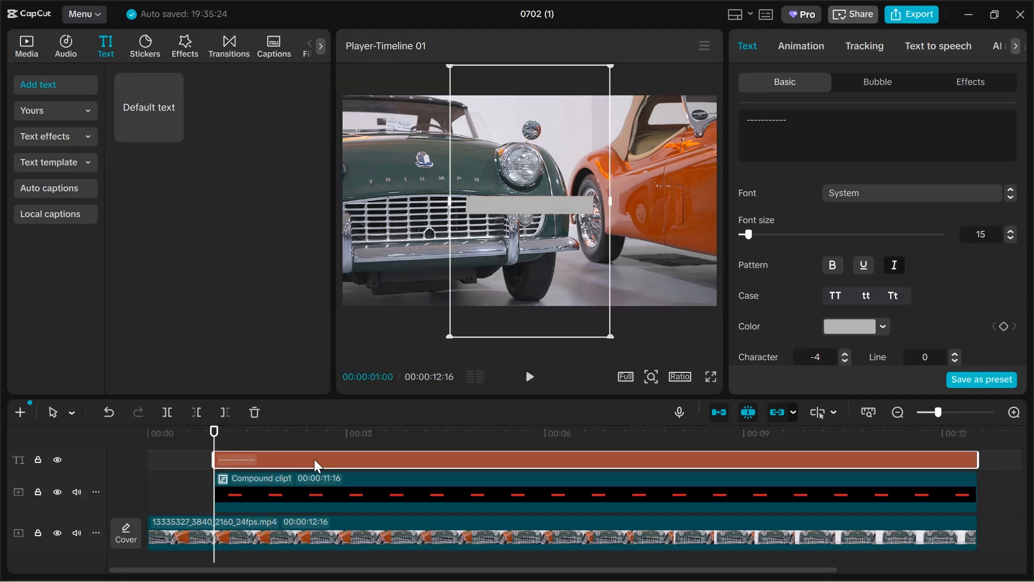
right_click(315, 459)
click(335, 478)
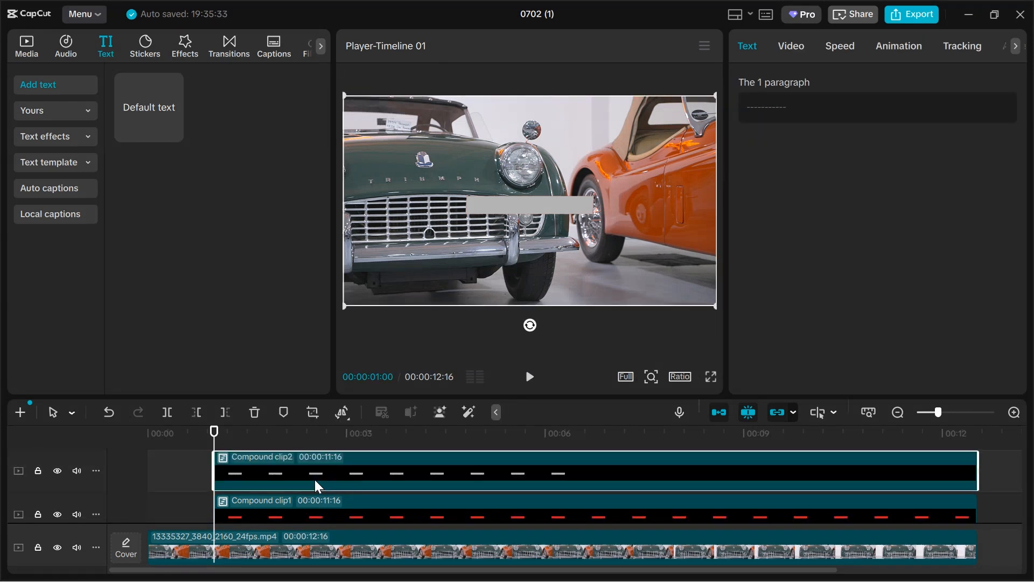
drag(86, 494, 87, 488)
scroll(87, 488, down, 1)
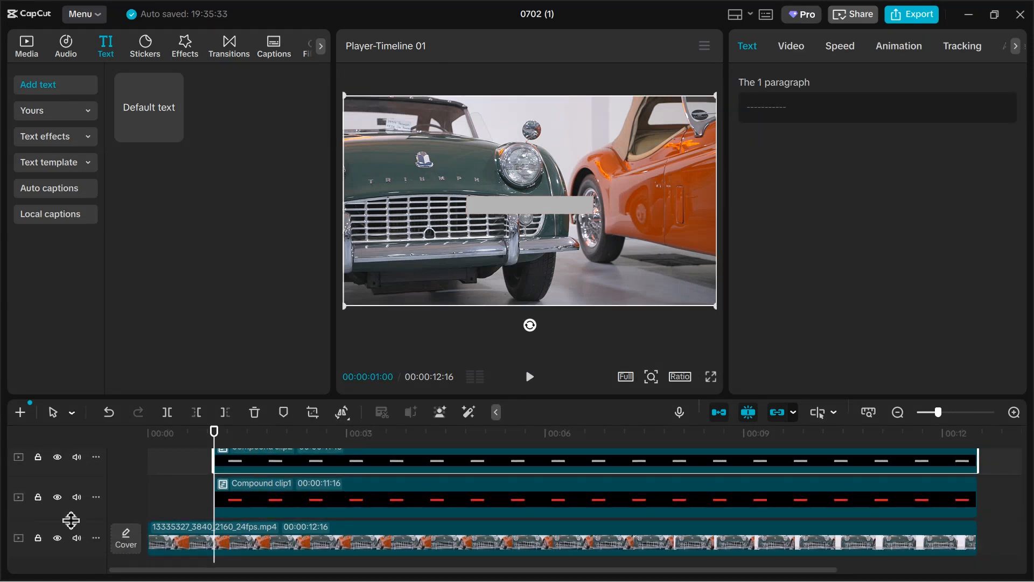
scroll(72, 518, down, 1)
scroll(134, 477, up, 1)
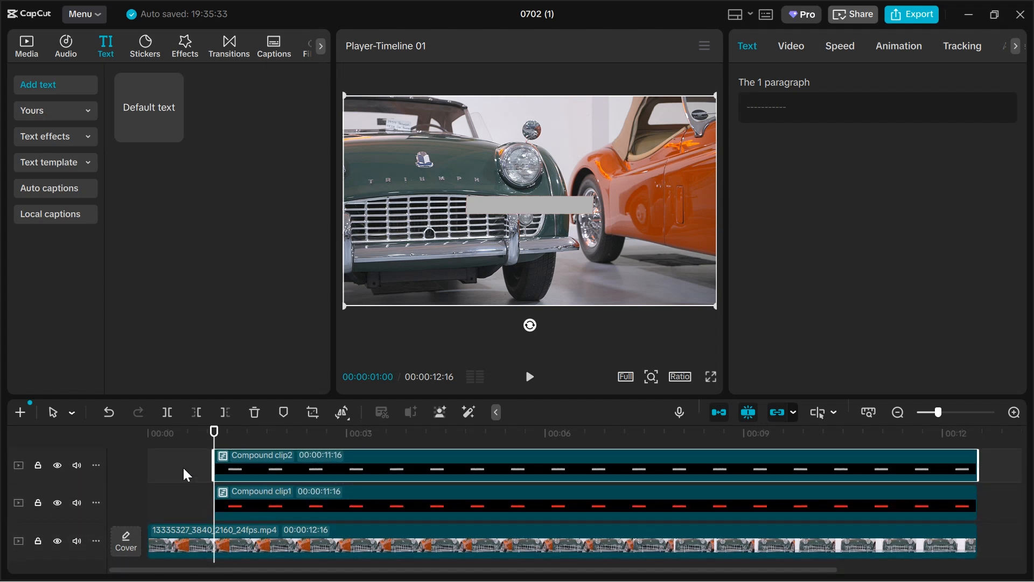
Offset the red bar's compound clip to position X -60, Y -60
click(319, 509)
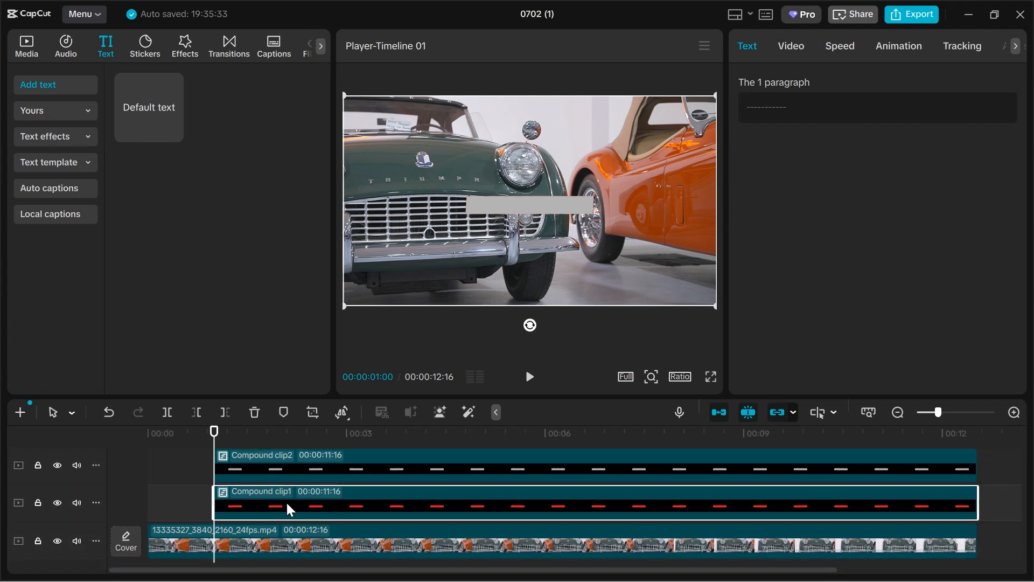
click(792, 46)
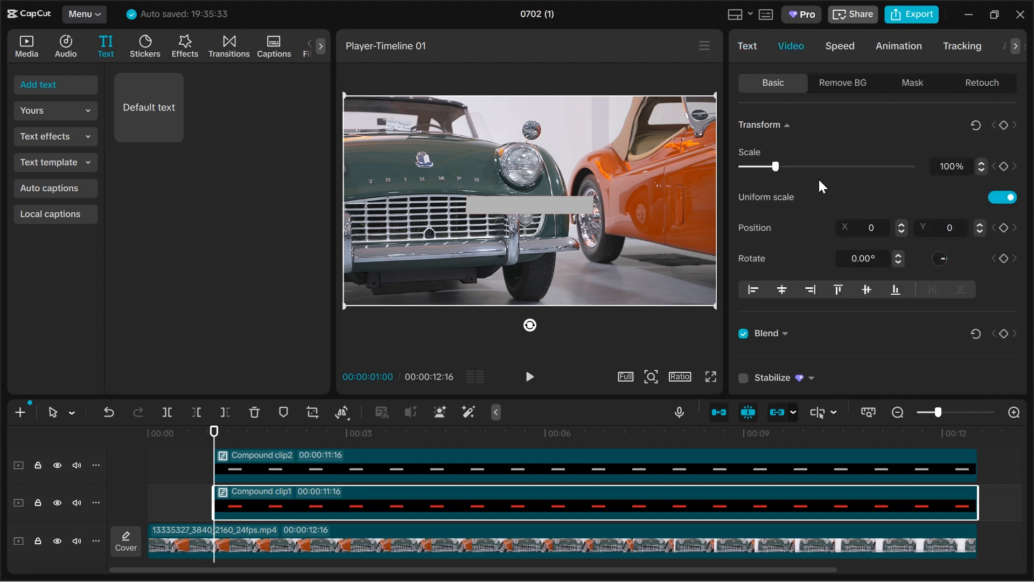
click(873, 227)
key(BackSpace)
text(-60)
click(954, 228)
key(BackSpace)
text(-6)
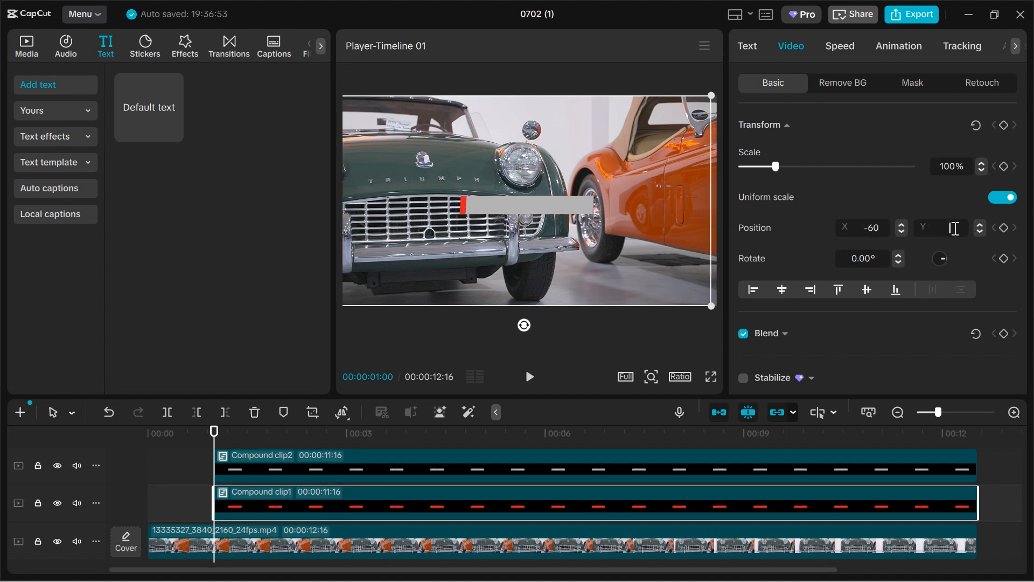
text(0)
key(Return)
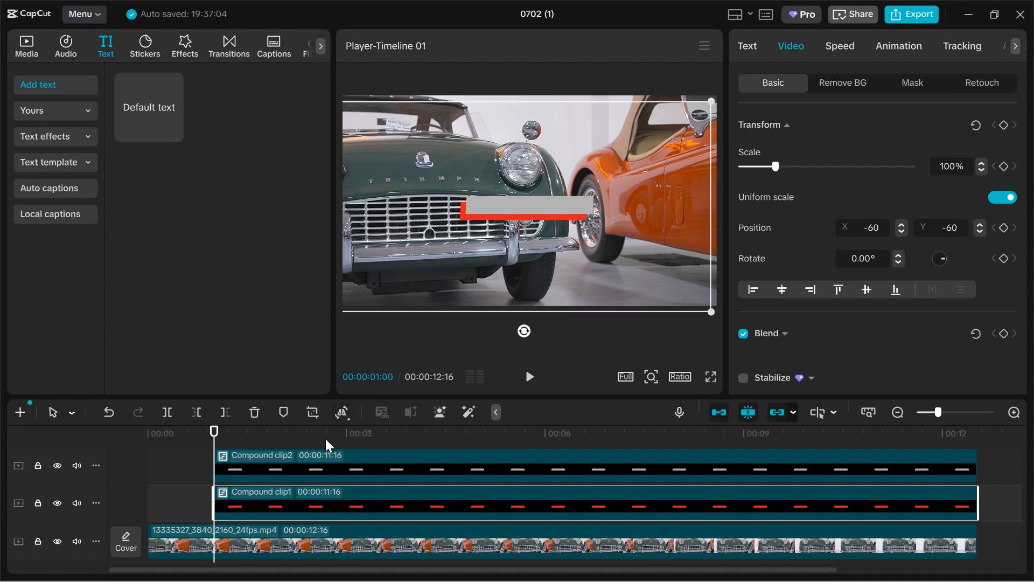
Add a Split mask to the grey bar's compound clip and raise its line just above the bar, to about Y 38
click(326, 462)
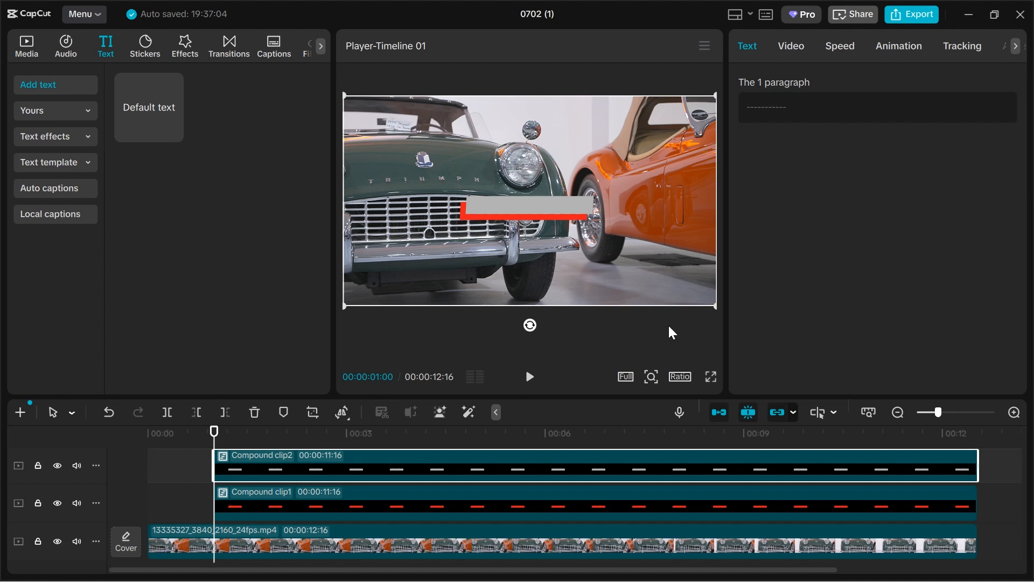
click(803, 50)
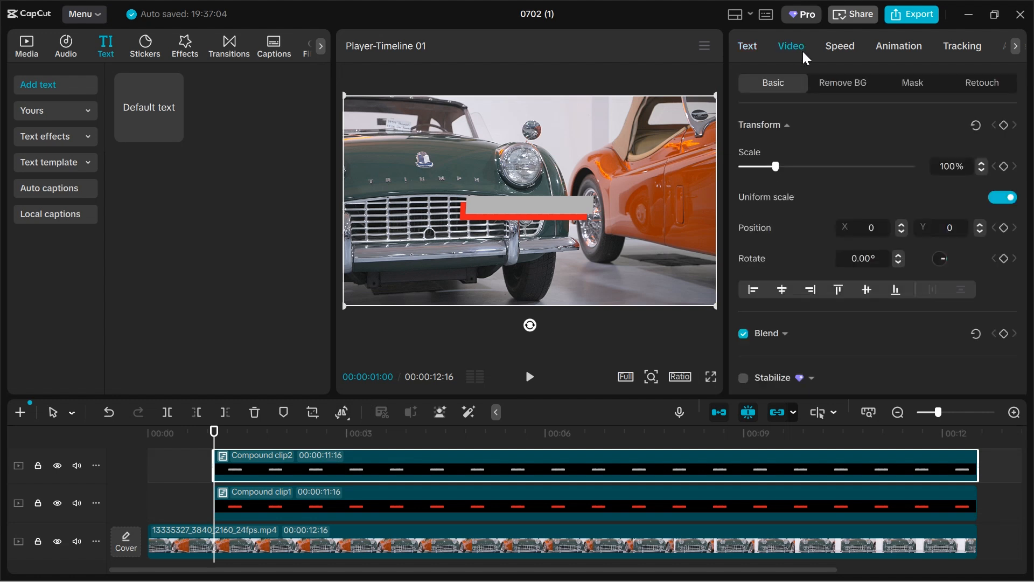
click(912, 84)
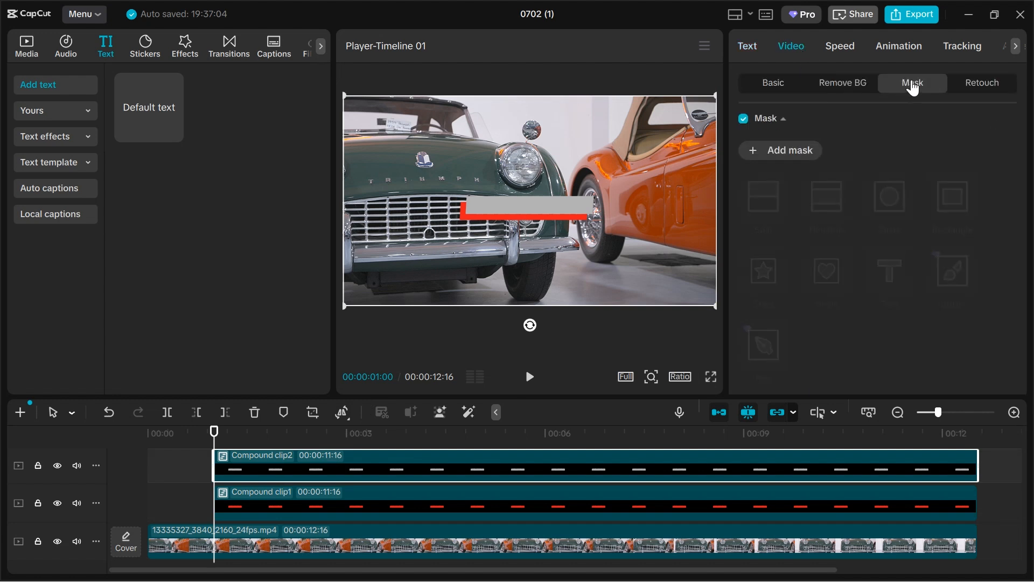
click(790, 152)
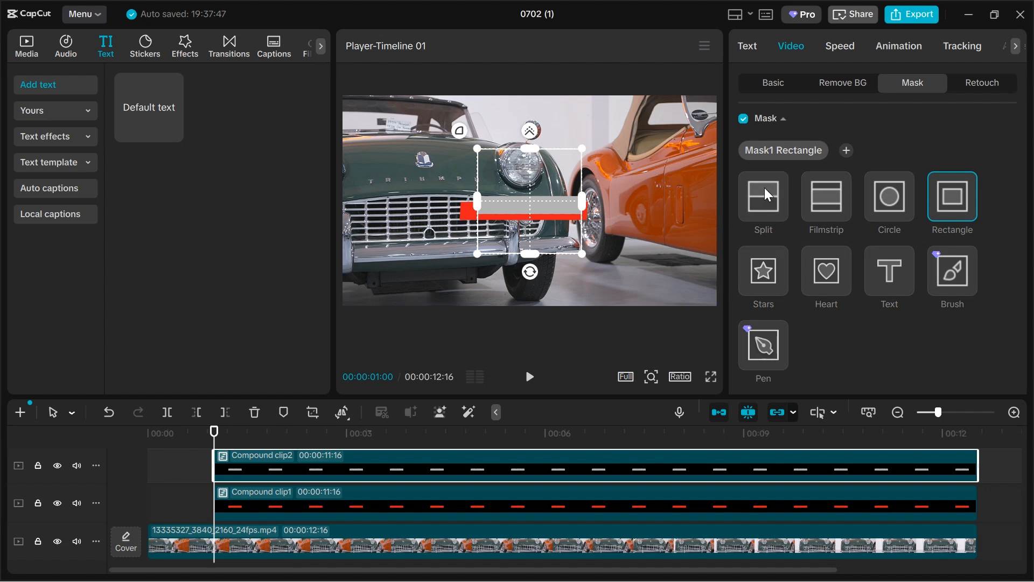
click(758, 192)
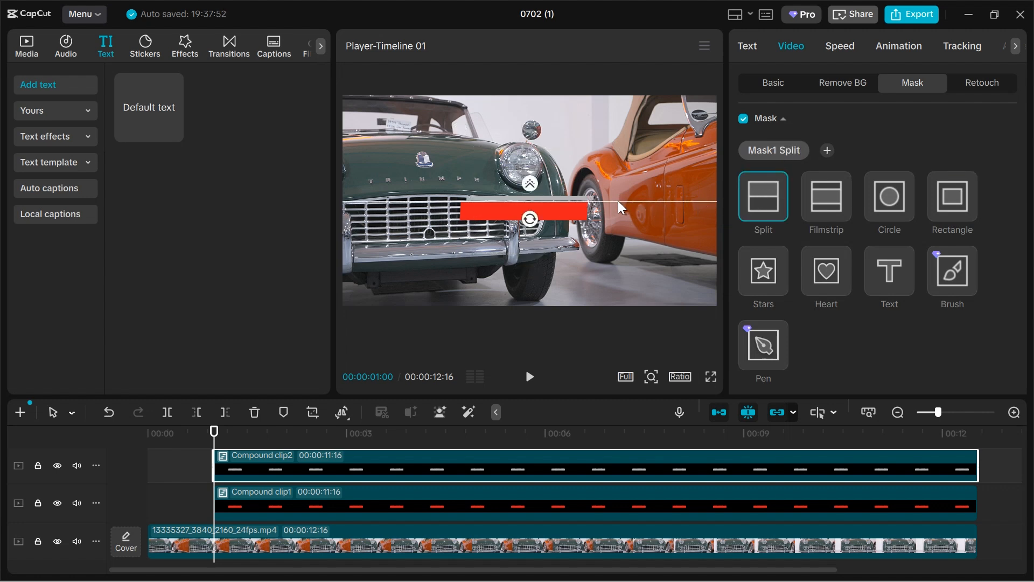
drag(618, 201, 617, 193)
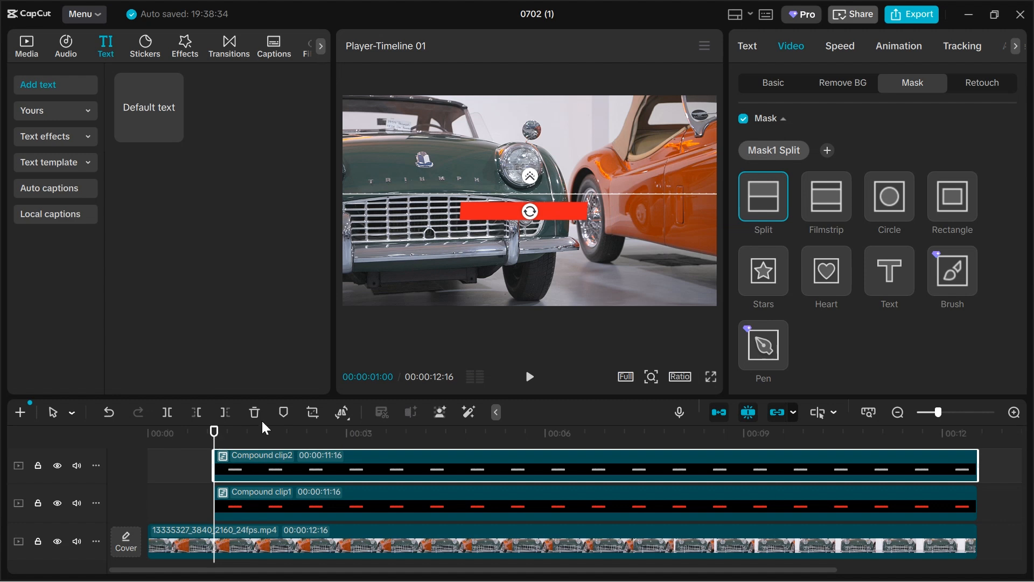
Add mask position keyframes to the grey bar's compound clip at 00:00:01:00 and 00:00:09:00
scroll(900, 248, down, 5)
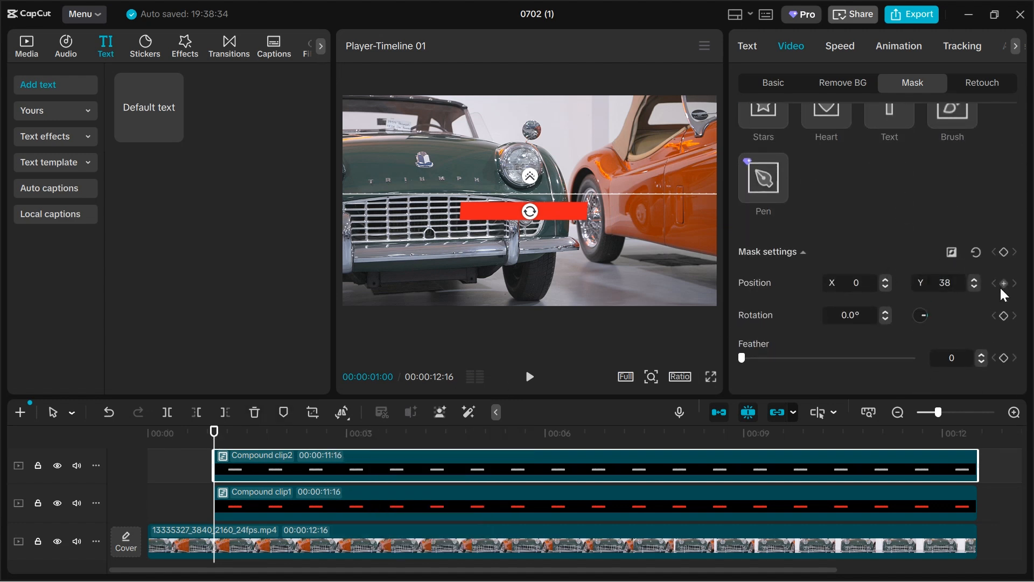
click(1003, 285)
drag(218, 441, 747, 464)
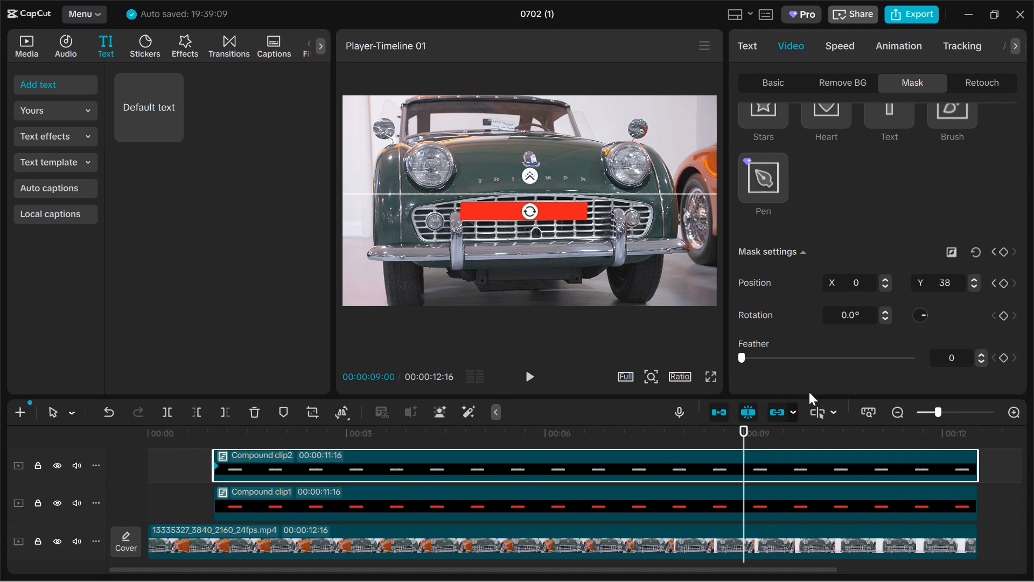
click(1004, 283)
At 00:00:02:00, lower the mask line below the grey bar to about X 24, Y -66 to reveal it
drag(745, 440, 281, 447)
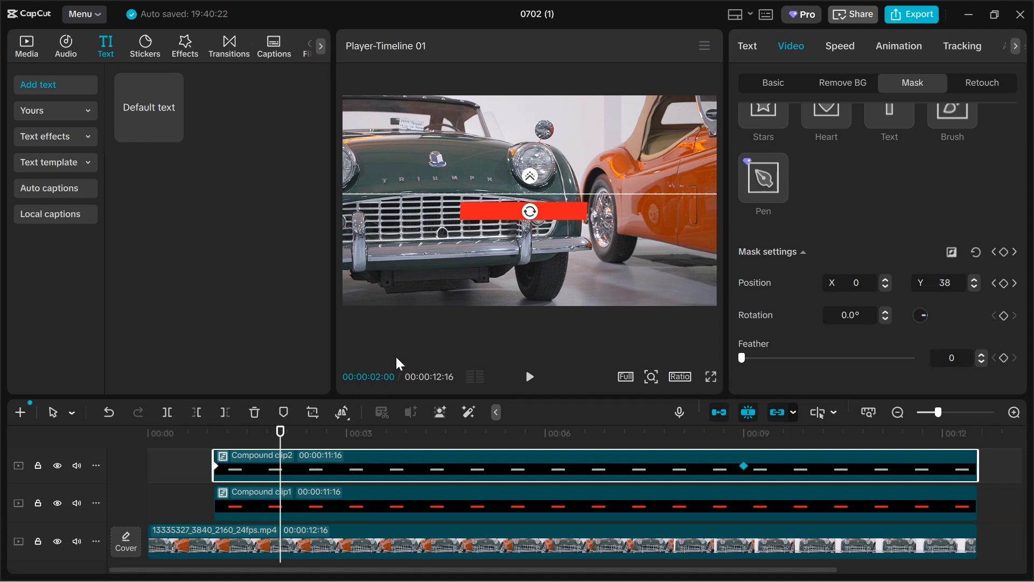
drag(616, 193, 621, 214)
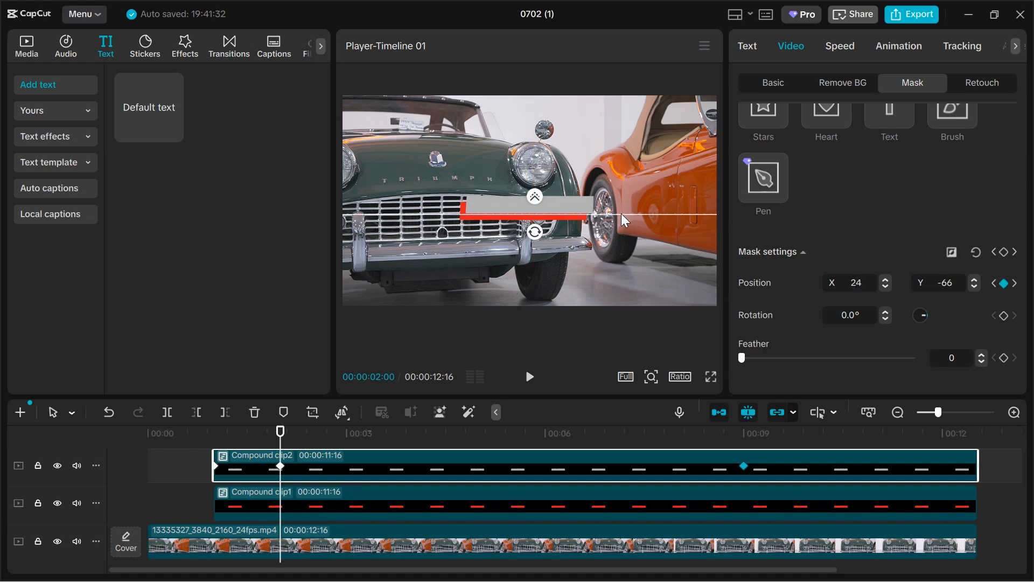
At 00:00:08:00, lower the grey bar's mask line just below the bar to about X 36, Y -67
drag(284, 443, 683, 453)
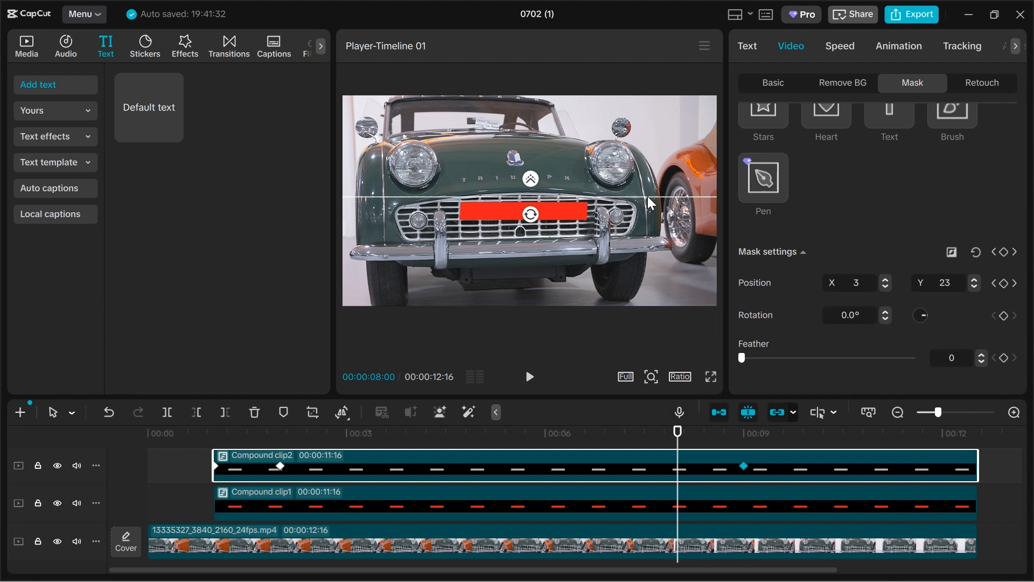
drag(648, 196, 653, 213)
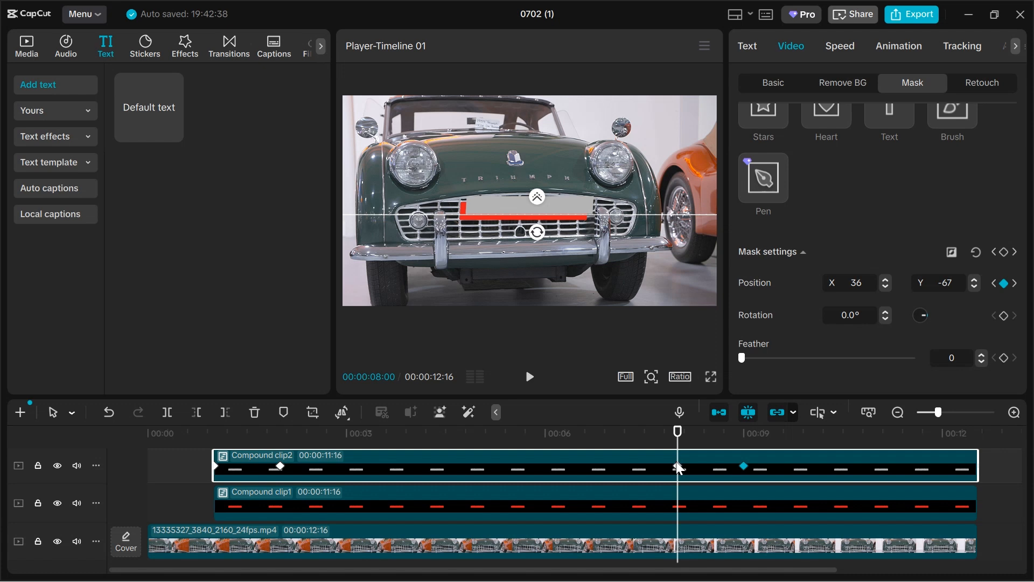
Apply the Cubic Out preset curve to the grey bar clip's 00:00:02:00 keyframe and Cubic In to its 00:00:09:00 keyframe
right_click(280, 465)
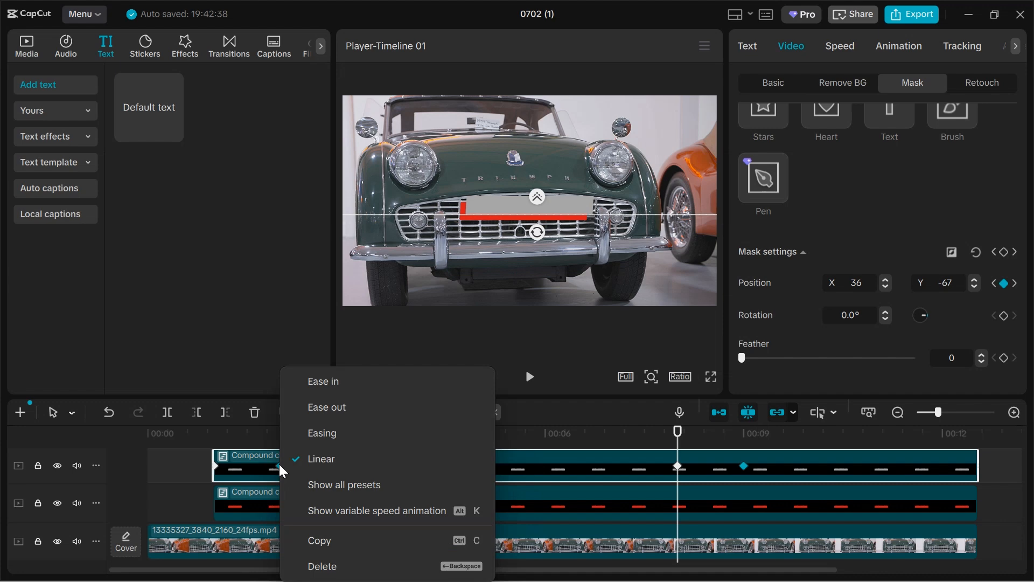
click(302, 484)
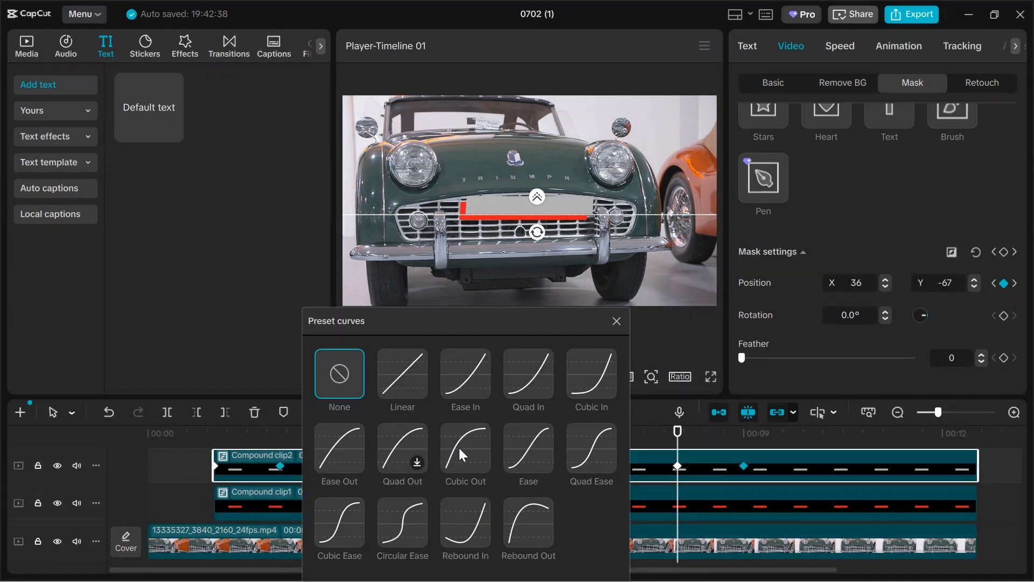
click(457, 448)
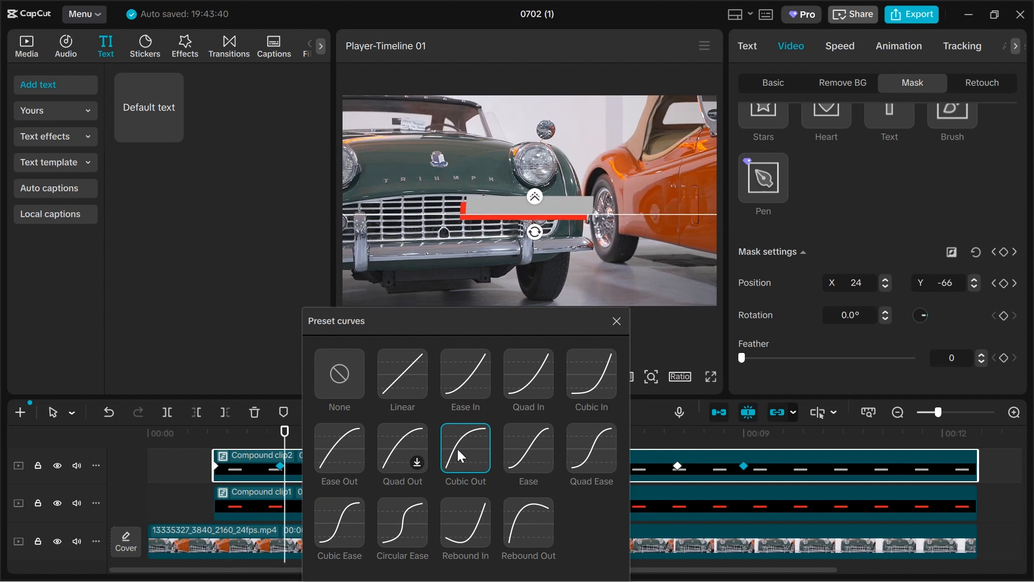
click(616, 321)
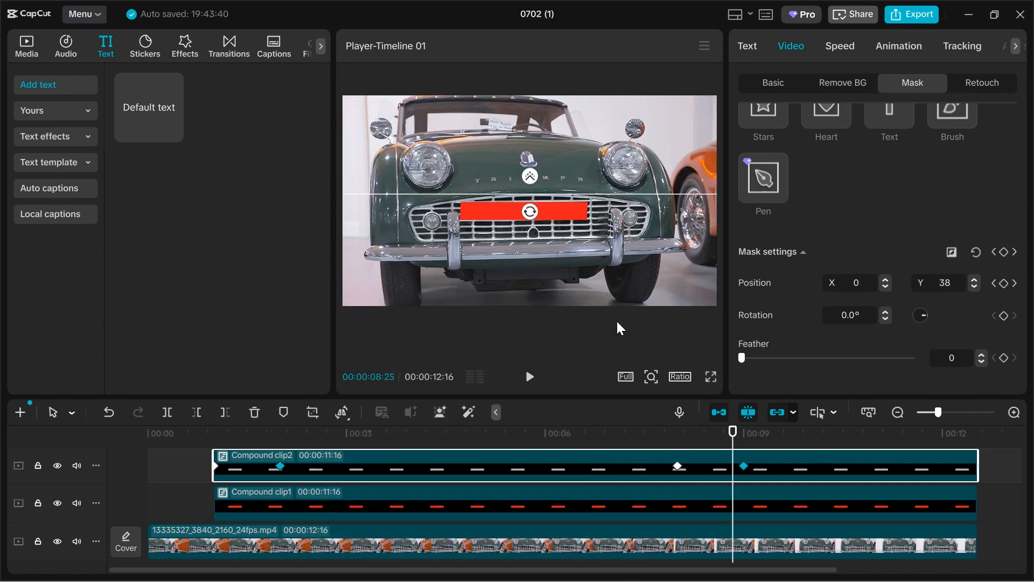
right_click(743, 465)
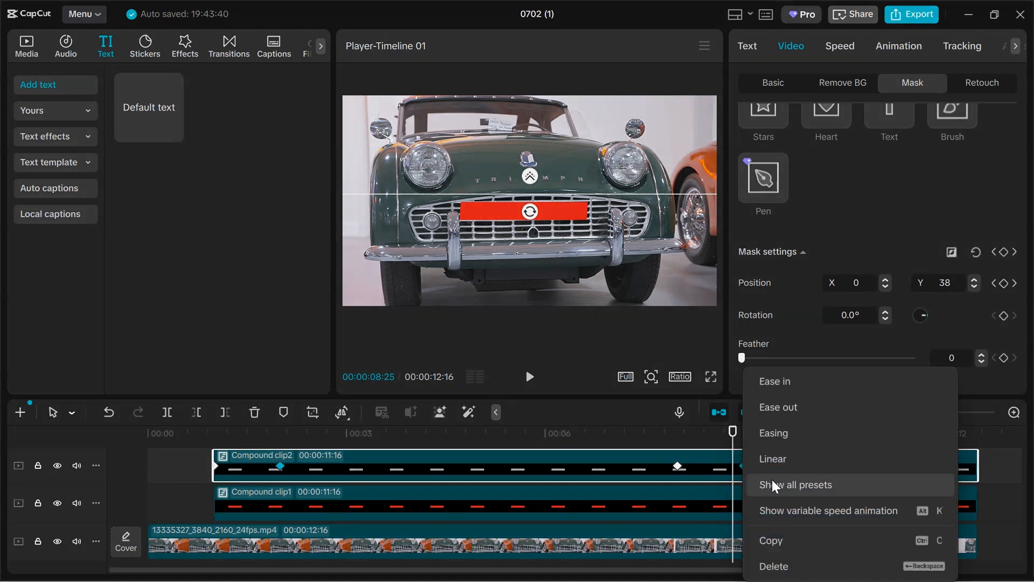
click(788, 484)
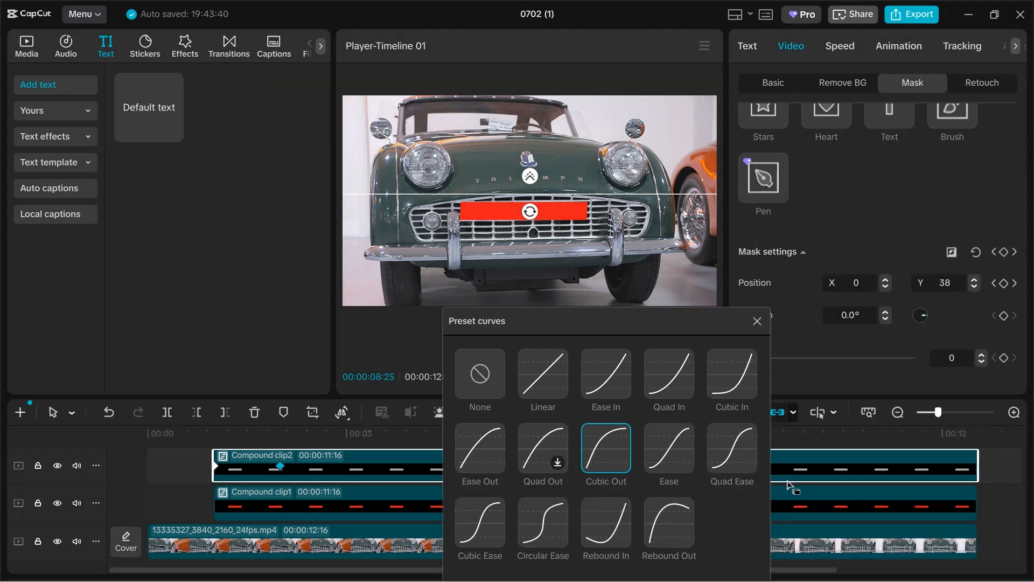
click(724, 382)
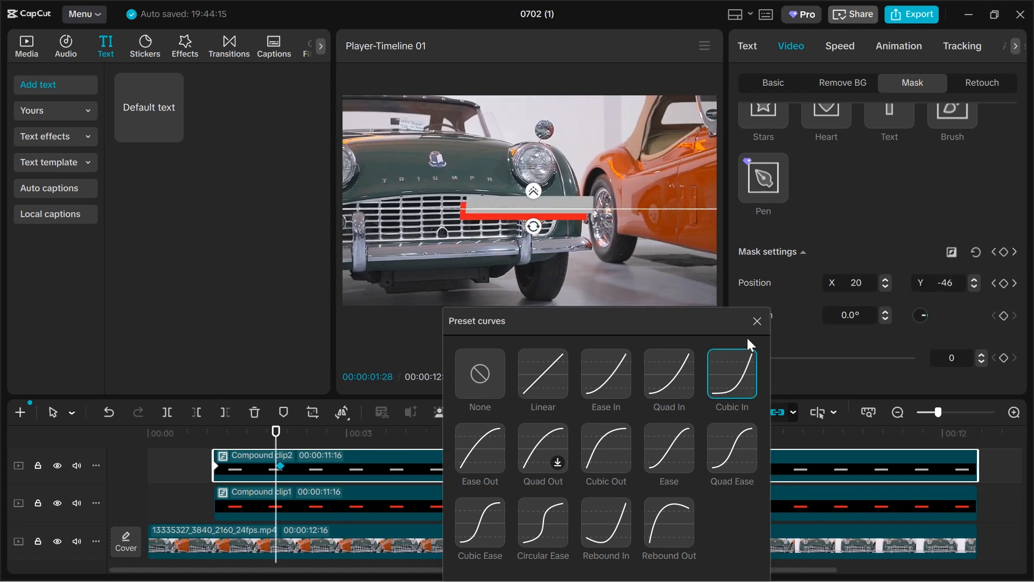
click(755, 324)
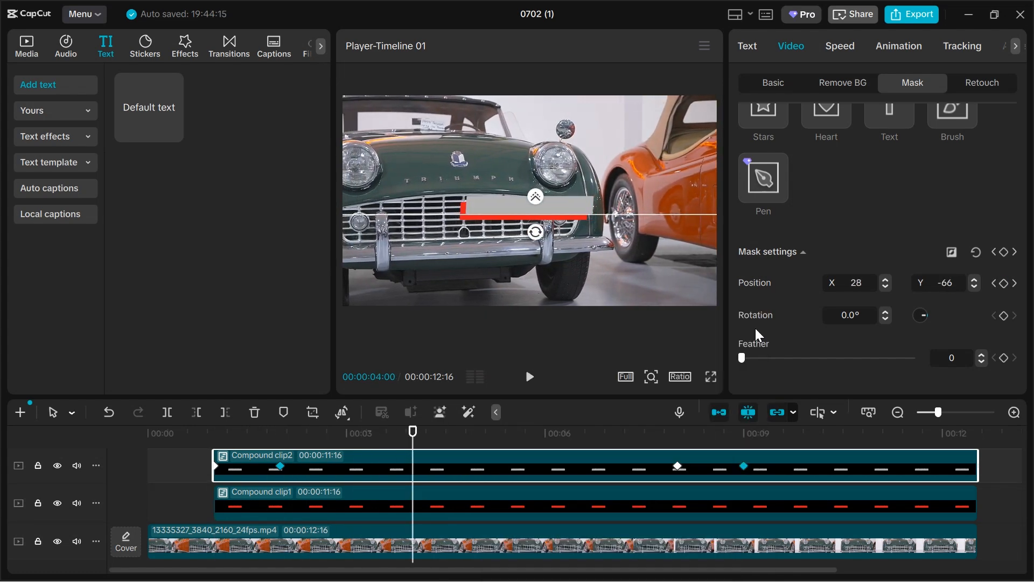
At 00:00:01:00, add a Split mask to the red bar's compound clip, rotated 180°, with its line just below the bar at about X -8, Y -80
click(341, 495)
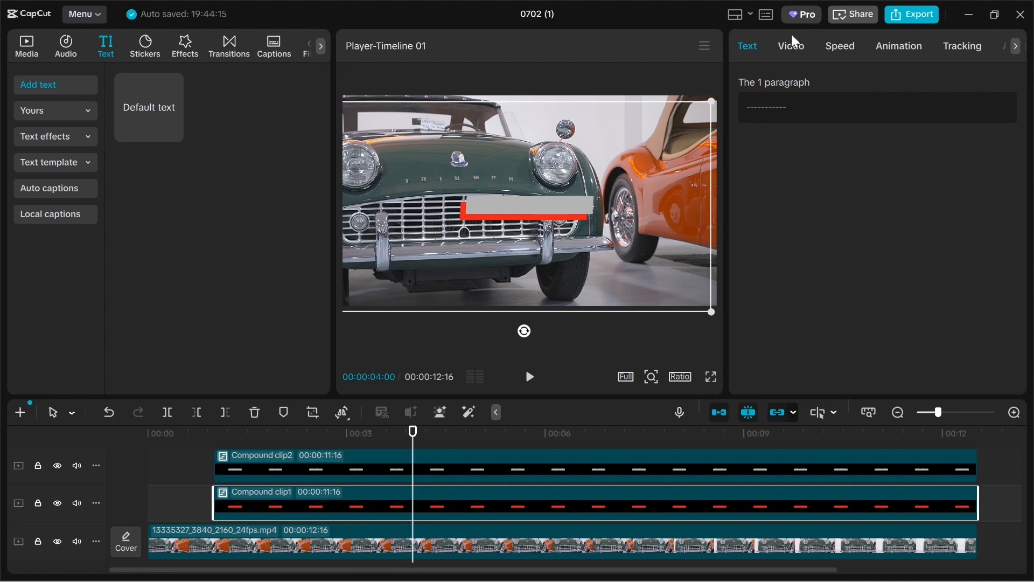
click(790, 50)
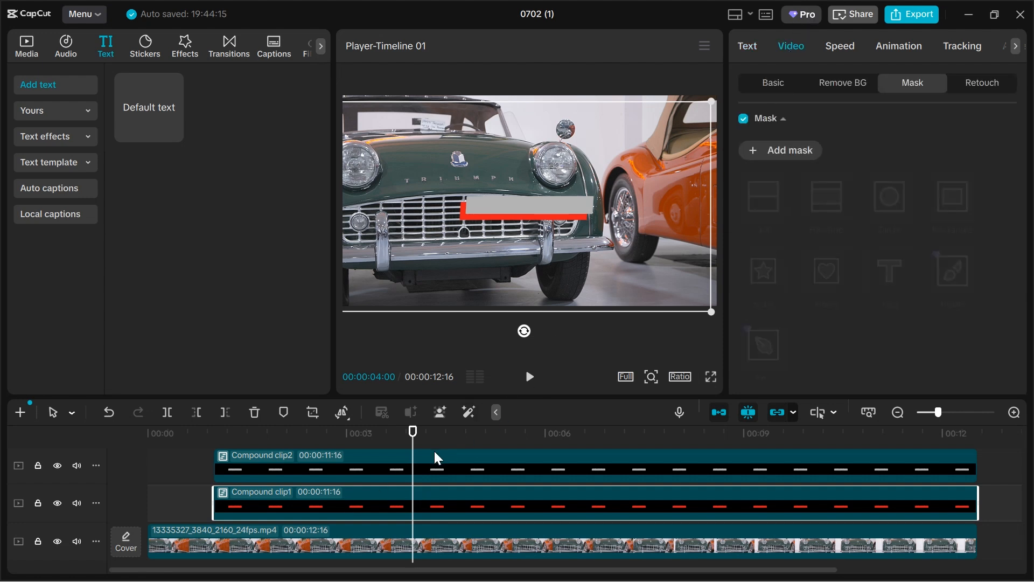
drag(419, 442, 214, 504)
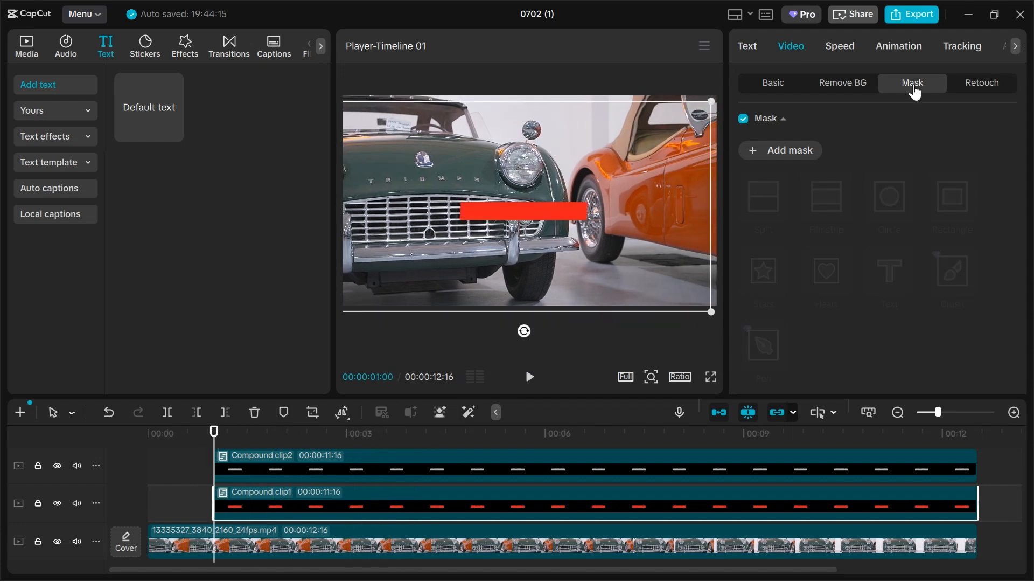
click(807, 156)
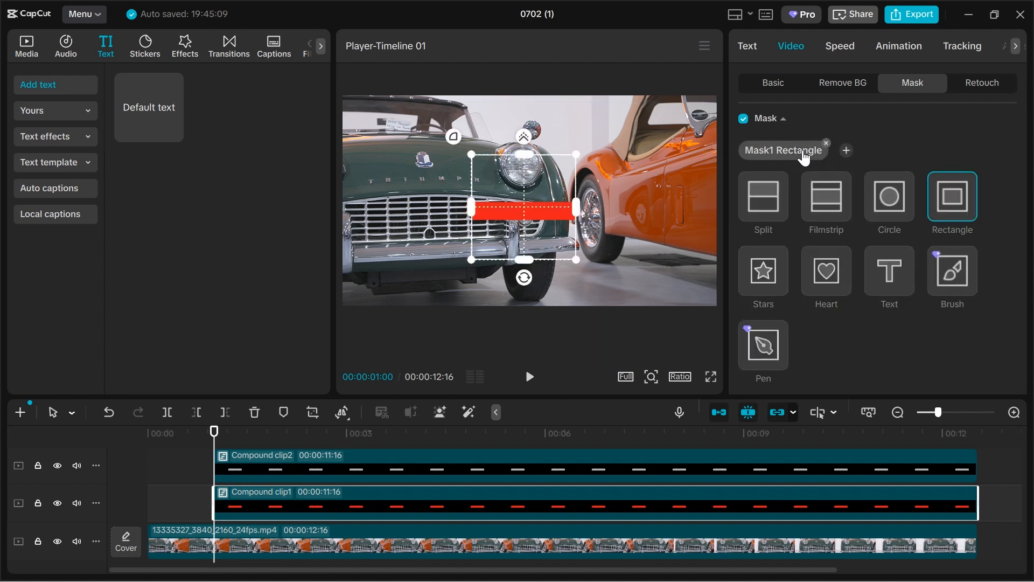
click(765, 199)
drag(525, 225, 516, 157)
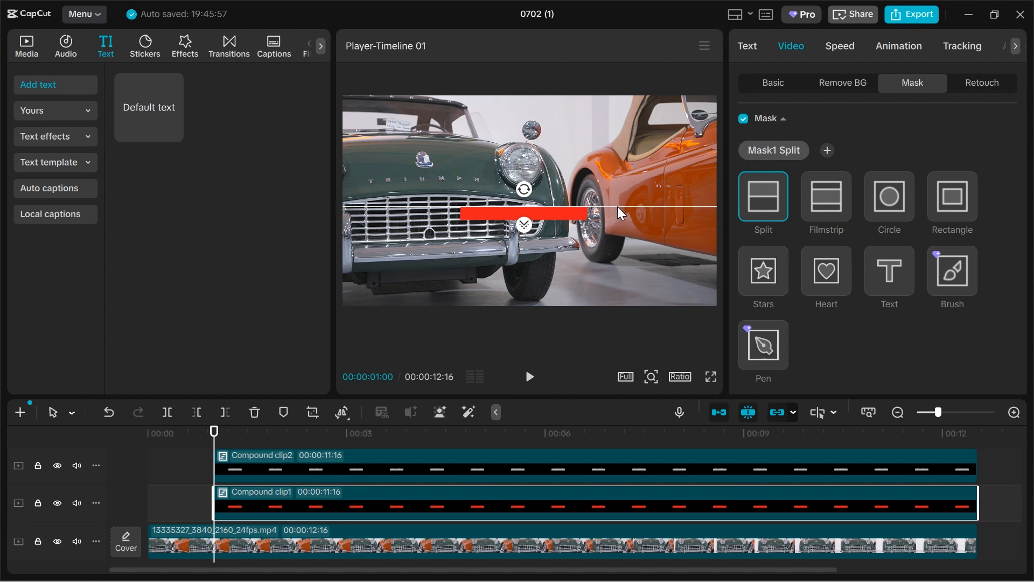
drag(617, 206, 616, 221)
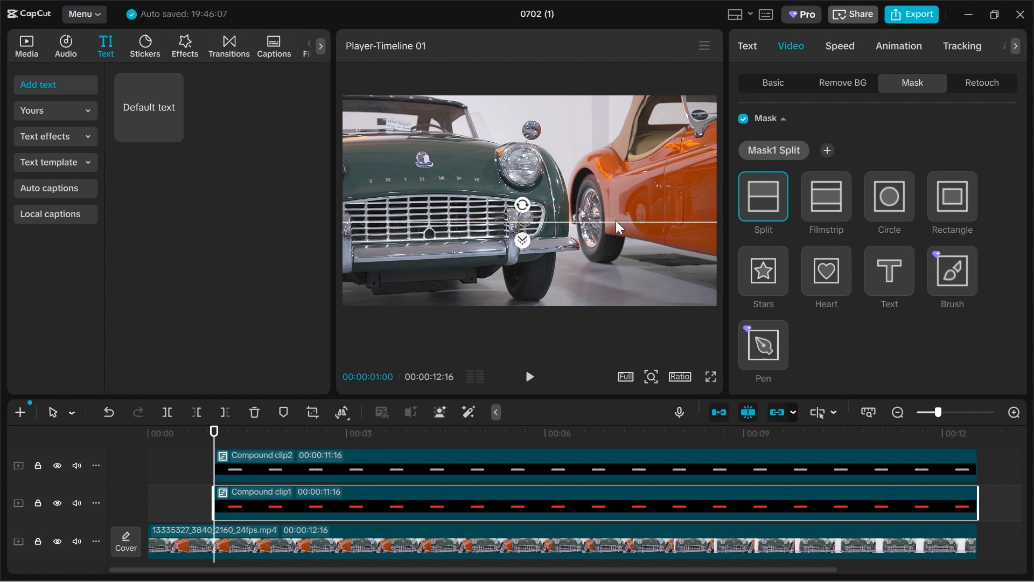
Add mask position keyframes to the red bar's compound clip at 00:00:01:00 and 00:00:09:00
scroll(905, 236, down, 3)
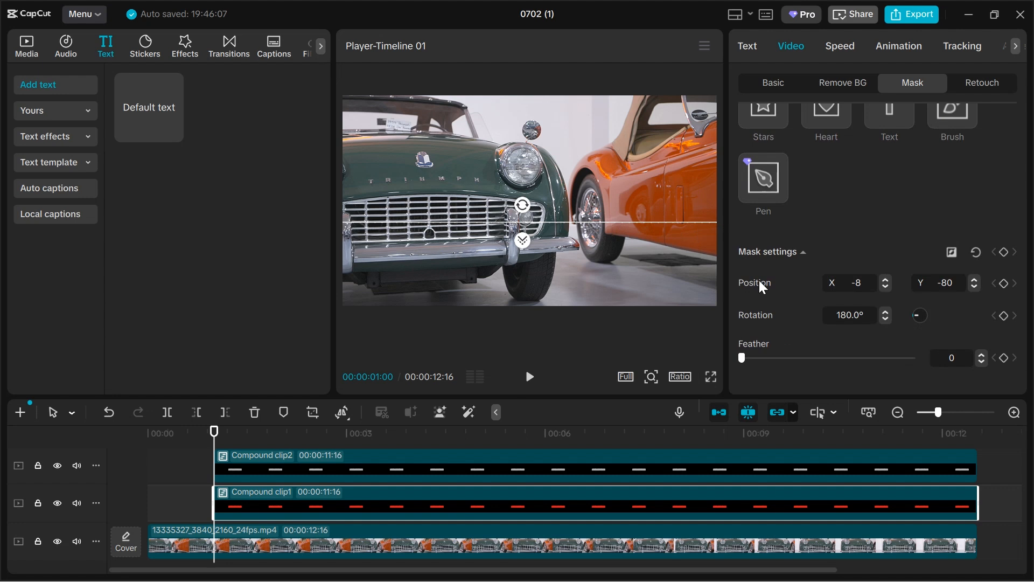
click(1003, 283)
drag(214, 456, 745, 450)
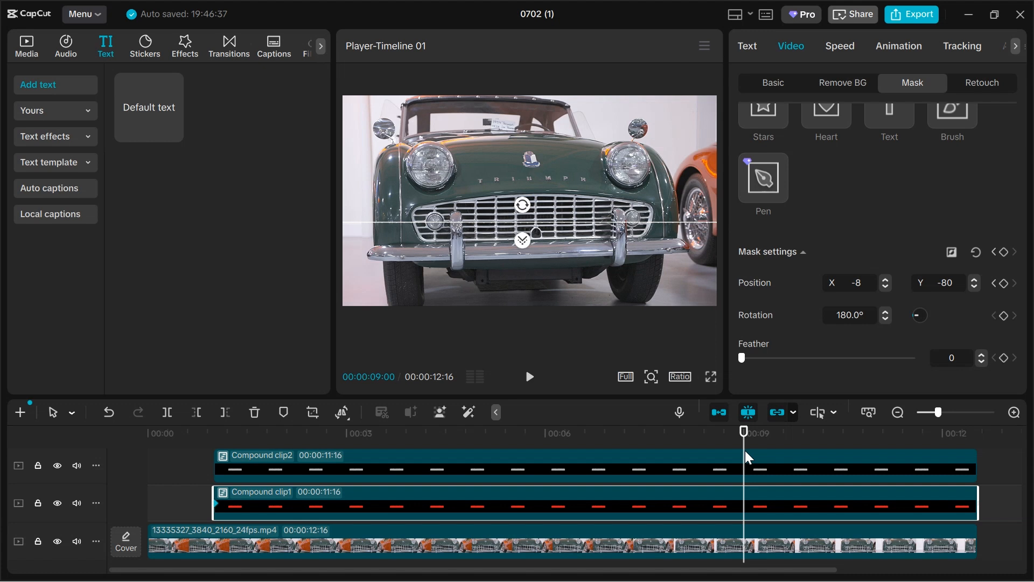
click(1004, 283)
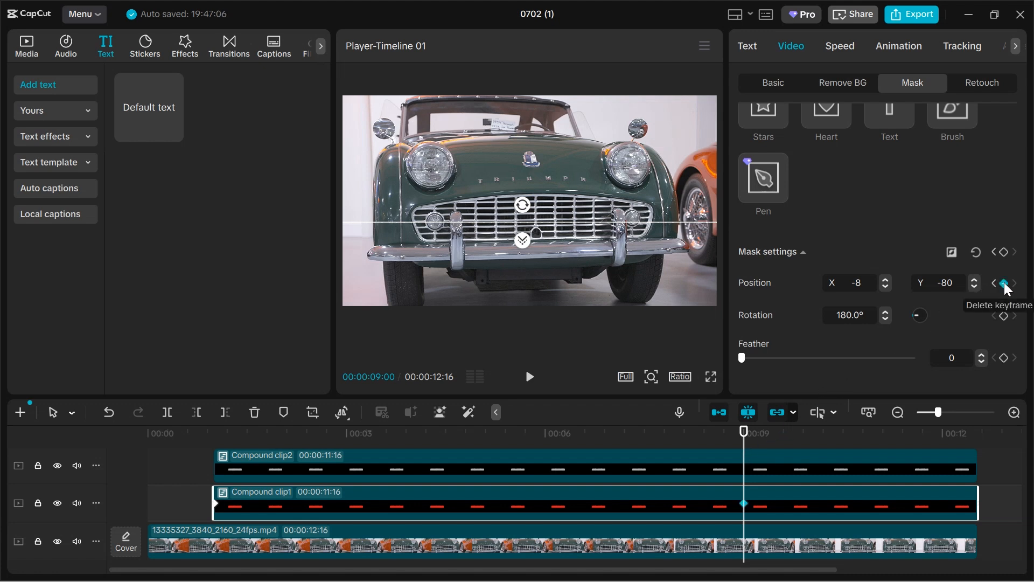
Raise the red bar's mask line just above the bar at 00:00:02:00 and again at 00:00:08:00 to reveal it
drag(729, 441, 280, 460)
click(449, 472)
click(481, 500)
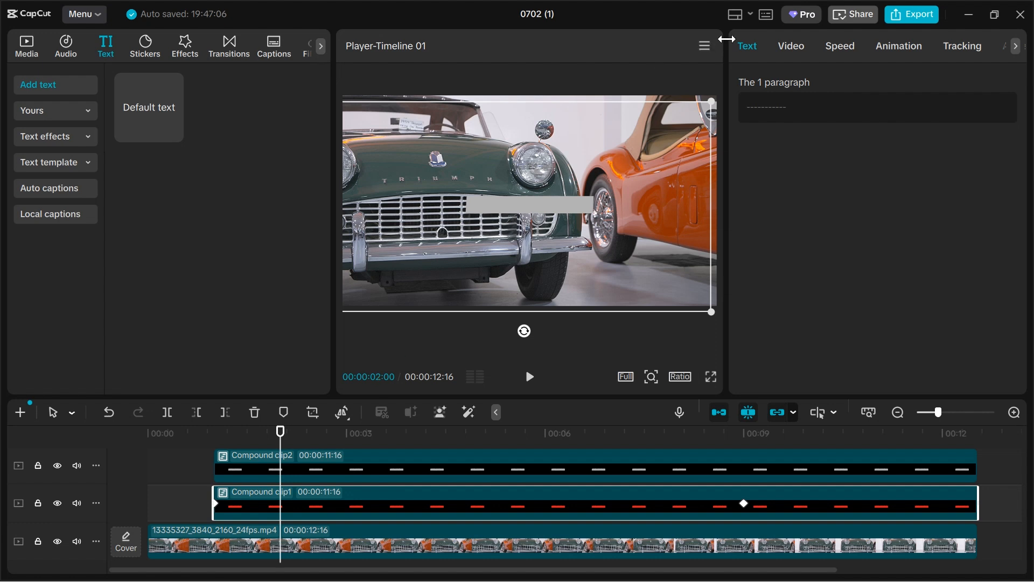
click(789, 46)
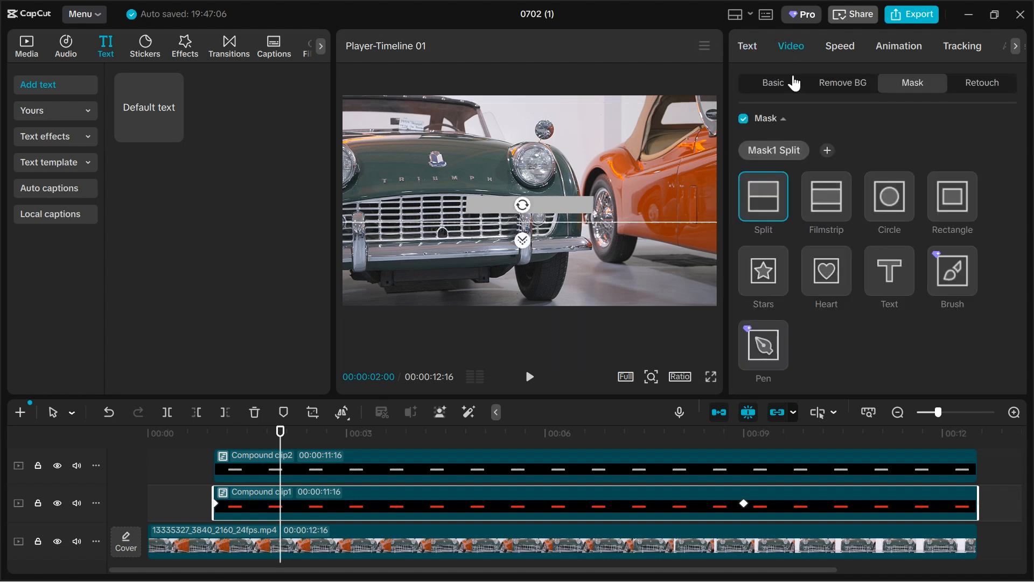
drag(619, 222, 619, 203)
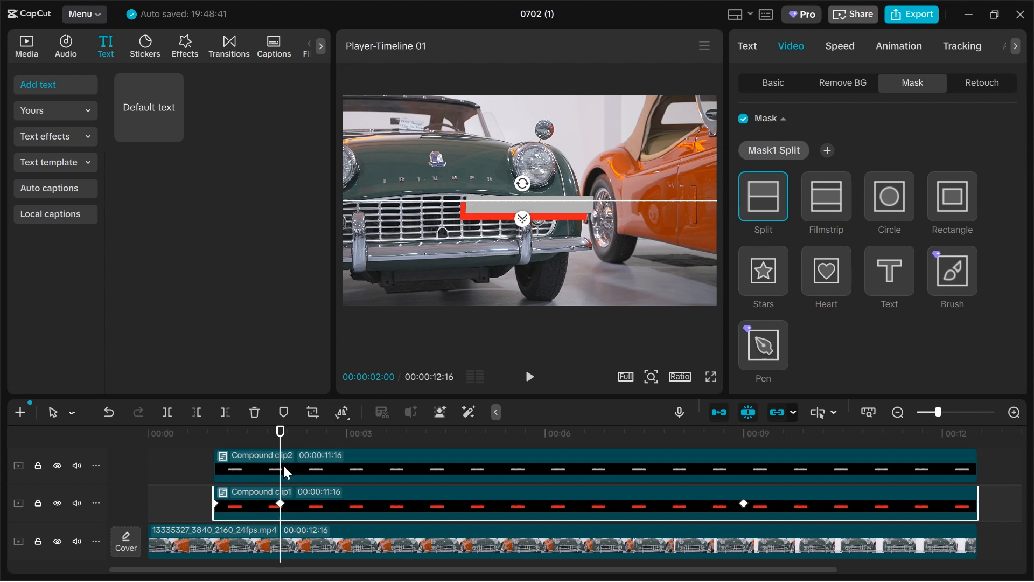
drag(280, 431, 677, 426)
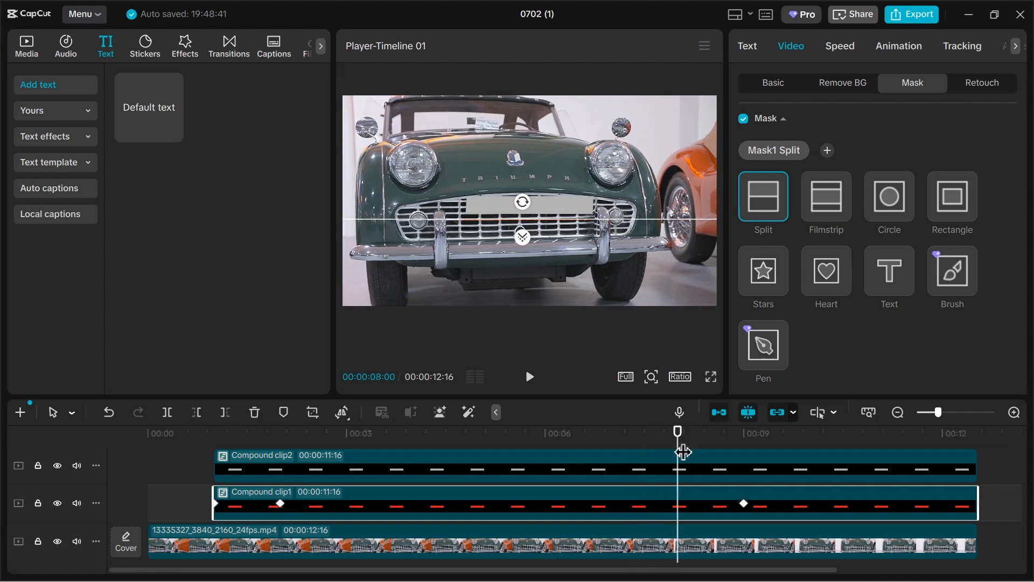
drag(628, 219, 628, 204)
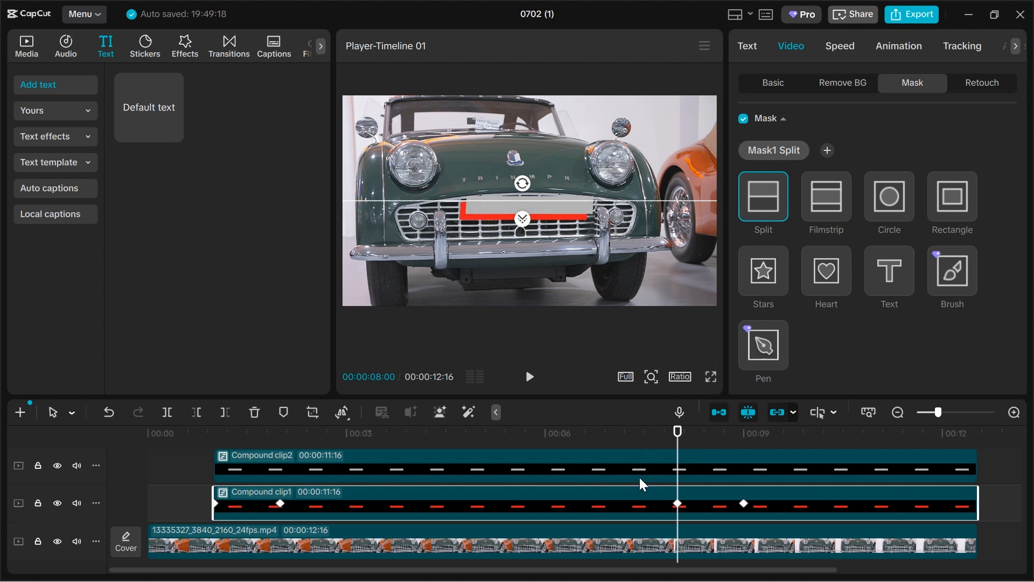
Apply the Cubic Out preset curve to the red bar clip's 00:00:02:00 keyframe and Cubic In to its 00:00:09:00 keyframe
right_click(279, 501)
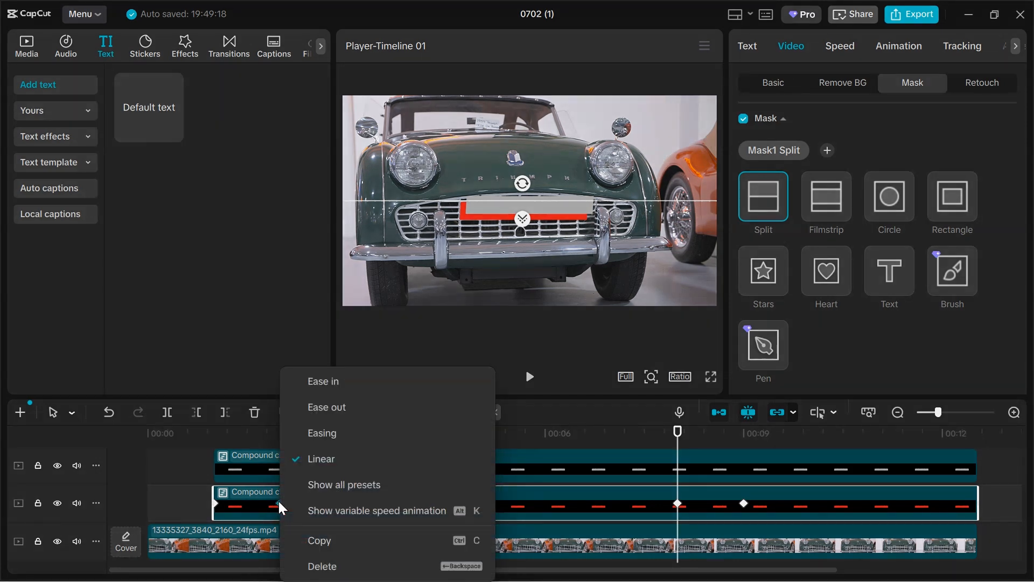
click(325, 485)
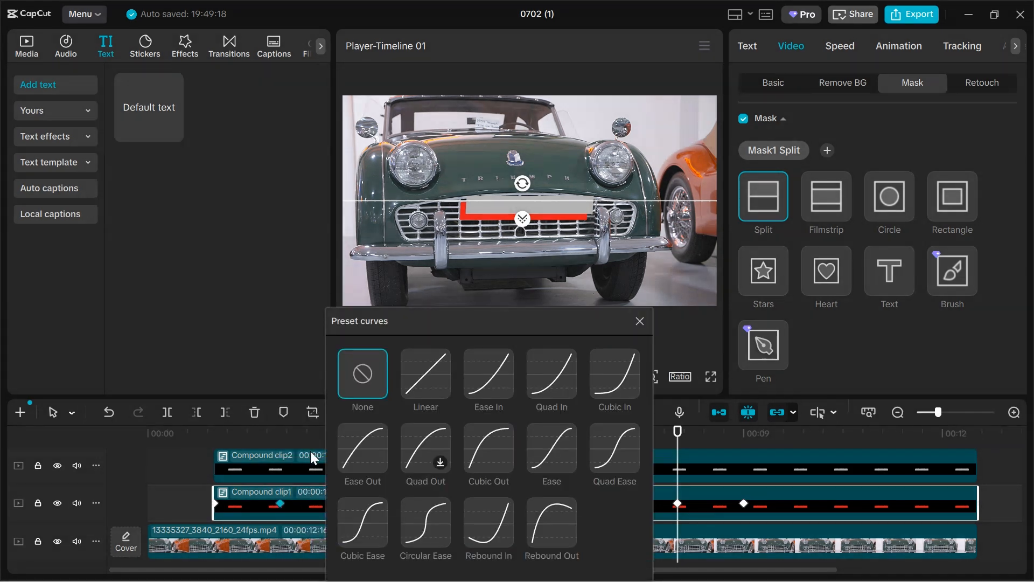
click(489, 454)
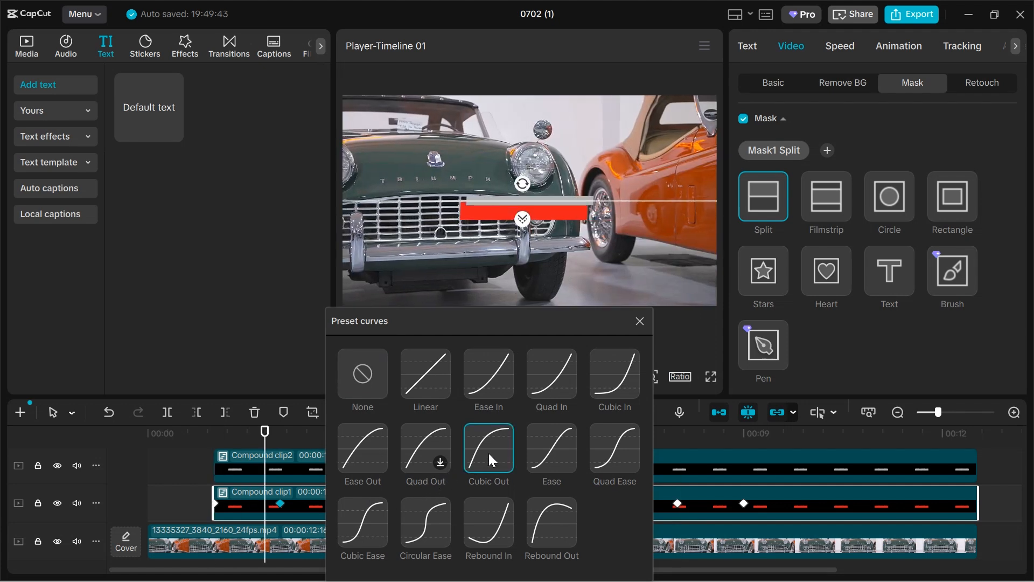
click(638, 322)
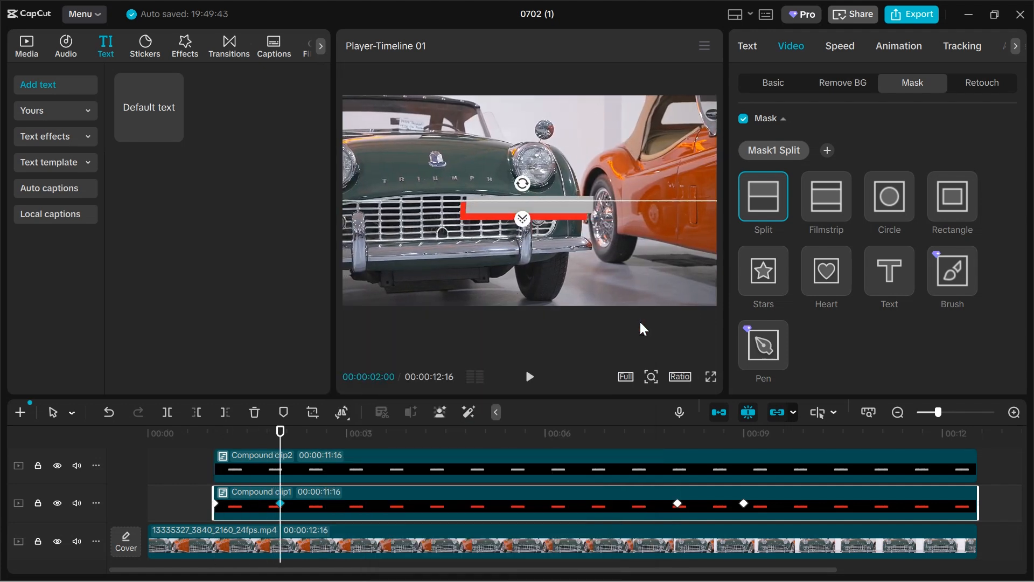
right_click(743, 503)
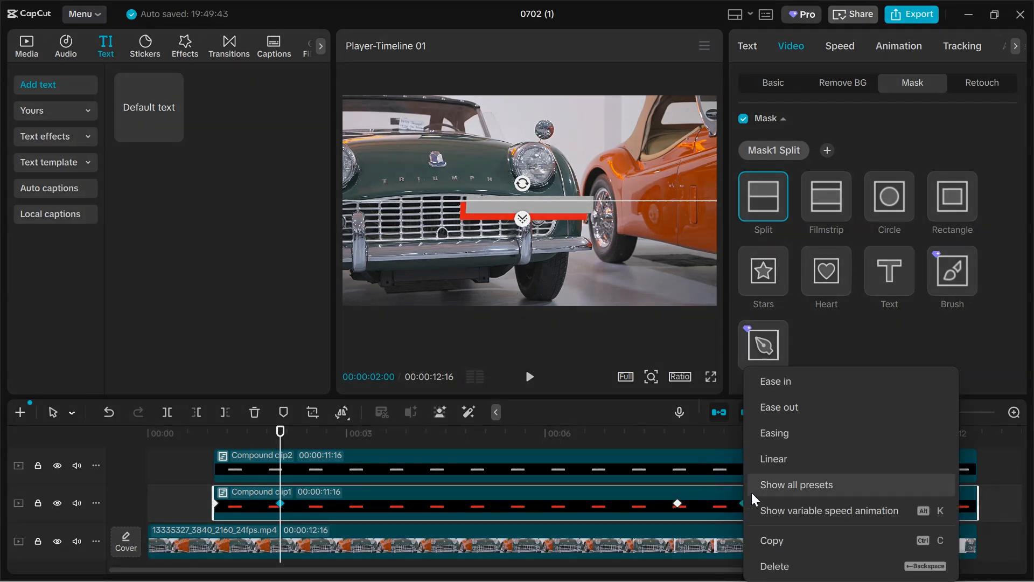
click(779, 480)
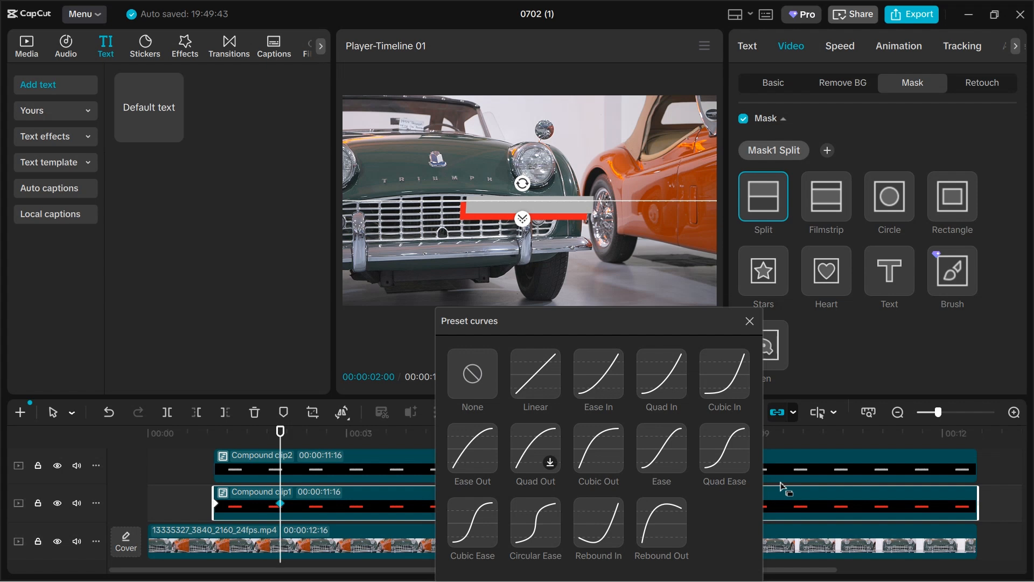
click(717, 375)
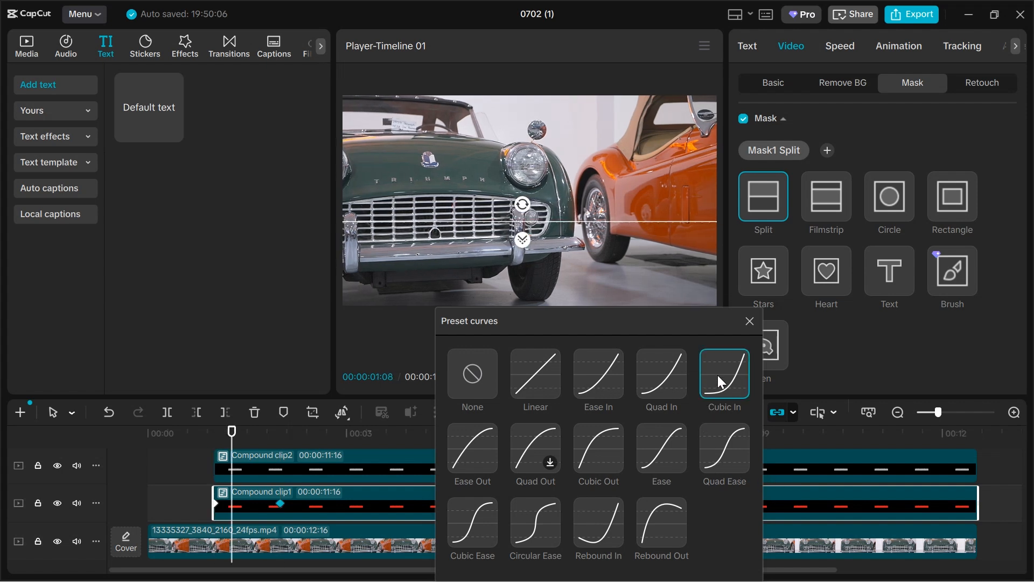
click(748, 321)
key(space)
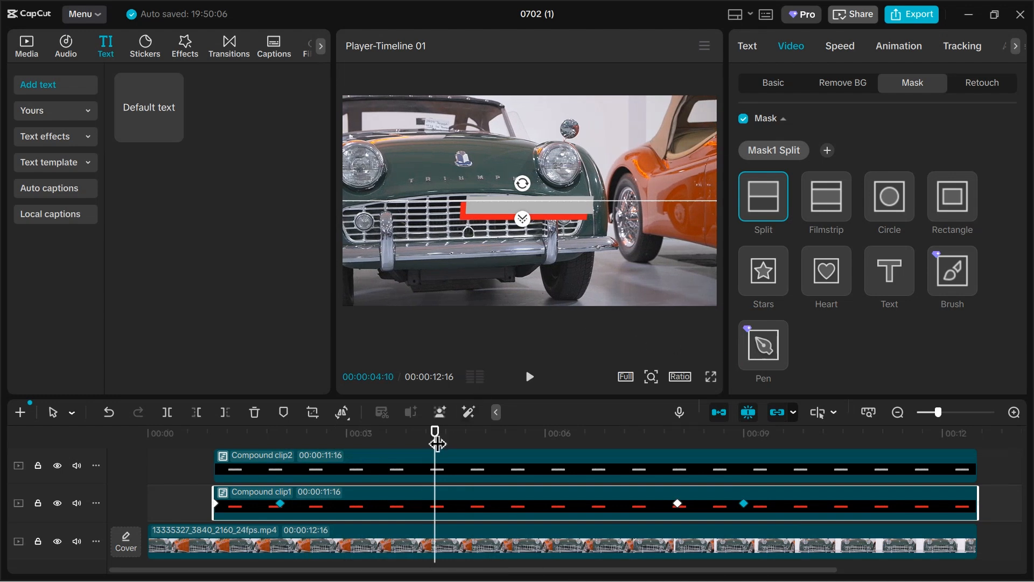
At 00:00:01:10, add a default text clip above the bars and change its wording to "Vintage Cars"
drag(436, 439, 216, 469)
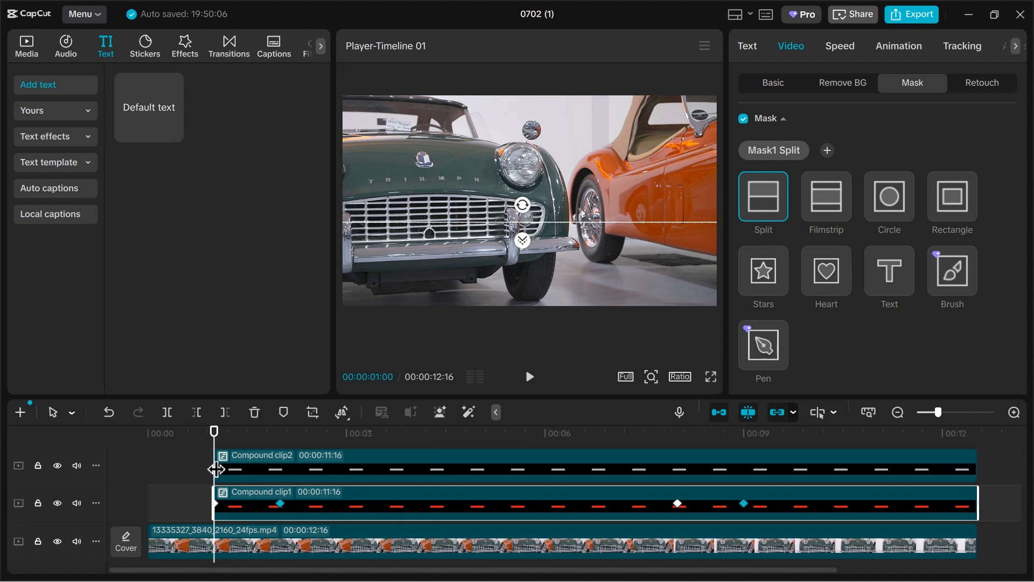
key(Right)
key(Right)
key(Right)
key(Right)
key(Right)
key(Right)
key(Right)
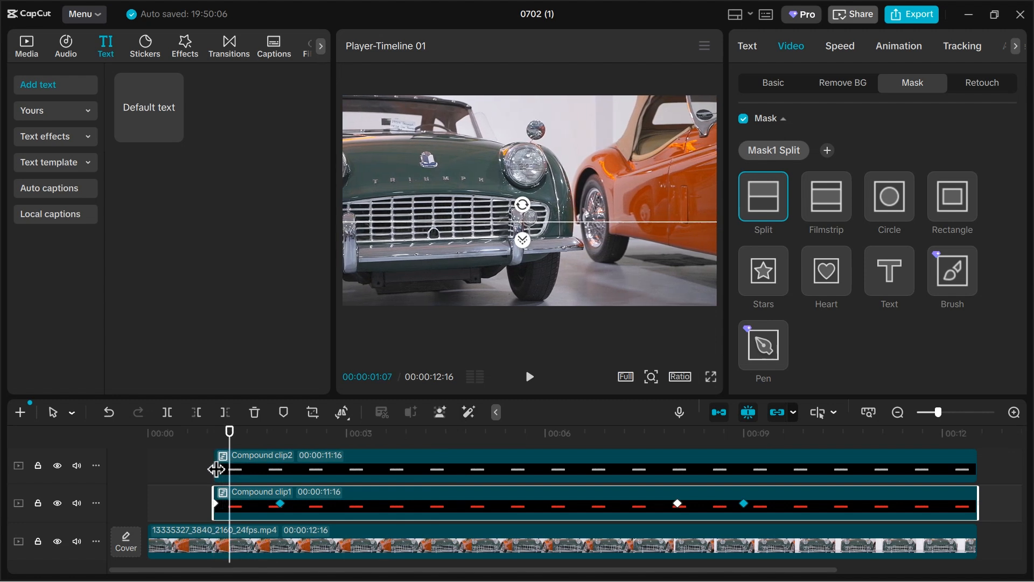
key(Right)
key(Right)
key(Right)
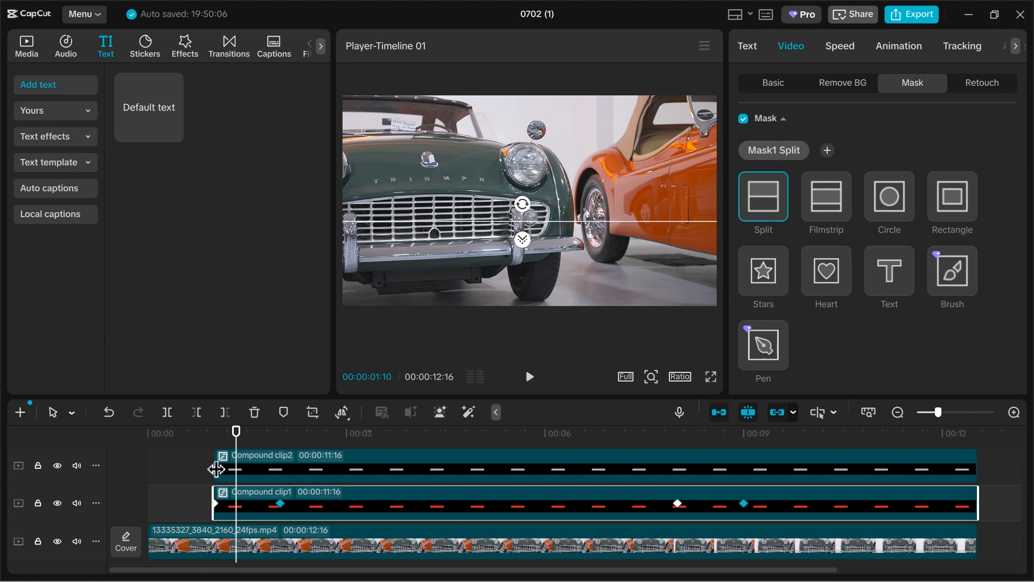
mouse_move(133, 81)
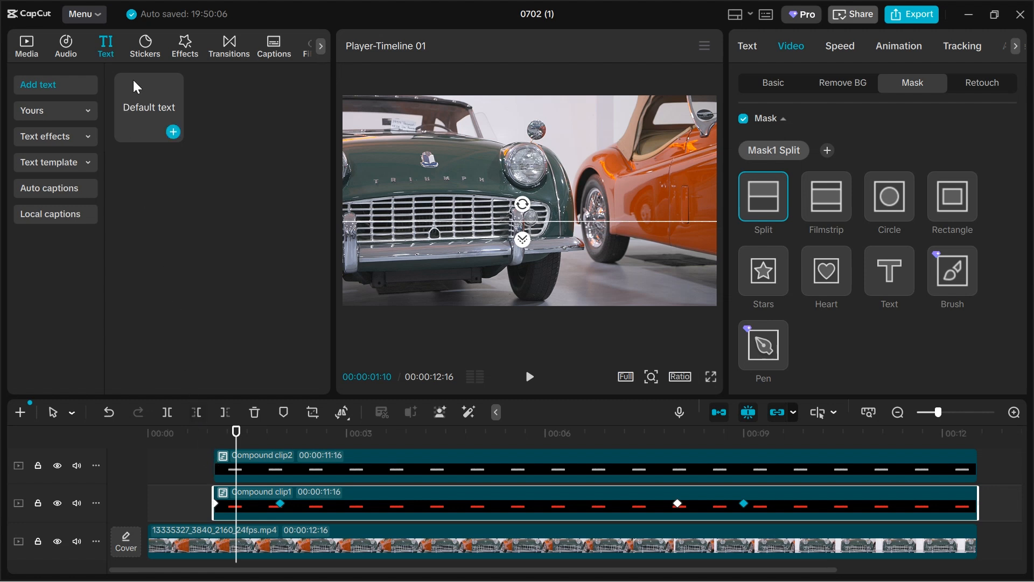
click(173, 132)
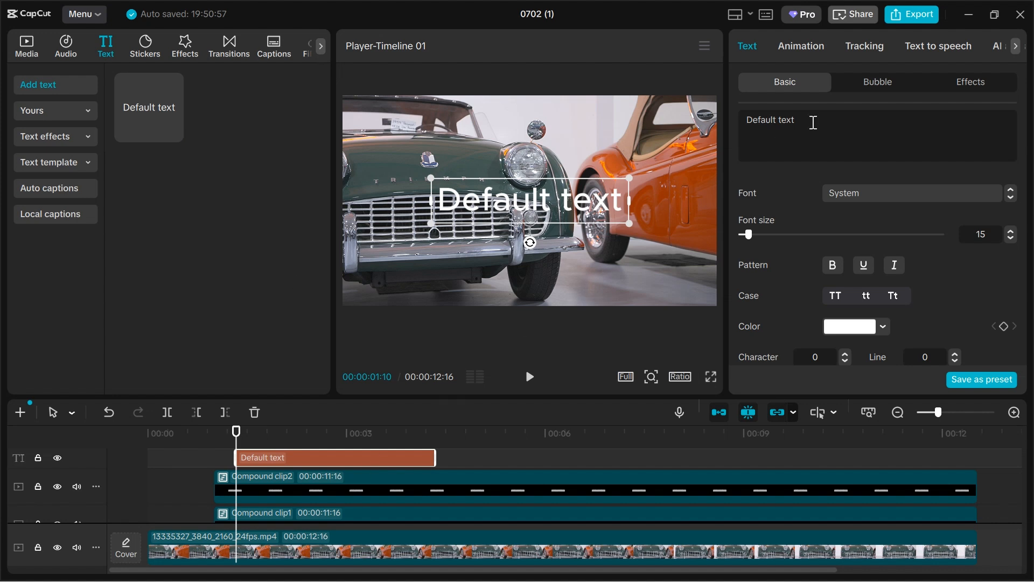
triple_click(837, 128)
text(Vintage Cars)
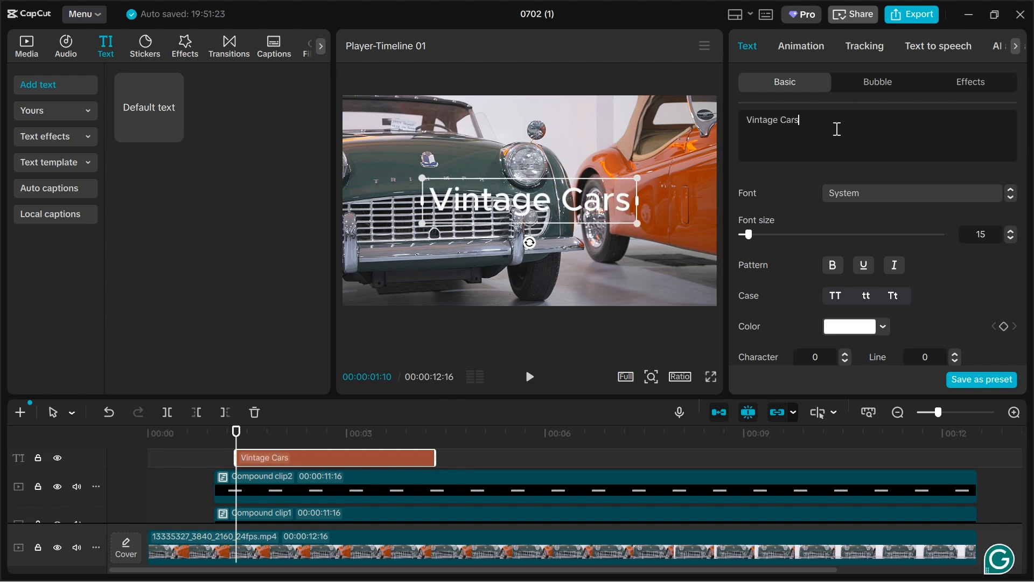
Style the "Vintage Cars" text with the Roboto-Blk font in italic and colour it black
click(886, 193)
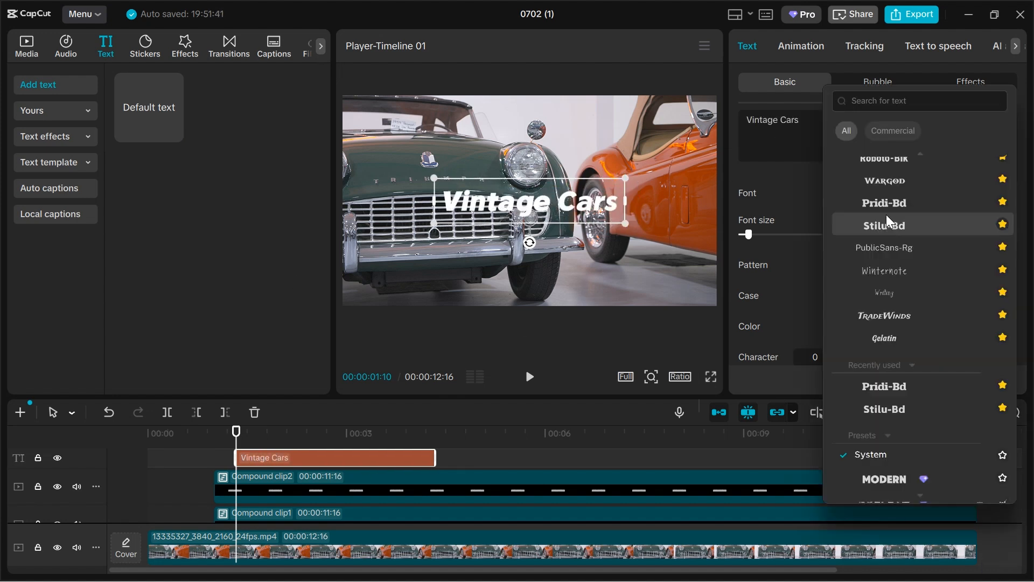
click(886, 214)
scroll(877, 257, down, 2)
click(881, 260)
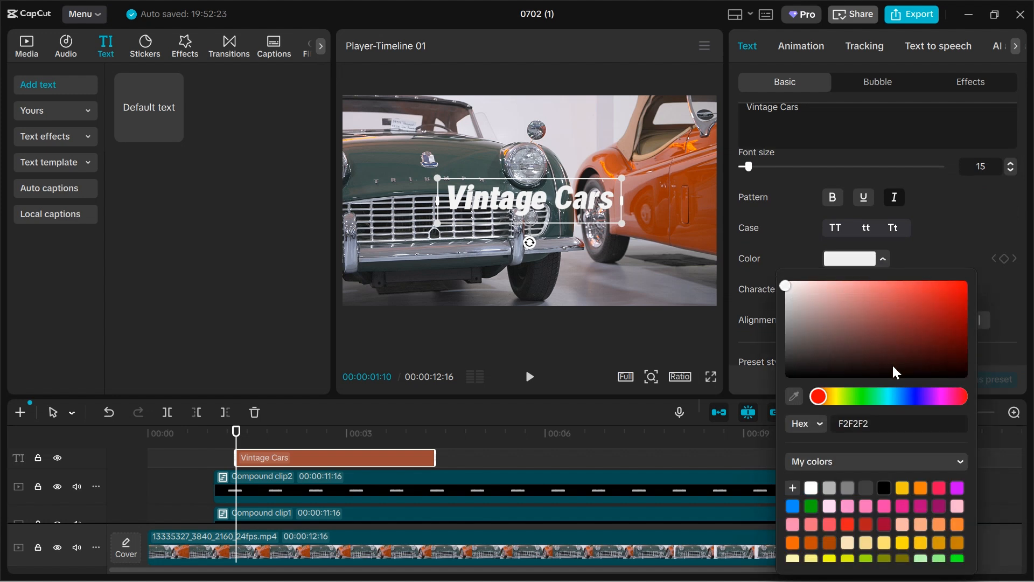
click(884, 488)
click(836, 210)
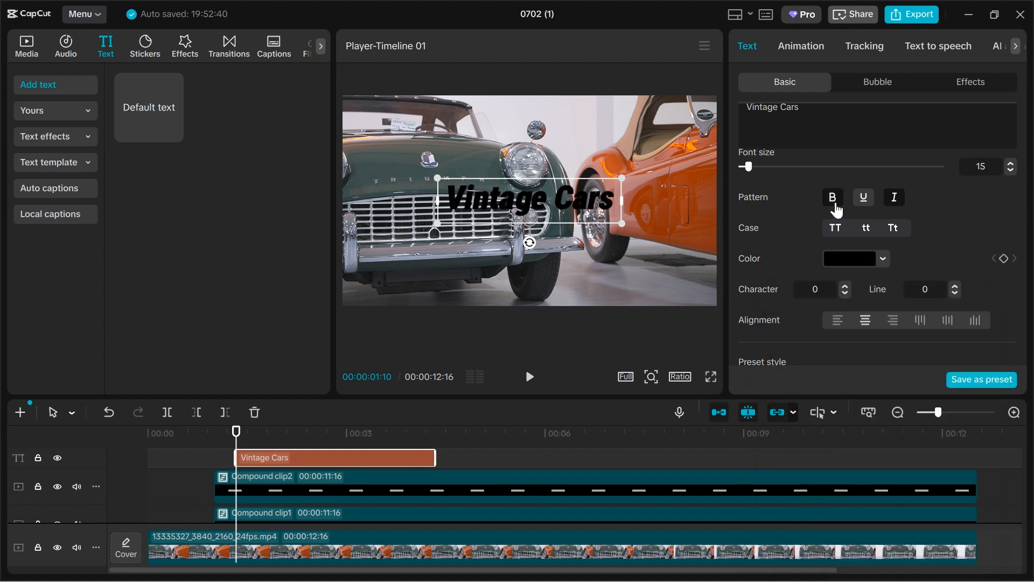
scroll(861, 153, up, 2)
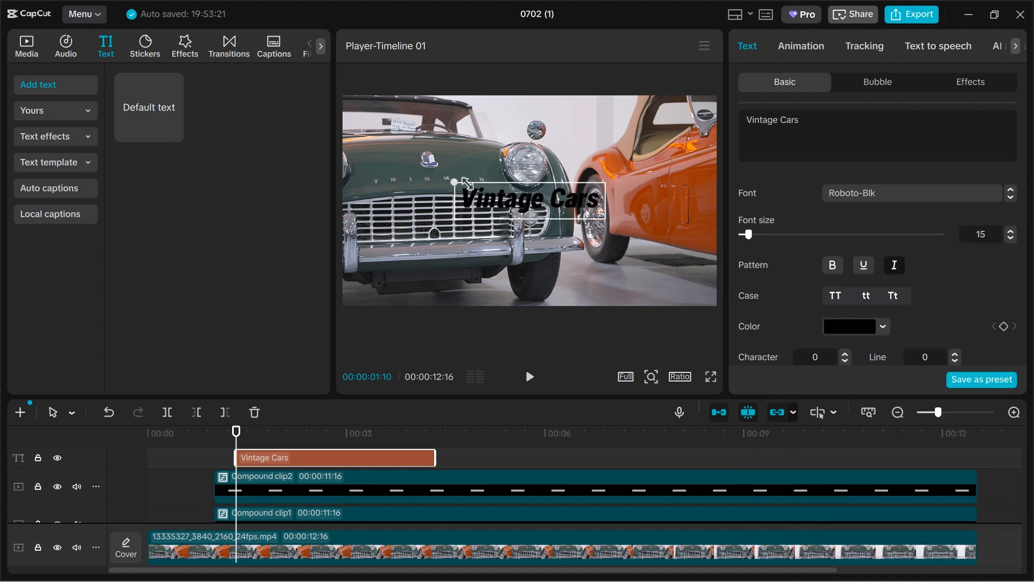
At 00:00:02:16, shrink the "Vintage Cars" text to fit within the grey bar and position it over the bar
drag(237, 437, 320, 445)
drag(456, 183, 462, 185)
drag(494, 200, 489, 209)
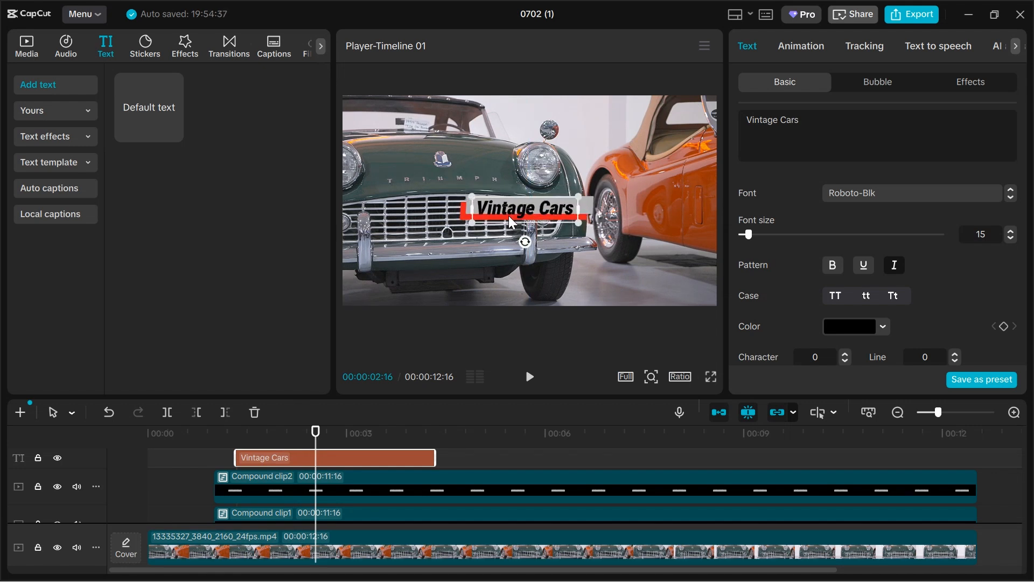
drag(511, 212, 509, 212)
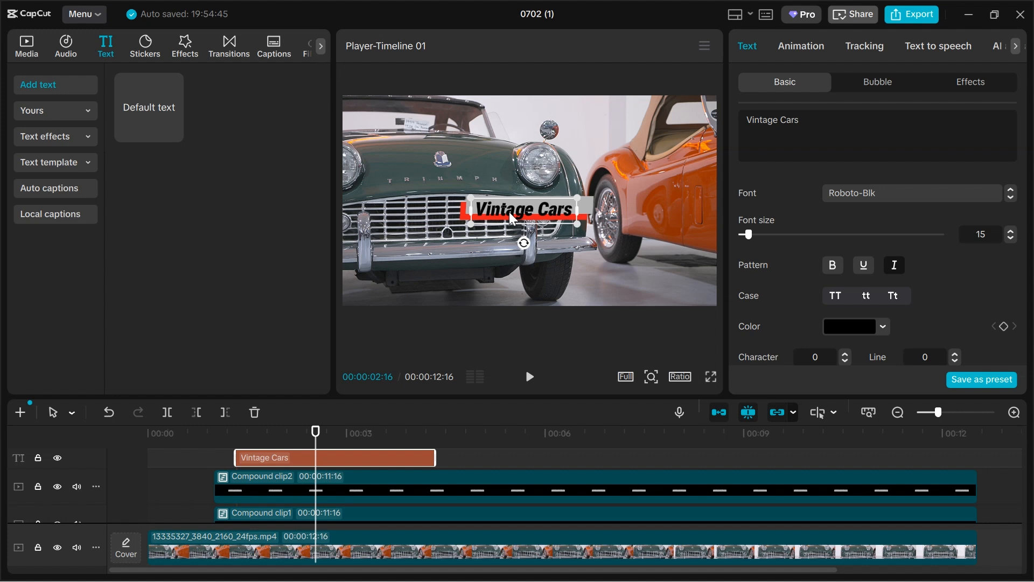
Find "blur right" among the text's In animations, apply the non-Pro blur right animation and set its duration to 1.0 s
click(806, 53)
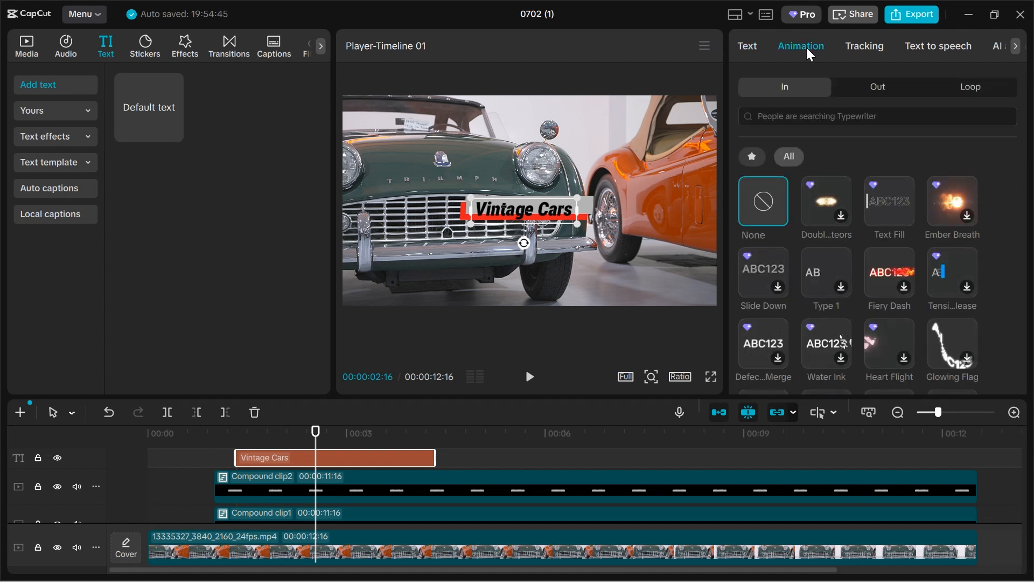
click(807, 116)
click(902, 156)
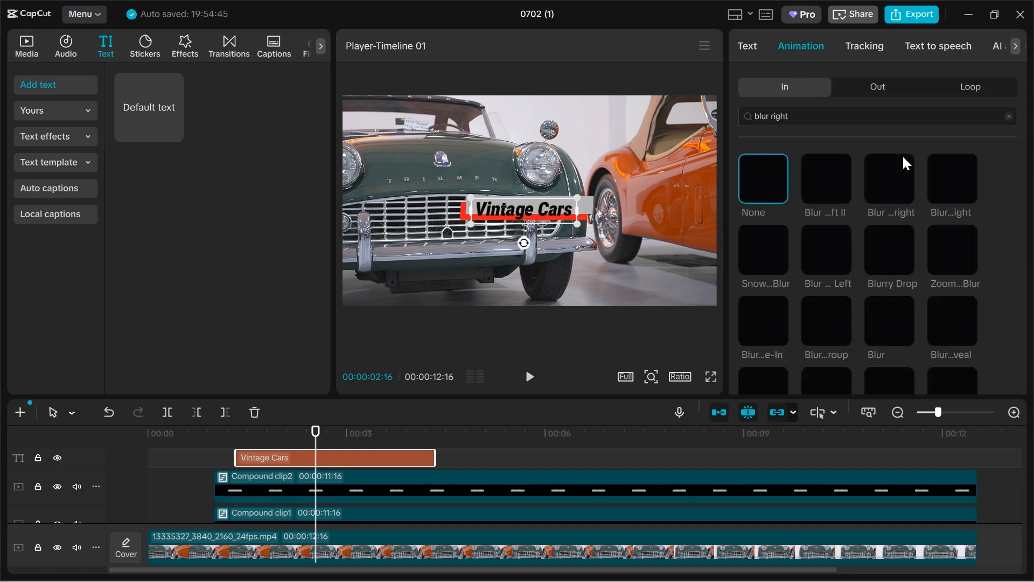
click(897, 192)
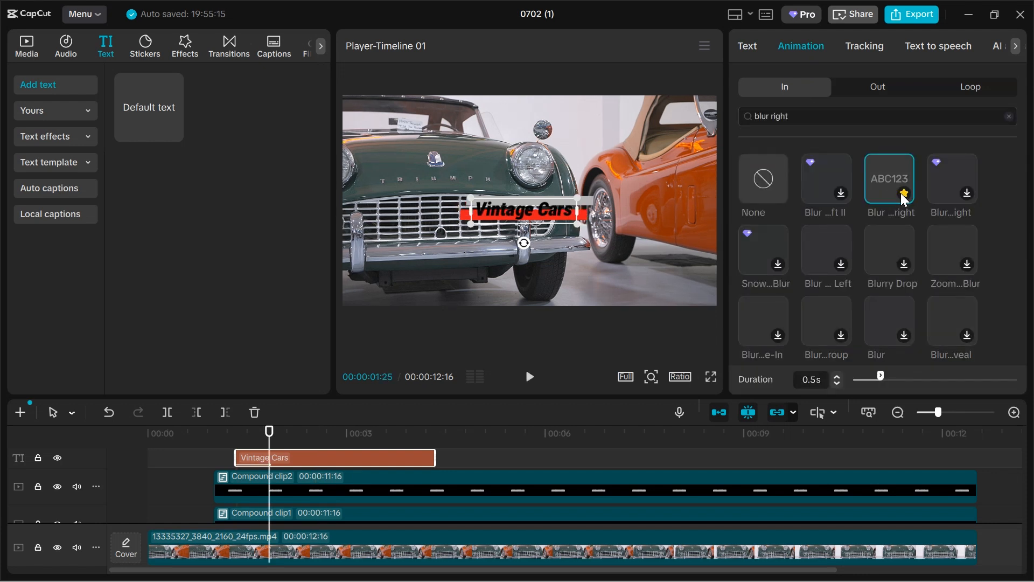
click(837, 376)
click(836, 376)
click(837, 376)
click(836, 376)
click(837, 376)
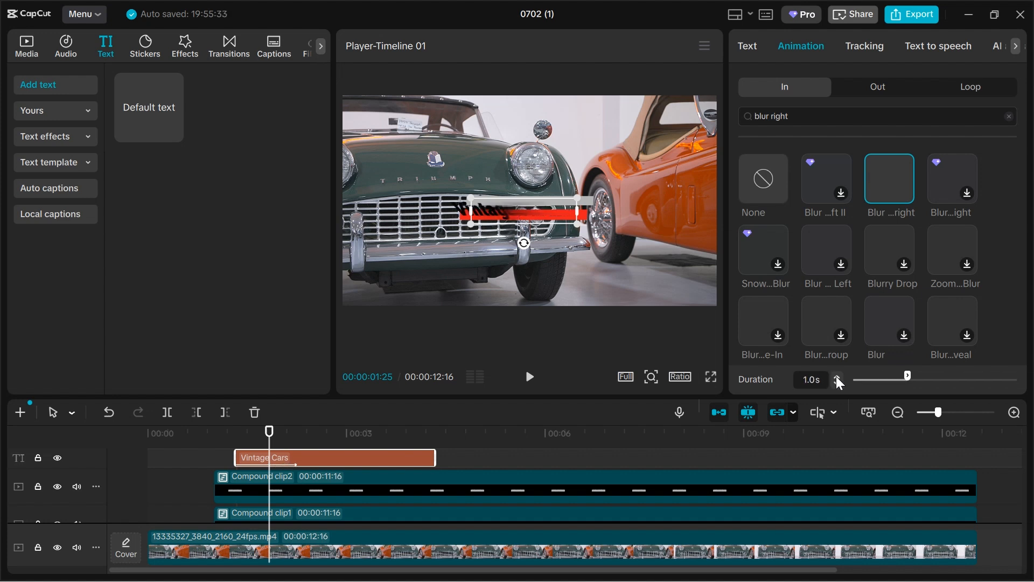
Find "blur left" among the text's Out animations and apply the first blur left animation
click(881, 90)
click(860, 114)
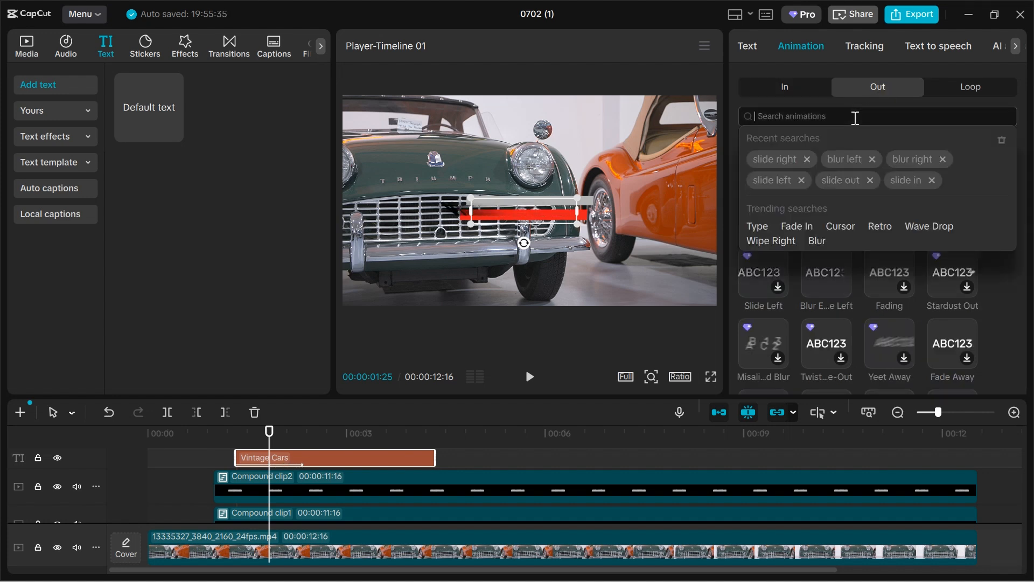
click(842, 159)
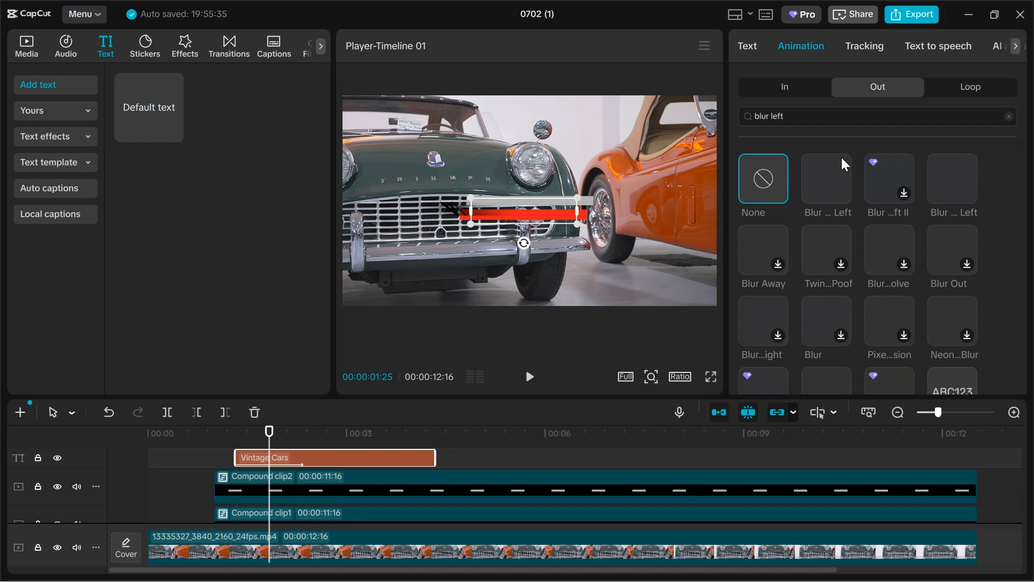
click(822, 181)
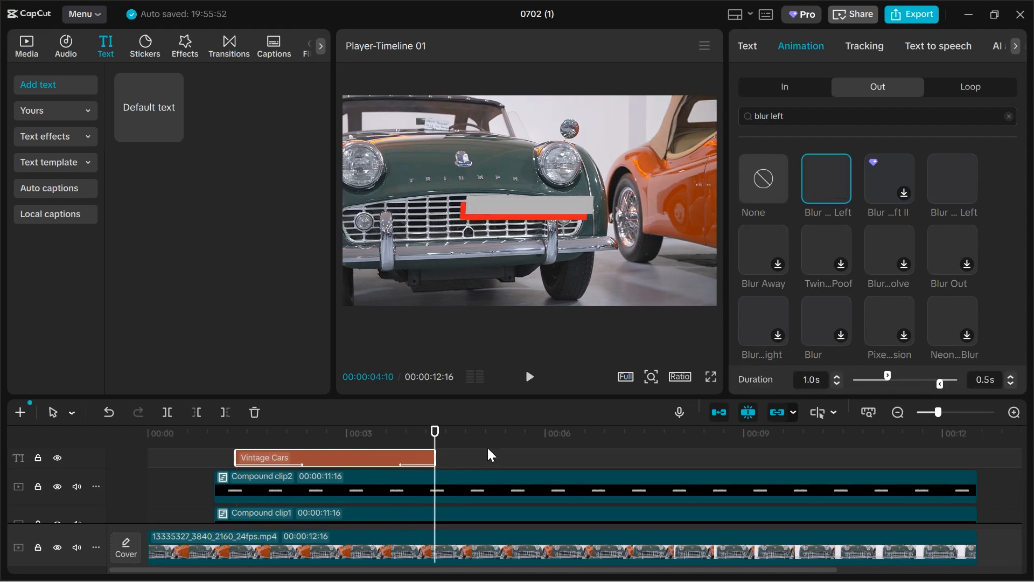
Extend the end of the "Vintage Cars" clip to 00:00:09:00, in line with the bars' last keyframe
drag(437, 459, 746, 459)
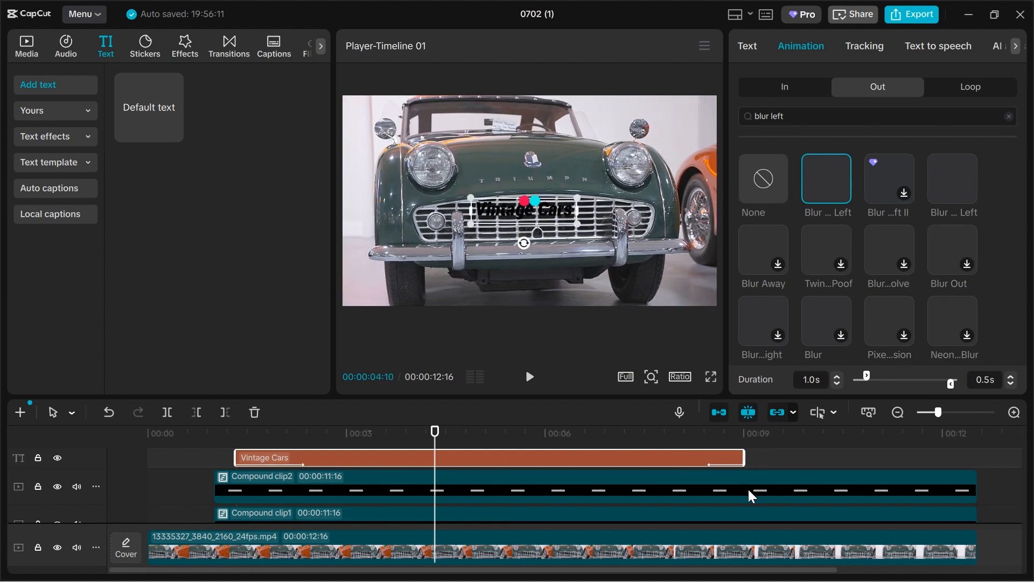
click(736, 461)
click(744, 431)
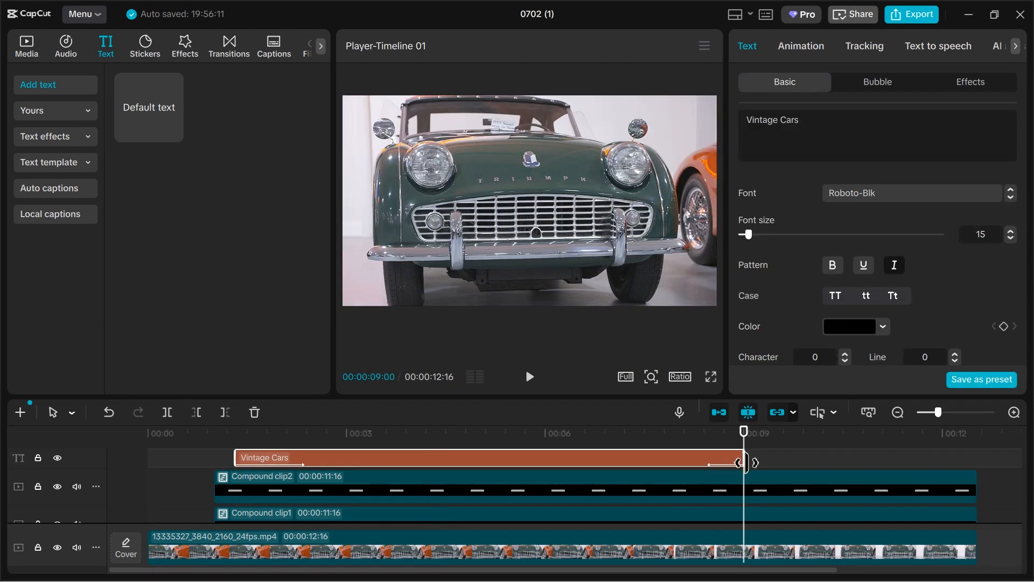
click(744, 490)
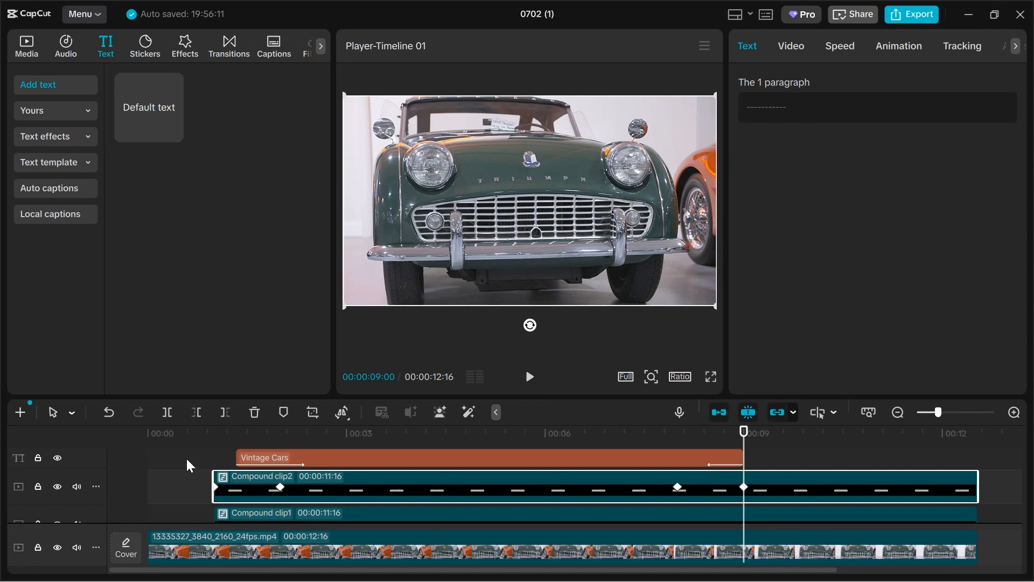
Combine the text and both bar clips into one compound clip and move the title to the video frame's lower-left corner
drag(186, 459, 273, 510)
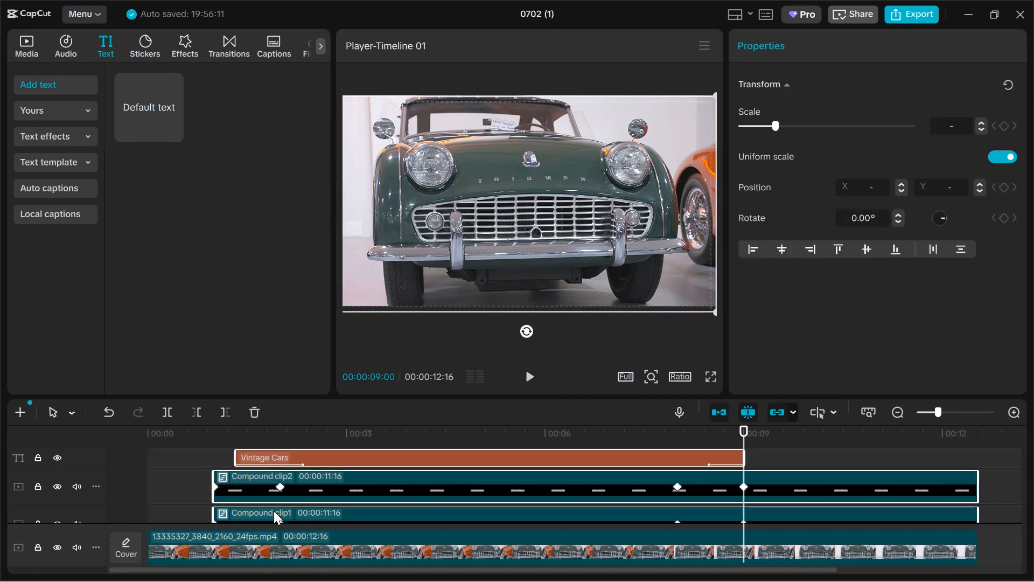
right_click(358, 497)
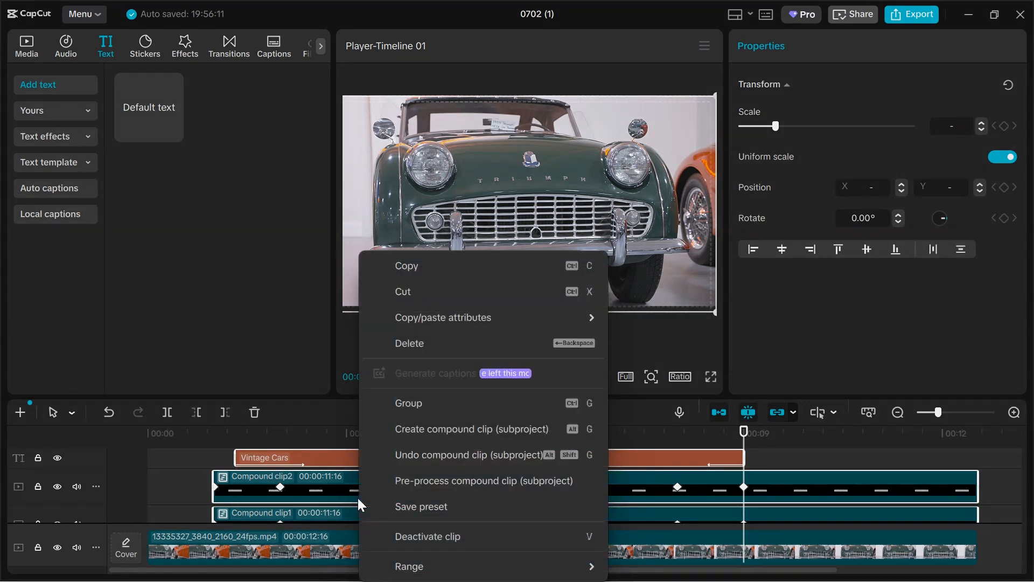
click(436, 429)
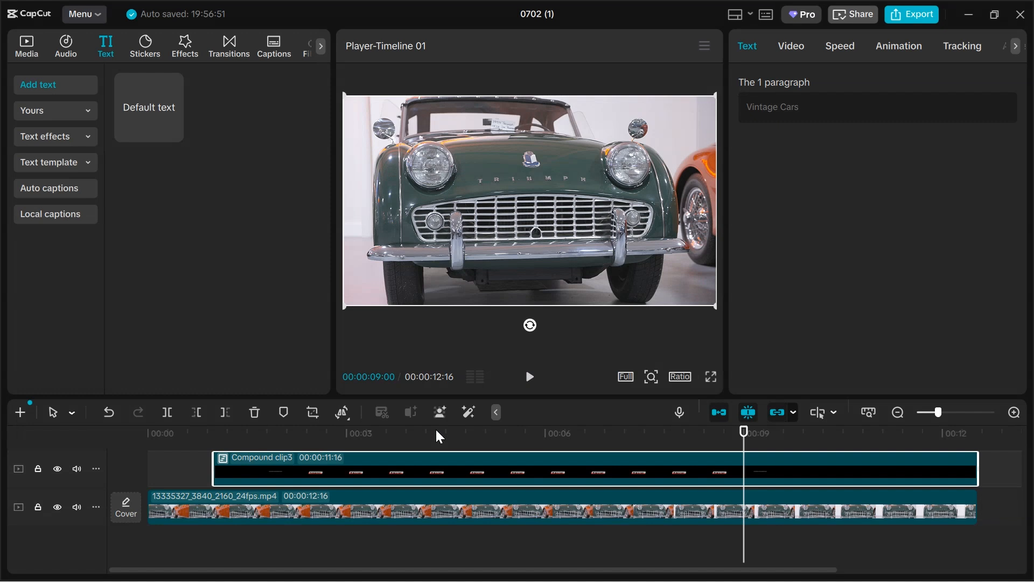
click(470, 440)
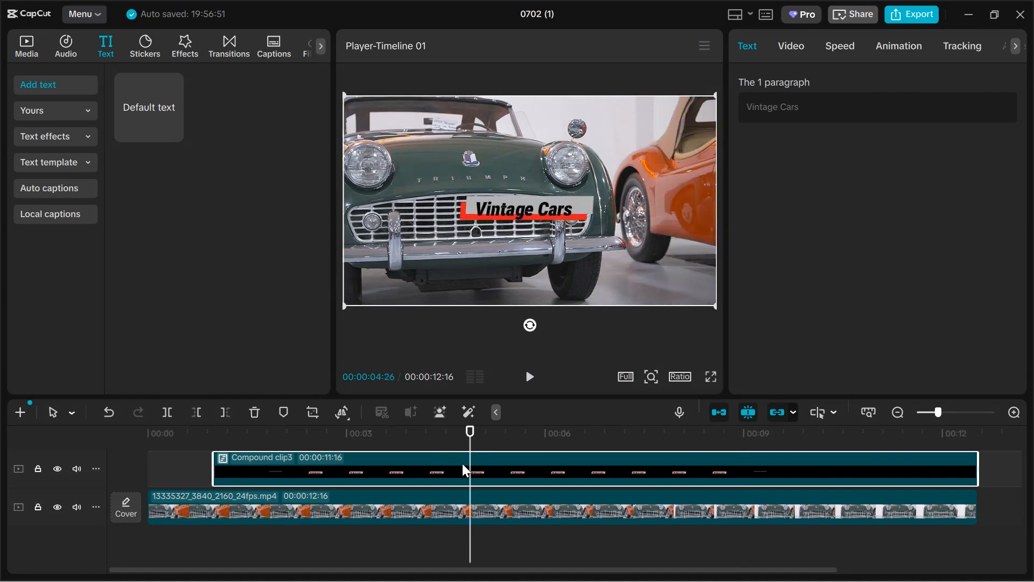
drag(542, 195, 442, 265)
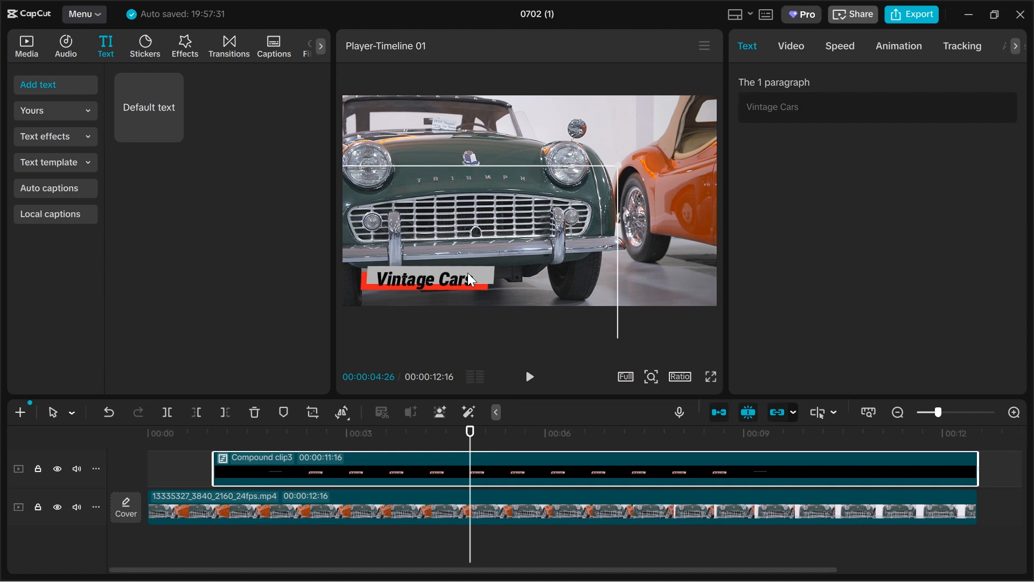
Play the finished "Vintage Cars" title from the start, including in full screen
click(127, 454)
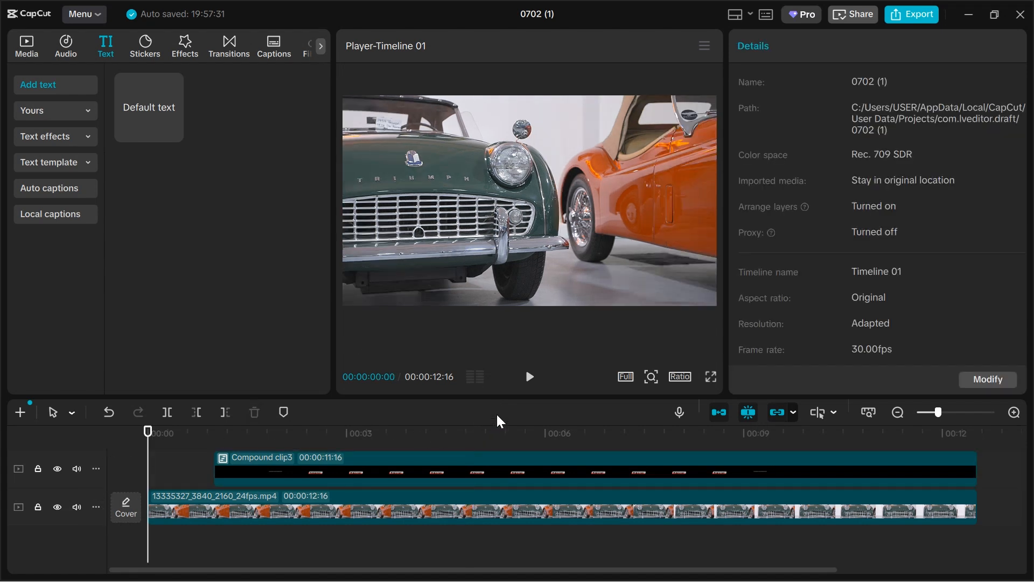
click(529, 386)
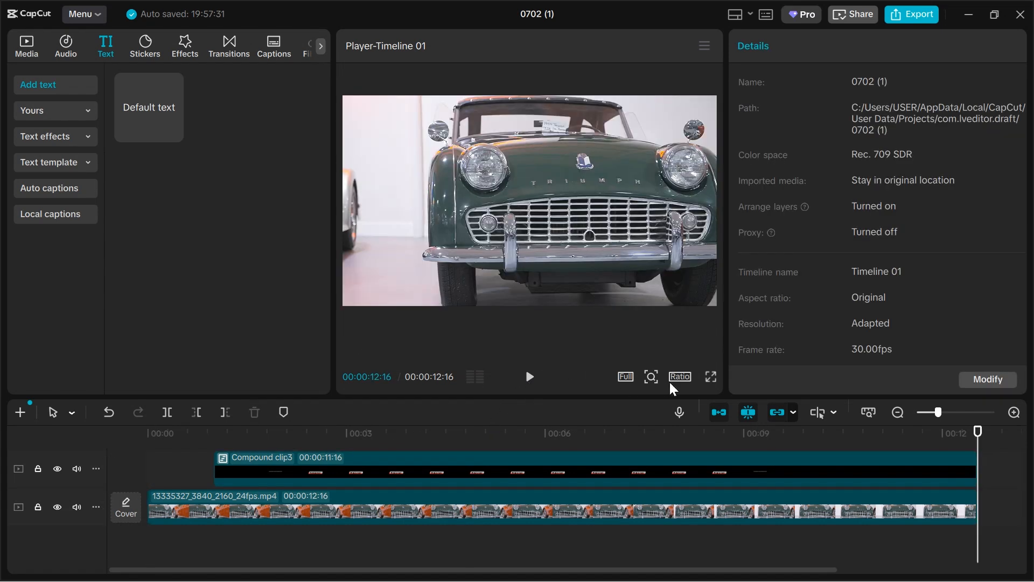
click(710, 377)
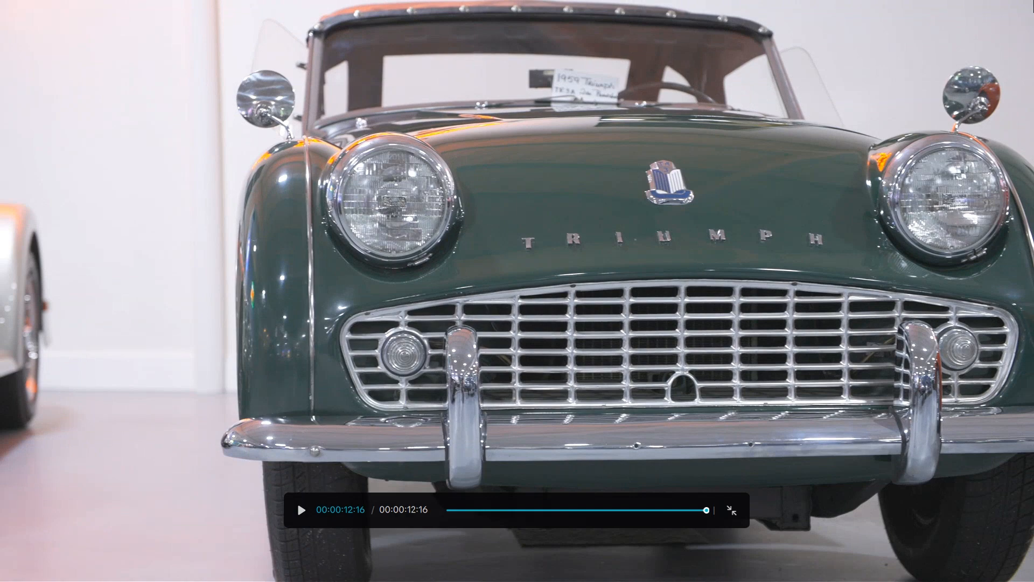
key(space)
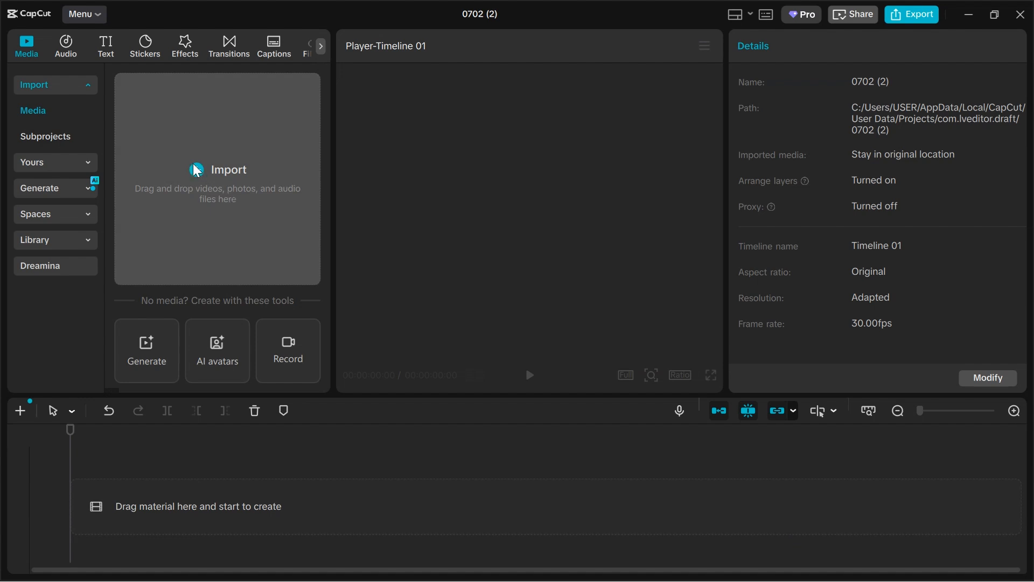
Import 7818021-hd_1920_1080_24fps.mp4 from Downloads into the empty project and add it to the timeline
click(193, 164)
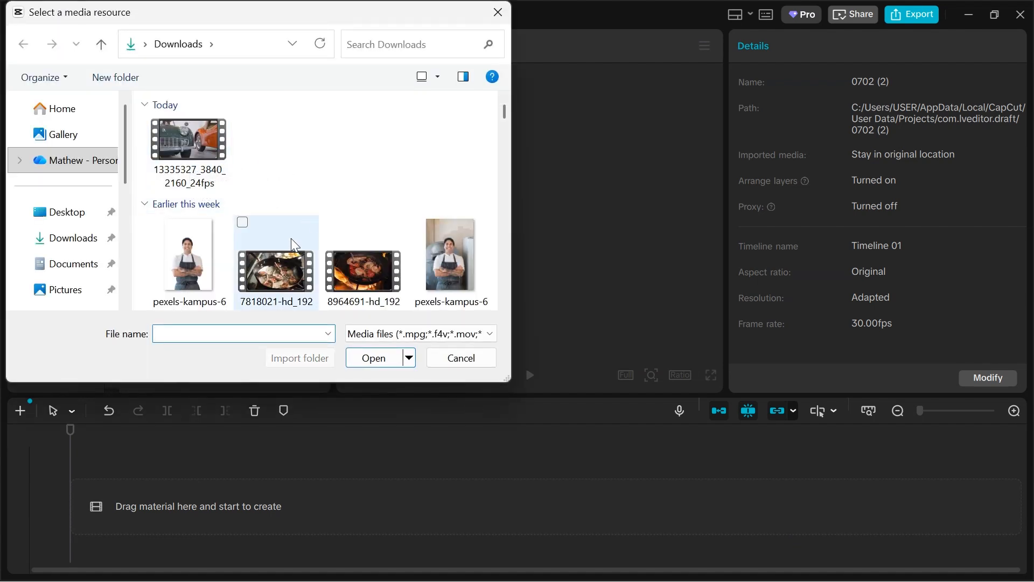
click(273, 260)
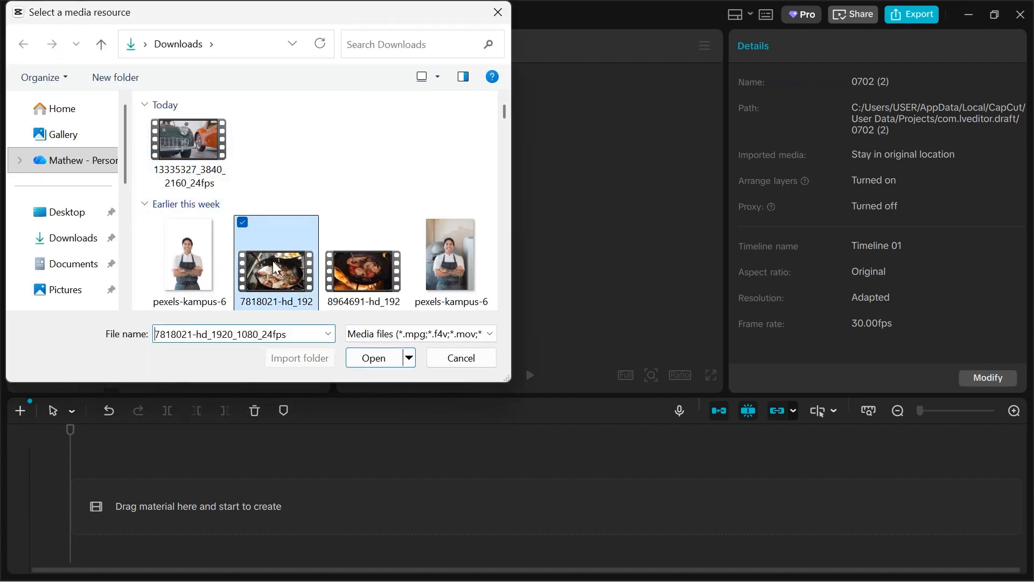
click(377, 360)
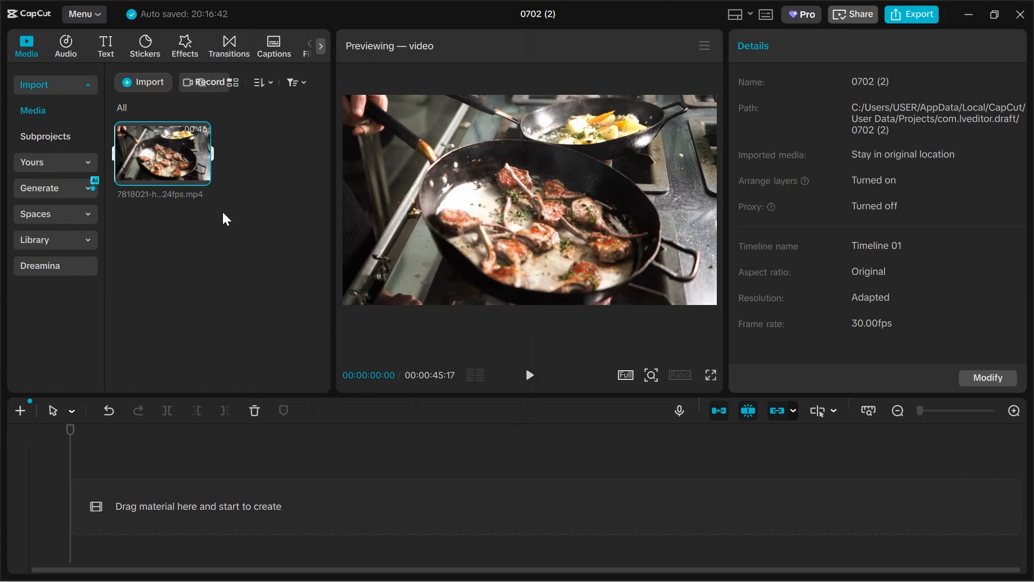
click(199, 175)
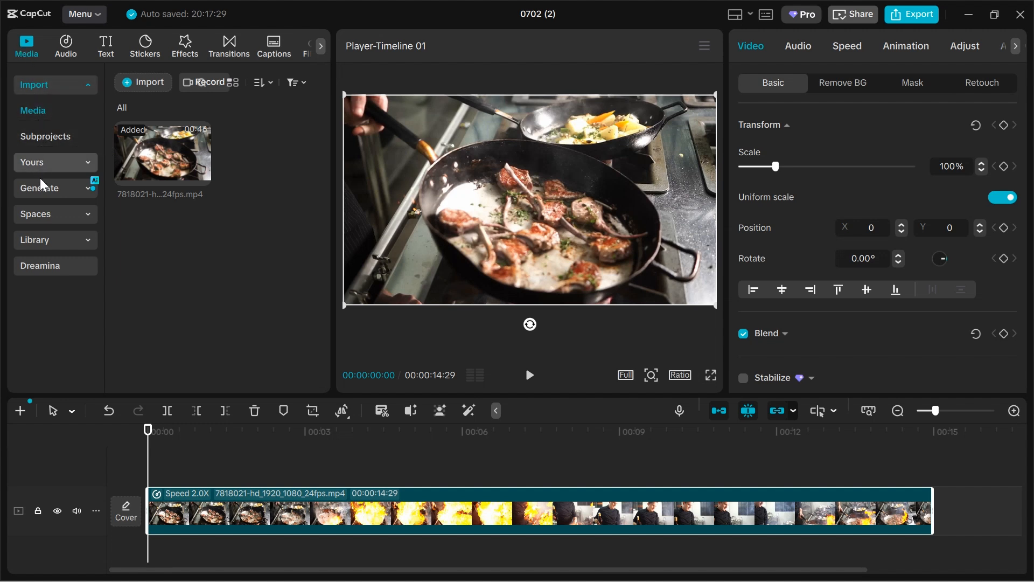
Add the plain white clip from the stock library's Trending section and place it on a track above the cooking video
click(44, 238)
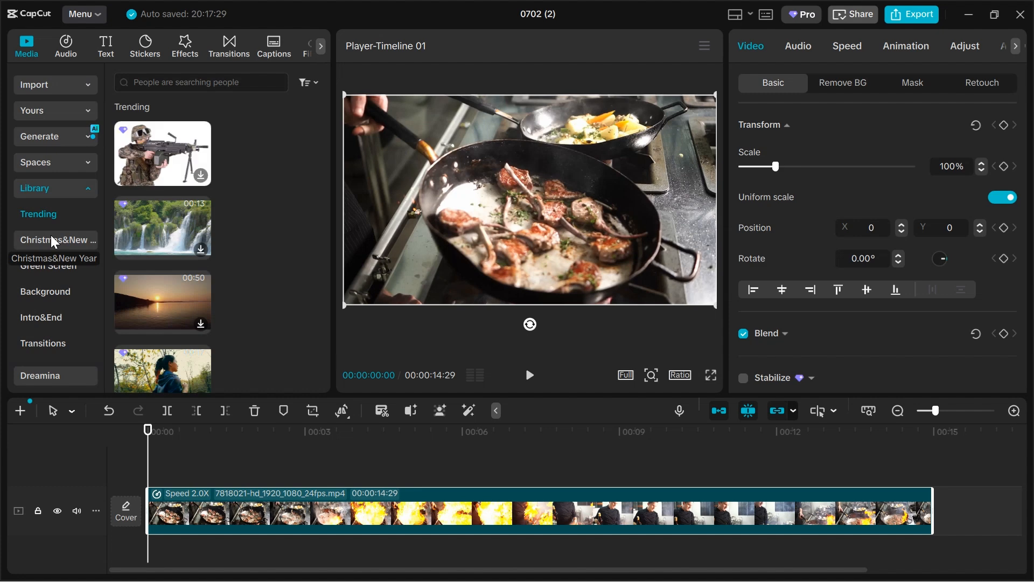
scroll(247, 173, down, 10)
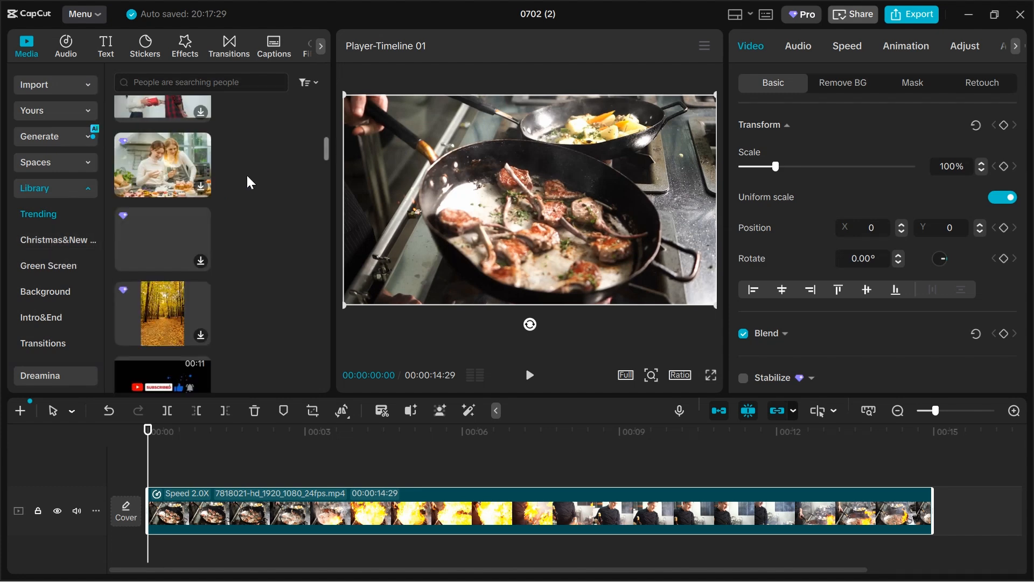
scroll(248, 176, down, 10)
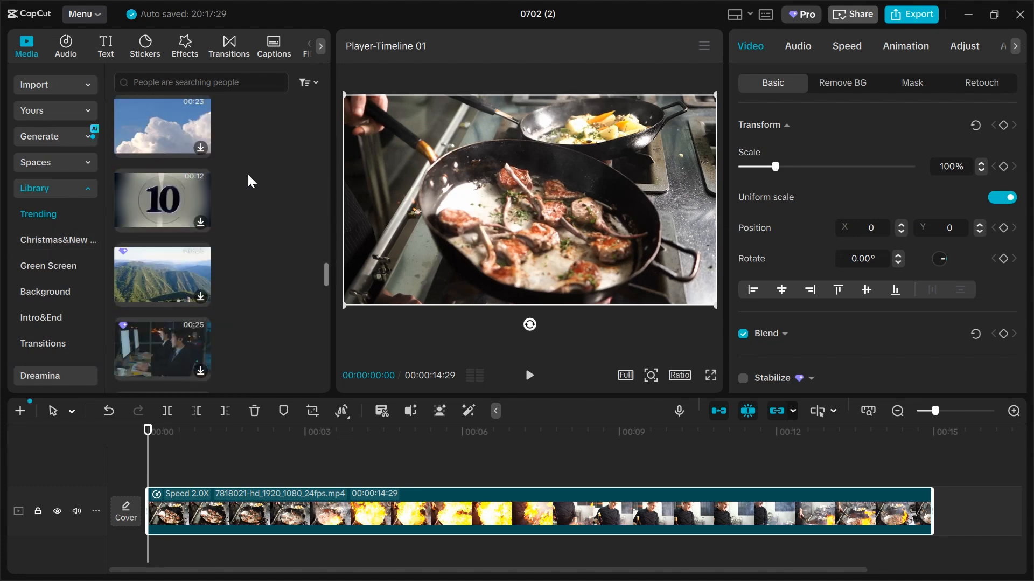
scroll(247, 178, down, 10)
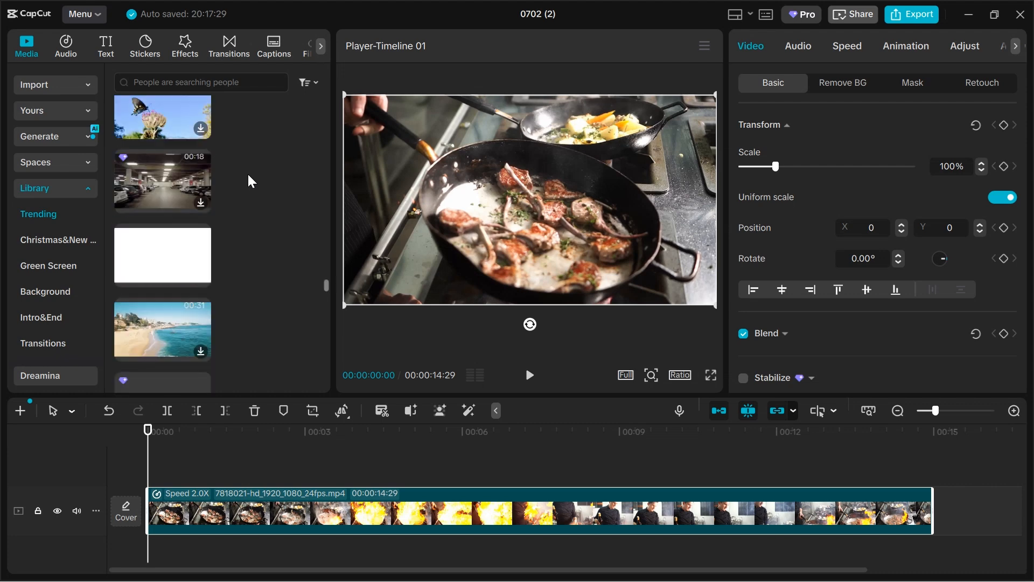
click(201, 204)
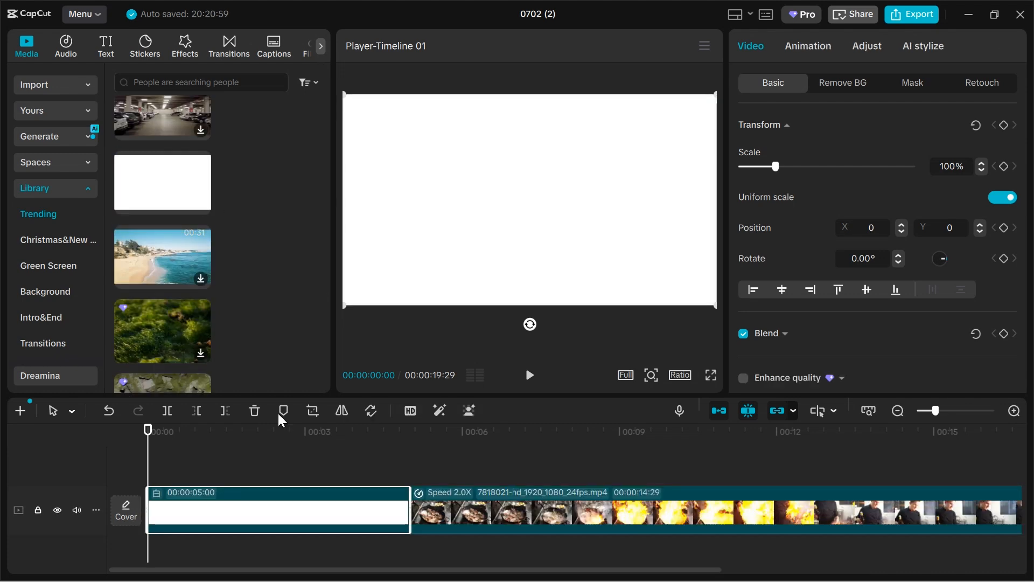
mouse_move(257, 491)
mouse_down()
mouse_move(273, 471)
mouse_move(254, 477)
mouse_up()
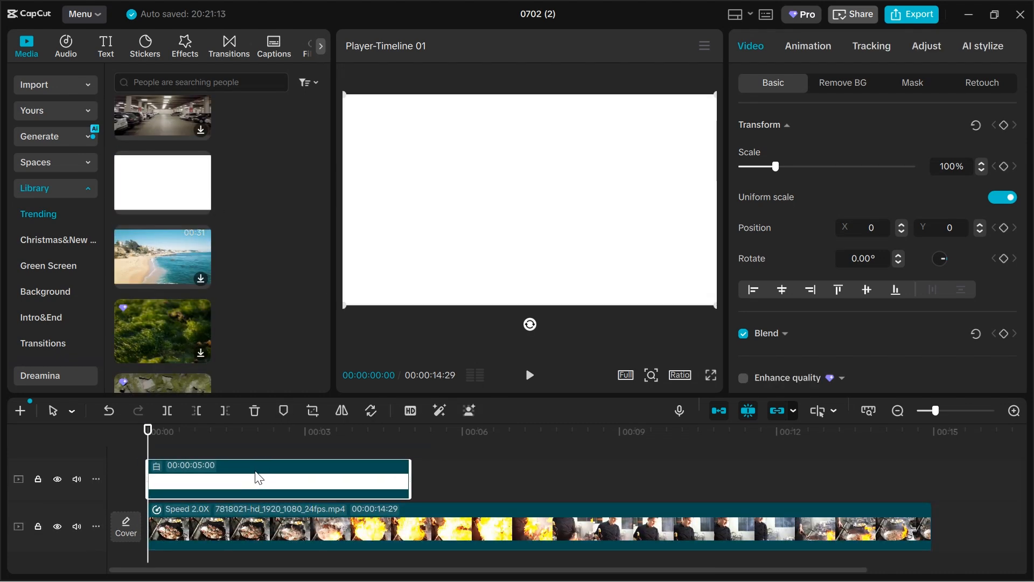
Move the white clip so that it starts at 00:00:01:00, with the playhead at the same time
click(179, 425)
drag(179, 425, 183, 438)
drag(227, 479, 280, 477)
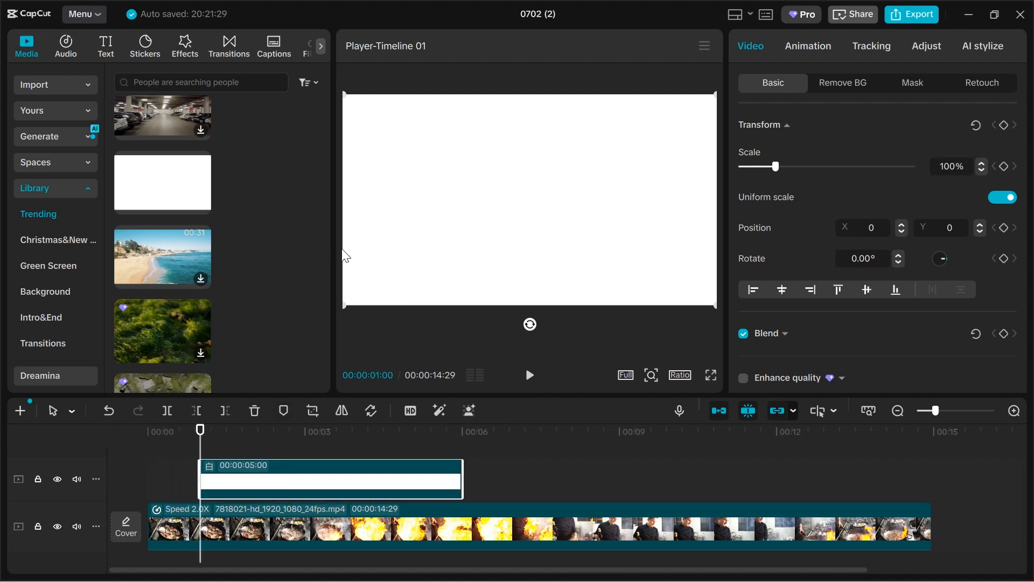
Scale the white clip down to 68% and add a rectangle mask shaped into a wide bar of size 215 by 60
drag(347, 96, 404, 129)
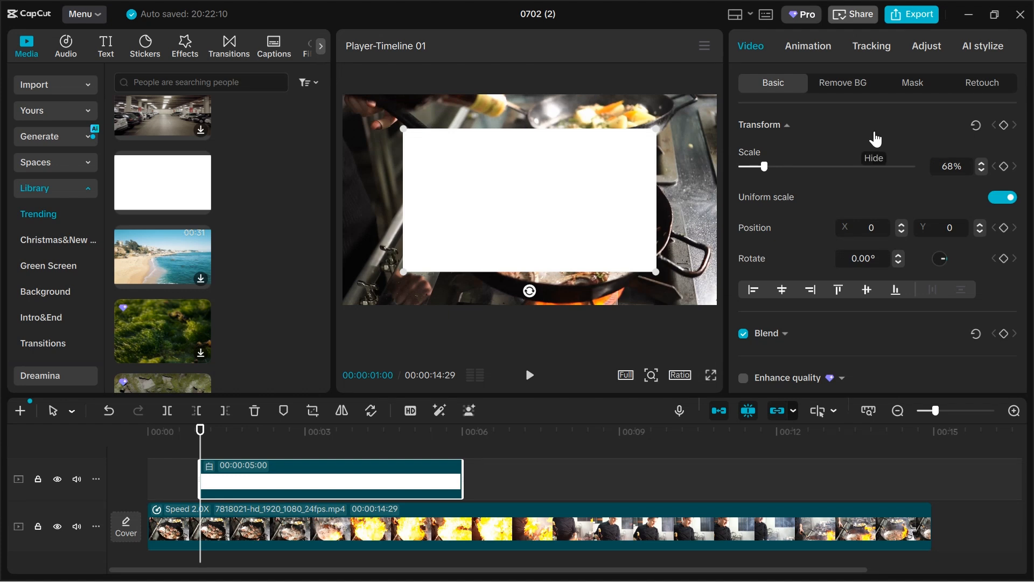
click(912, 85)
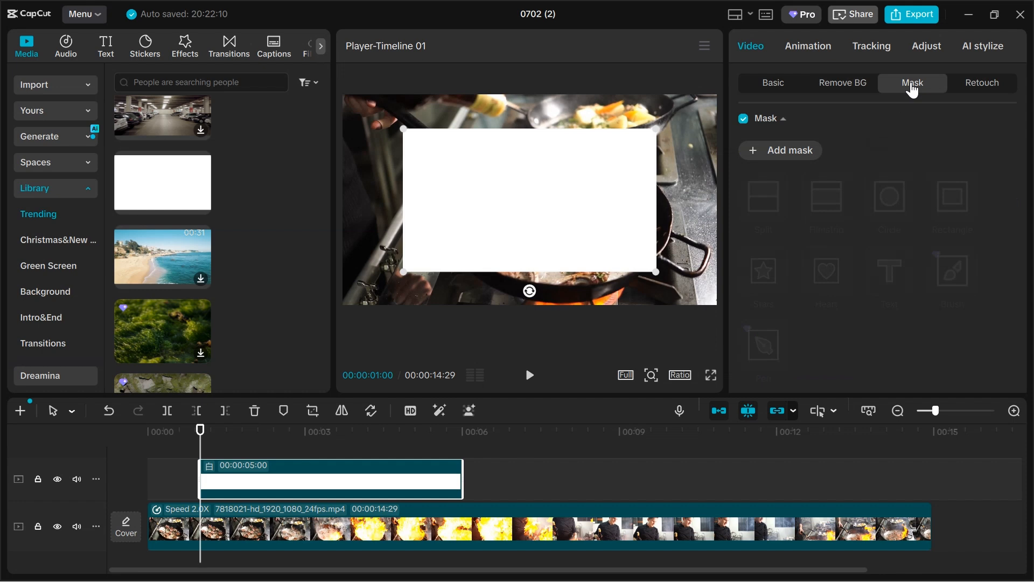
click(790, 153)
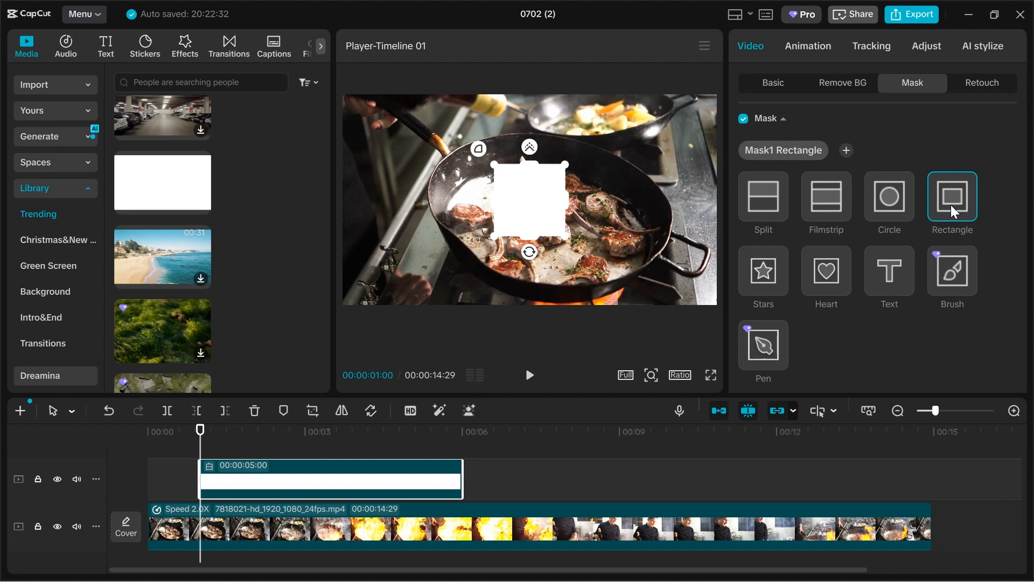
drag(495, 207, 405, 201)
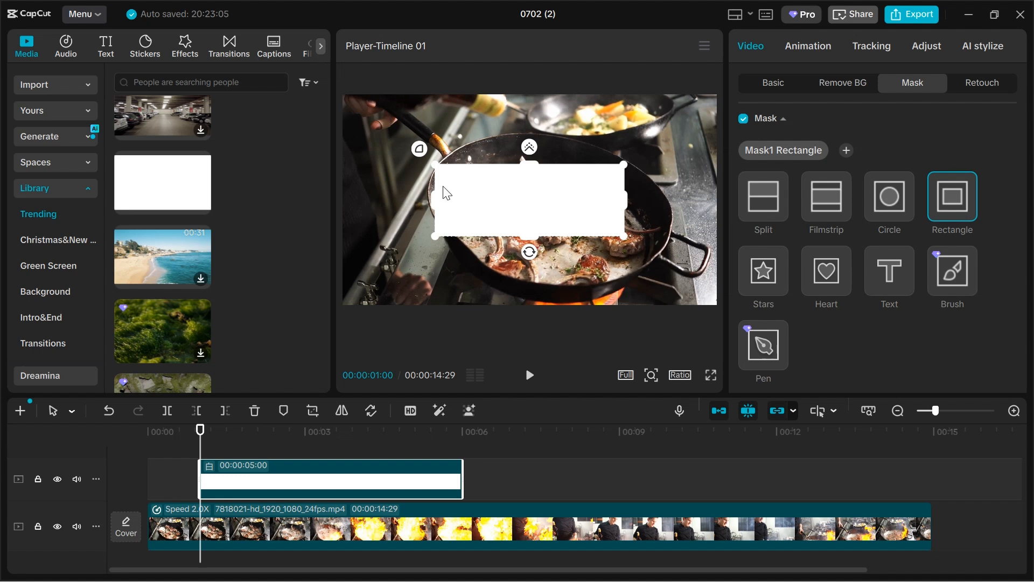
drag(525, 236, 526, 221)
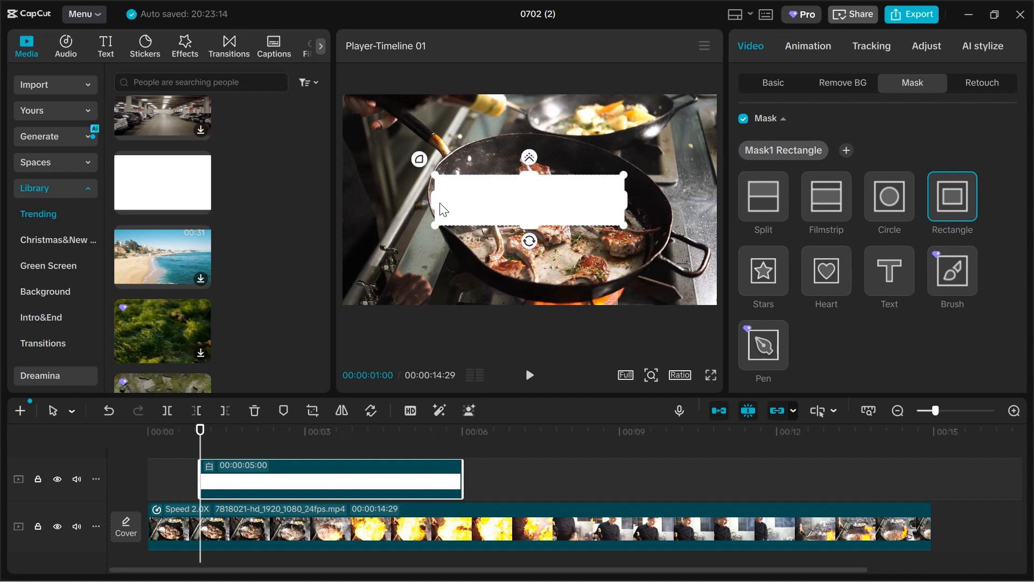
drag(439, 208, 441, 207)
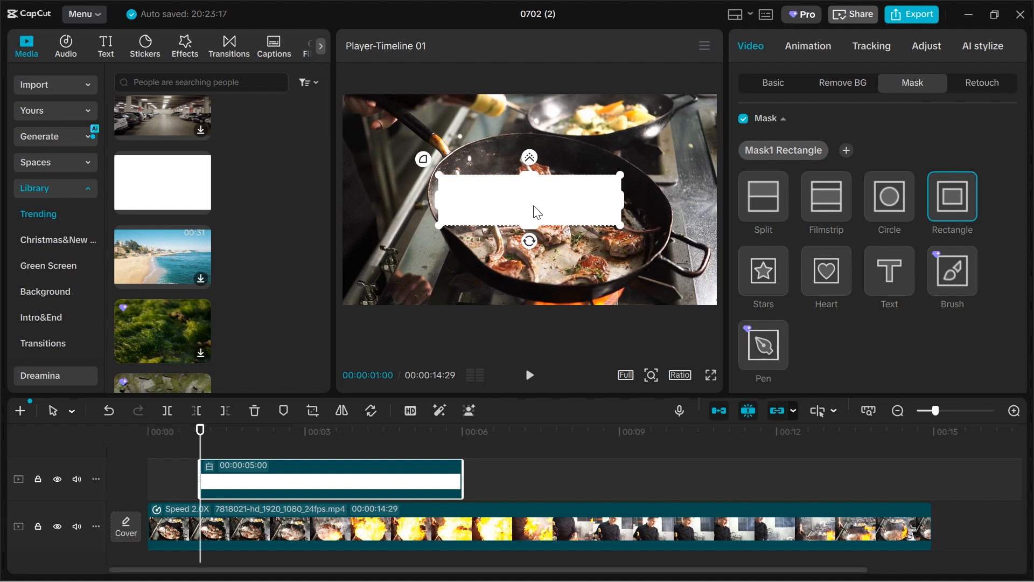
Set the rectangle mask's round corners to 35
scroll(864, 212, down, 5)
scroll(864, 217, down, 1)
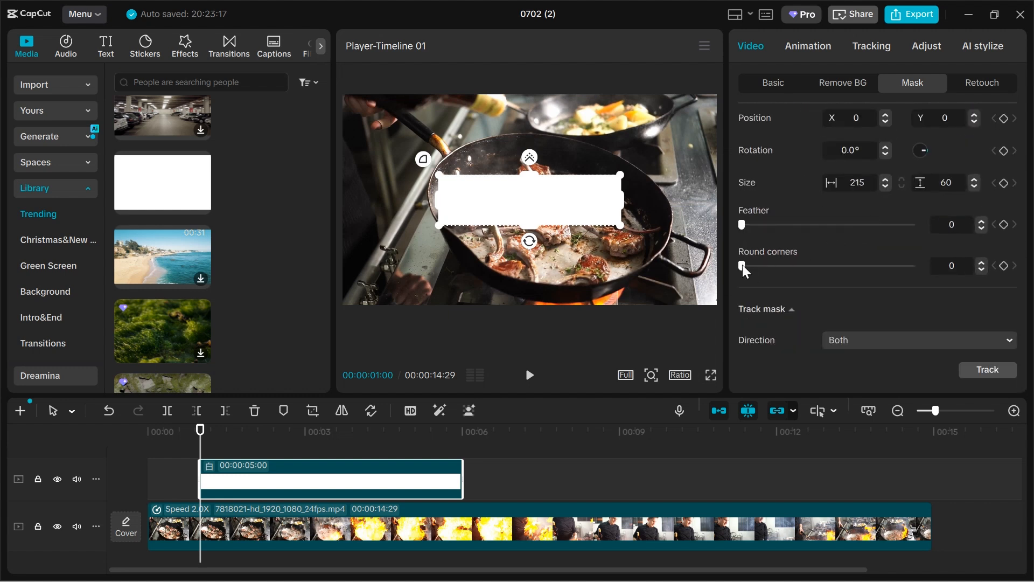
drag(742, 265, 793, 265)
click(980, 262)
click(980, 262)
click(980, 262)
click(981, 262)
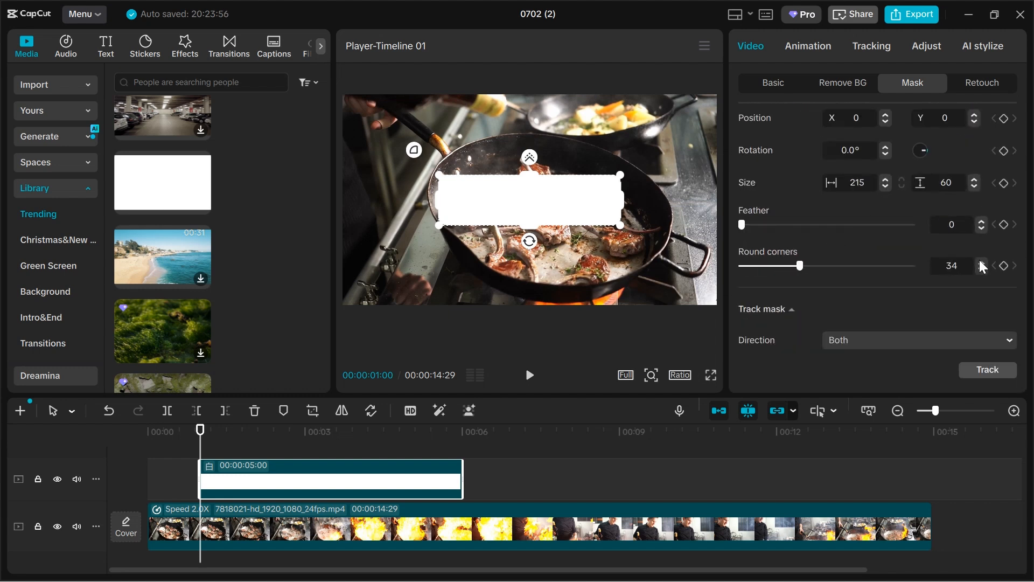
click(981, 263)
mouse_move(650, 375)
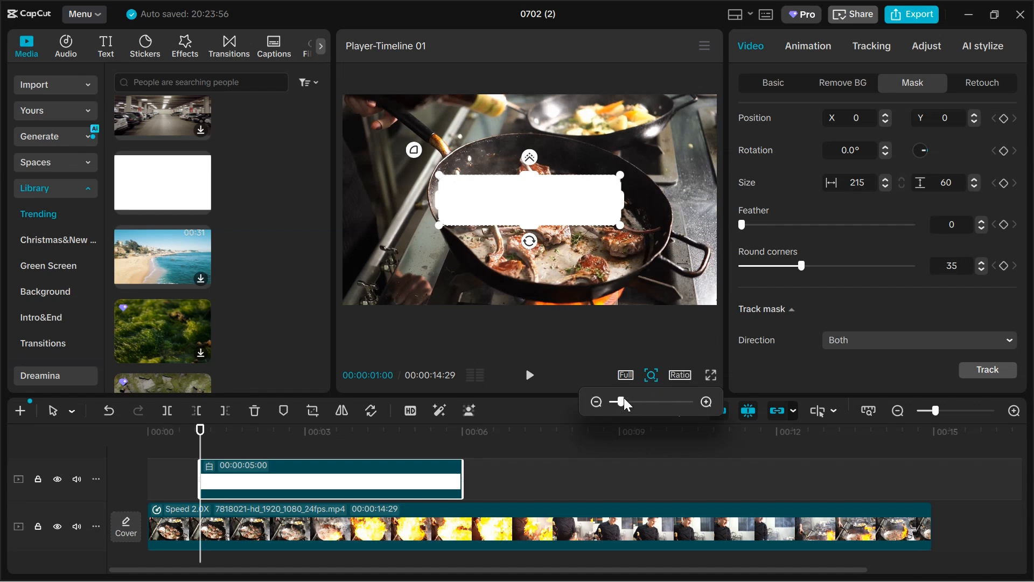
mouse_move(625, 399)
mouse_down()
mouse_move(651, 407)
mouse_move(625, 406)
mouse_up()
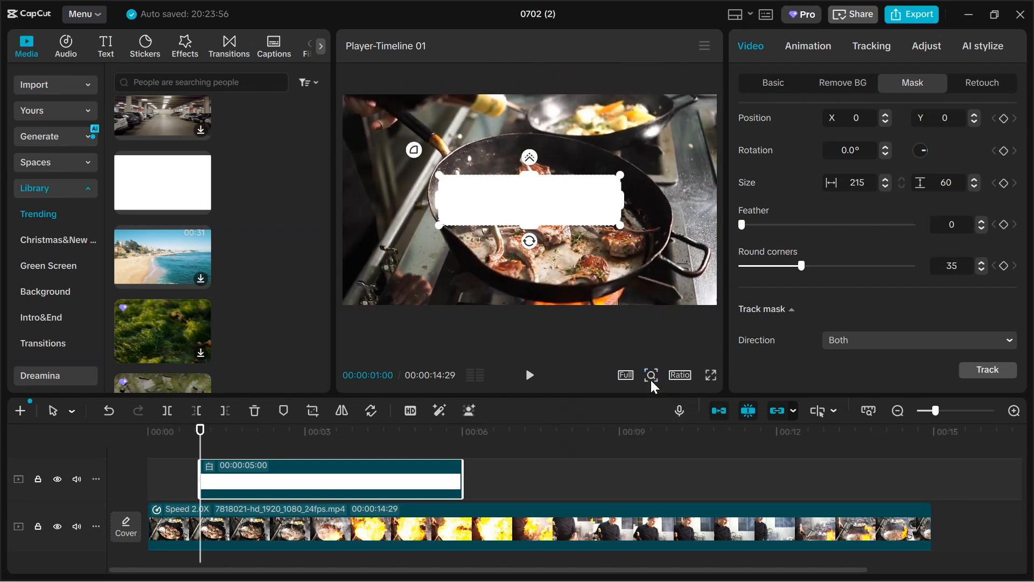
Adjust the white bar's effects to clarity 7, particles 14 and vignette 6
click(925, 48)
scroll(900, 141, down, 6)
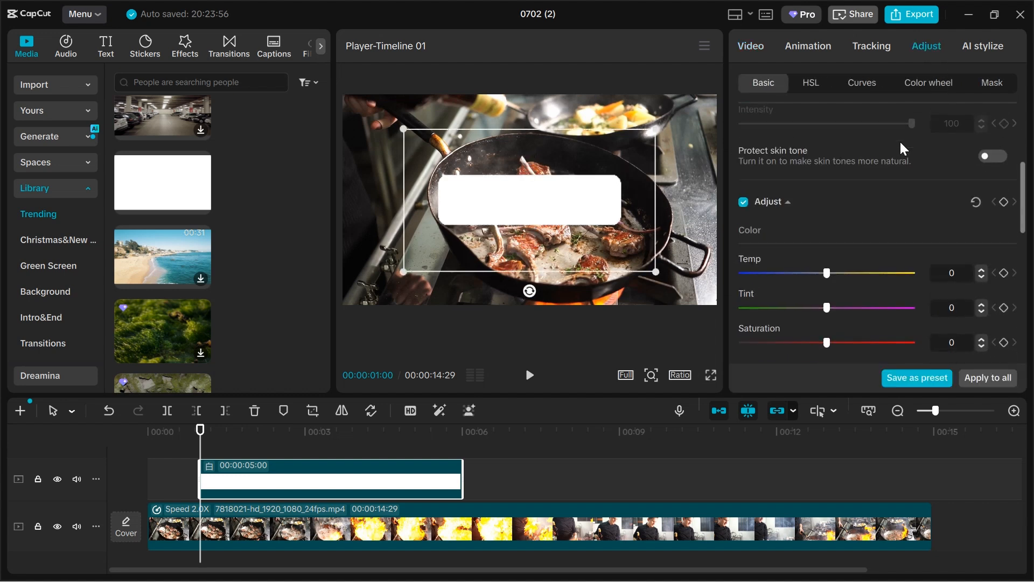
scroll(900, 141, down, 5)
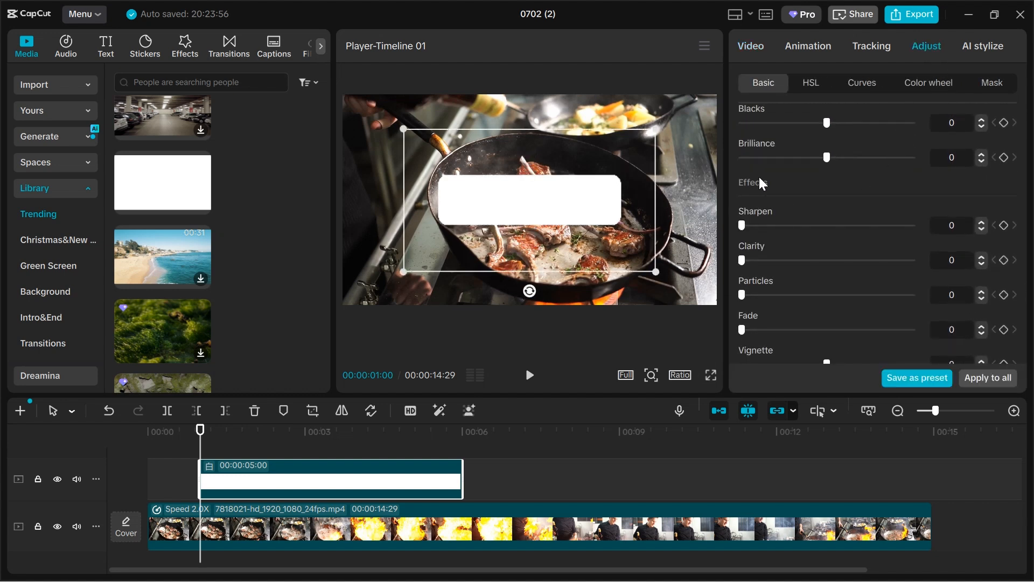
scroll(781, 190, down, 1)
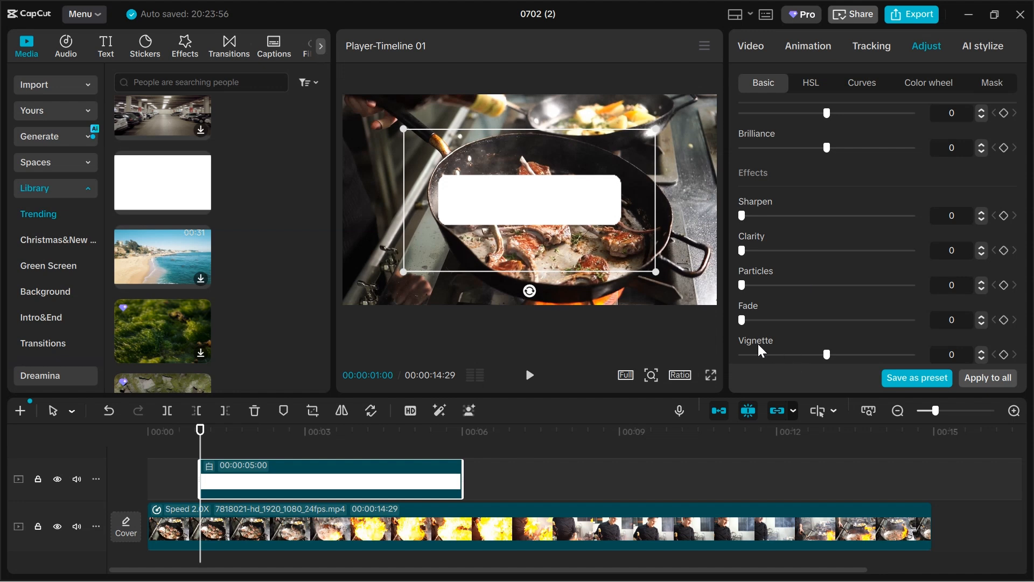
click(981, 350)
click(981, 248)
click(981, 280)
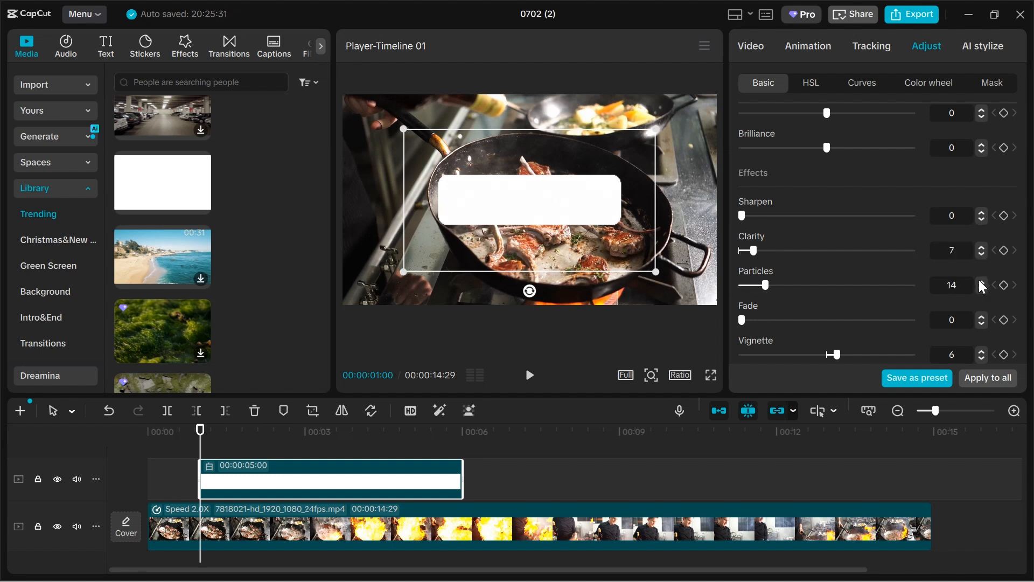
click(651, 375)
mouse_move(623, 402)
mouse_down()
mouse_move(641, 402)
mouse_move(620, 402)
mouse_up()
click(652, 375)
Lower the white bar's blend opacity to about 92%
click(754, 45)
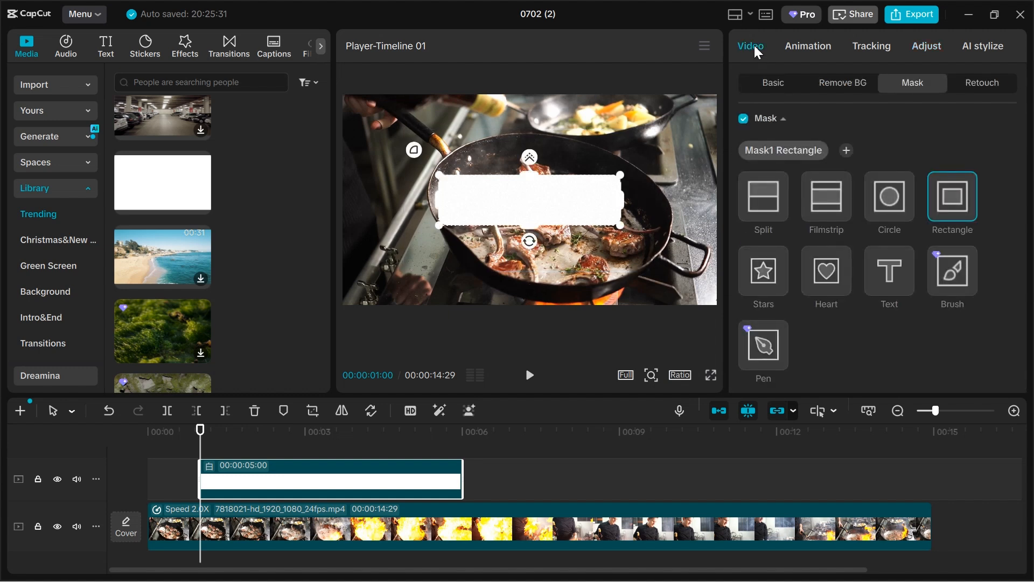
click(771, 87)
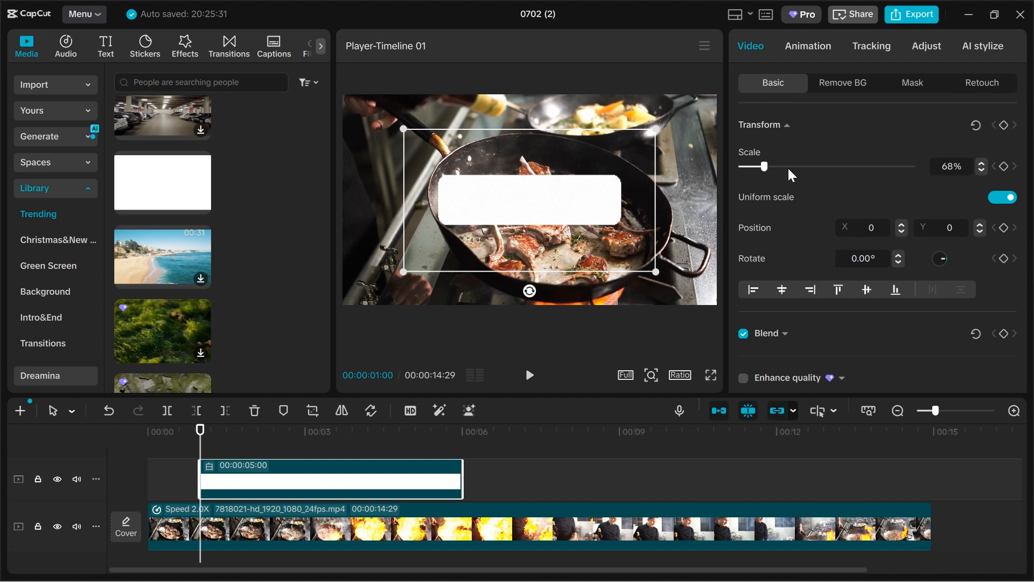
click(776, 335)
scroll(813, 321, down, 2)
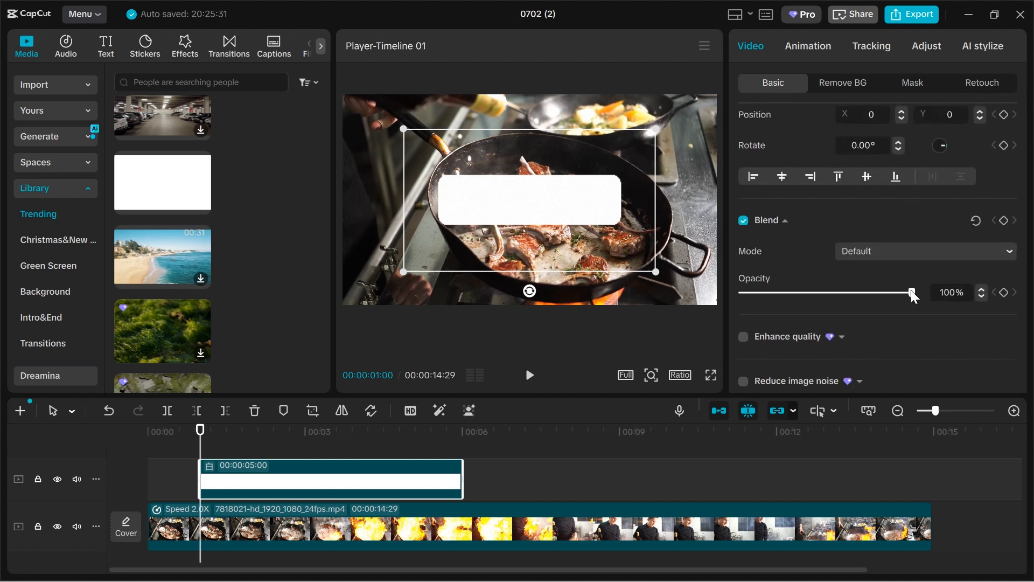
drag(911, 291, 898, 297)
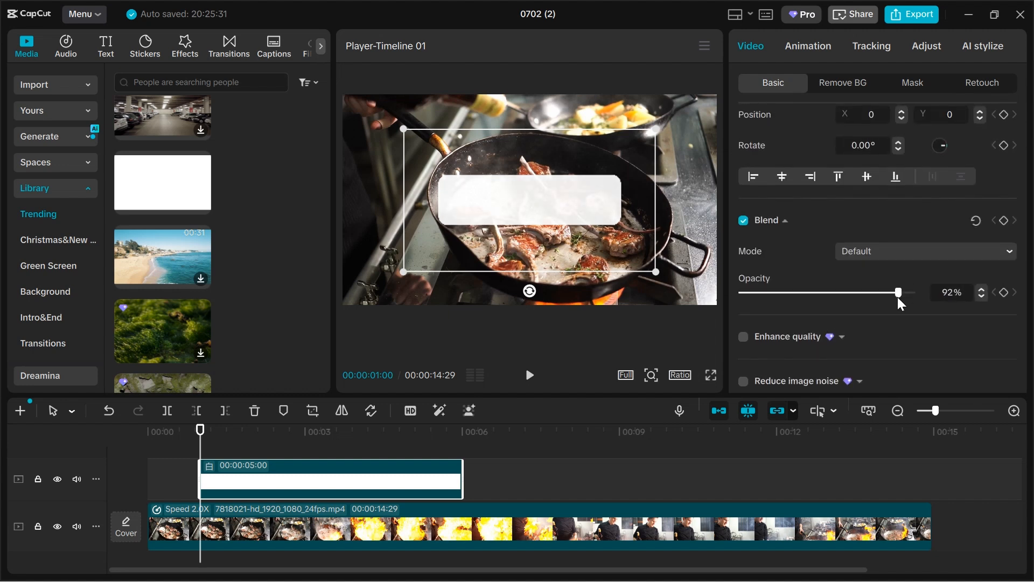
click(981, 289)
click(981, 289)
click(981, 296)
click(981, 295)
Add a second white clip above the bar at 00:00:01:00, scale it to 43% and shift it left to X -862
mouse_move(178, 200)
click(201, 205)
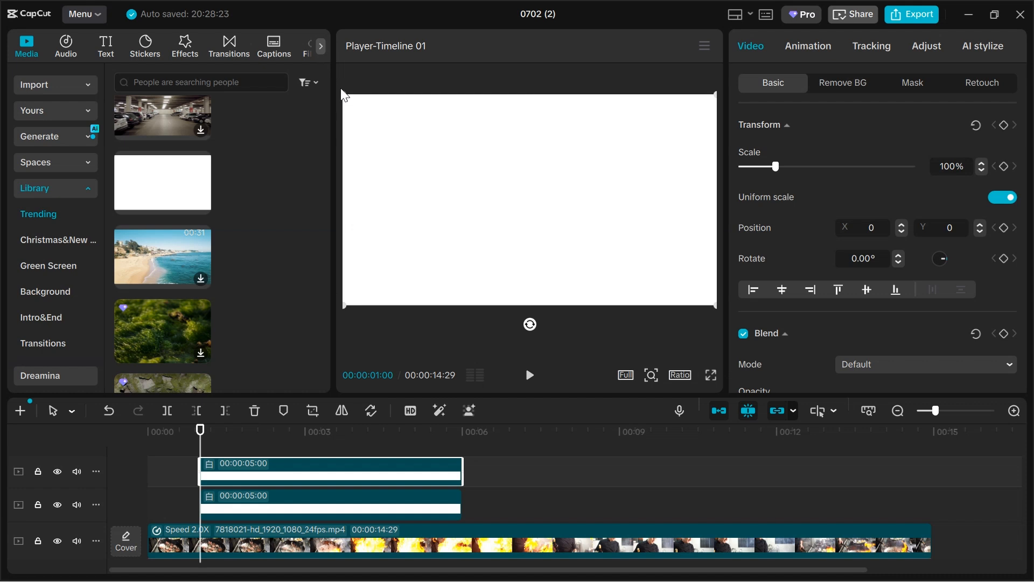
drag(348, 91, 402, 125)
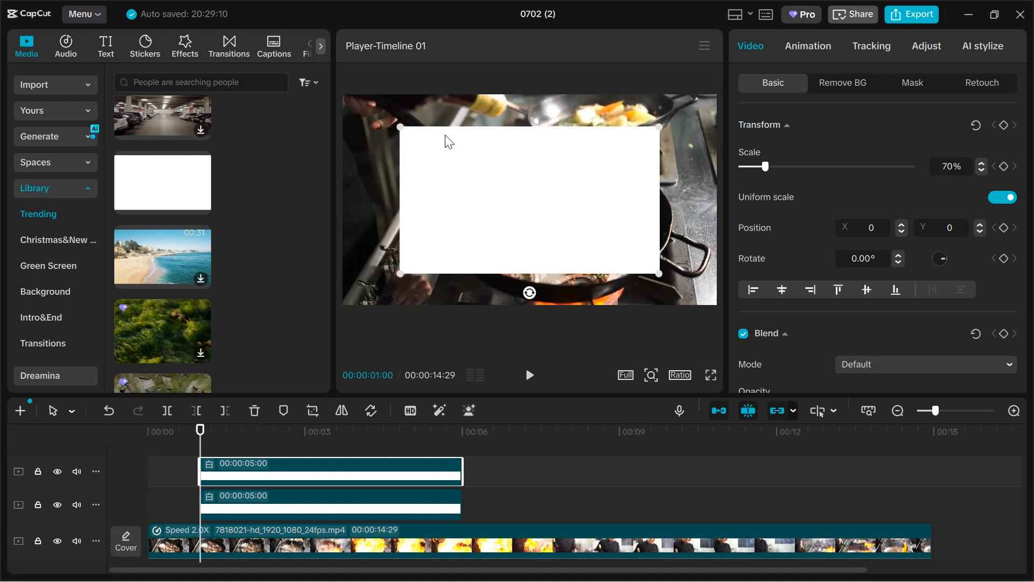
drag(483, 157, 398, 157)
drag(575, 127, 543, 144)
drag(532, 154, 525, 156)
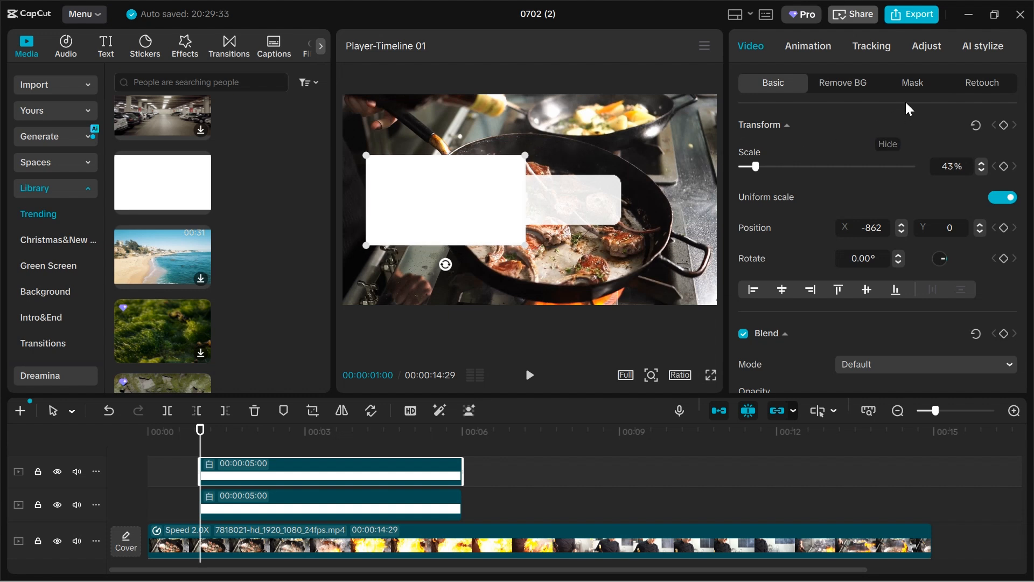
Add a circle mask to the second white clip, then enlarge it and position it over the bar's left end
click(918, 86)
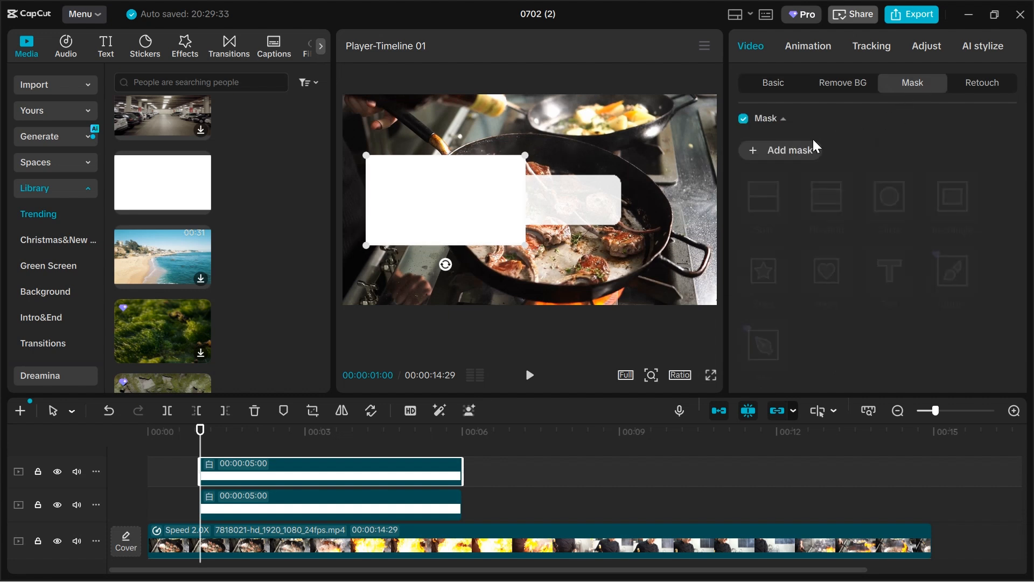
click(781, 154)
click(893, 205)
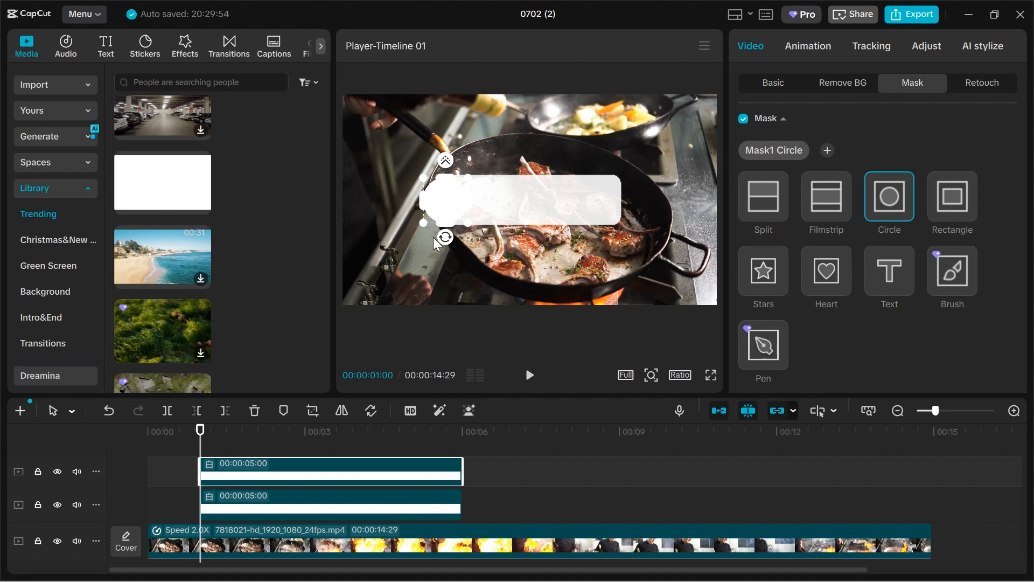
drag(426, 229, 404, 239)
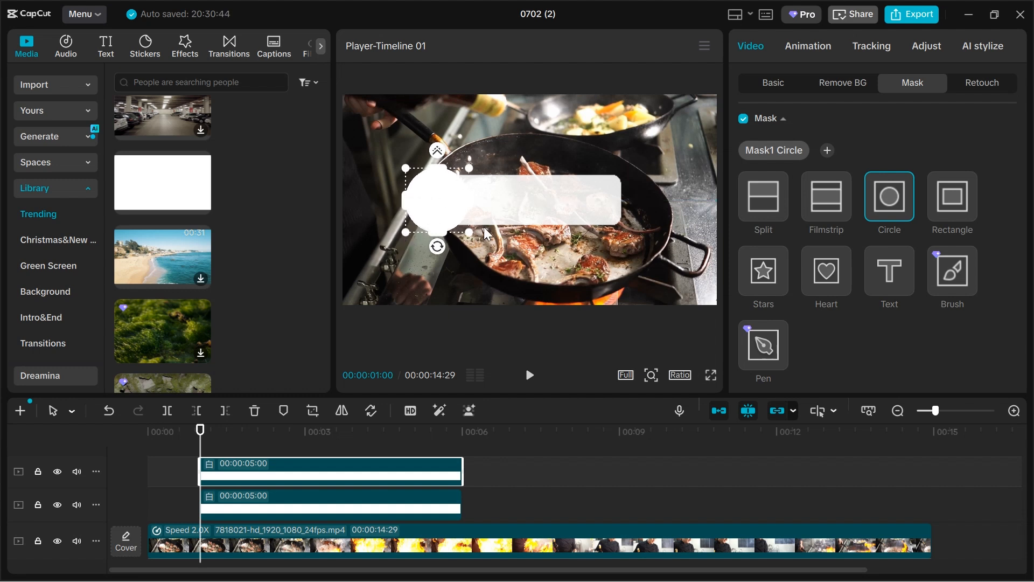
Set the exposure of the white circle clip to 5
click(926, 46)
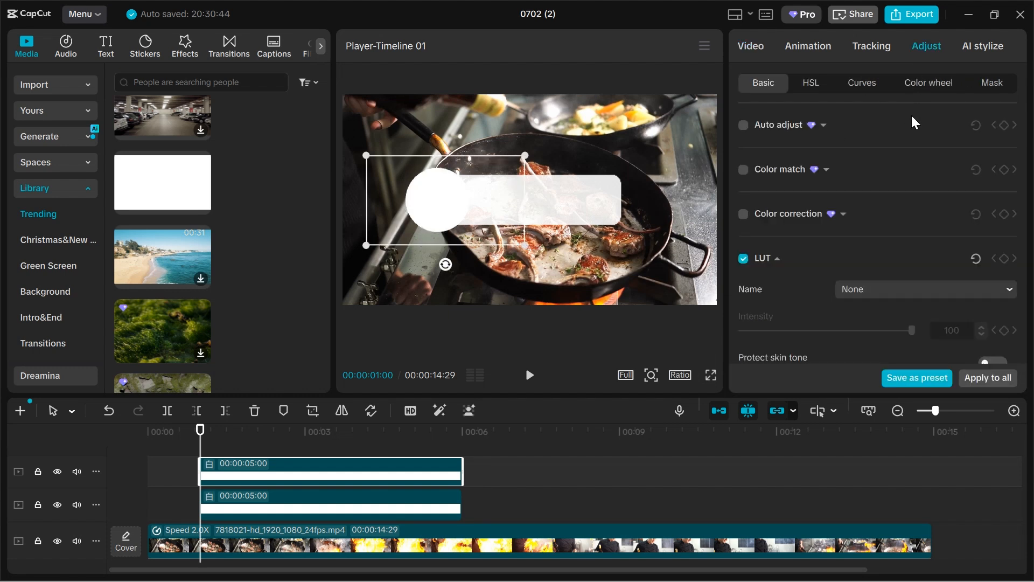
scroll(916, 131, down, 6)
scroll(915, 132, down, 2)
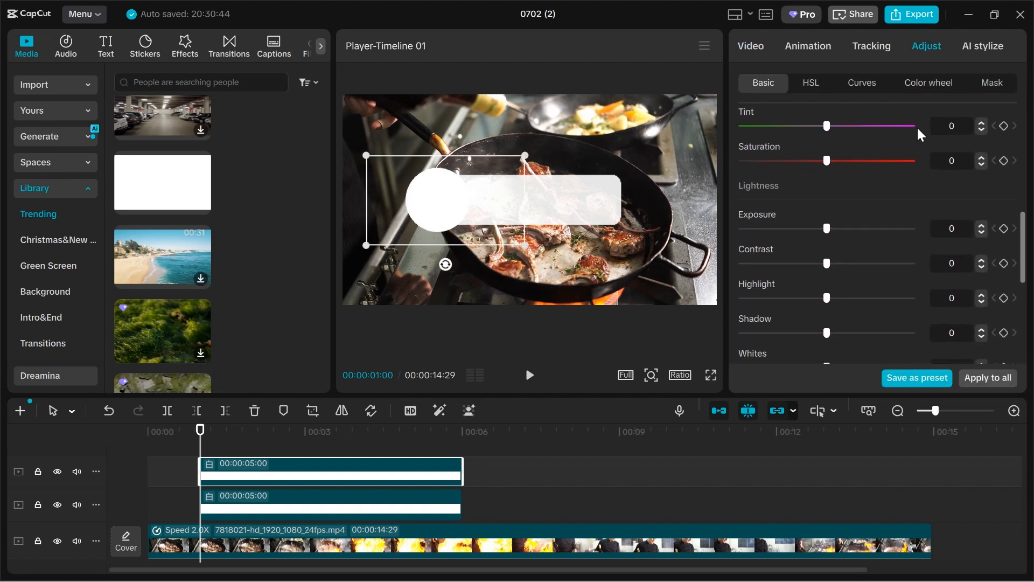
click(982, 226)
click(983, 225)
click(982, 225)
click(983, 225)
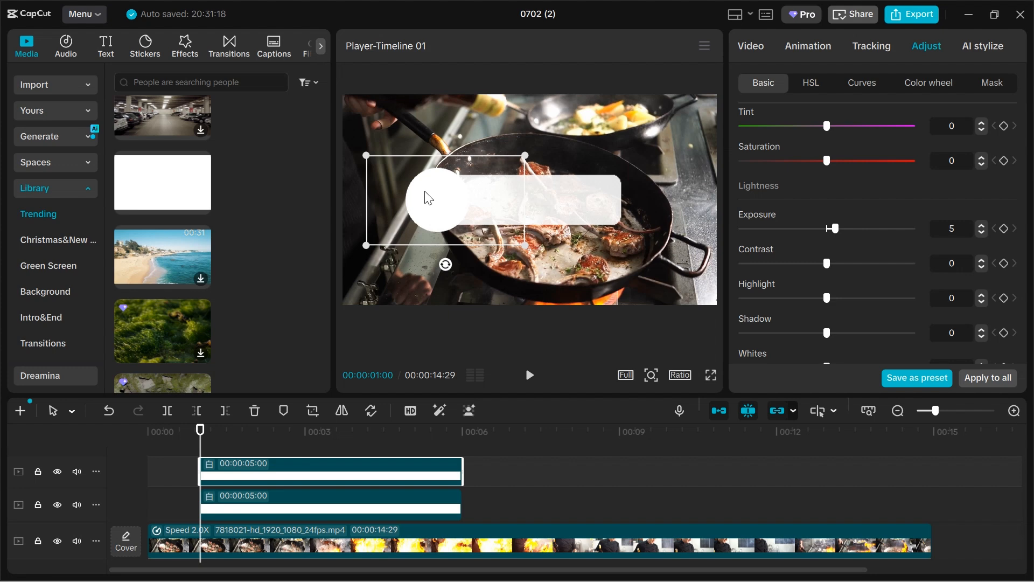
Duplicate the white circle clip onto a new track above it at 00:00:01:00 and enlarge the timeline area
right_click(245, 466)
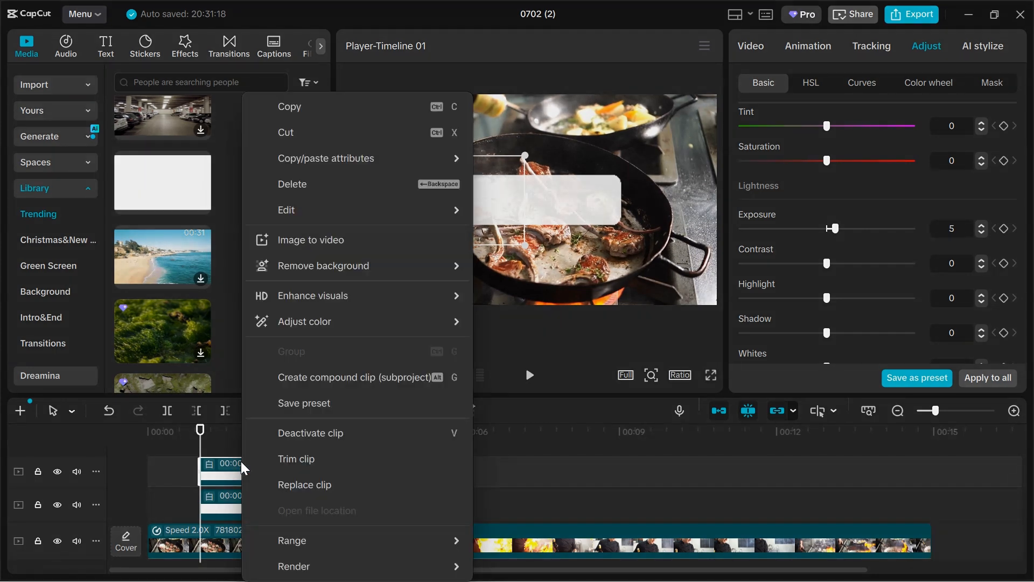
click(287, 106)
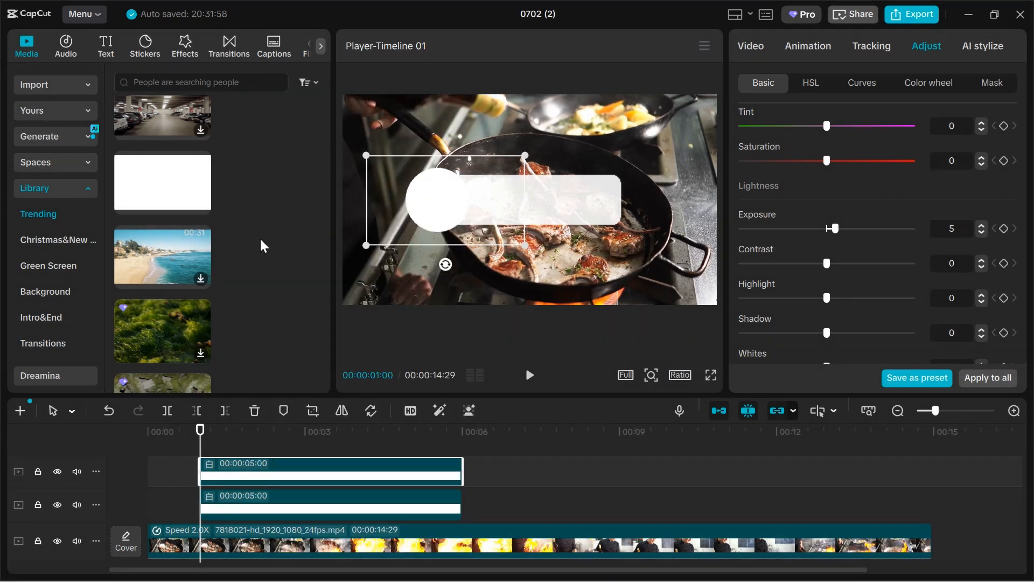
right_click(197, 447)
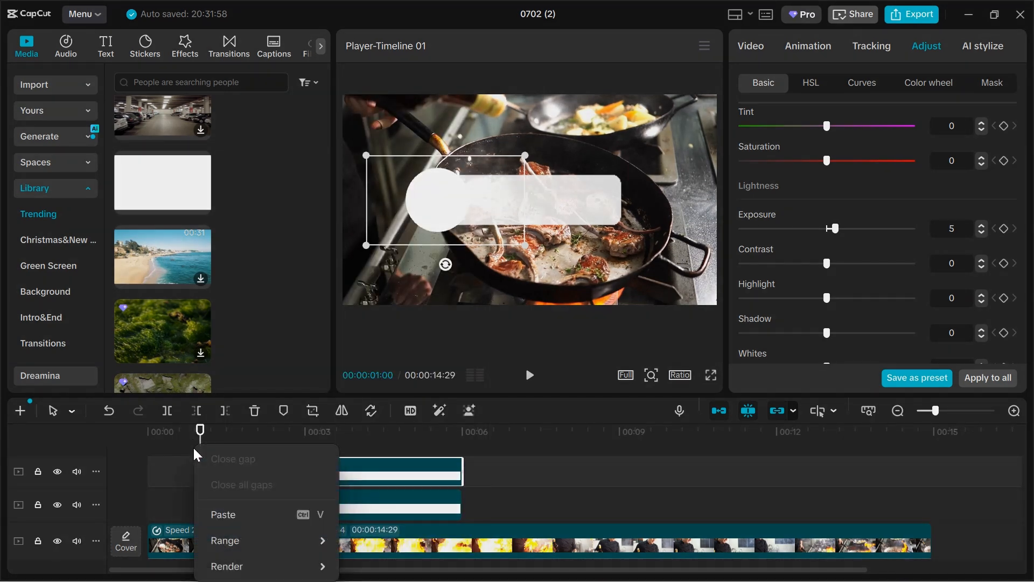
click(230, 516)
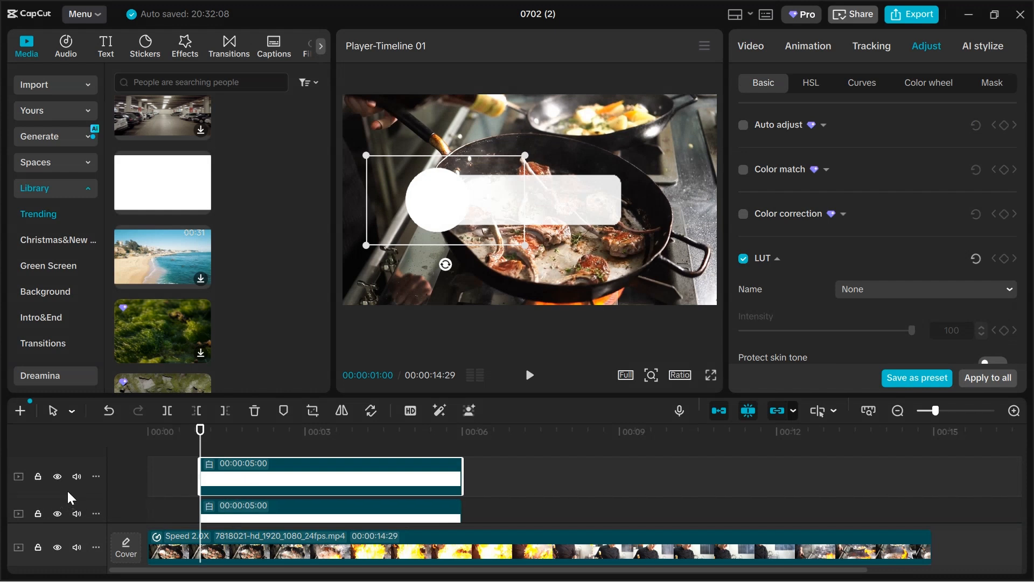
drag(525, 396, 532, 356)
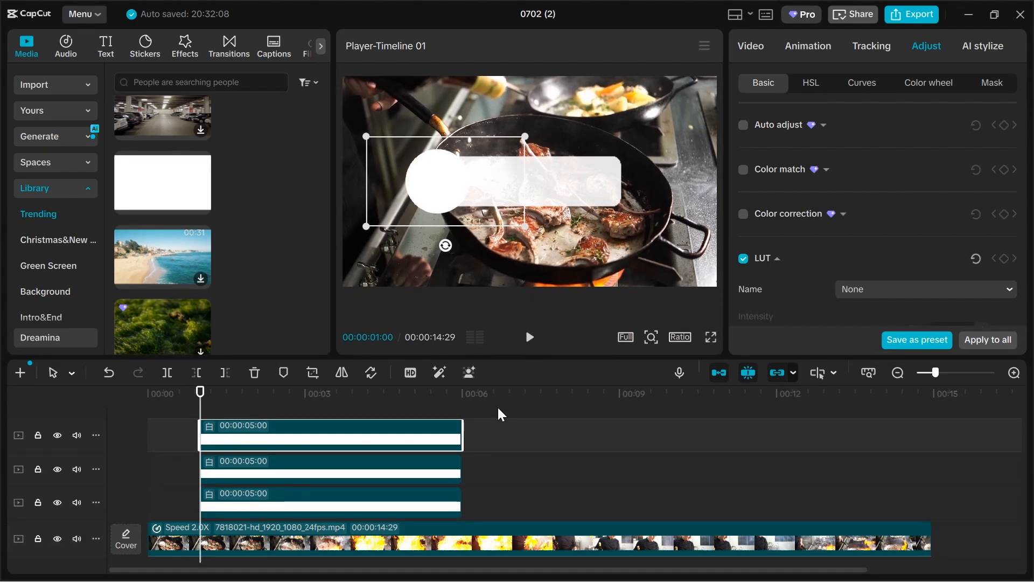
Turn the lower circle copy black by flattening its Luma curve, lowering the white end point to the bottom
click(302, 470)
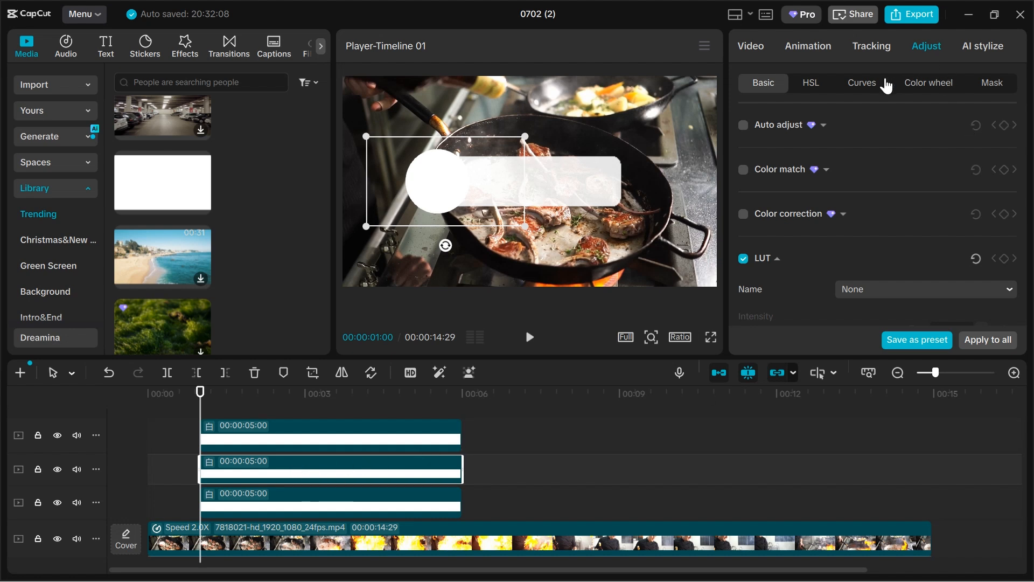
click(870, 86)
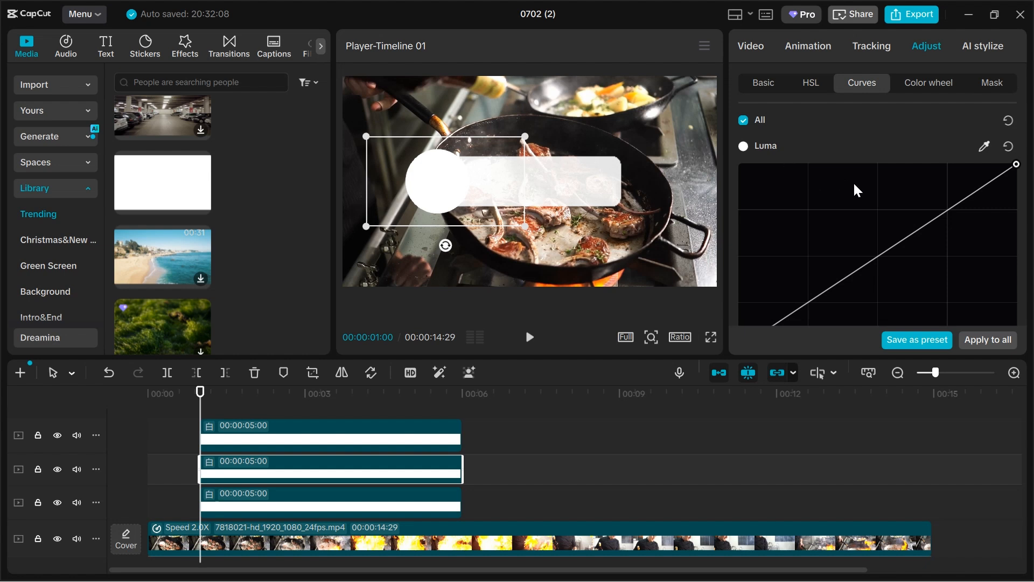
scroll(859, 190, down, 1)
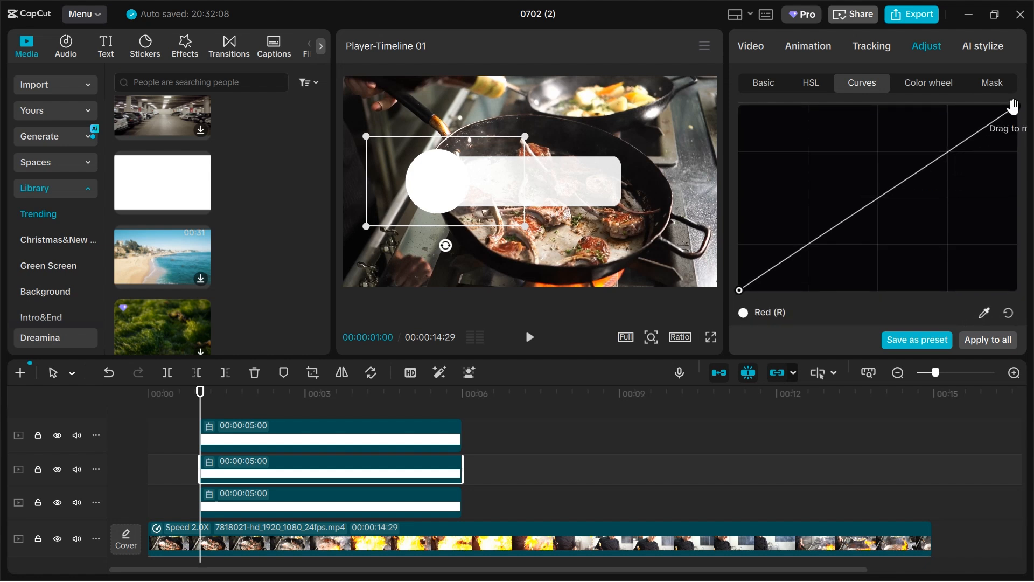
drag(1015, 110, 1026, 307)
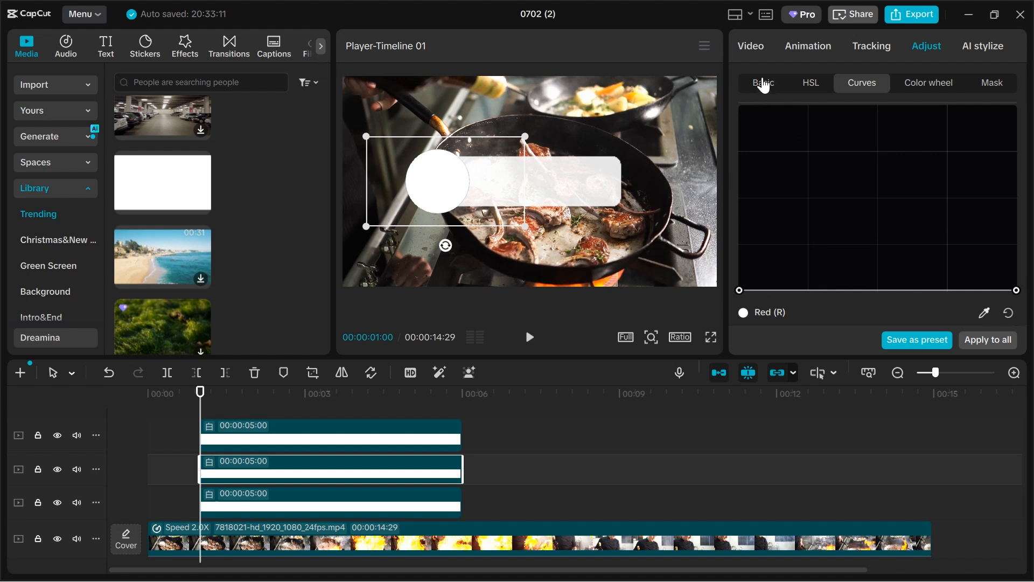
Set the lower circle's exposure to -50 and contrast to 50, and shift it slightly right to X -837
click(760, 86)
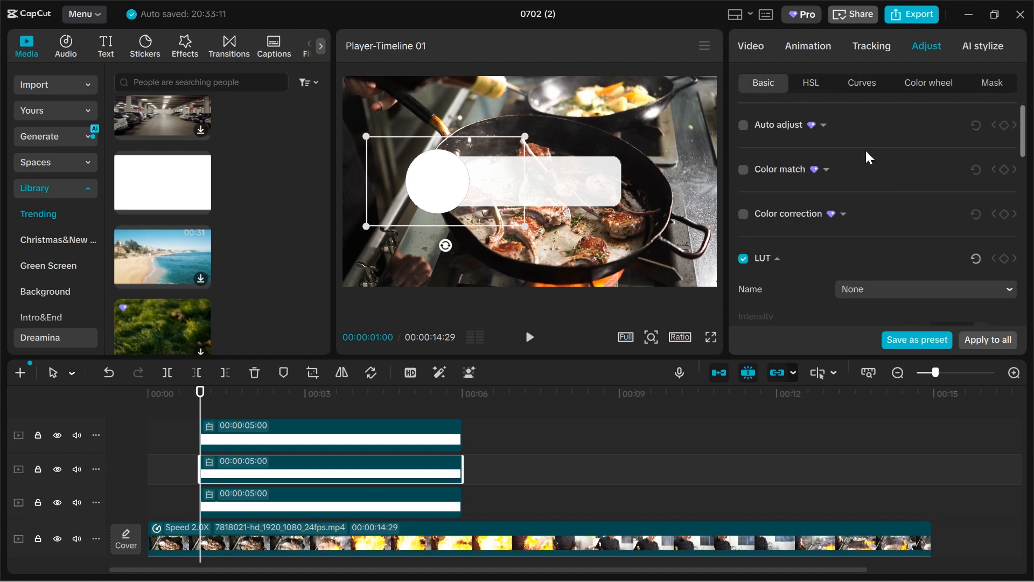
scroll(864, 155, down, 5)
scroll(861, 154, down, 5)
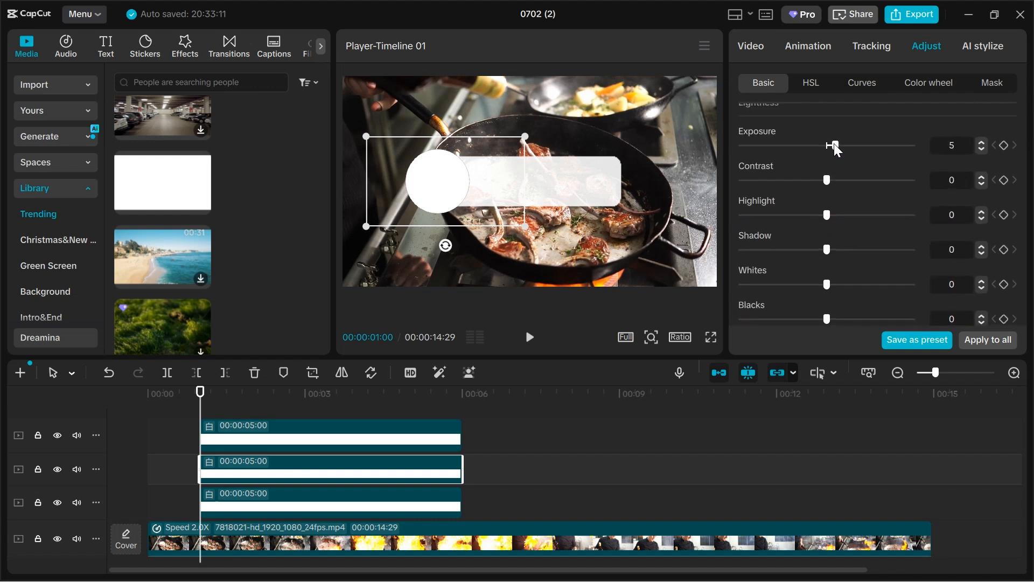
drag(836, 149, 742, 156)
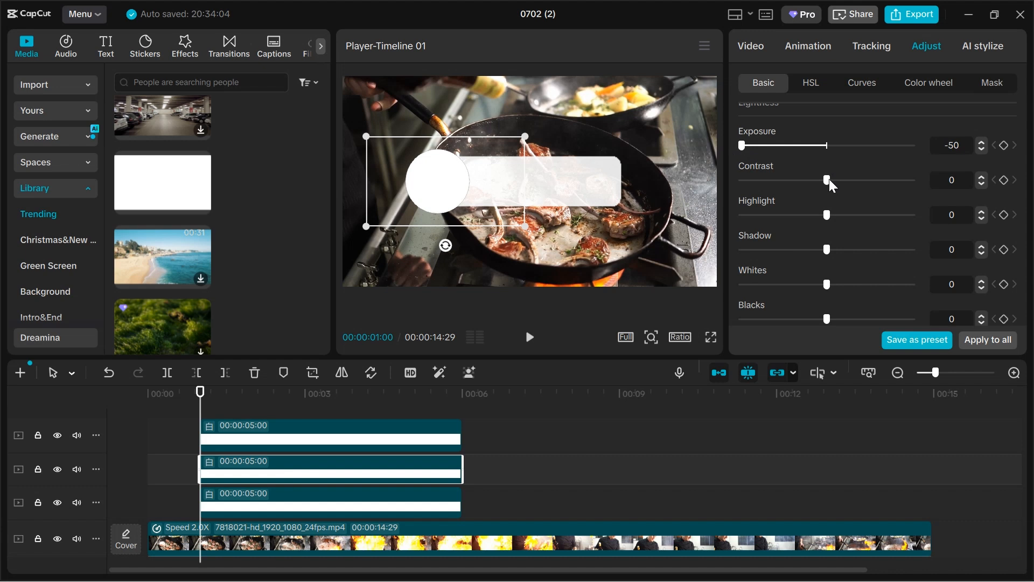
drag(832, 186, 931, 209)
mouse_move(490, 219)
mouse_down()
mouse_move(499, 222)
mouse_move(489, 214)
mouse_up()
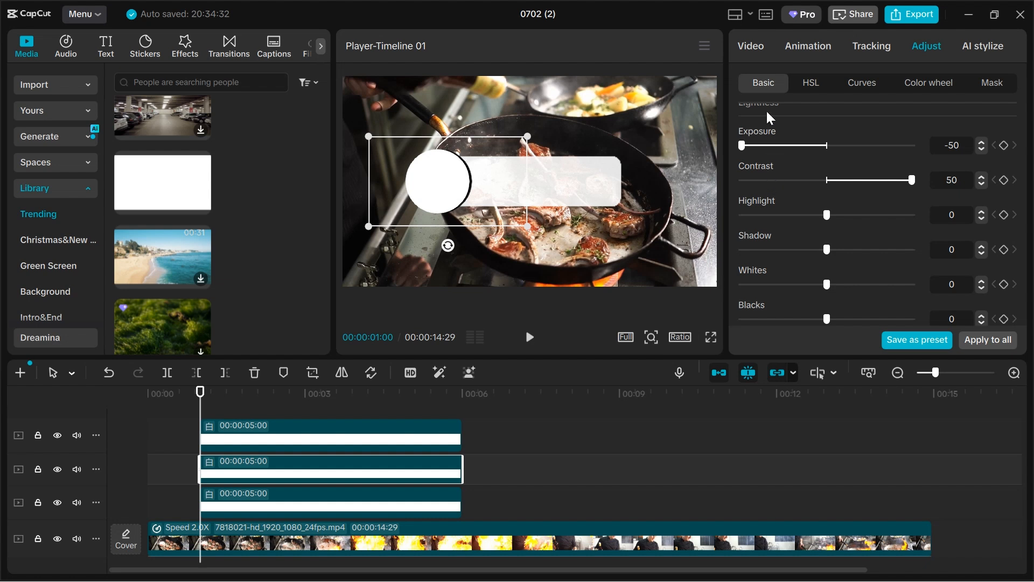
Feather the circle mask of the black circle clip to 20 to soften it into a shadow
click(757, 47)
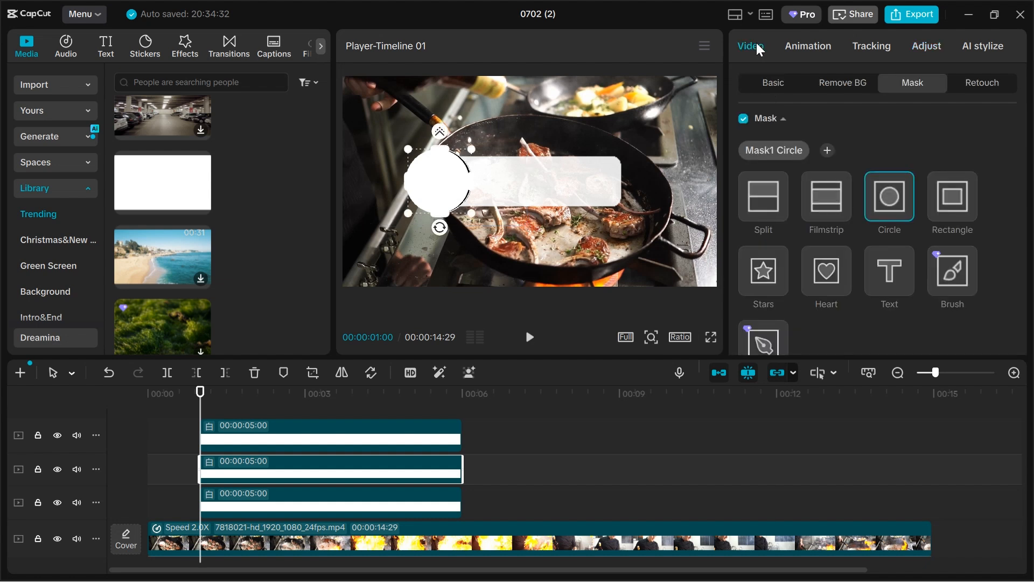
scroll(890, 139, down, 5)
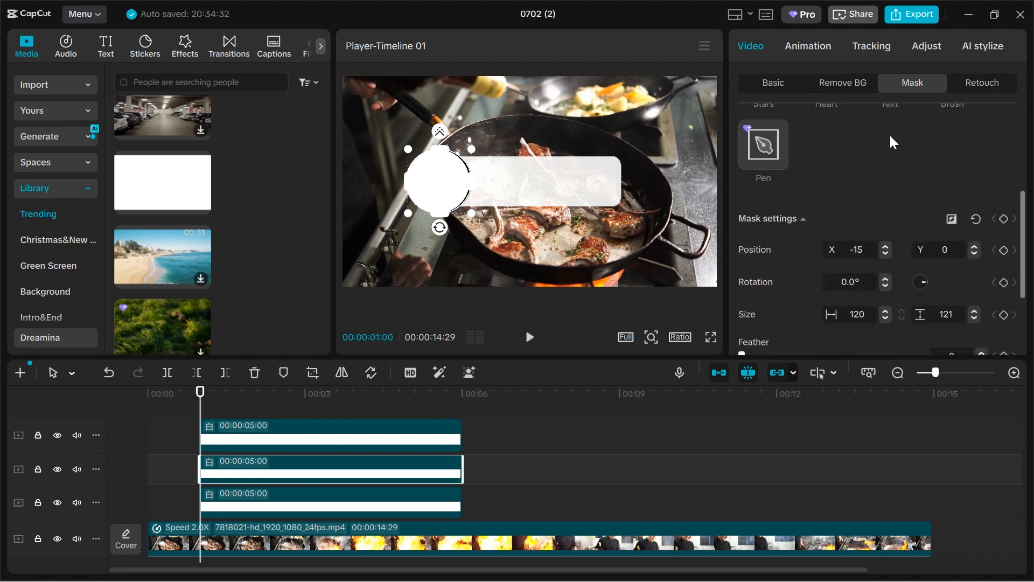
scroll(890, 141, down, 2)
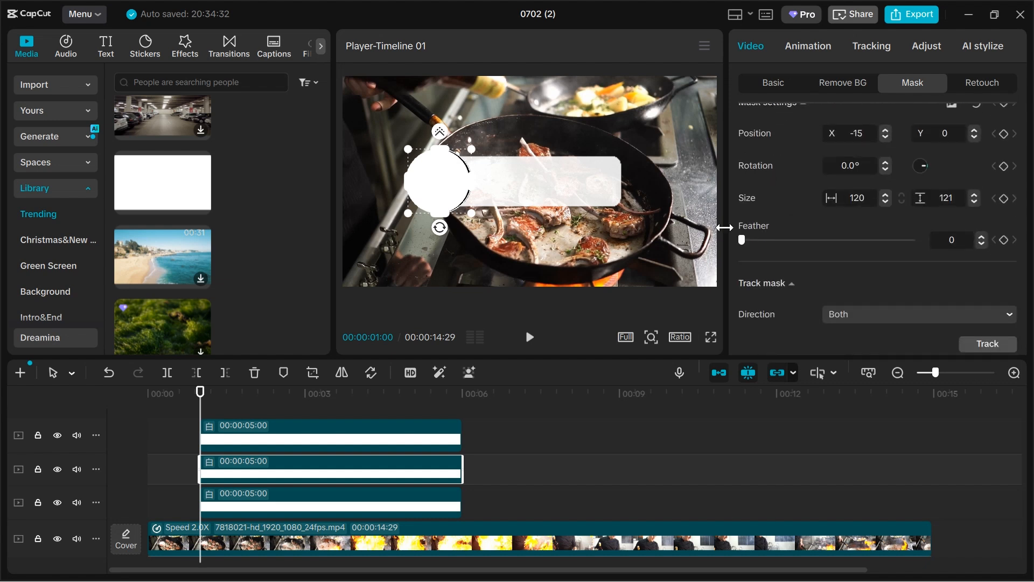
drag(743, 240, 782, 243)
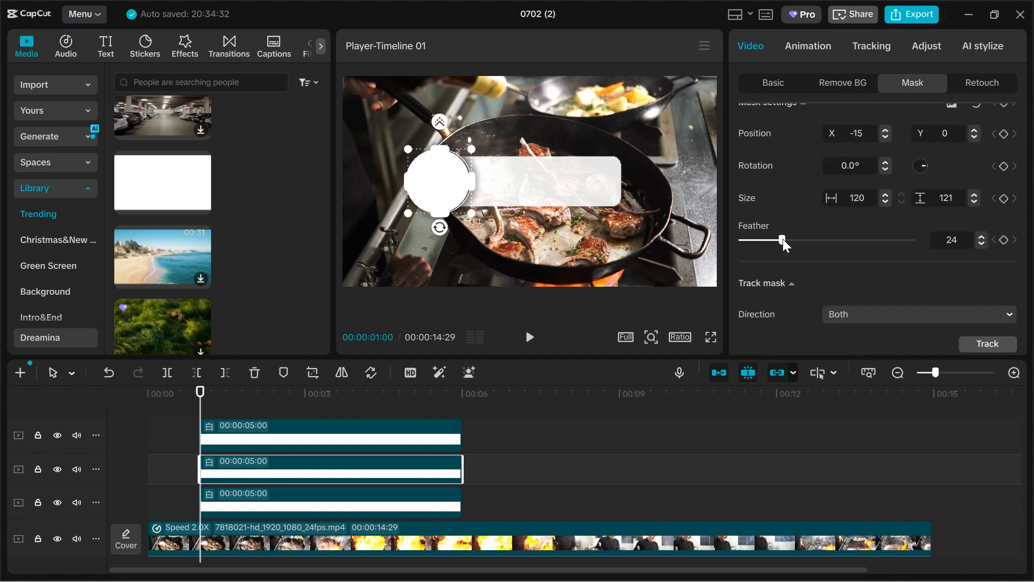
click(982, 245)
click(982, 245)
click(982, 245)
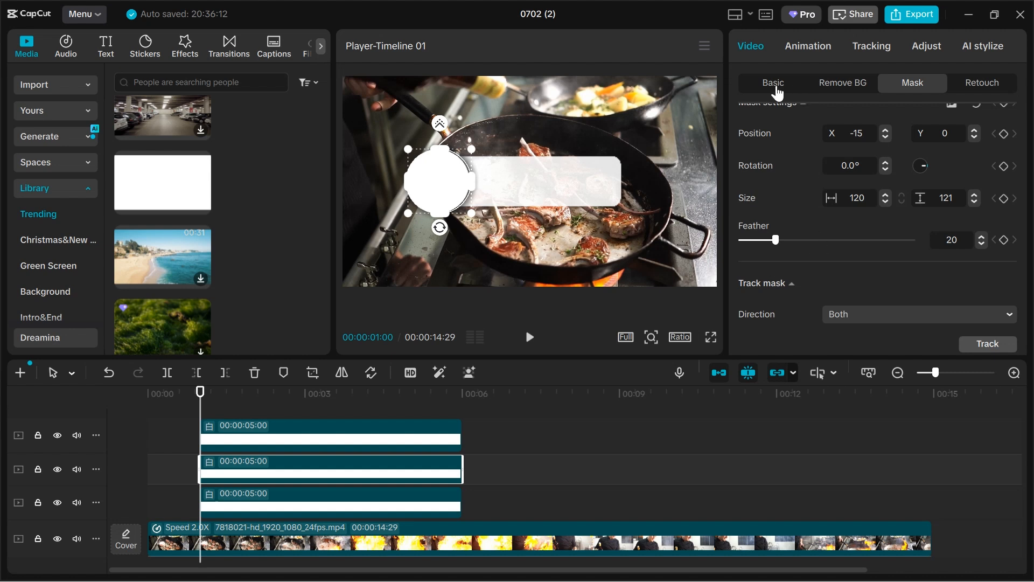
Lower the shadow circle's blend opacity to 70%
click(776, 90)
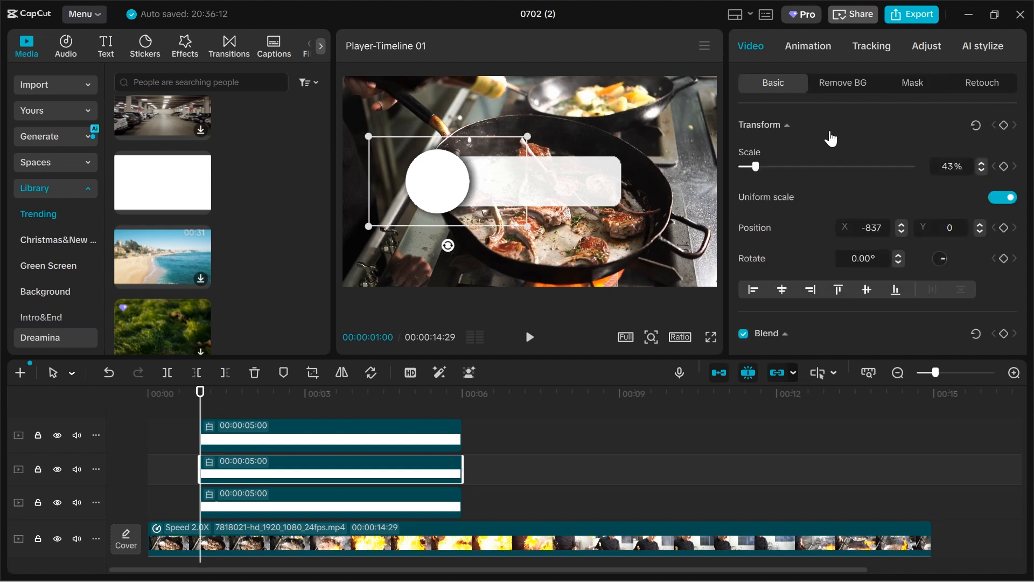
scroll(847, 149, down, 1)
scroll(856, 178, down, 2)
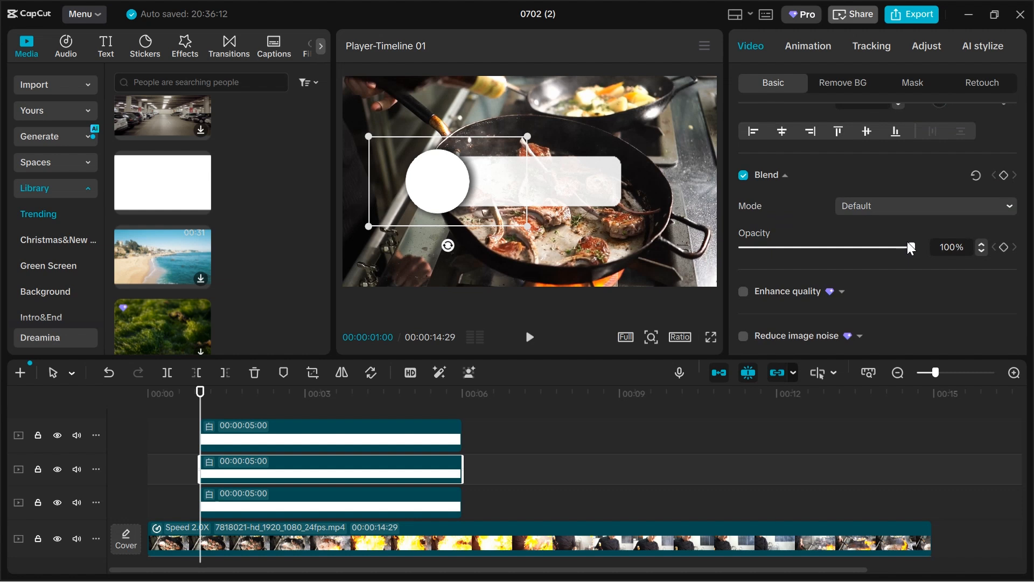
drag(912, 250, 868, 260)
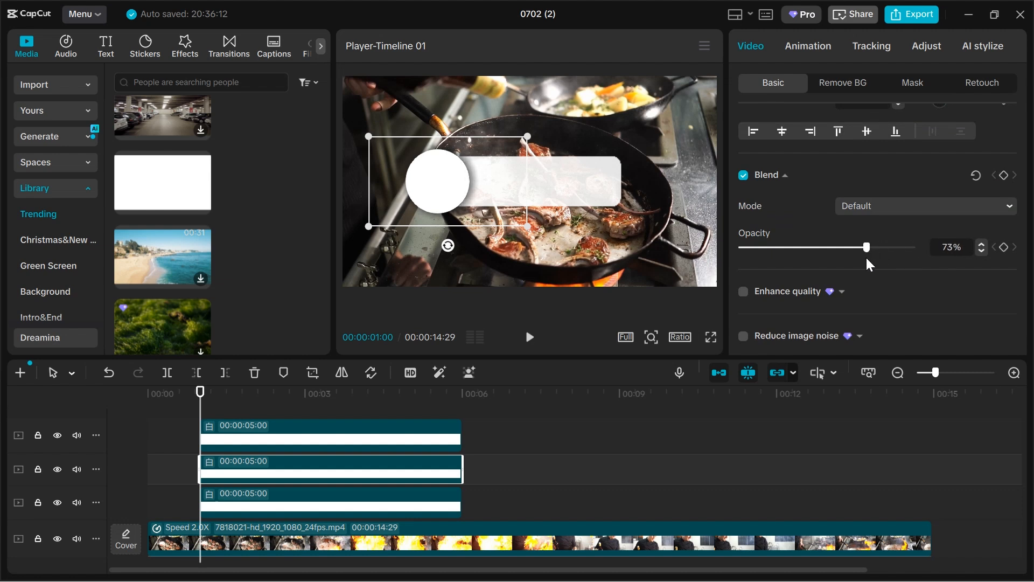
click(981, 251)
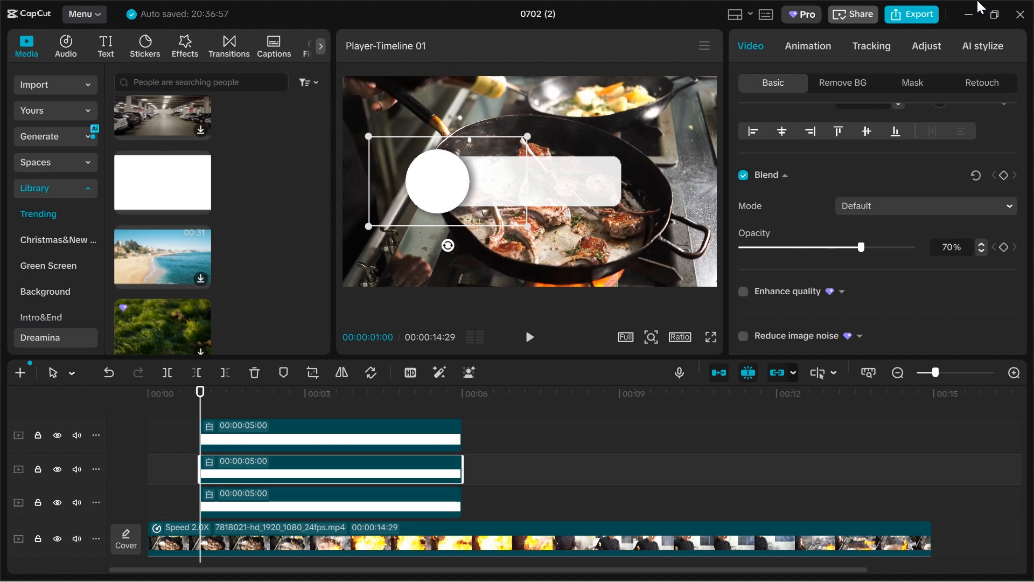
Switch to the original chef photo and its background-free cutout on remove.bg in the browser to review both
click(969, 15)
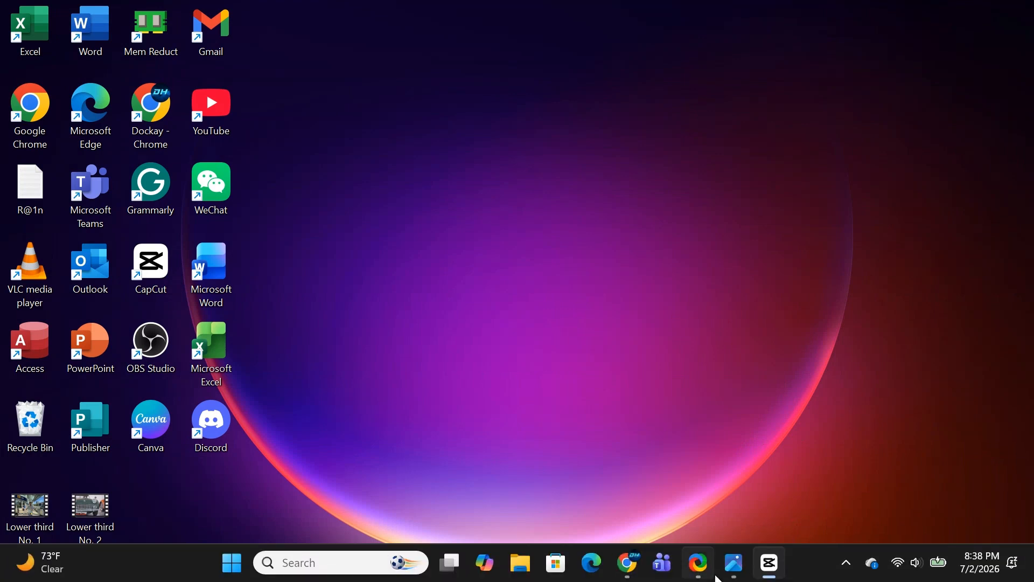
click(728, 565)
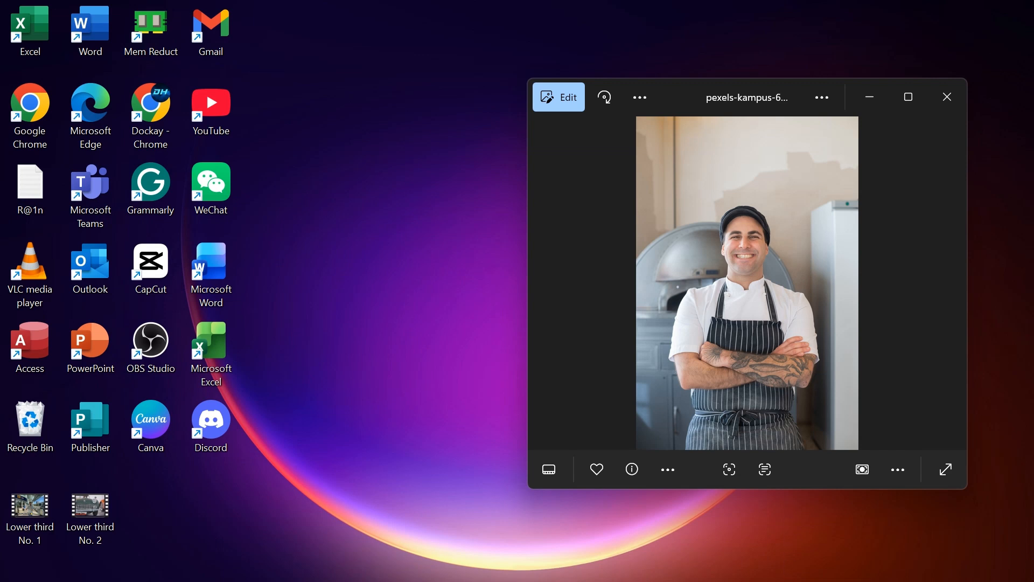
mouse_move(713, 581)
click(632, 571)
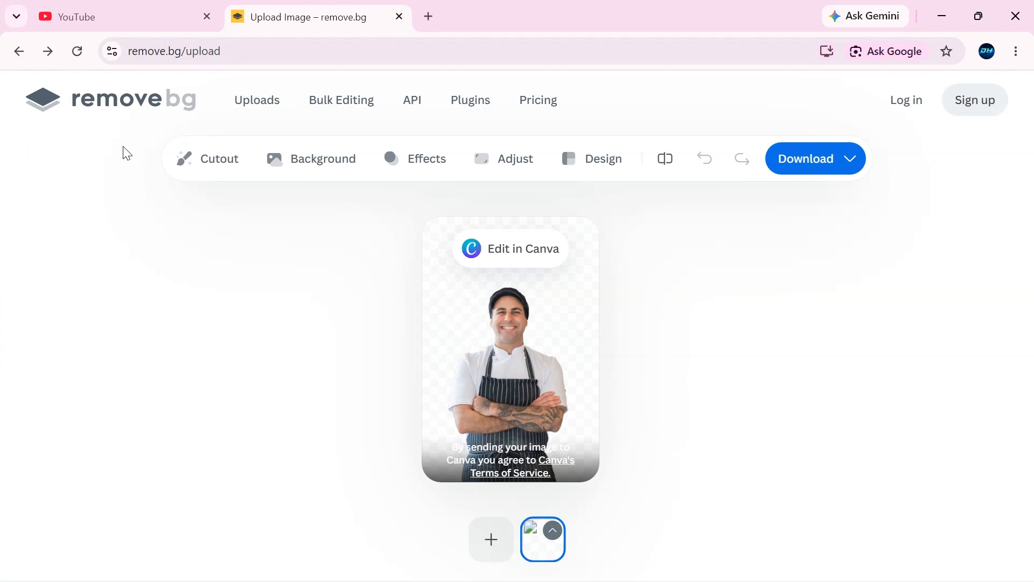
click(224, 54)
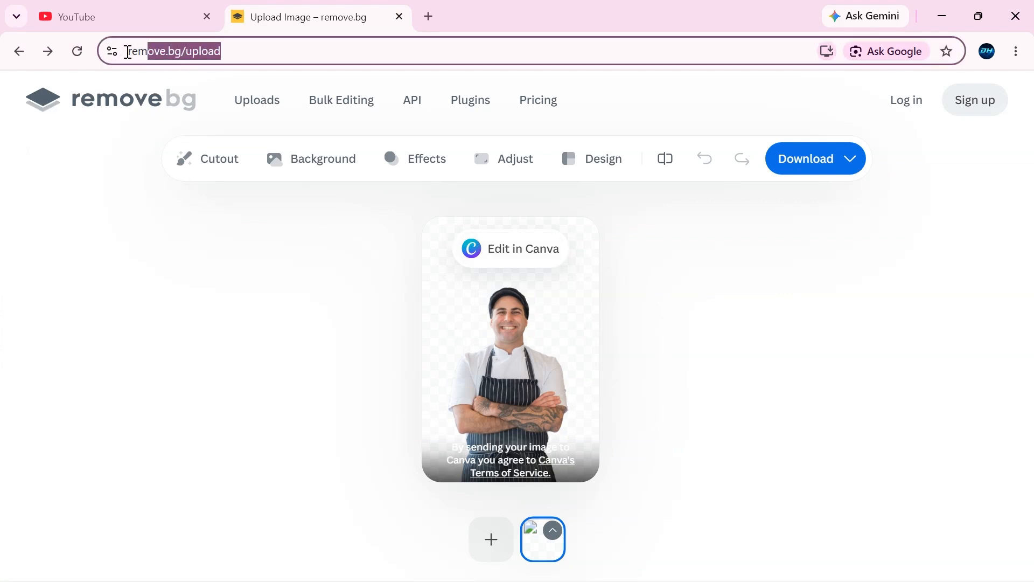
click(230, 51)
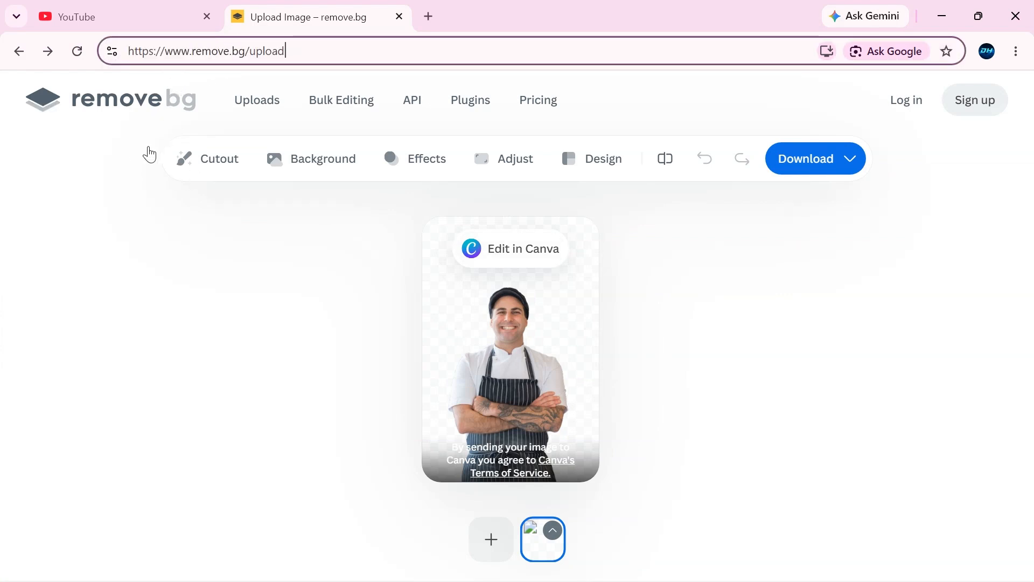
click(167, 184)
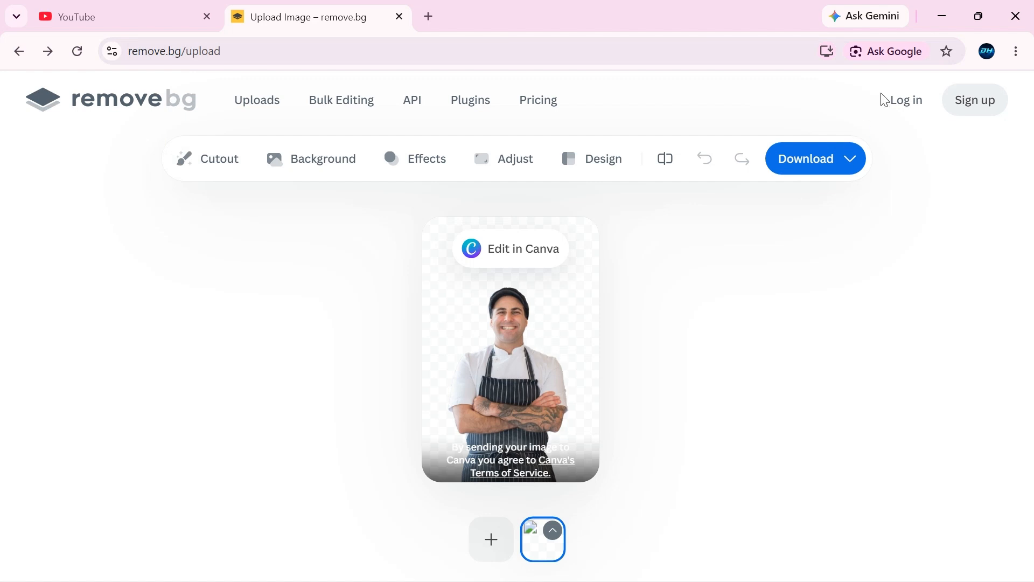
click(943, 16)
click(868, 97)
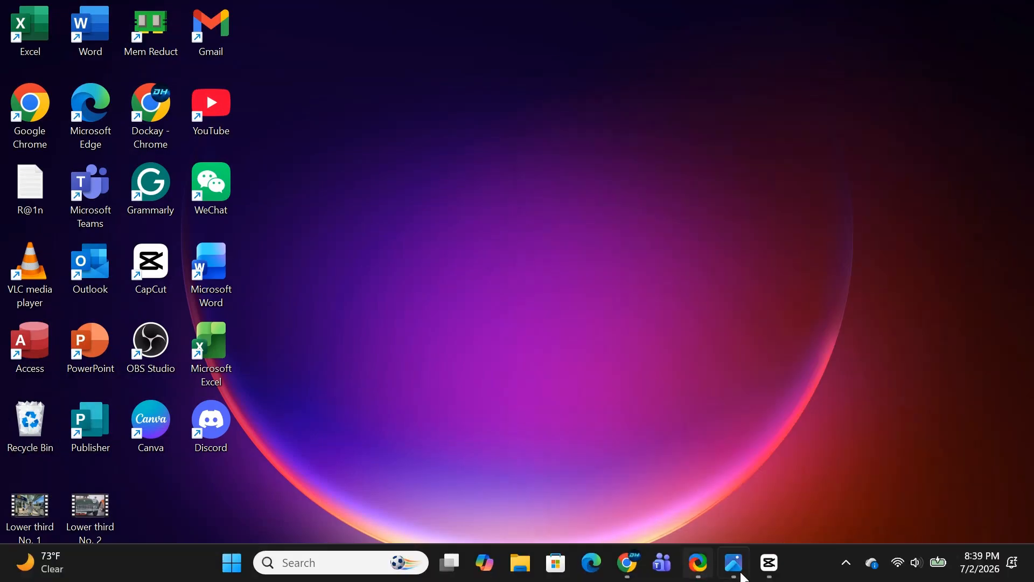
Back in CapCut, import pexels-kampus-6605421-removebg-preview.png from Downloads and place it on the track above the circles at 00:00:01:00
click(769, 561)
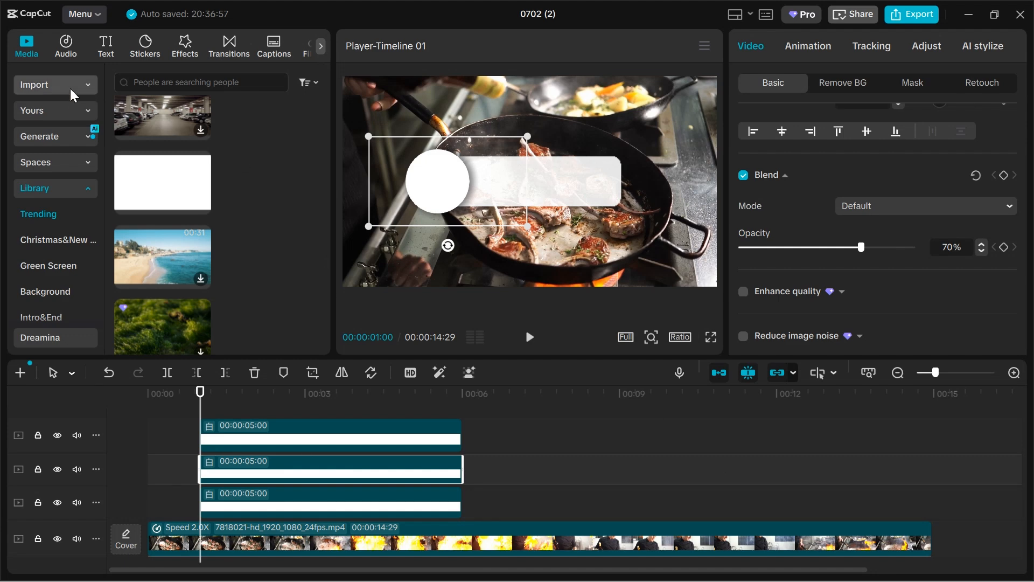
click(54, 84)
click(130, 86)
click(188, 256)
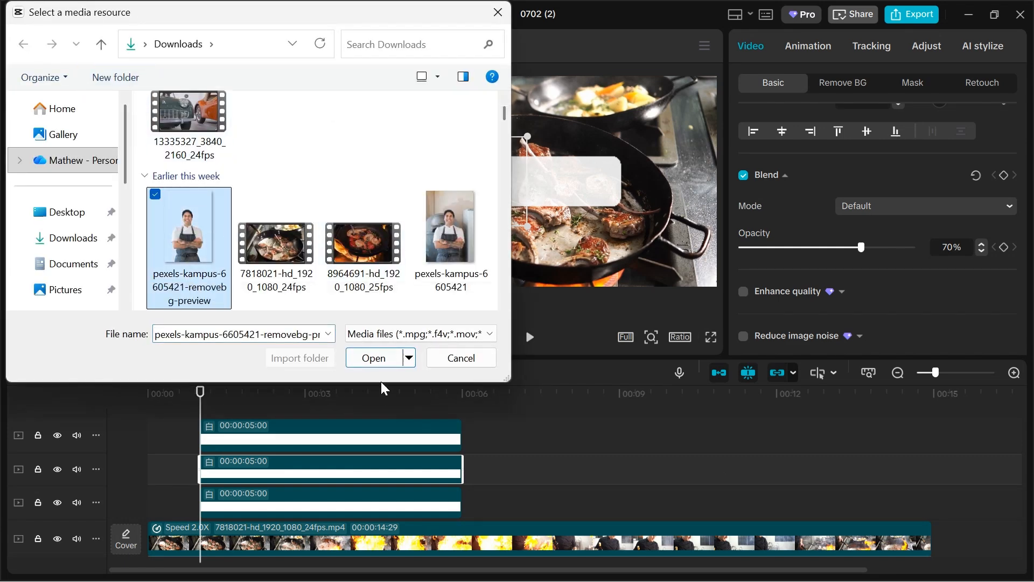
click(375, 358)
drag(189, 247, 231, 412)
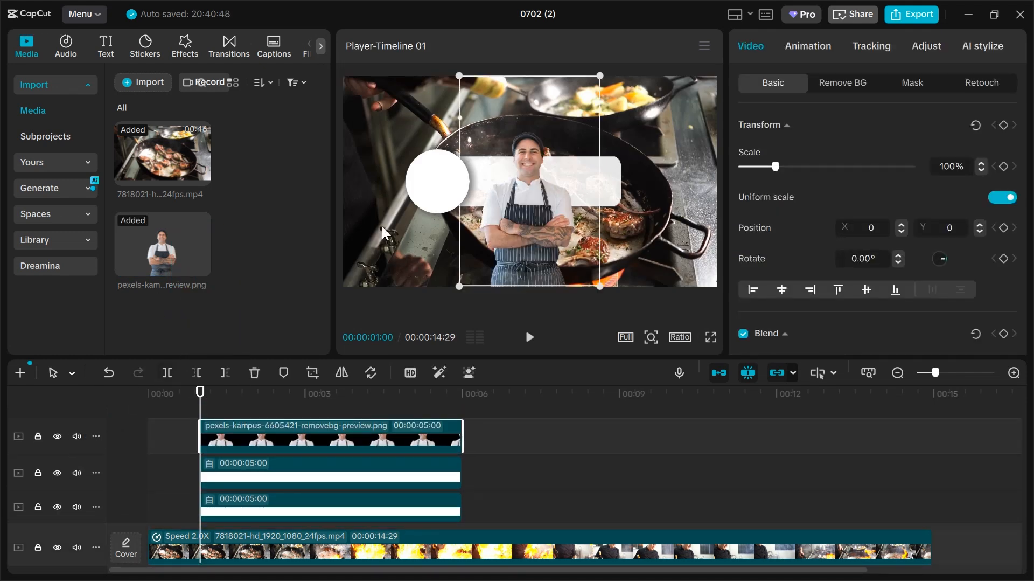
Scale the chef cutout to 59% and position it over the white circle at X -928, Y 240
drag(532, 110, 454, 105)
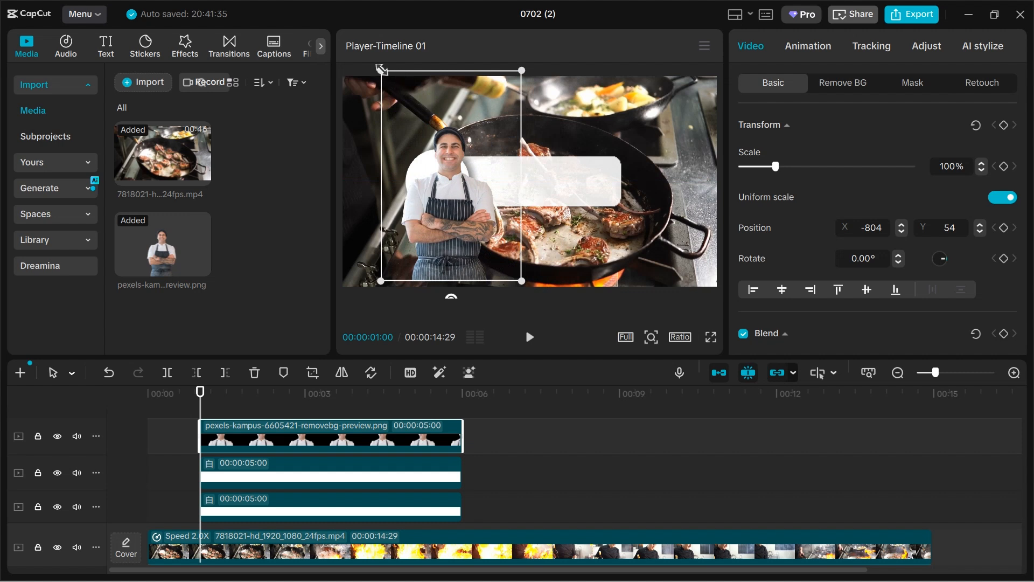
drag(382, 70, 405, 106)
drag(456, 136, 446, 121)
drag(395, 91, 400, 98)
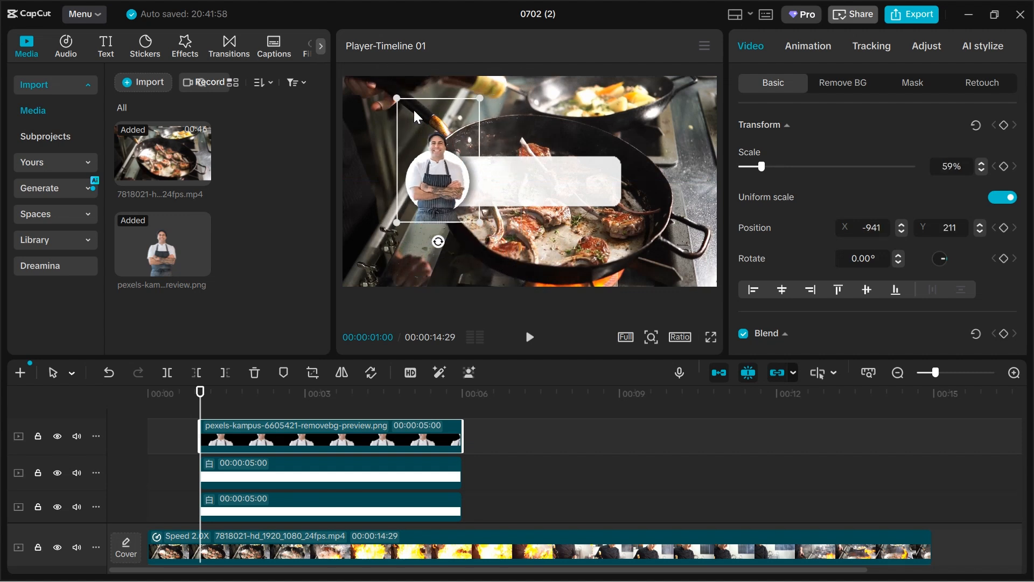
drag(455, 195, 453, 192)
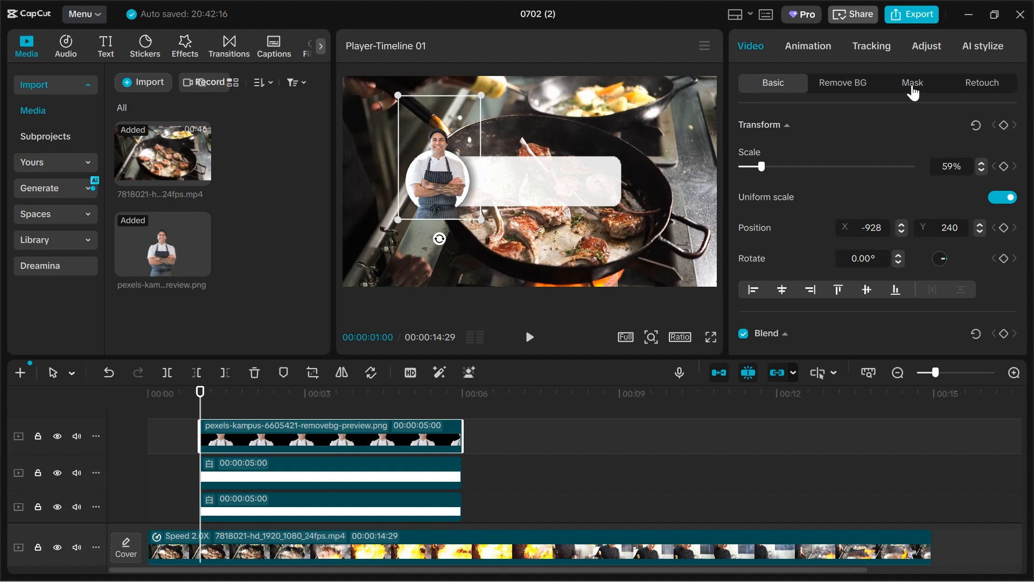
Add a Circle mask to the chef cutout, then enlarge and move it to fit inside the white circle
click(912, 83)
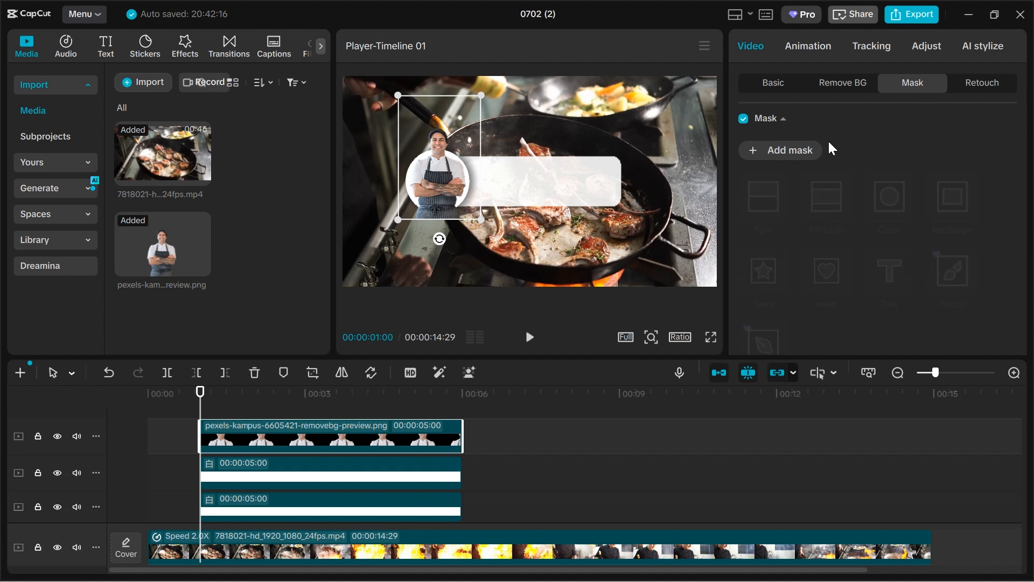
click(793, 158)
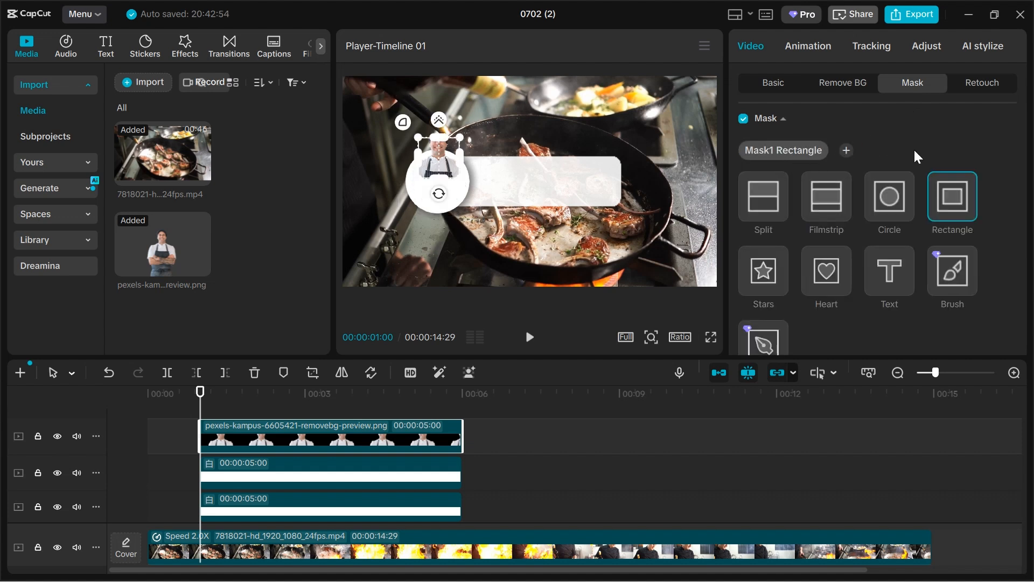
click(889, 202)
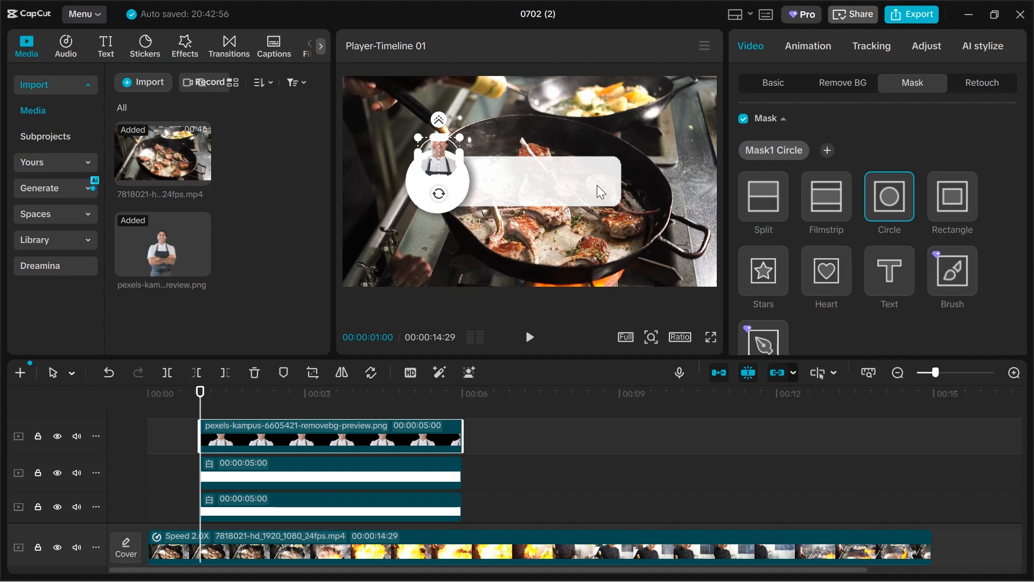
drag(419, 177, 407, 198)
drag(439, 165, 437, 188)
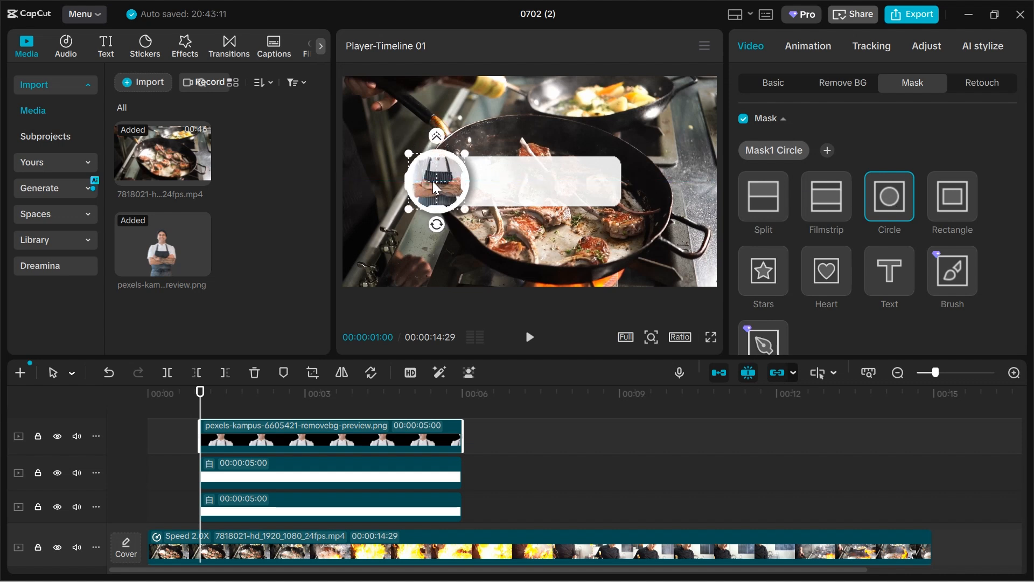
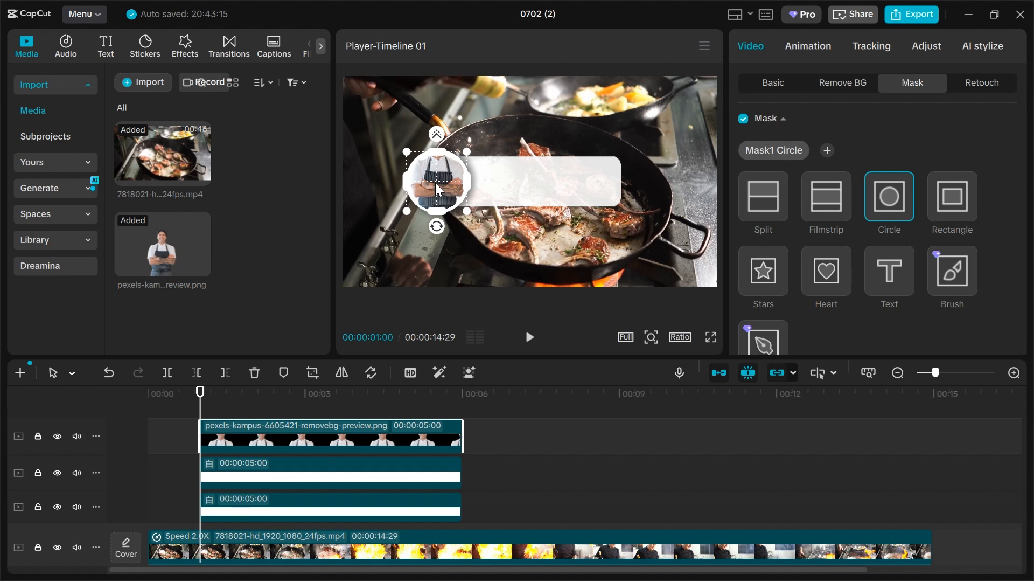
Copy the masked chef clip and paste the duplicate on the track above at 00:00:01:00
right_click(233, 431)
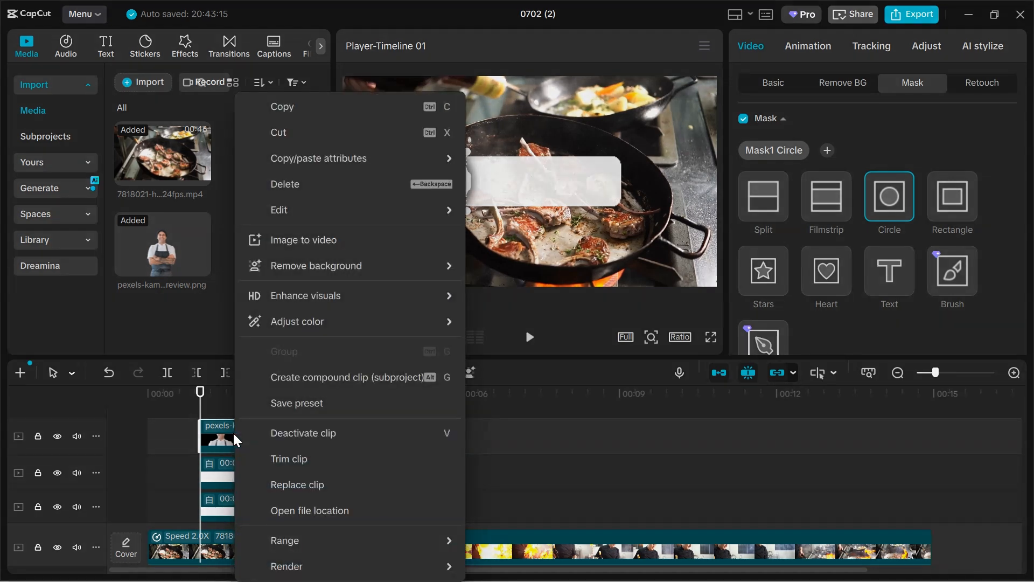
click(288, 108)
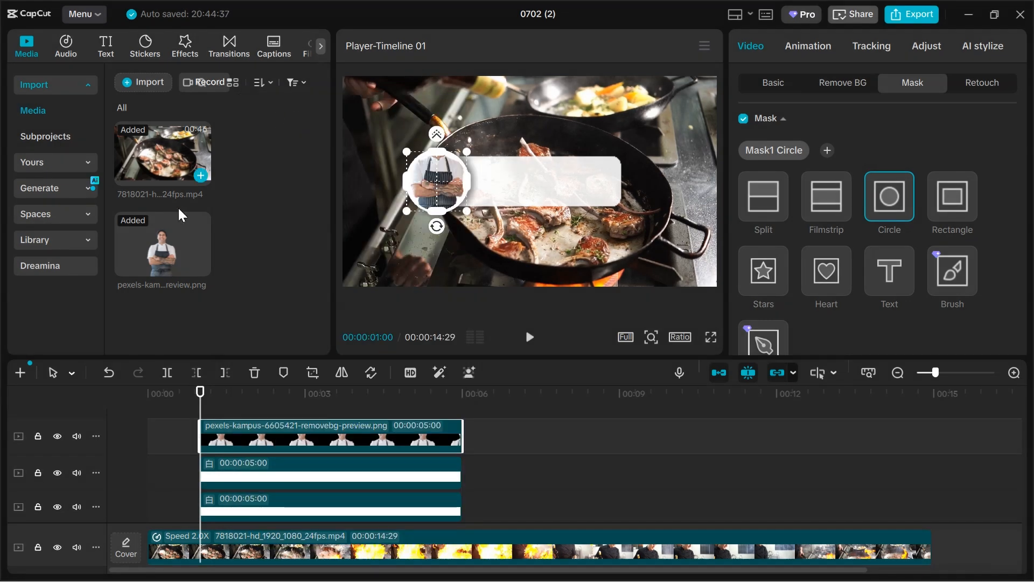
right_click(209, 409)
click(236, 481)
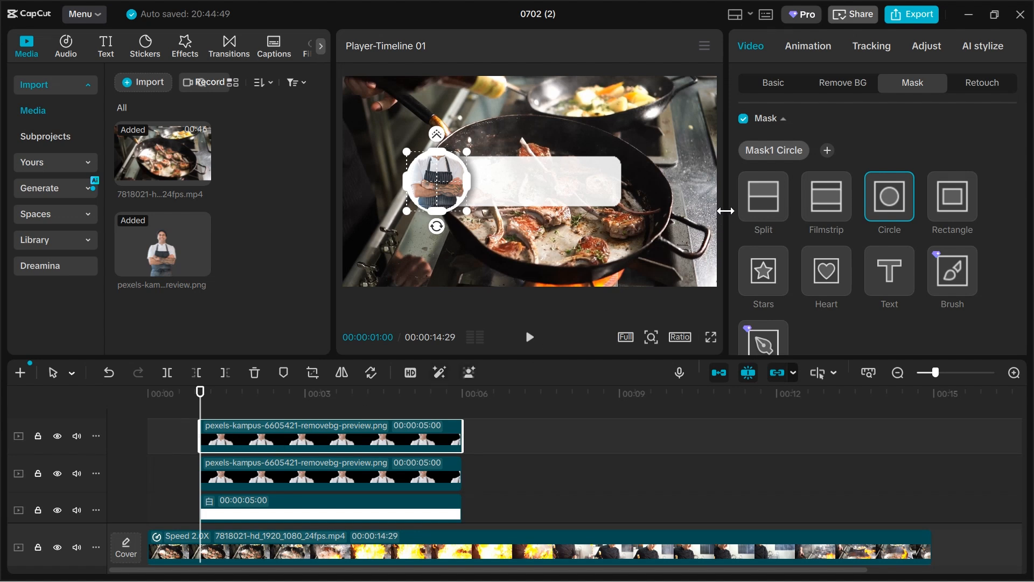
Change the upper chef copy's mask to Split, with the dividing line across his upper chest to keep the head above the circle
click(763, 198)
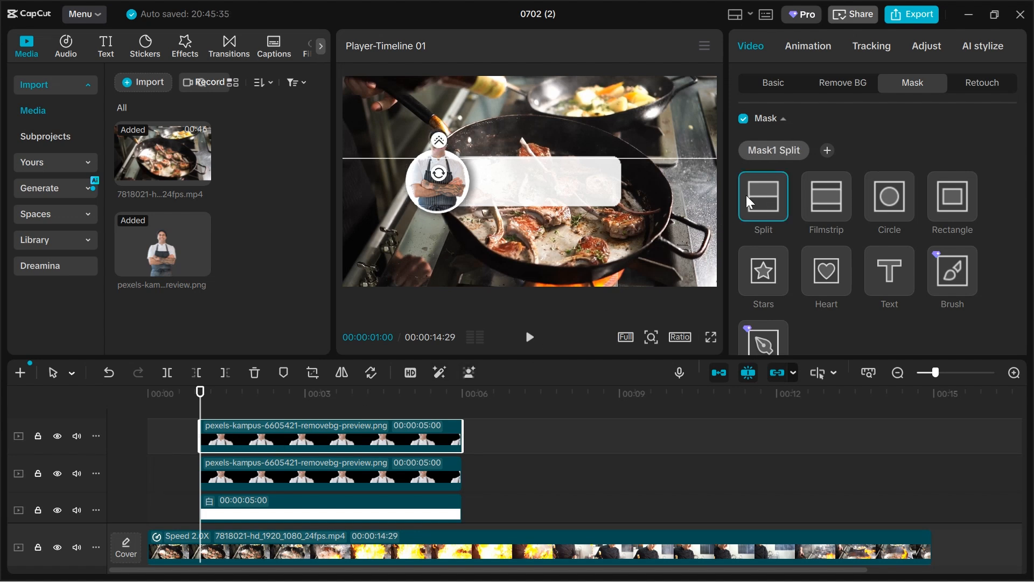
click(649, 338)
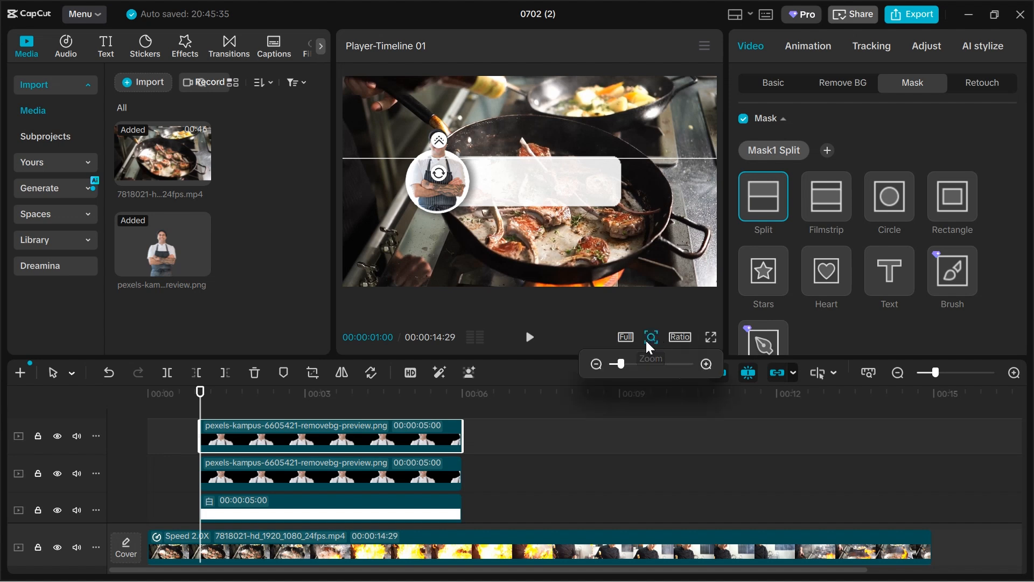
drag(622, 363, 624, 364)
mouse_move(444, 177)
mouse_down()
mouse_move(396, 176)
mouse_move(403, 51)
mouse_move(390, 96)
mouse_move(398, 149)
mouse_move(409, 161)
mouse_move(433, 156)
mouse_move(442, 172)
mouse_up()
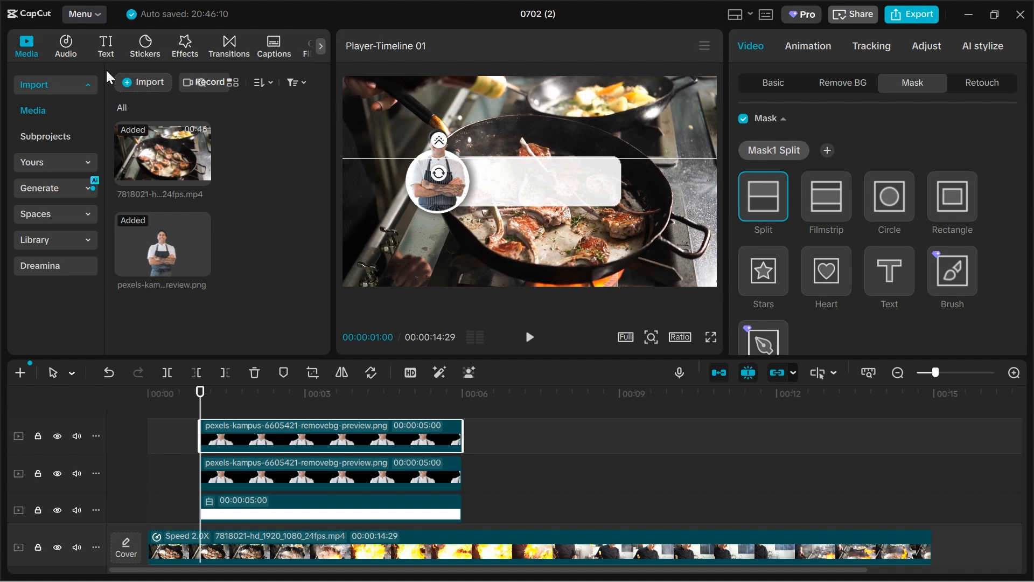
Add a default text clip at 00:00:01:00 and extend it to end together with the chef clips
click(106, 44)
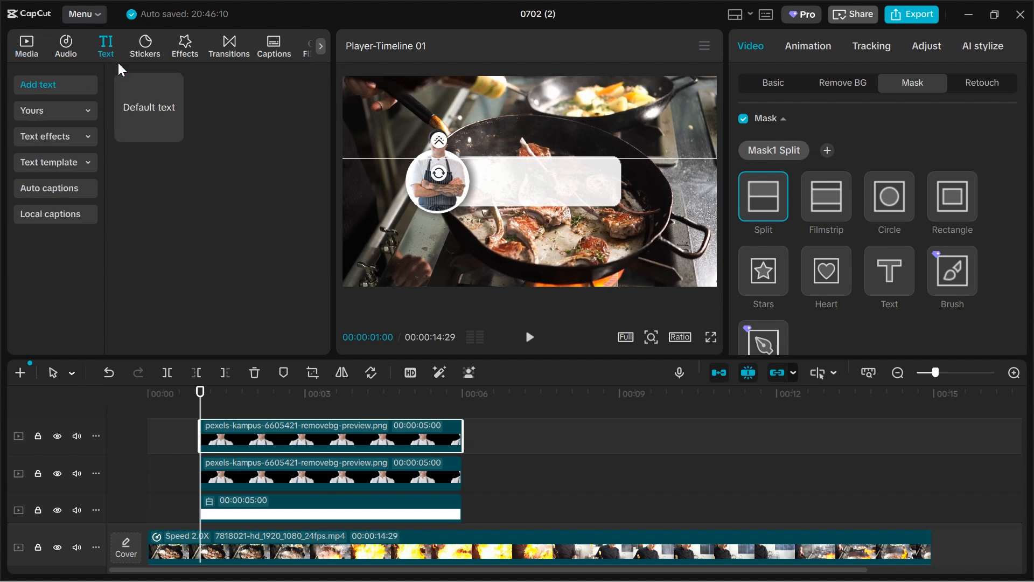
click(172, 131)
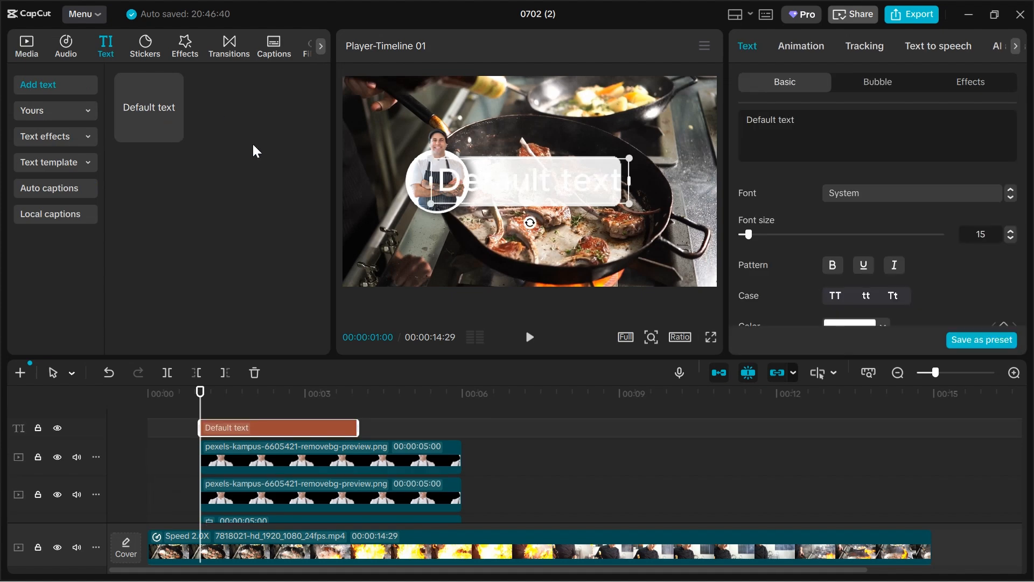
drag(357, 424, 461, 423)
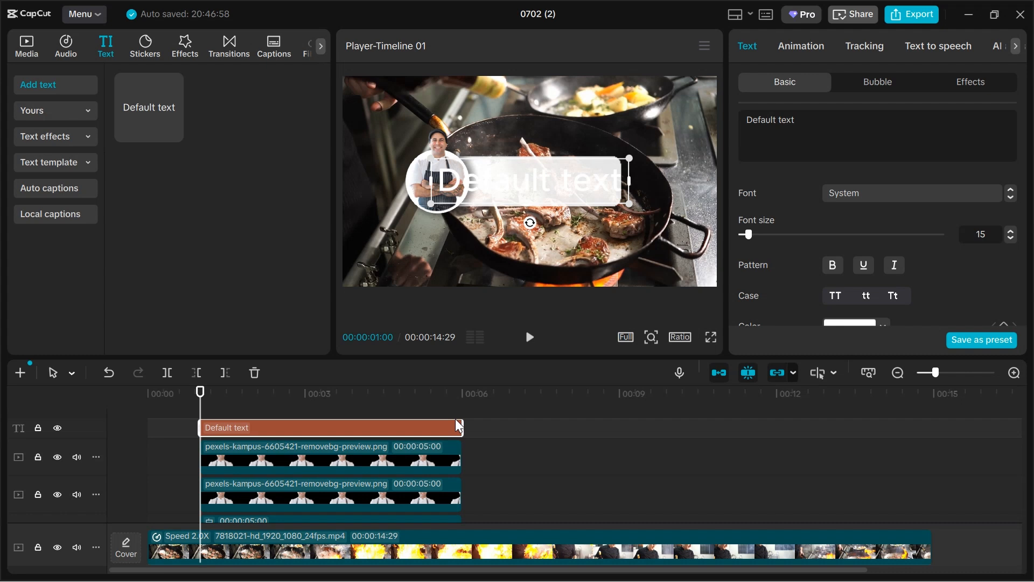
Replace the default text with a continuous row of underscores about one and a third lines long in the text box
click(819, 122)
key(ctrl+a)
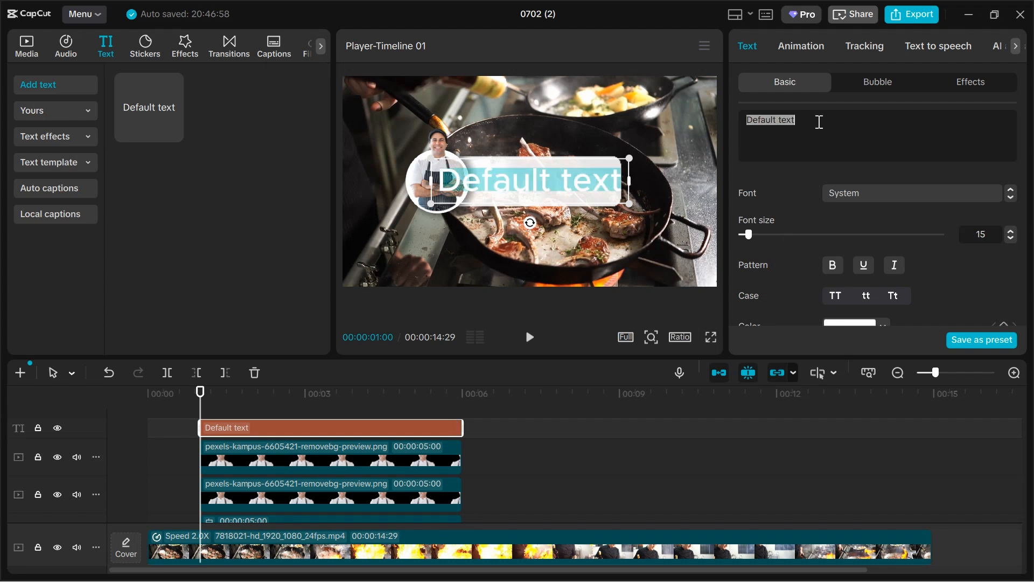
key(BackSpace)
text(________________________)
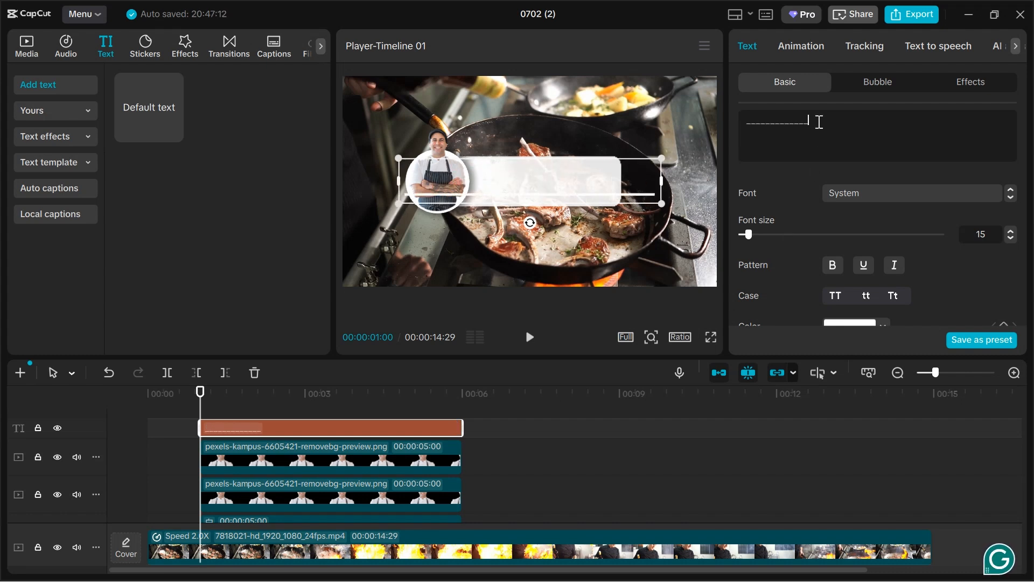
text(_____________________________________)
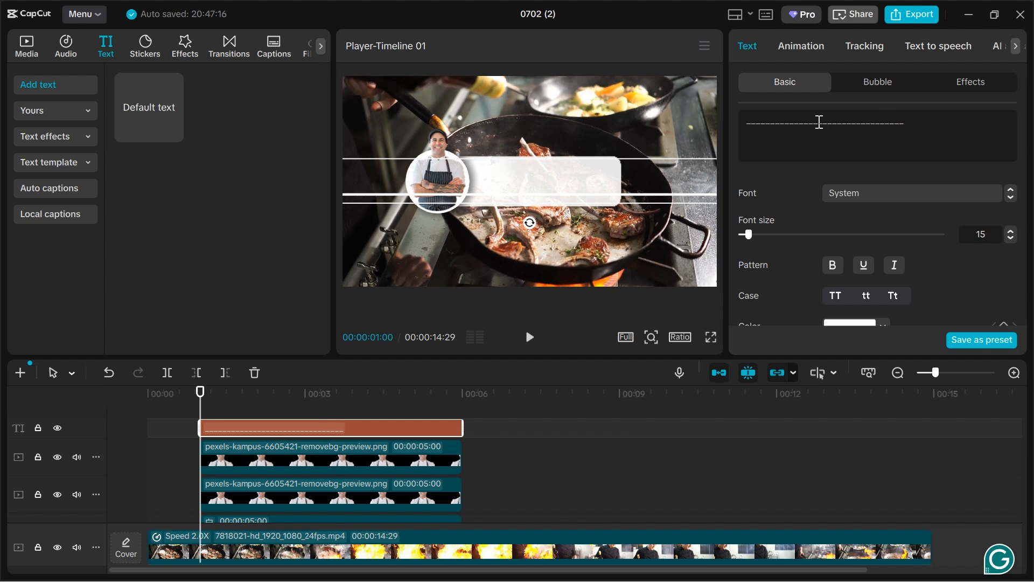
text(___________)
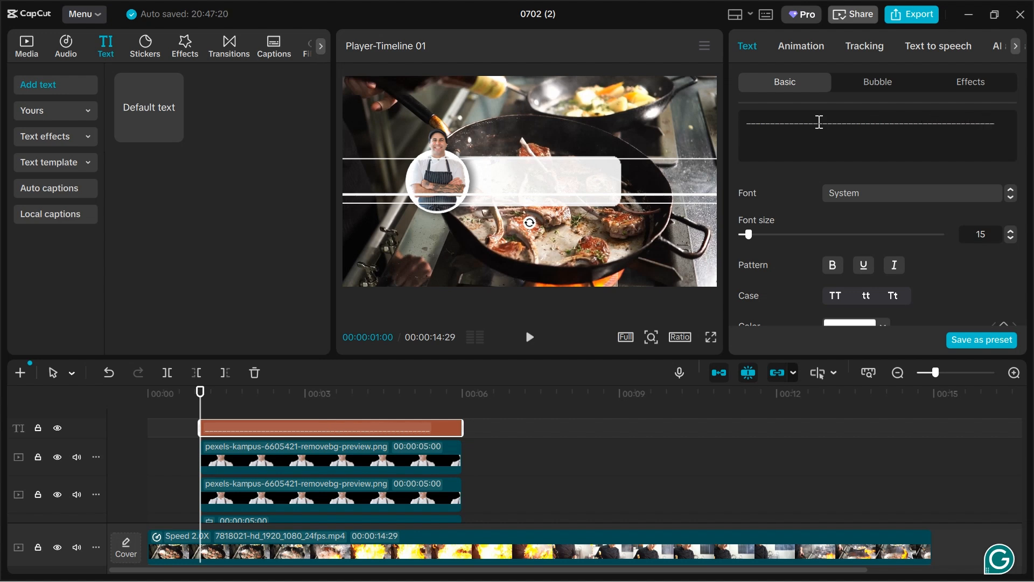
text(_________________)
Set the colour of the whole underscore line to yellow, FFDC00
key(ctrl+a)
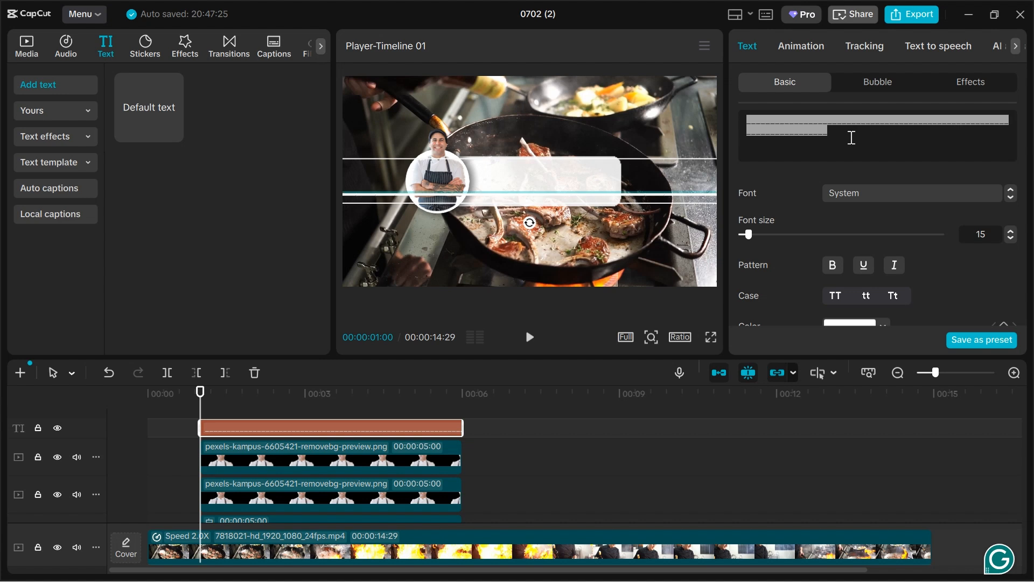
scroll(944, 174, down, 3)
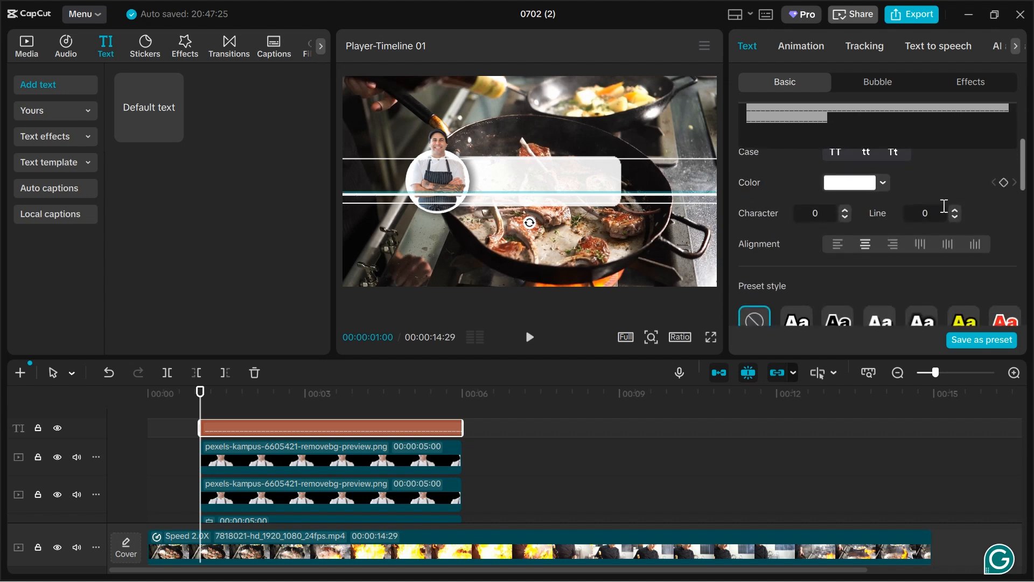
click(881, 184)
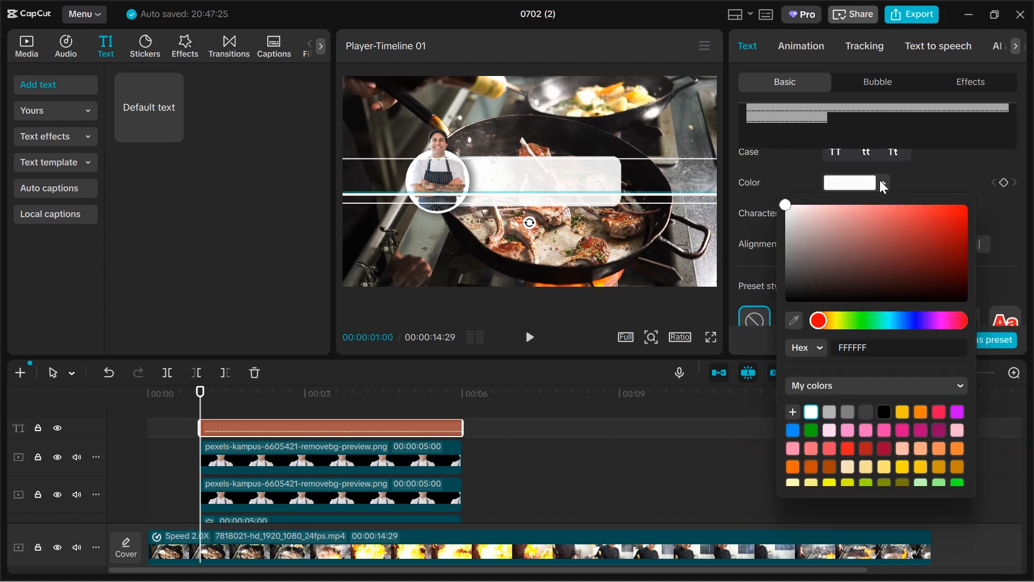
click(904, 466)
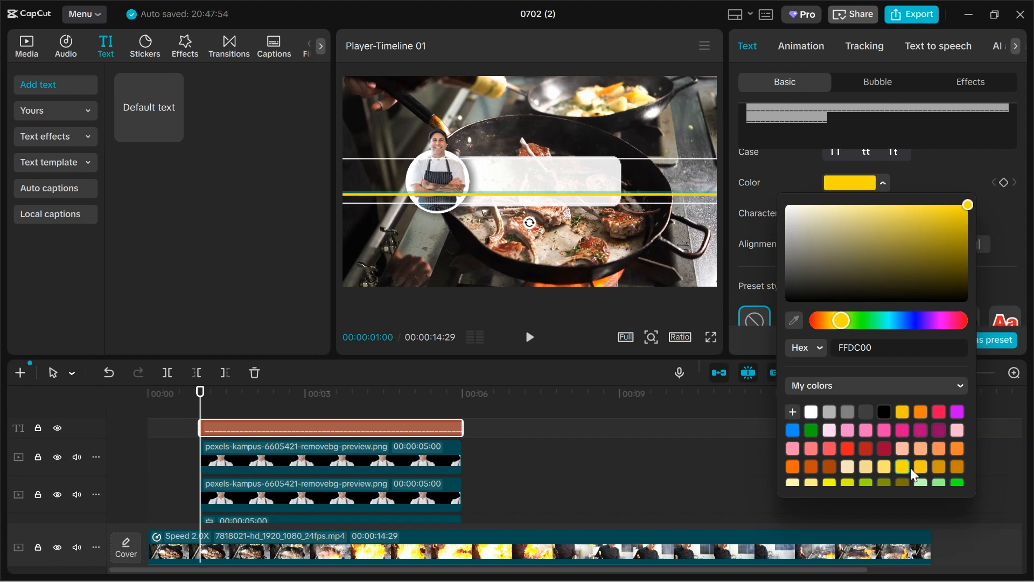
click(964, 176)
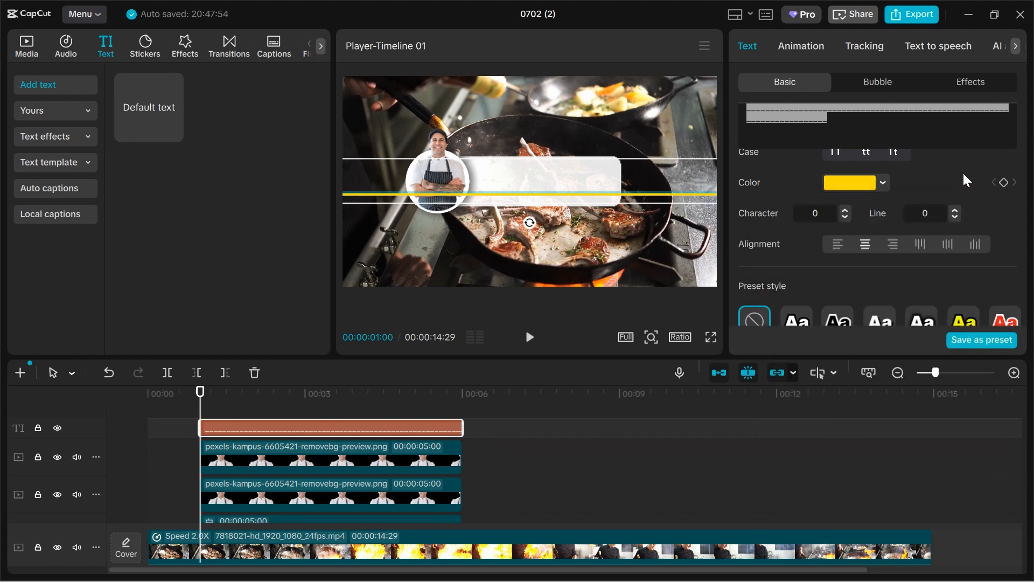
Enable Curve on the underscore text and set its strength to 360° to bend it into a full ring
scroll(962, 172, down, 2)
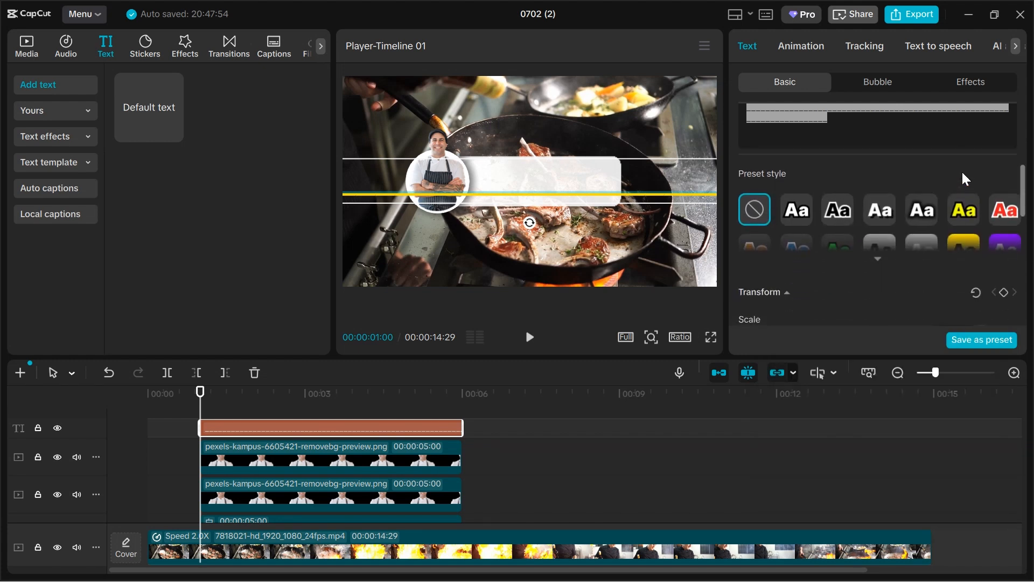
scroll(962, 173, down, 10)
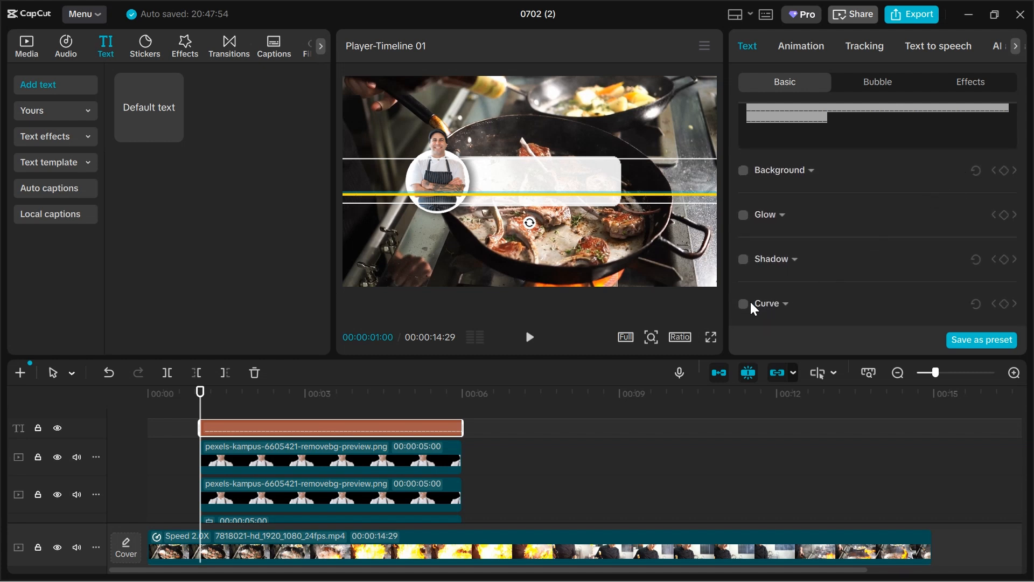
click(743, 304)
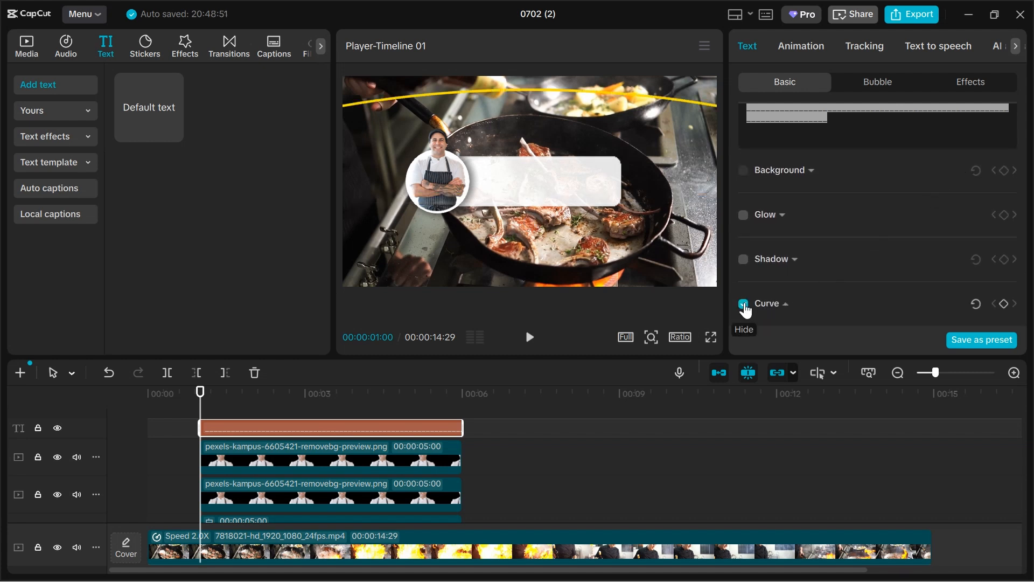
scroll(803, 290, down, 3)
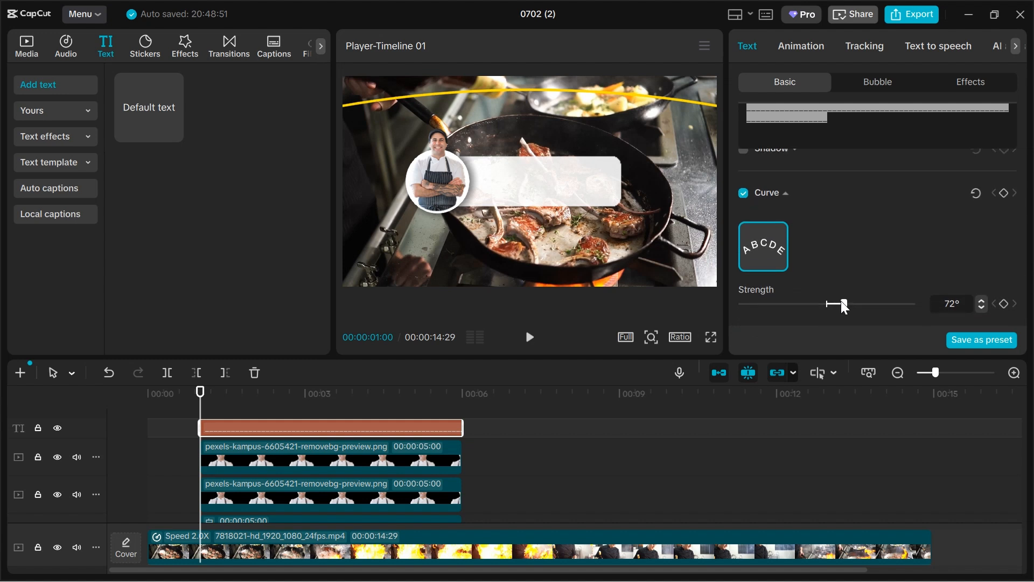
drag(843, 304, 904, 304)
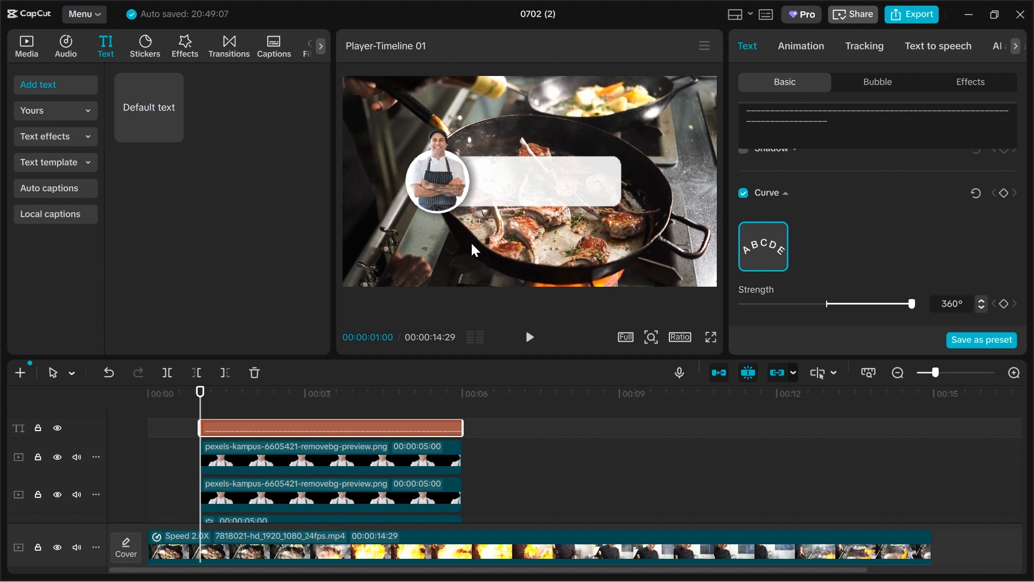
Scale down the yellow ring until it fits within the frame and place it near the centre, over the white bar
drag(470, 240, 537, 261)
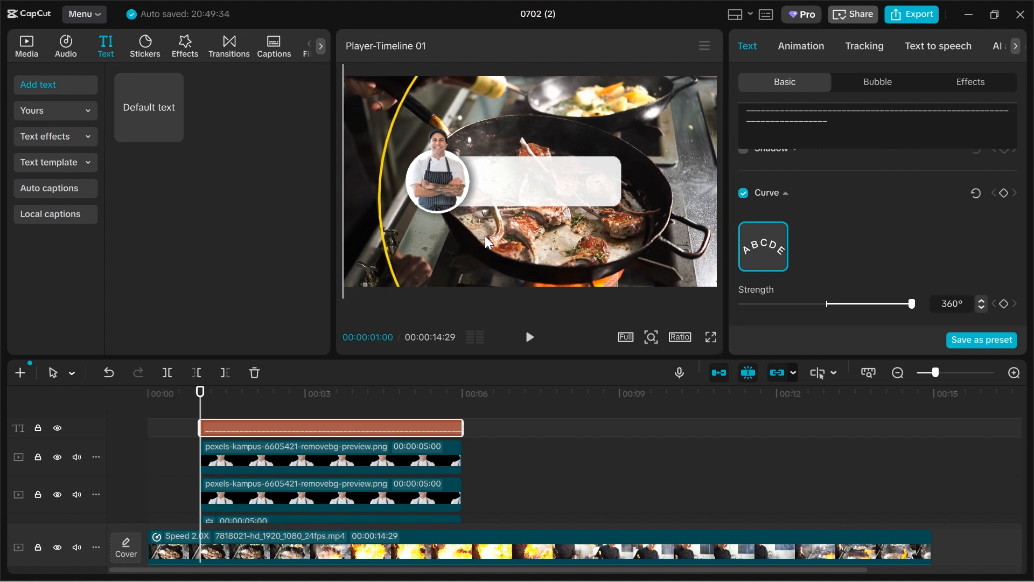
drag(484, 235, 519, 51)
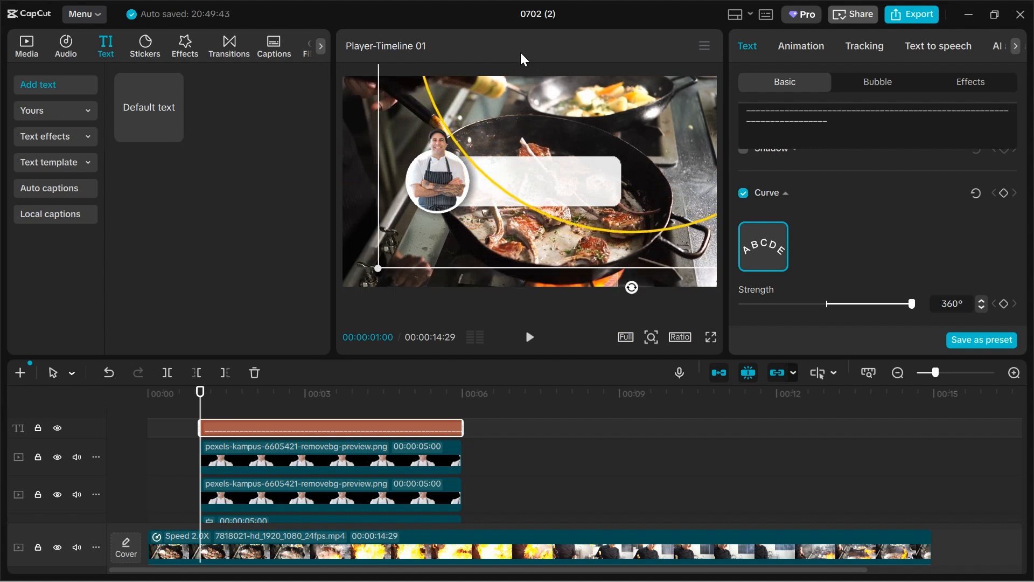
drag(382, 269, 433, 218)
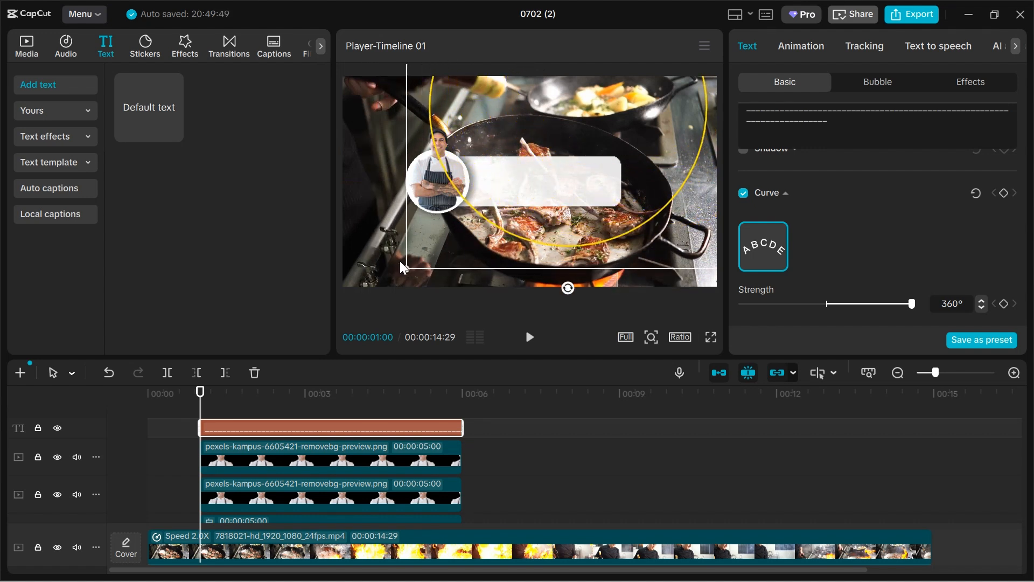
drag(409, 267, 474, 200)
drag(532, 118, 485, 189)
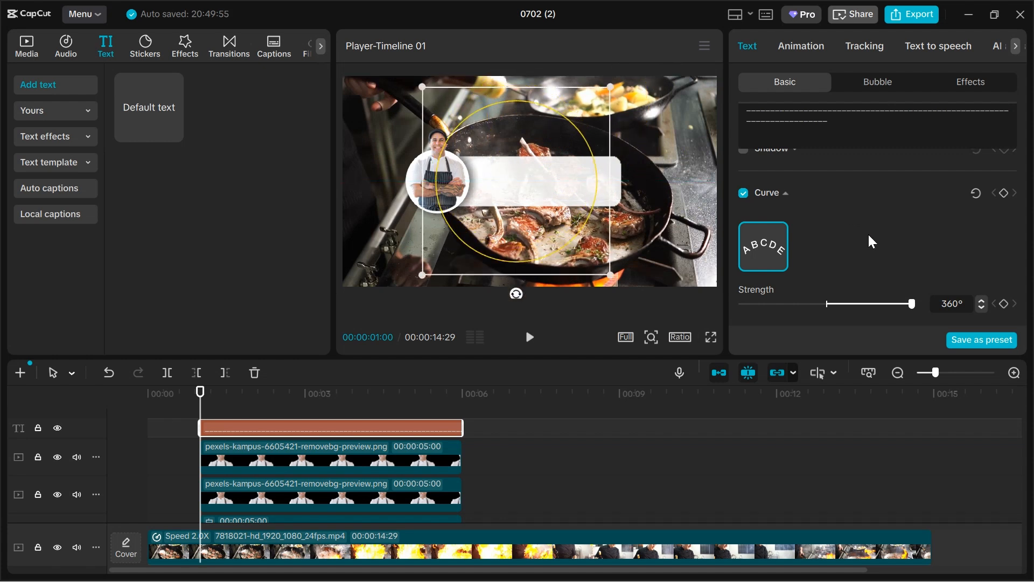
Enable Glow on the yellow ring and set its intensity to 70 and range to 15
scroll(869, 237, up, 3)
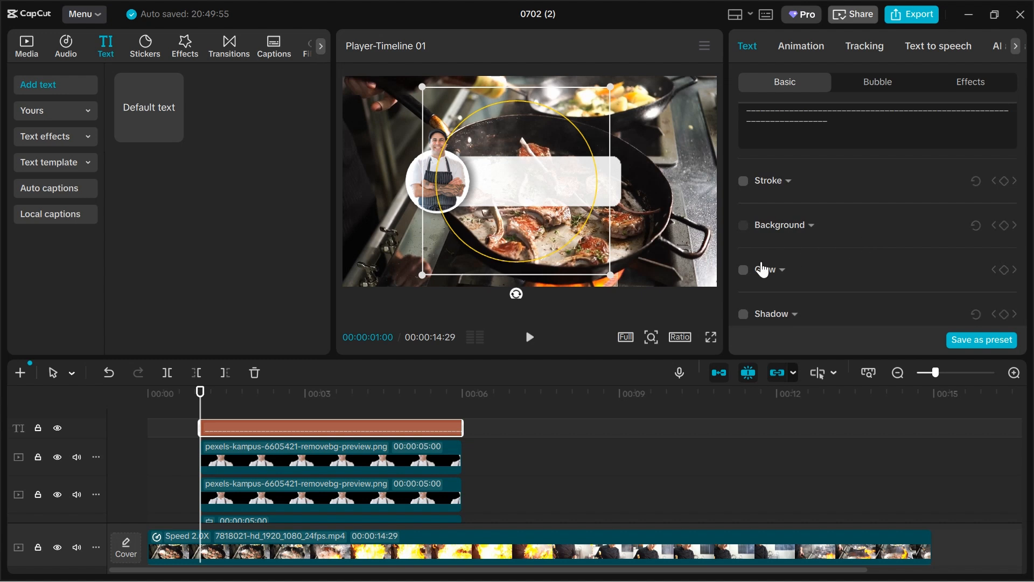
click(744, 273)
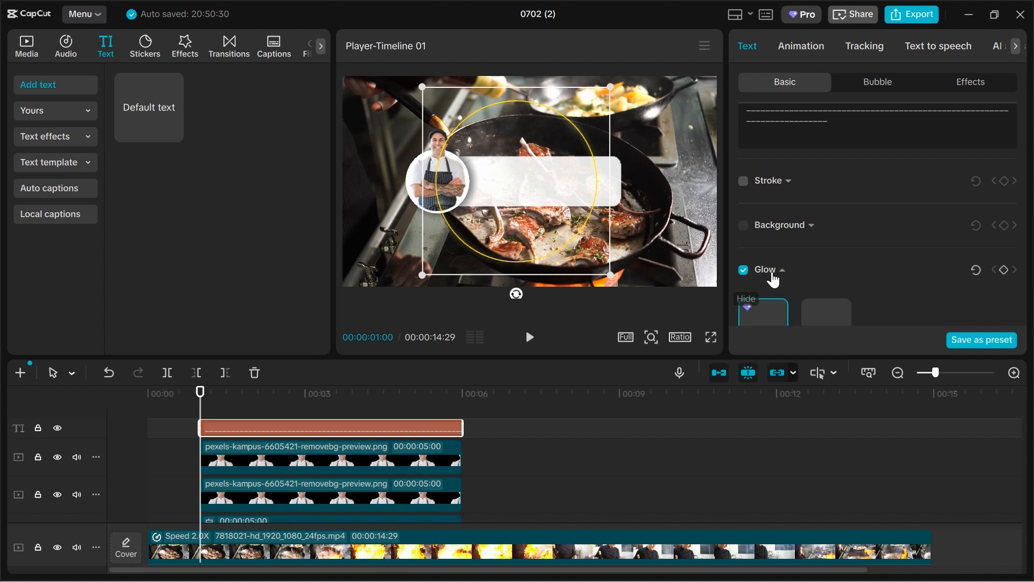
scroll(818, 257, down, 3)
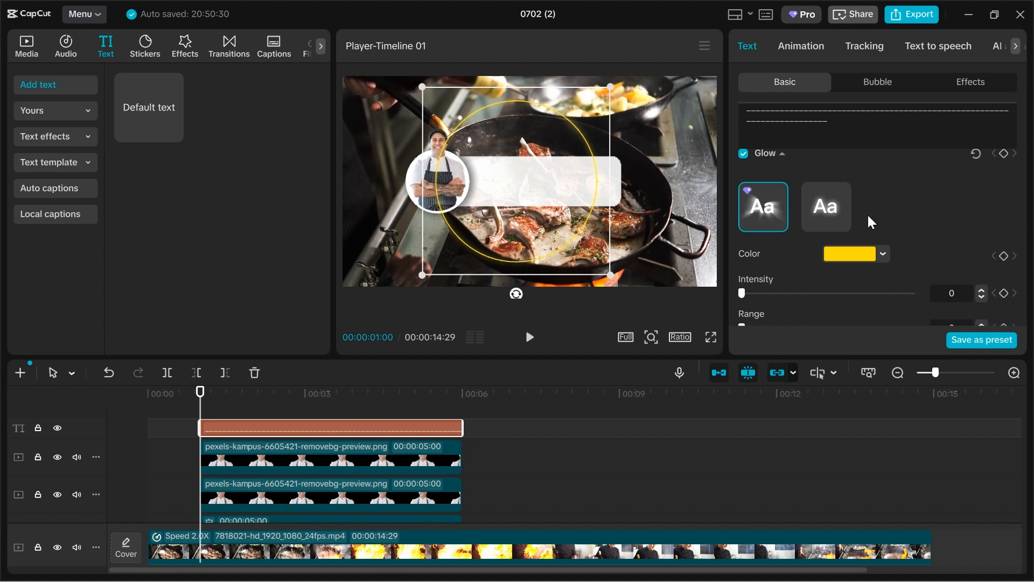
scroll(867, 213, down, 3)
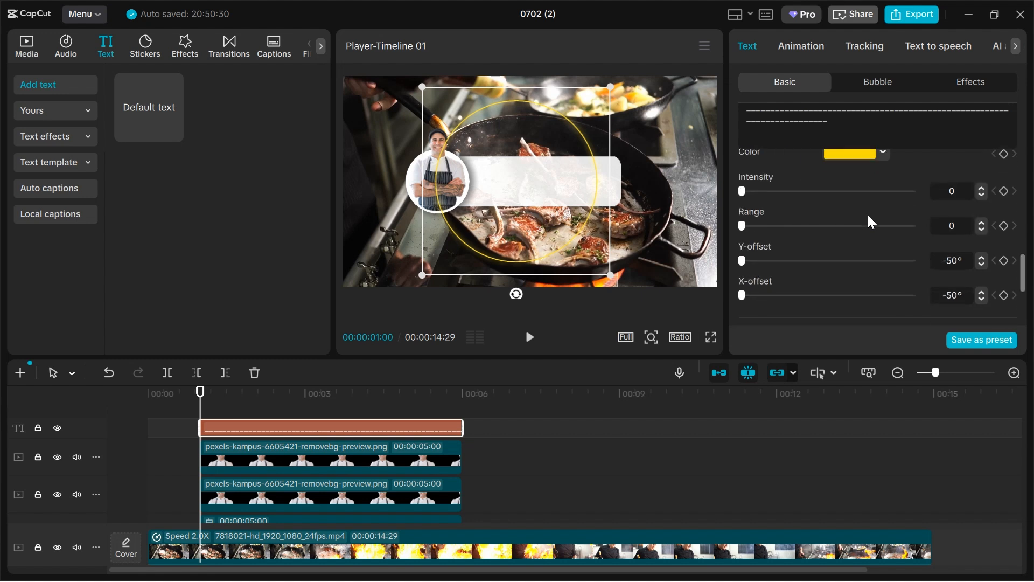
scroll(737, 229, up, 1)
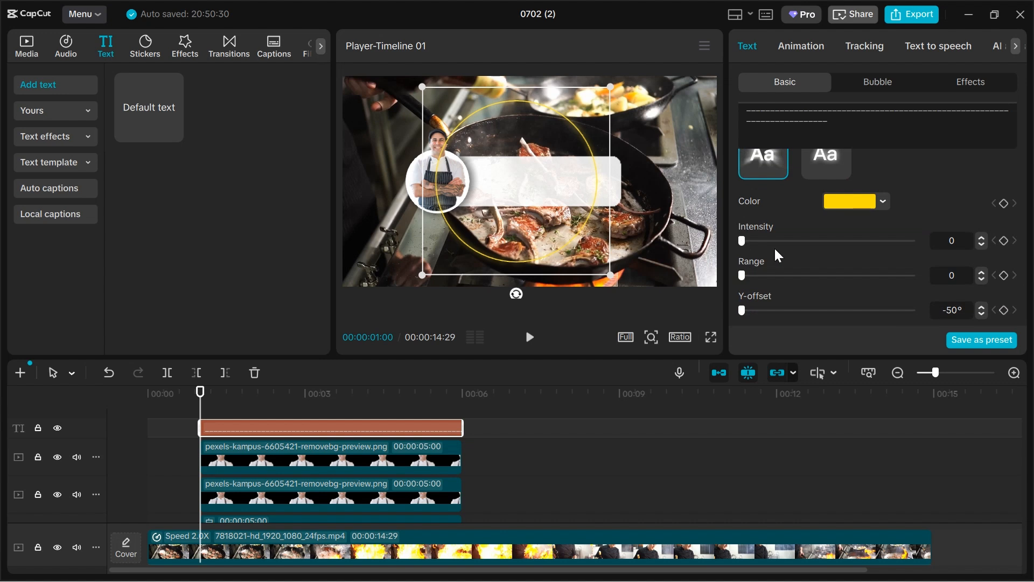
drag(774, 246, 848, 248)
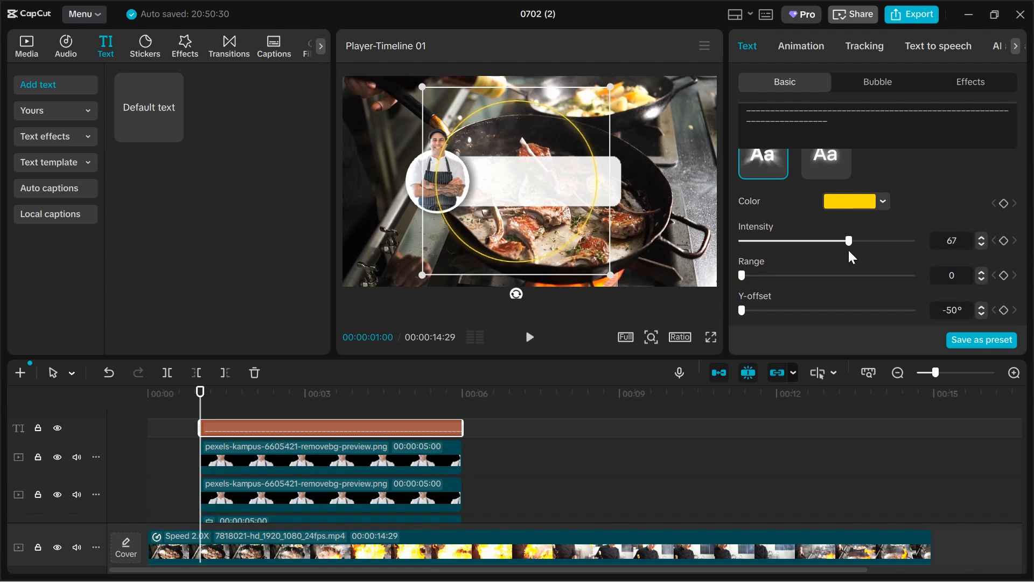
click(981, 237)
click(981, 237)
click(982, 237)
drag(743, 275, 749, 276)
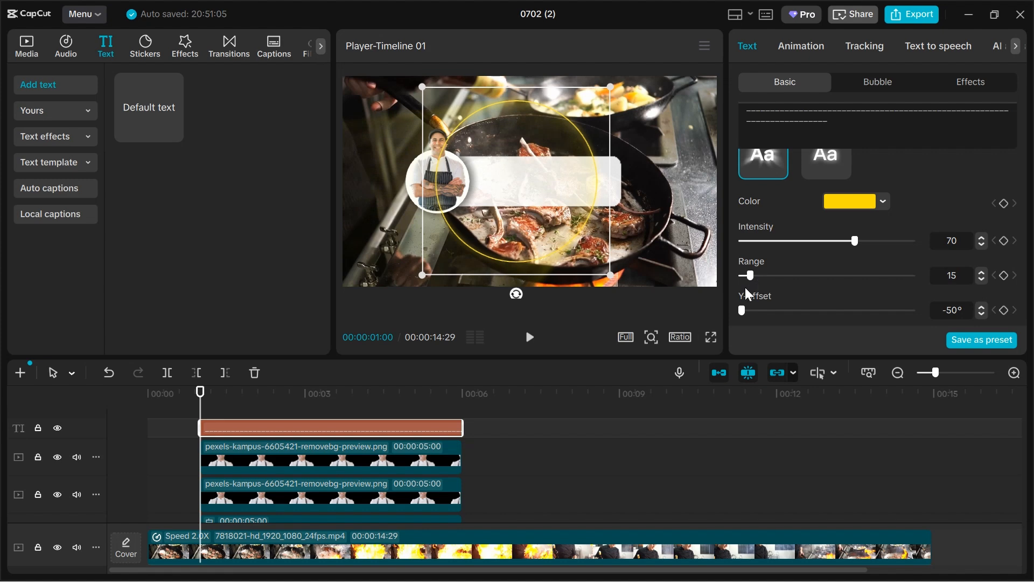
click(653, 337)
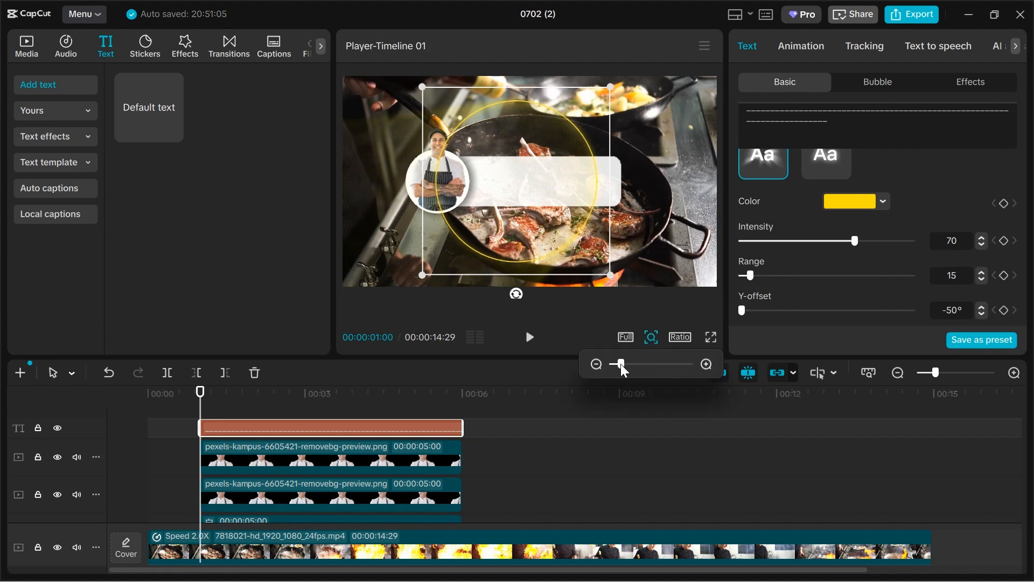
mouse_move(620, 364)
mouse_down()
mouse_move(645, 364)
mouse_move(622, 369)
mouse_up()
click(651, 337)
Set the ring text's character spacing to -7 to shrink the ring
scroll(874, 232, up, 3)
scroll(875, 233, down, 3)
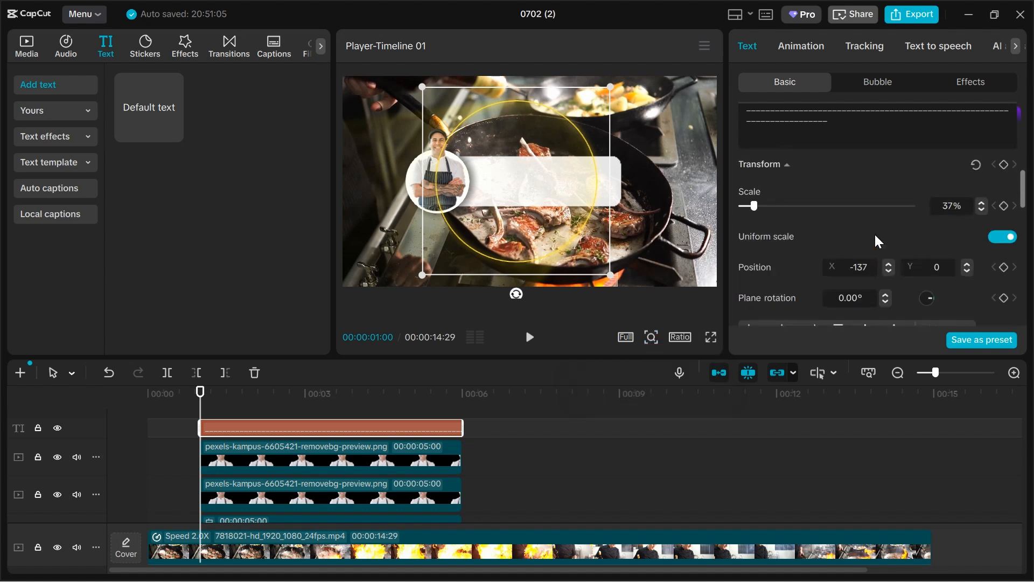
scroll(874, 233, up, 8)
click(845, 231)
click(845, 230)
click(845, 230)
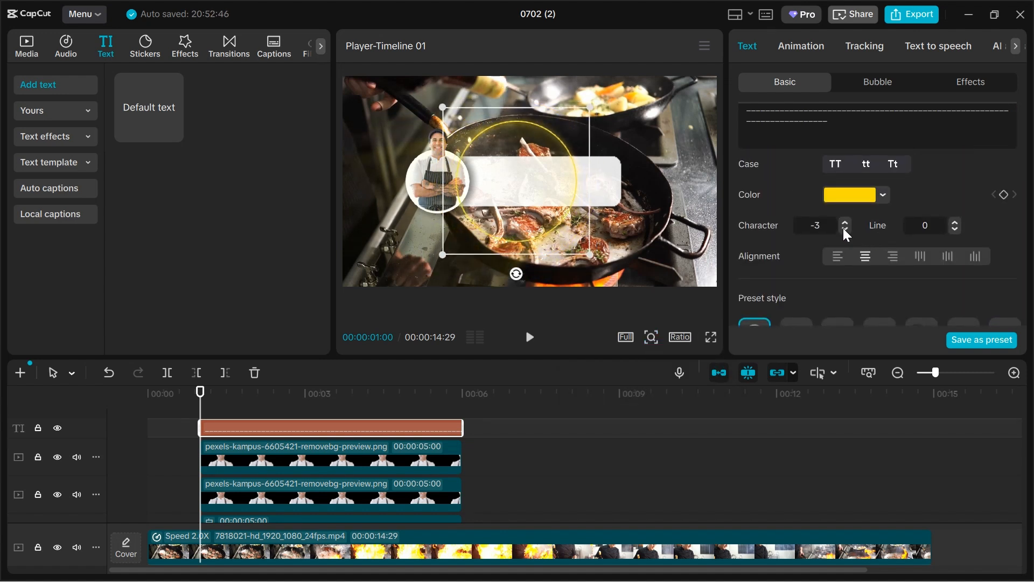
click(844, 230)
click(844, 230)
click(844, 230)
click(844, 230)
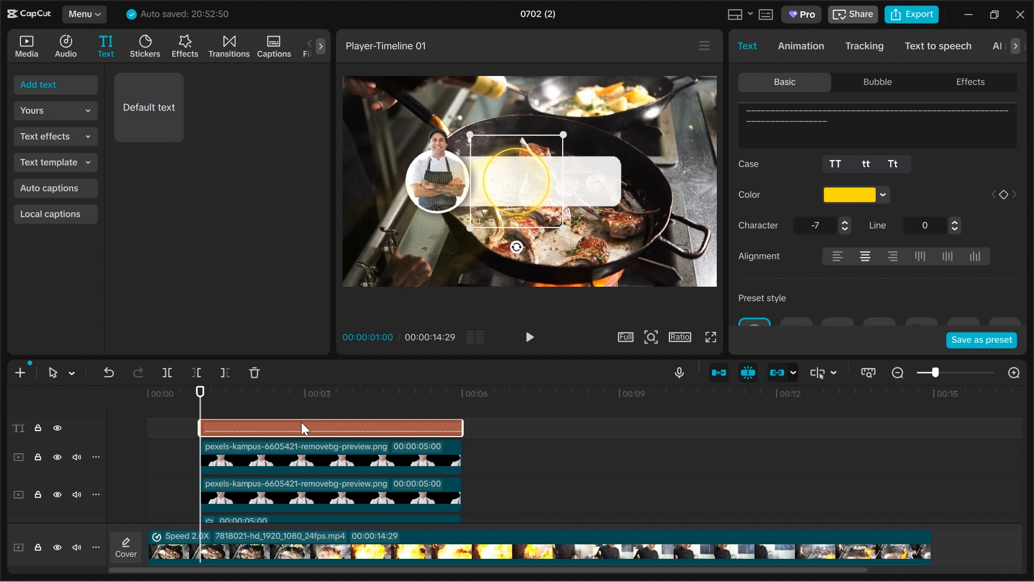
Move the ring's layer beneath both chef cutout clips and fit the ring around the white circle behind the chef
drag(302, 423, 320, 497)
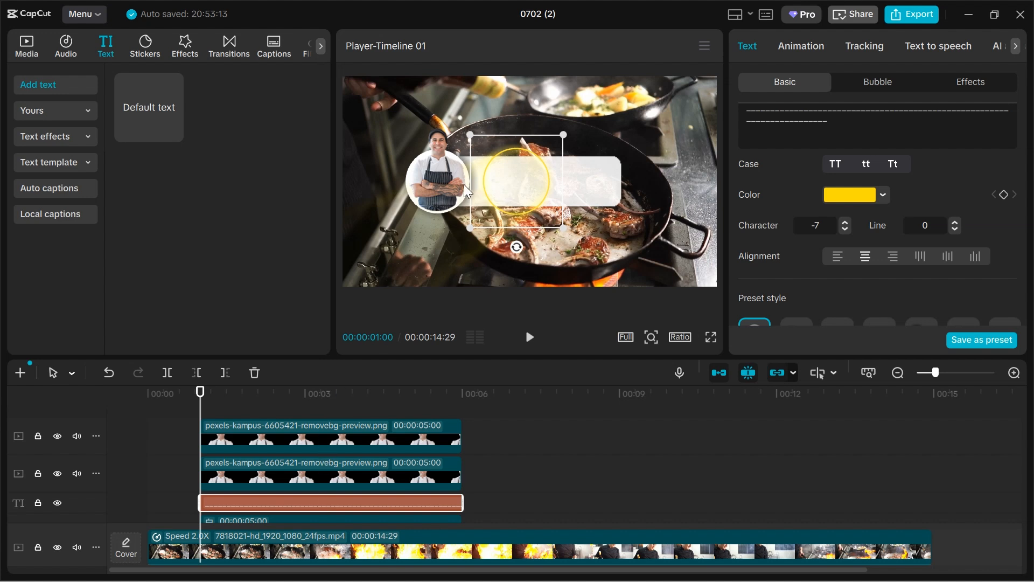
drag(459, 184, 428, 185)
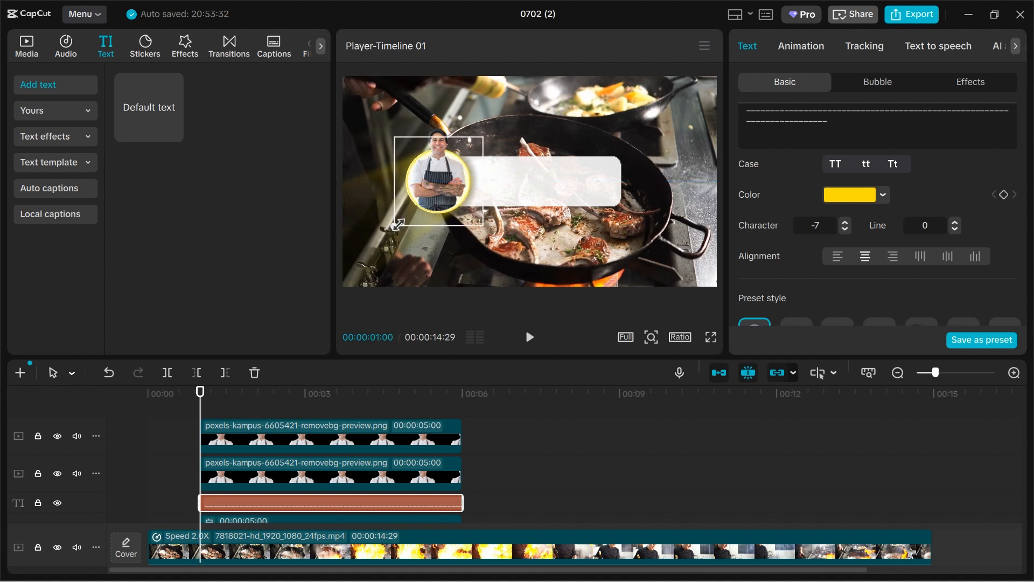
click(434, 182)
Add a default text with the word Chef followed by the chef's name, using the PublicSans-Regular font
click(172, 132)
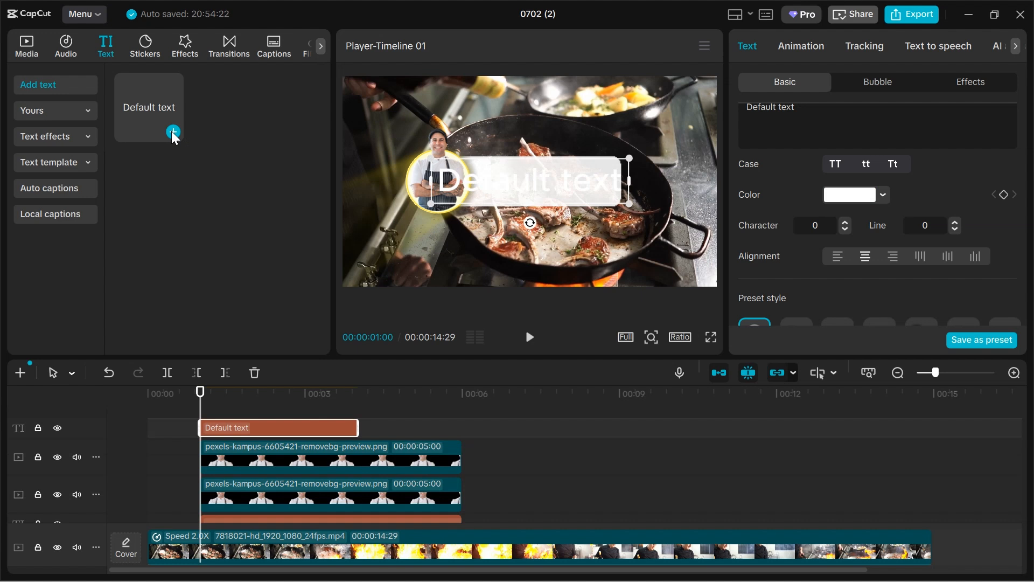
click(806, 120)
text(Chef)
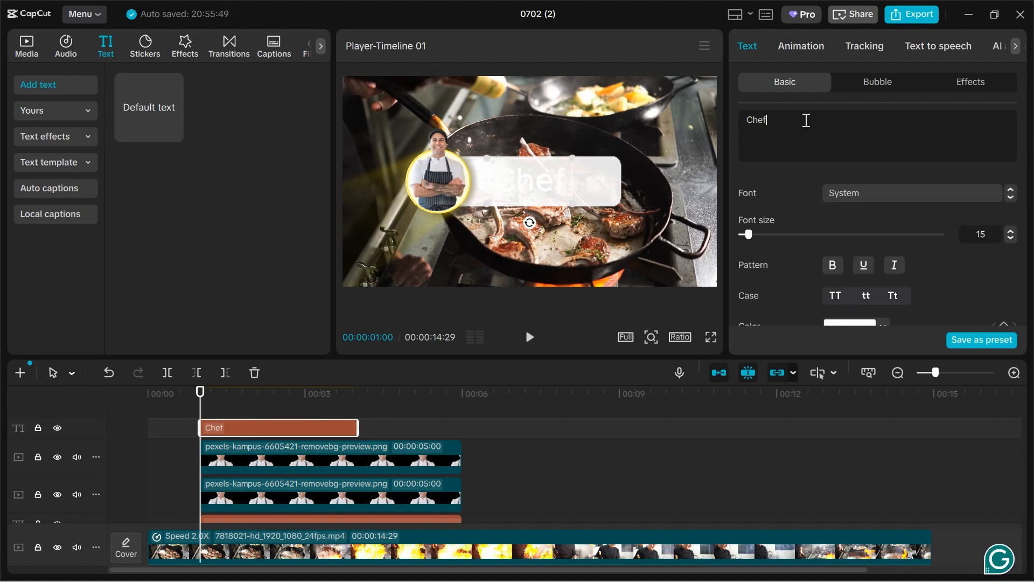
text( Imhontu)
click(858, 190)
click(870, 218)
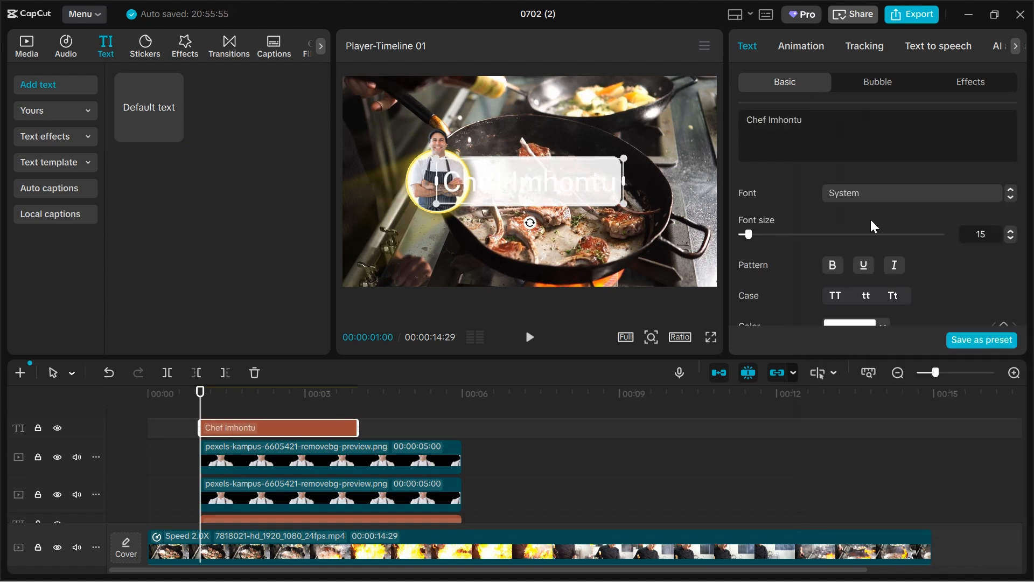
Make the chef's name bold and colour the whole title dark grey
drag(803, 119, 769, 120)
click(832, 265)
scroll(919, 221, down, 3)
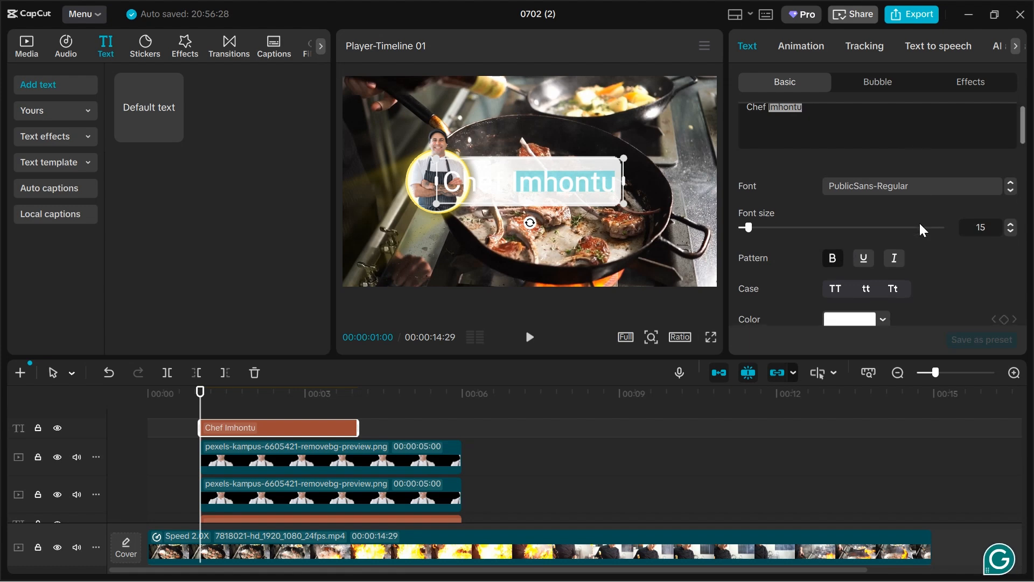
Duplicate the chef title on a new track and replace its text with "Assistant Mananging Director"
right_click(286, 422)
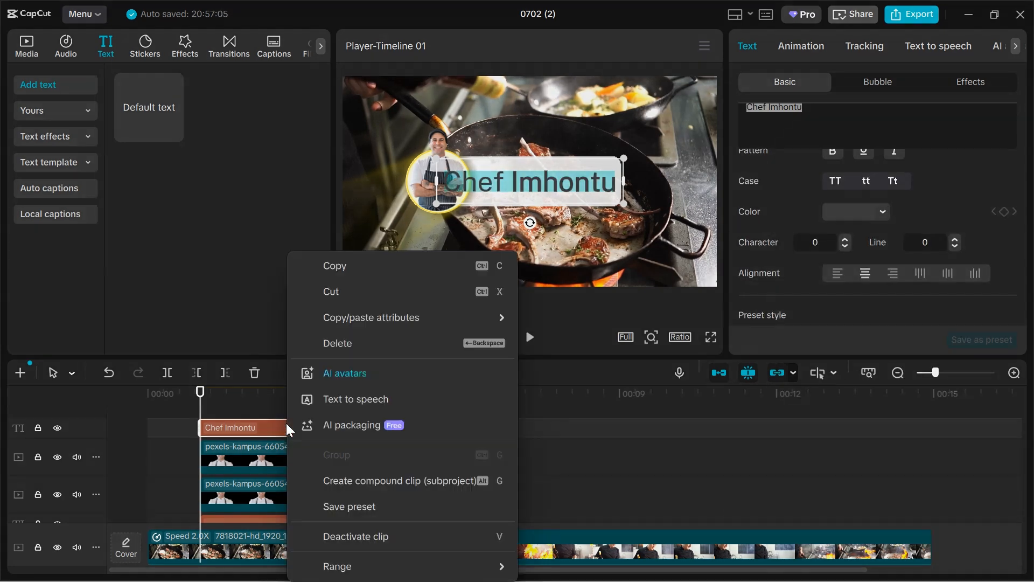
click(335, 265)
right_click(184, 448)
click(231, 460)
click(875, 126)
key(ctrl+a)
text(Ass)
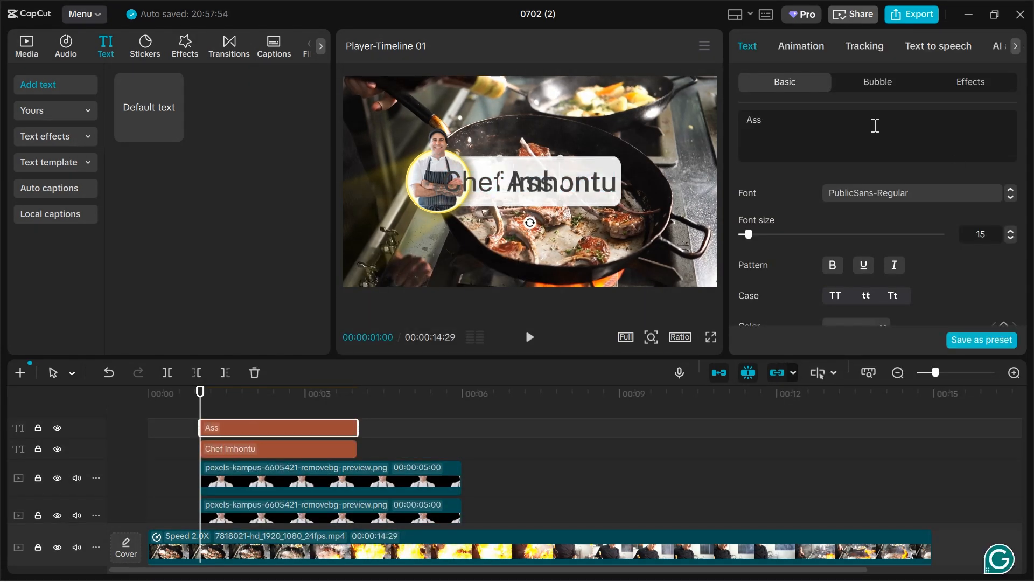
text(istant Mananging Director)
Scale down both texts and arrange them inside the white bar, with the chef's name above the smaller job title
drag(554, 179, 538, 195)
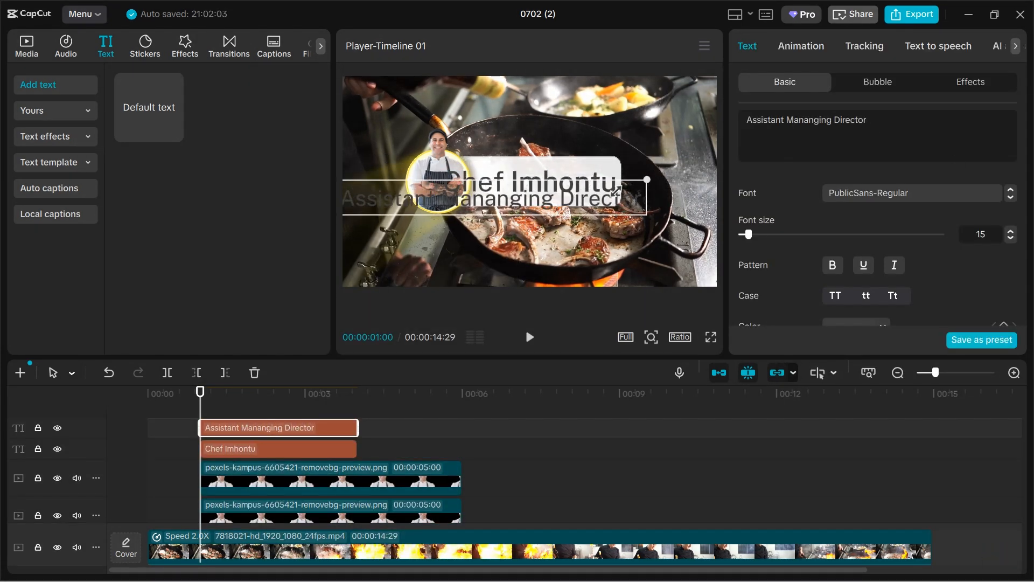
drag(624, 209, 575, 169)
click(528, 182)
drag(440, 152, 472, 165)
drag(502, 173, 523, 190)
click(517, 196)
drag(468, 180, 542, 193)
click(500, 173)
click(541, 188)
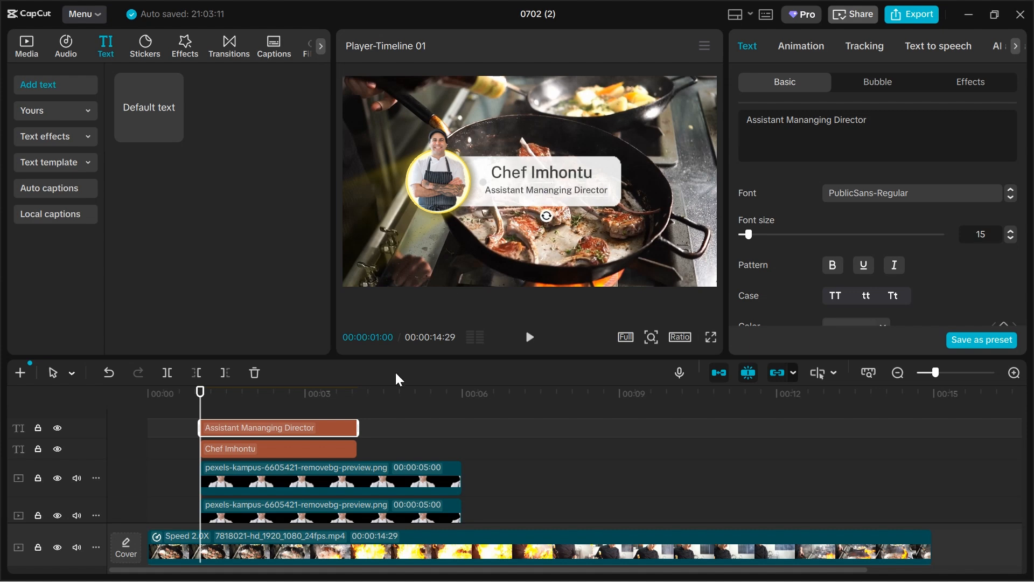
Extend both text clips on the timeline to end together with the five-second chef cutout clips
drag(358, 427, 463, 427)
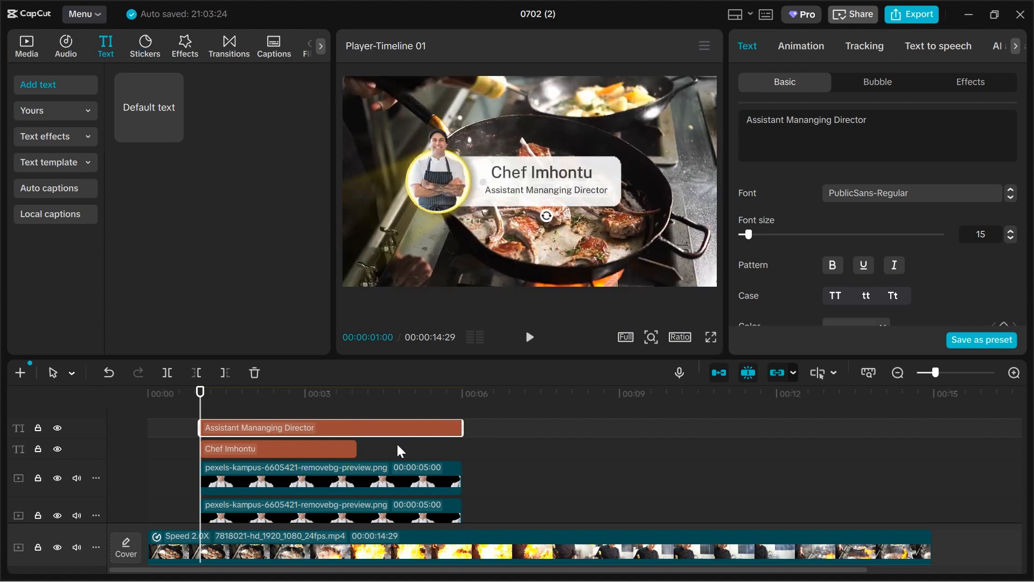
drag(353, 450, 459, 448)
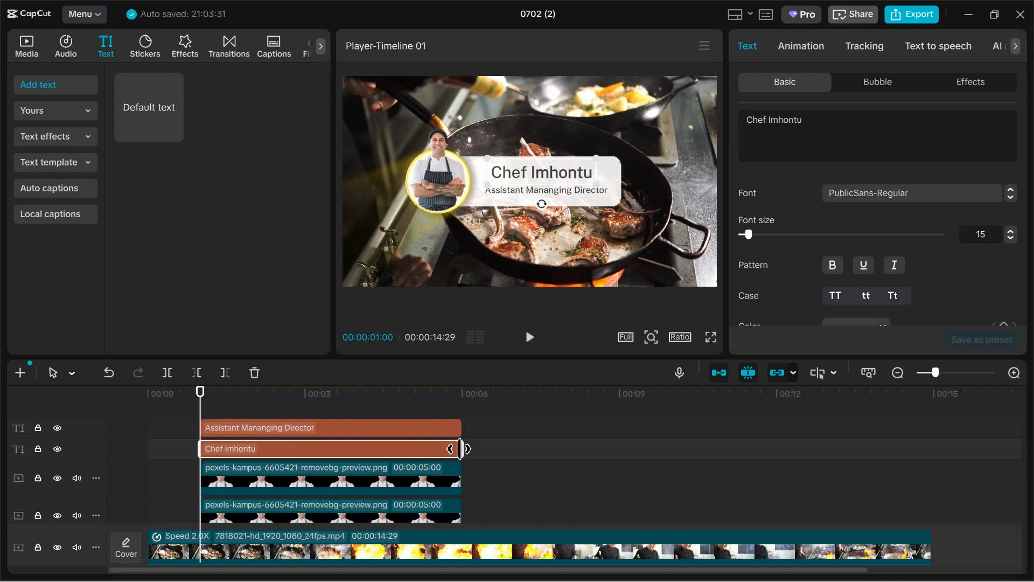
click(177, 419)
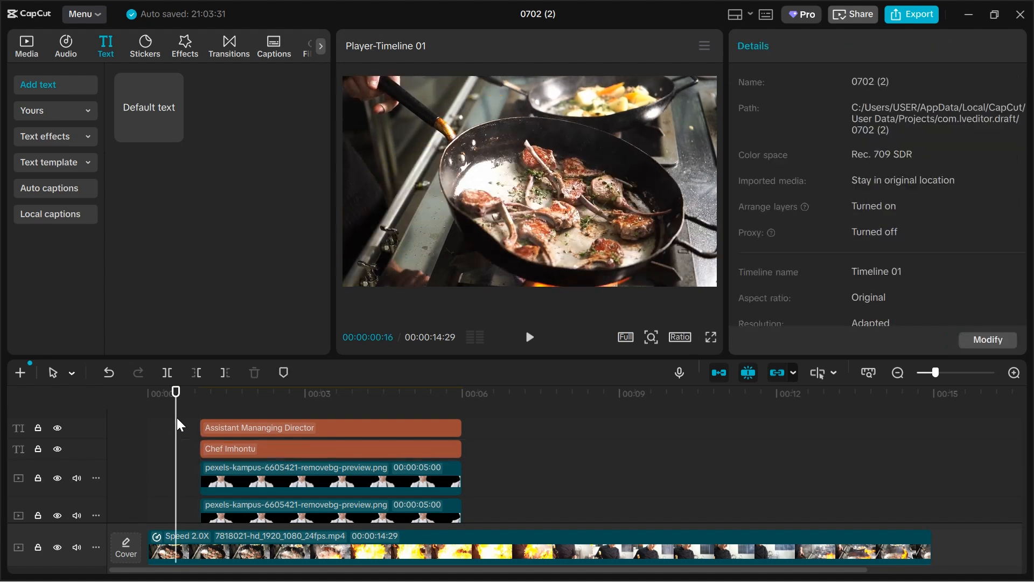
Combine all lower-third layers above the cooking video into one compound clip
drag(186, 422, 295, 477)
right_click(309, 466)
click(380, 482)
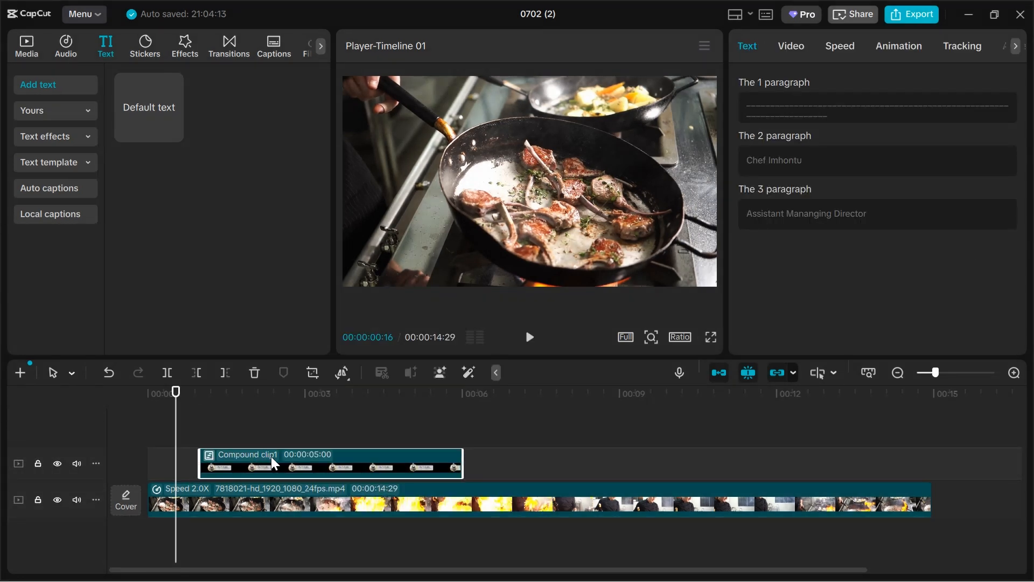
Scale the compound clip to 56% and place it in the video's lower-left corner at position X -920, Y -750
drag(176, 393, 257, 420)
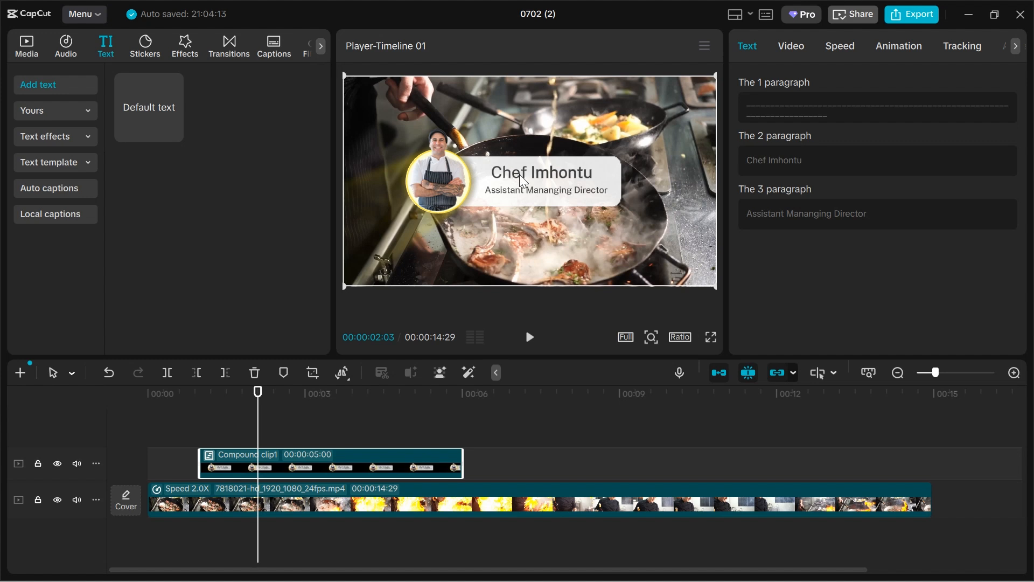
drag(519, 174, 474, 243)
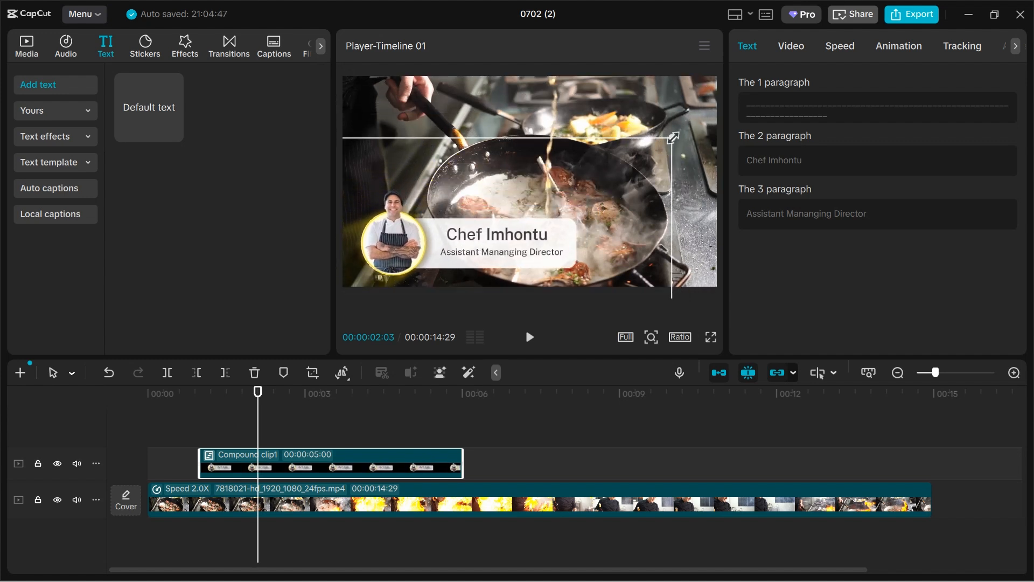
drag(664, 142, 556, 192)
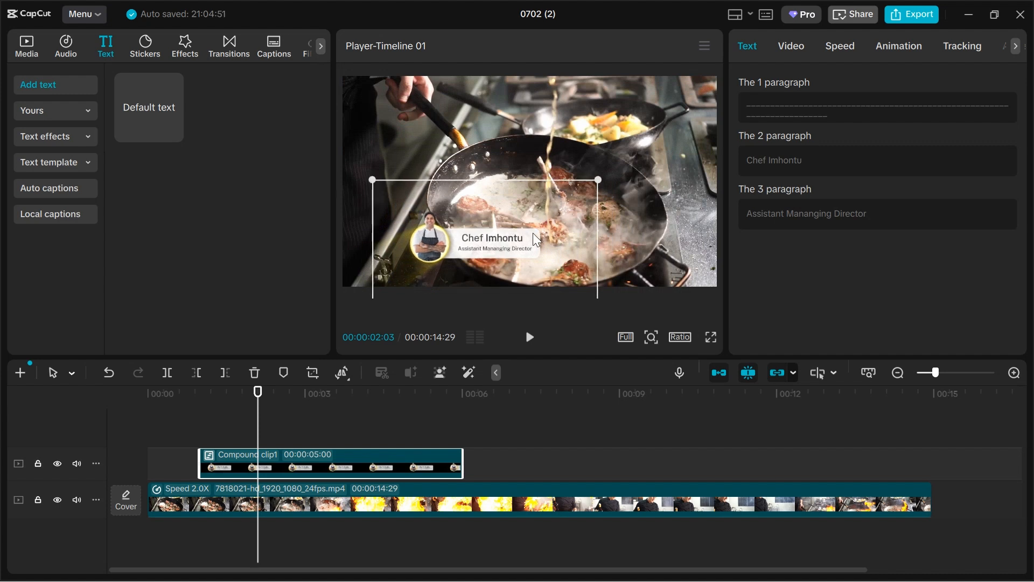
drag(532, 233, 489, 245)
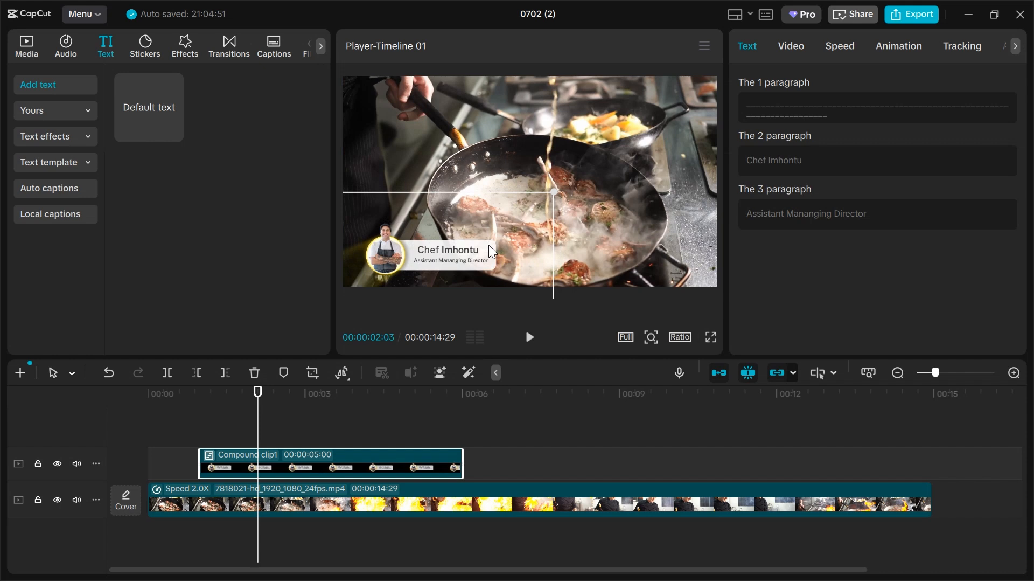
drag(489, 244, 486, 244)
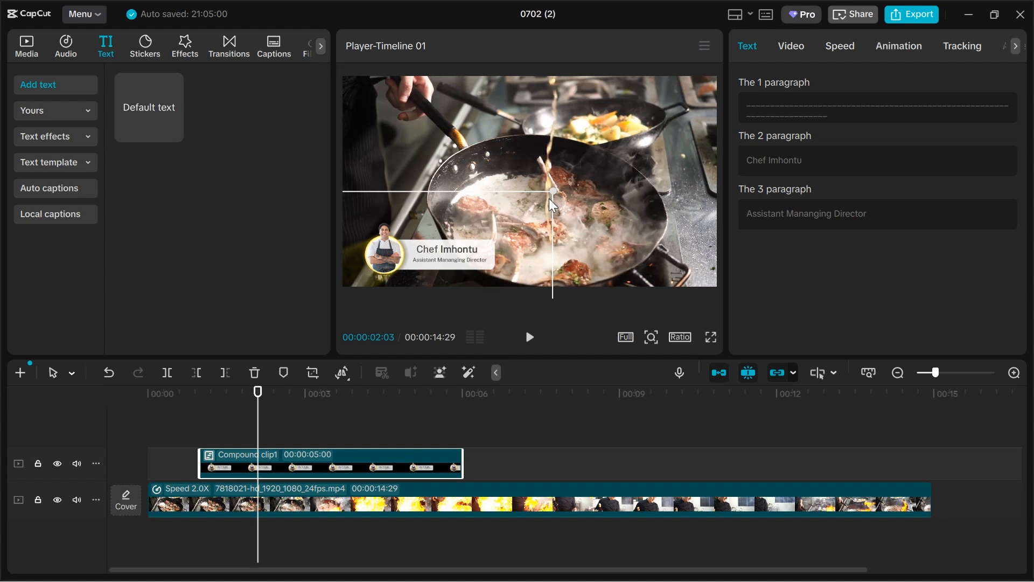
drag(550, 192, 544, 194)
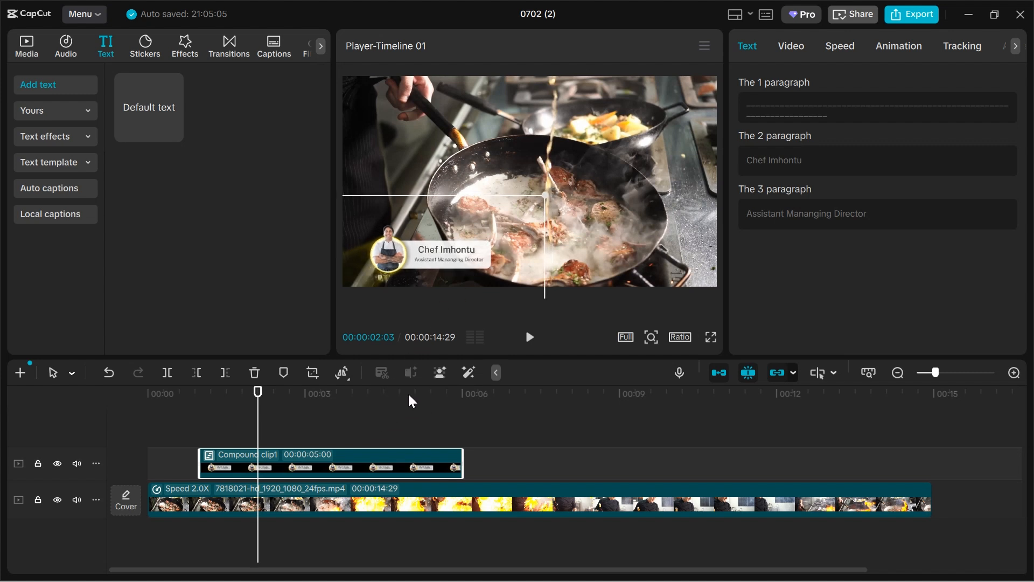
Add a Transform keyframe to the compound clip at 00:00:01:00 and advance the playhead to 00:00:01:10
click(795, 52)
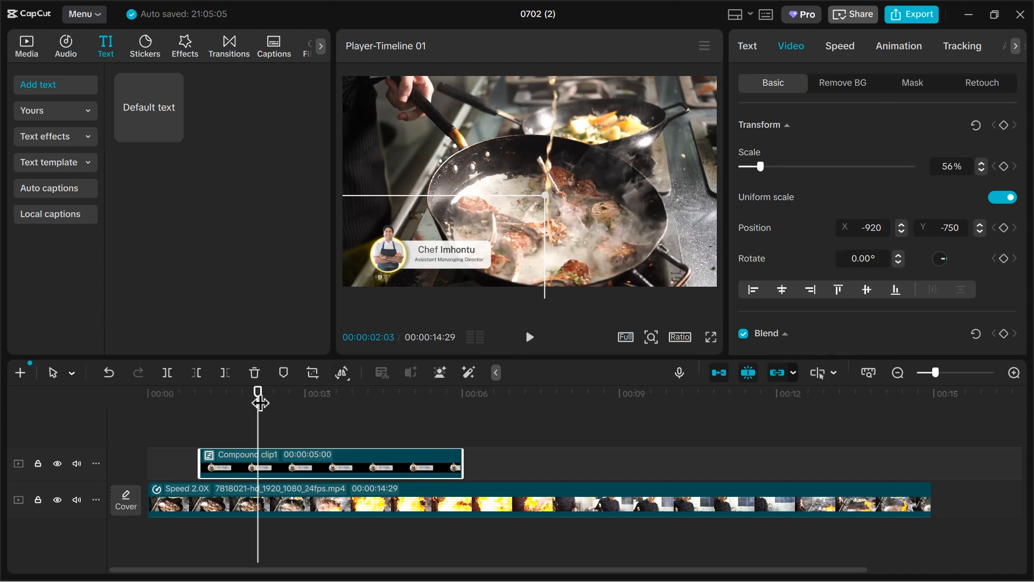
drag(260, 397, 201, 423)
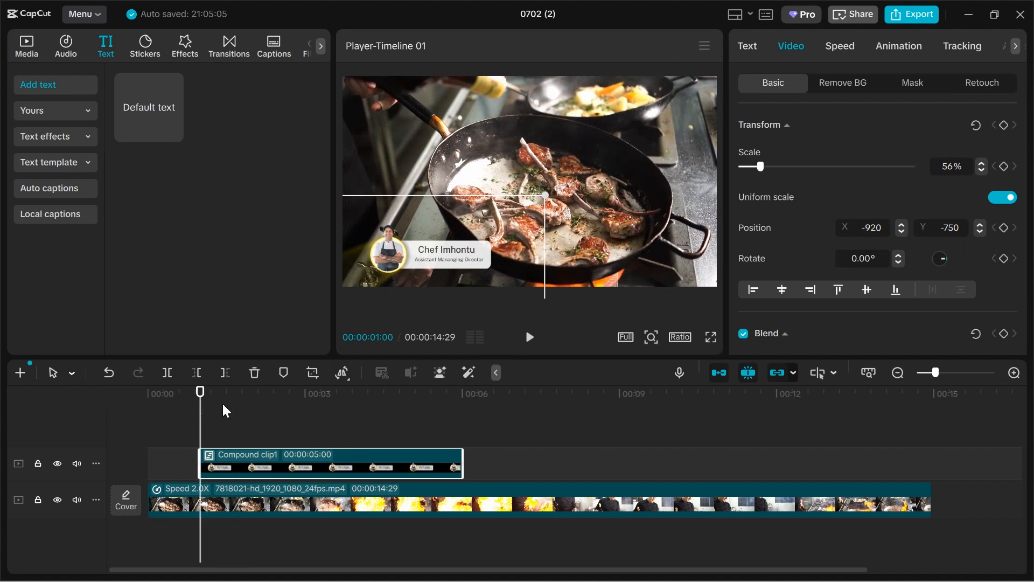
click(1003, 124)
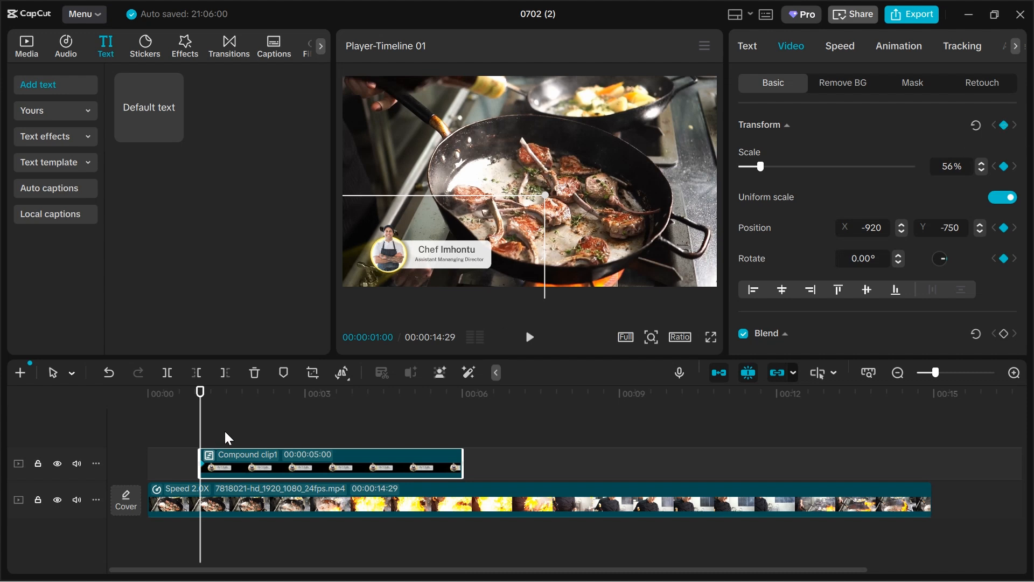
key(space)
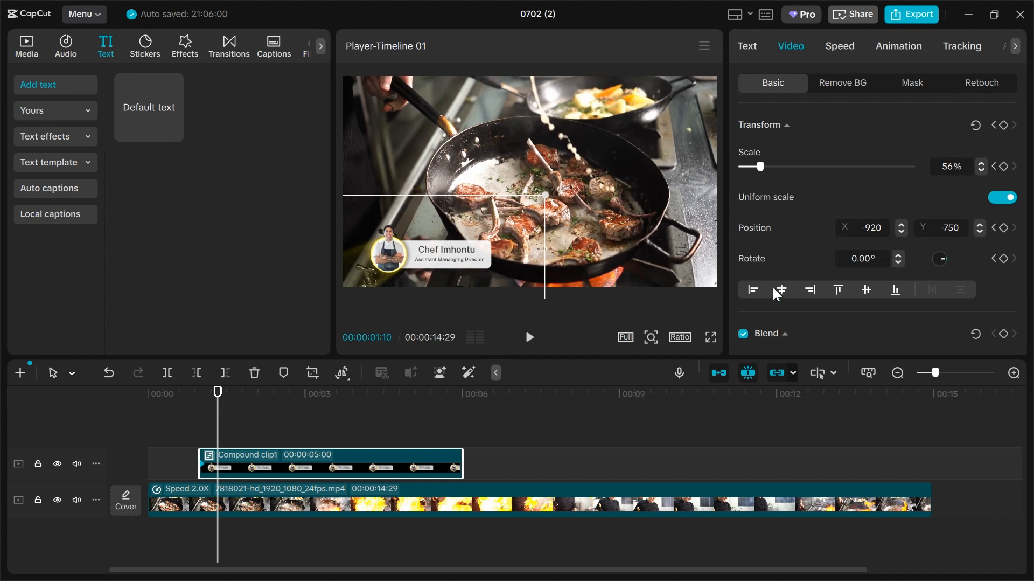
Add a Transform keyframe at 00:00:01:10, and at the 00:00:01:00 keyframe move the compound clip below the frame to about X -932, Y -1516
click(1003, 126)
click(203, 465)
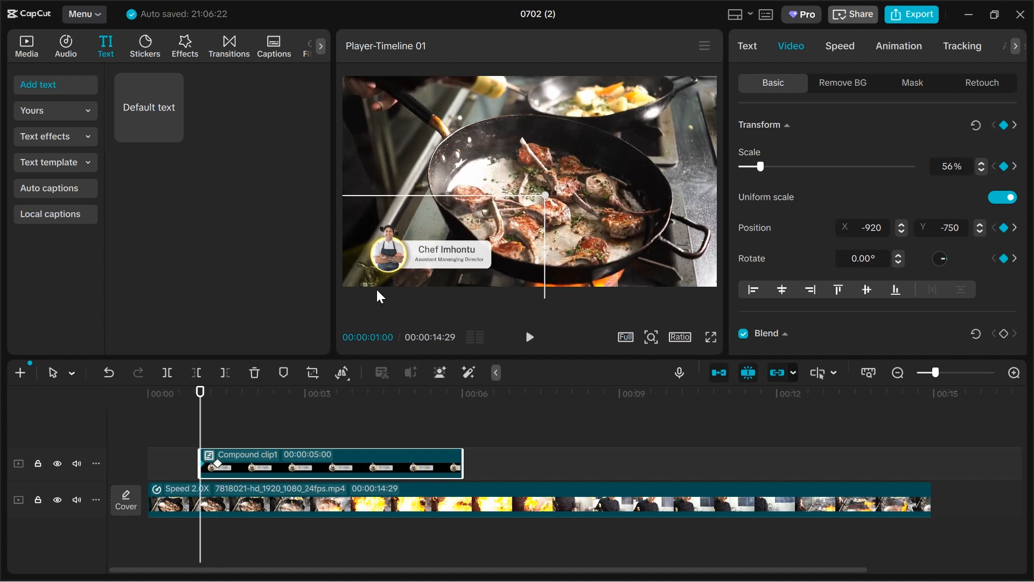
drag(458, 209, 456, 283)
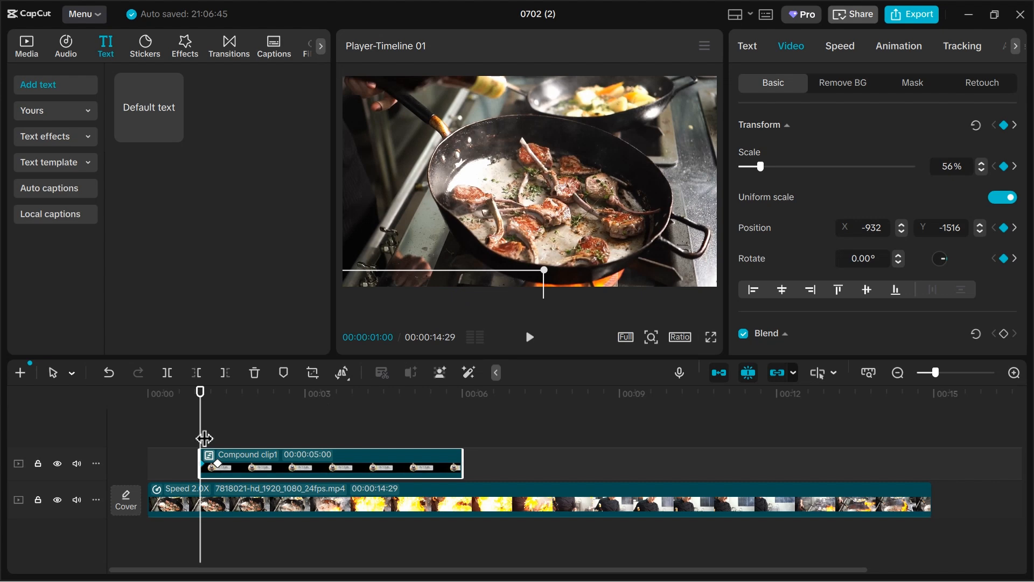
Add a Position keyframe to the compound clip at 00:00:05:00, and at 00:00:05:29 move it below the frame to about X -899, Y -1475
drag(203, 436, 419, 410)
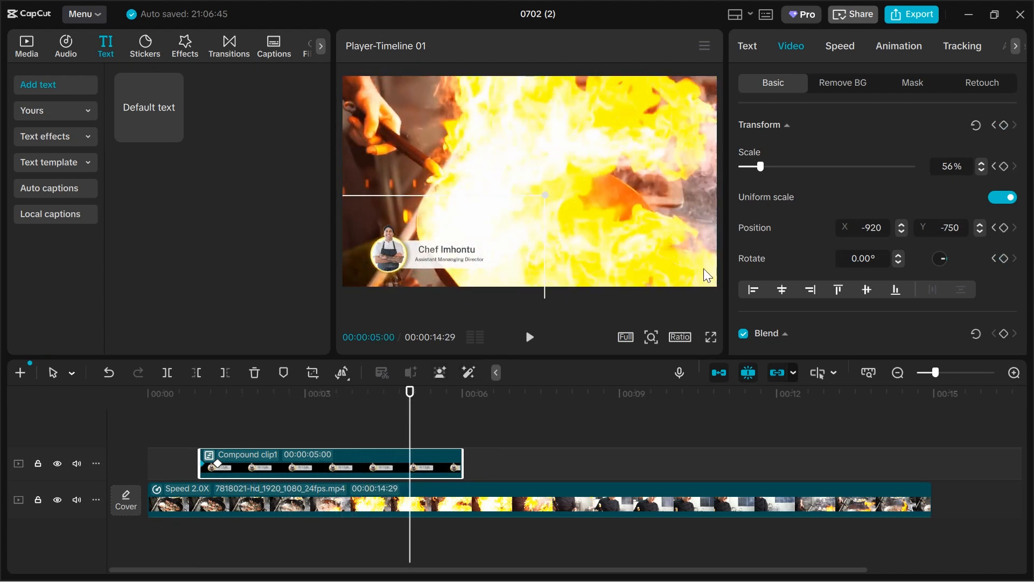
click(1004, 228)
drag(411, 405, 460, 414)
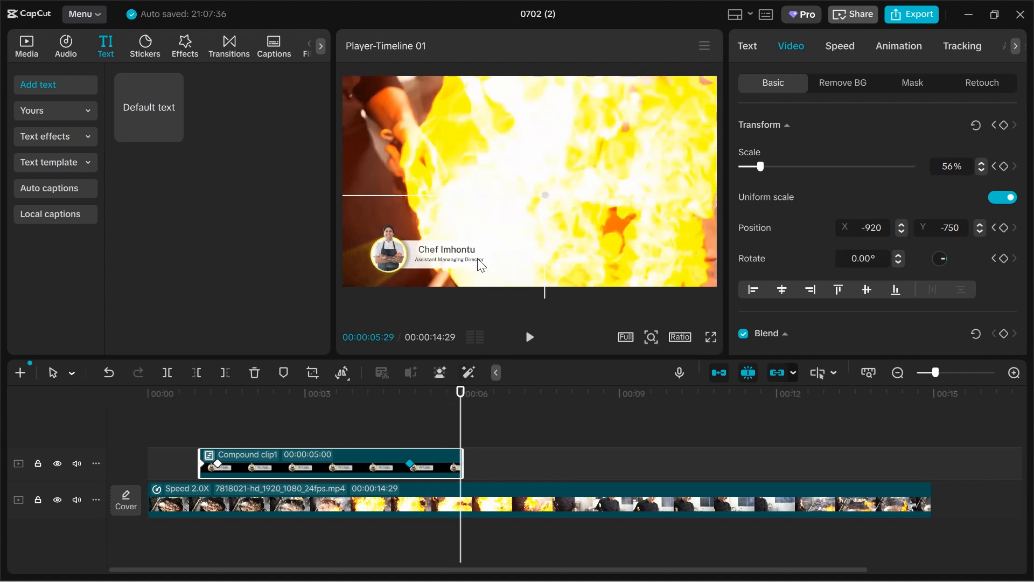
drag(489, 243, 490, 299)
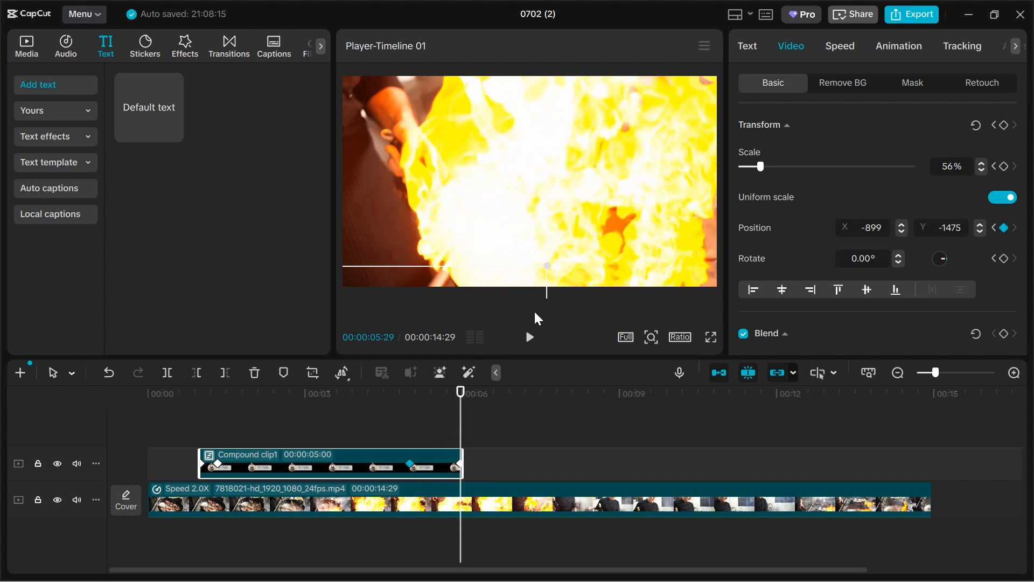
Deselect the compound clip, return the playhead to the start of the timeline and show the video preview in full screen
click(125, 451)
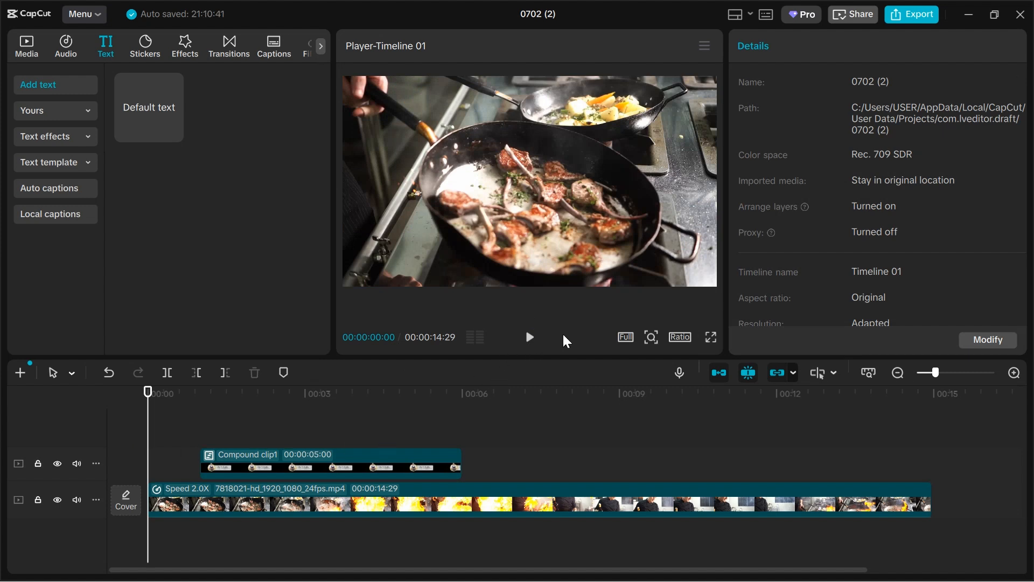
click(711, 337)
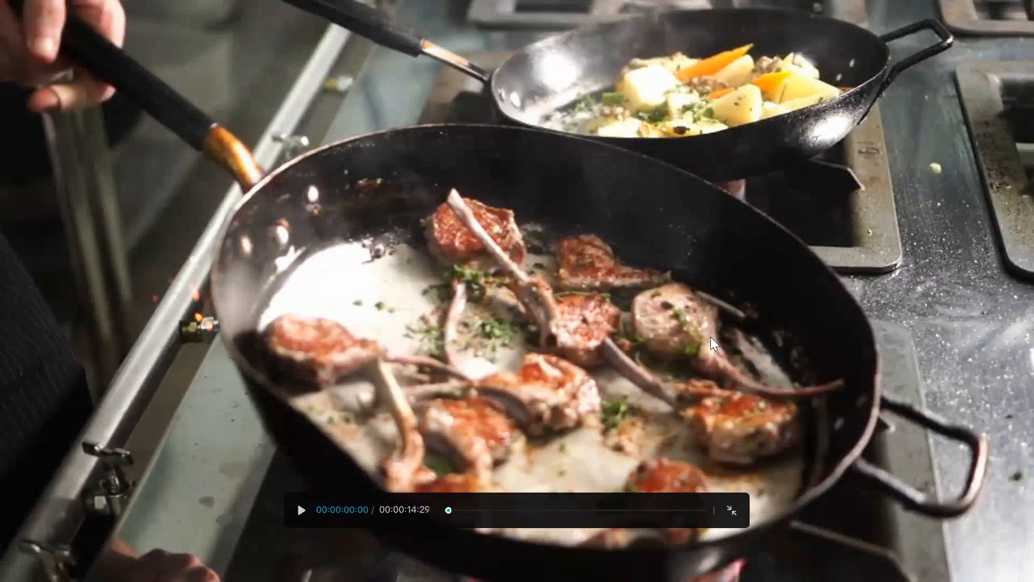